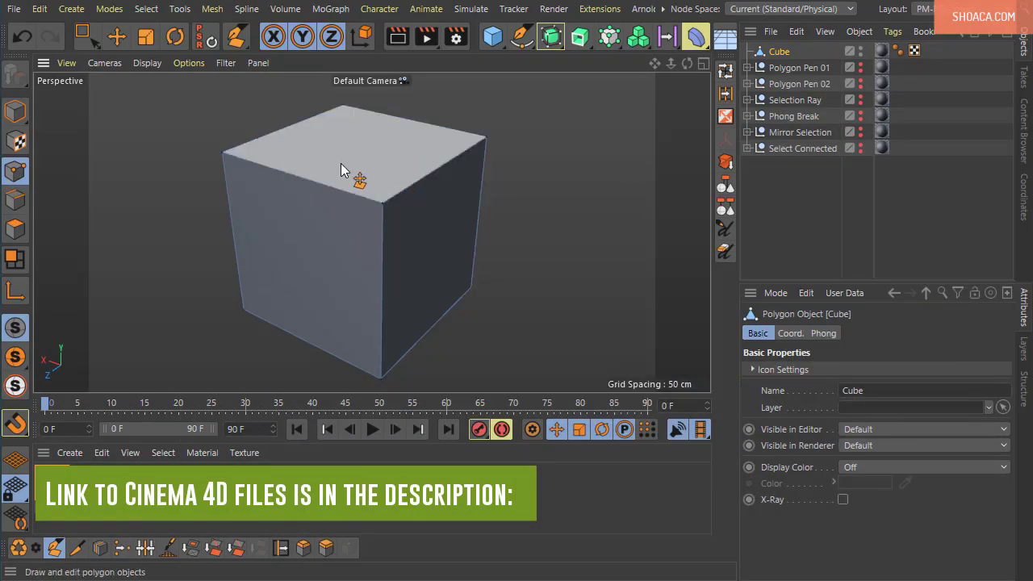
# - Select all points of the cube in point mode
pyautogui.click(146, 8)
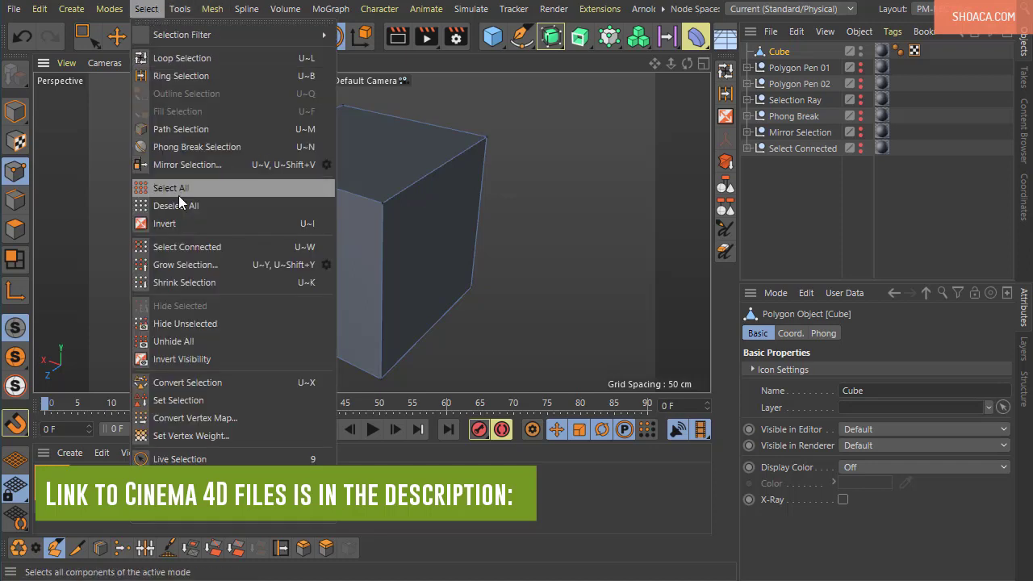
pyautogui.click(246, 8)
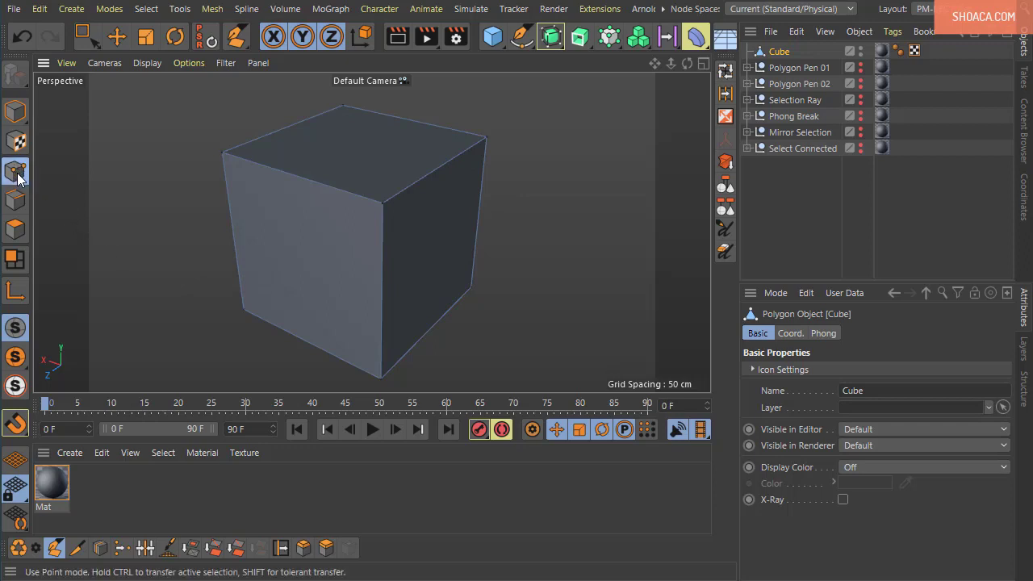
pyautogui.click(146, 9)
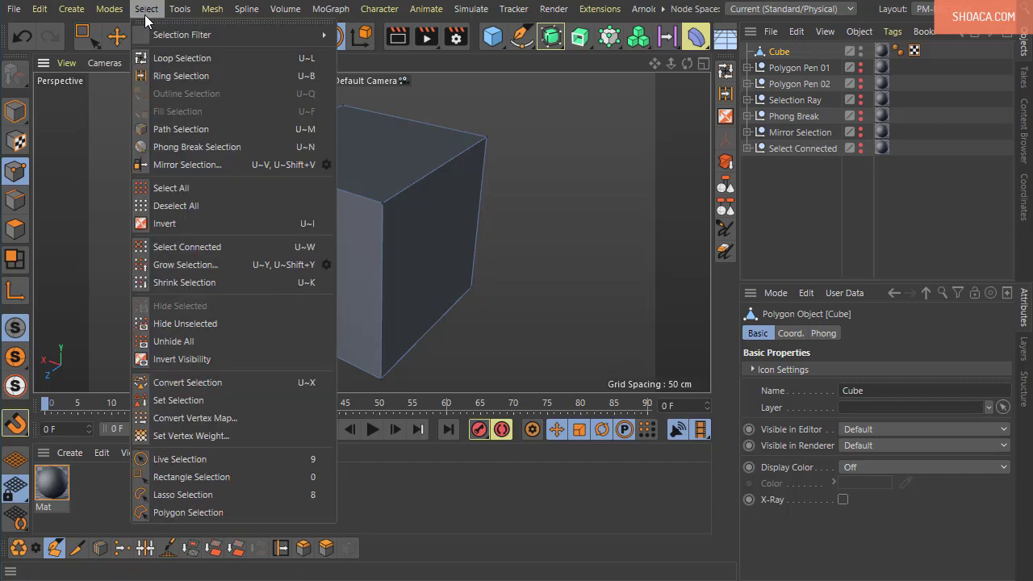
pyautogui.click(172, 189)
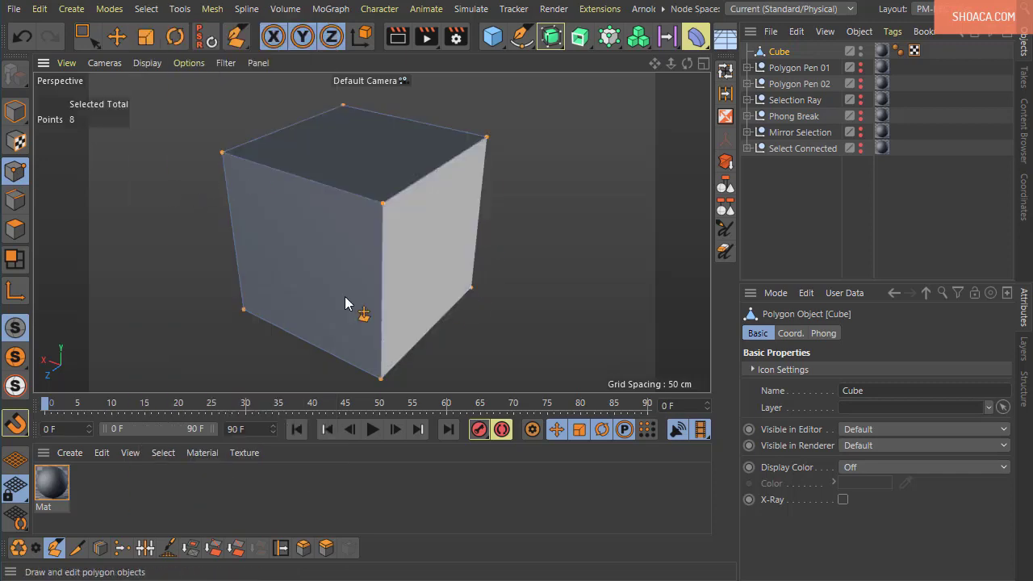
# - Switch the cube to edge mode and select all of its edges
pyautogui.click(15, 201)
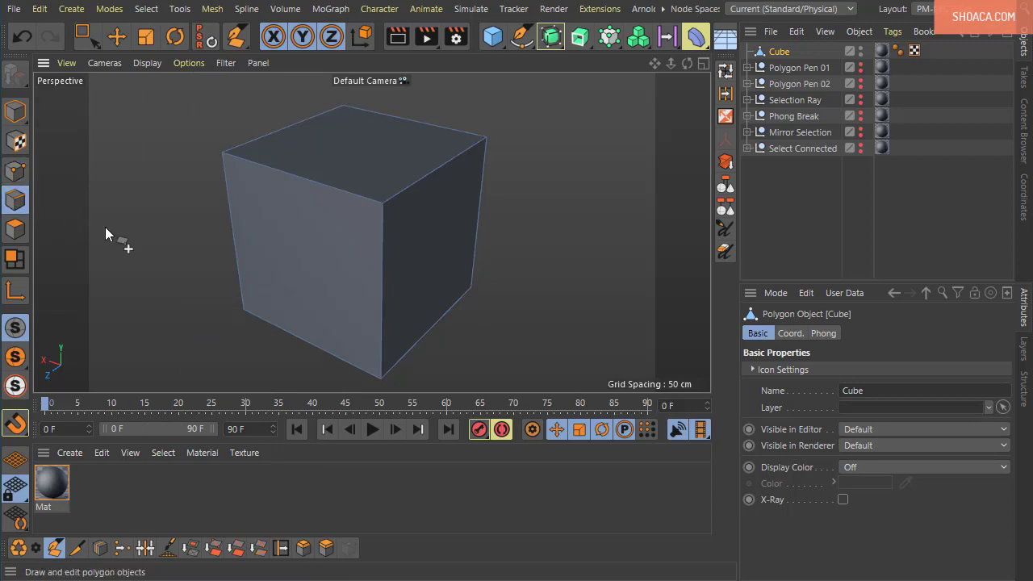
pyautogui.click(146, 9)
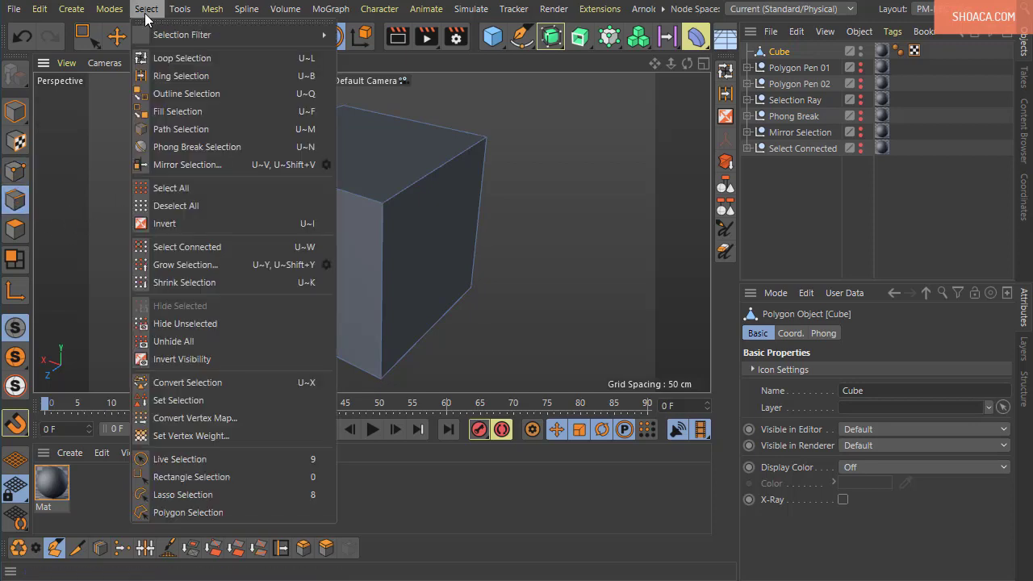
pyautogui.click(179, 192)
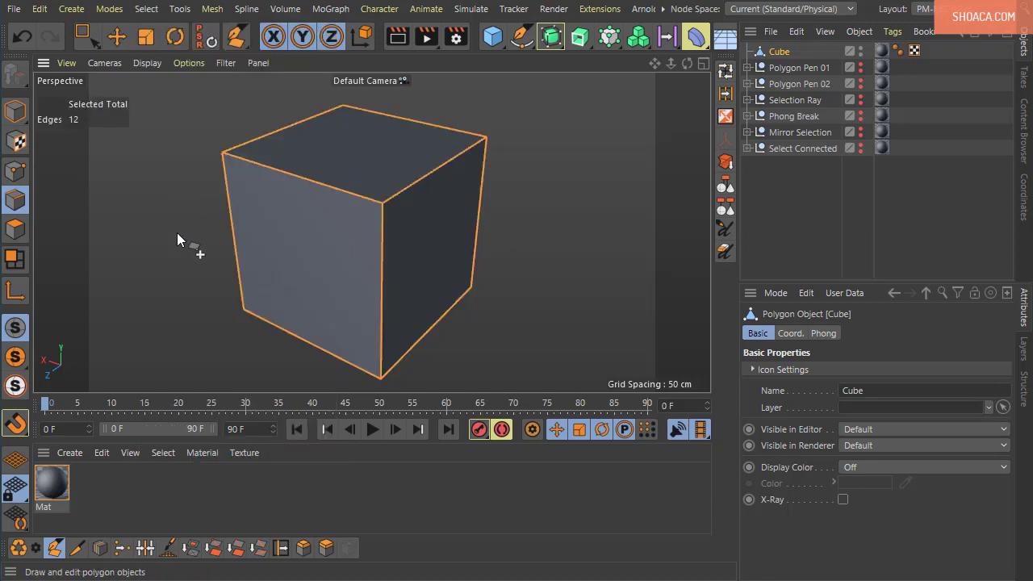
# - Switch to polygon mode, select all of the cube's polygons and deselect them again
pyautogui.click(15, 229)
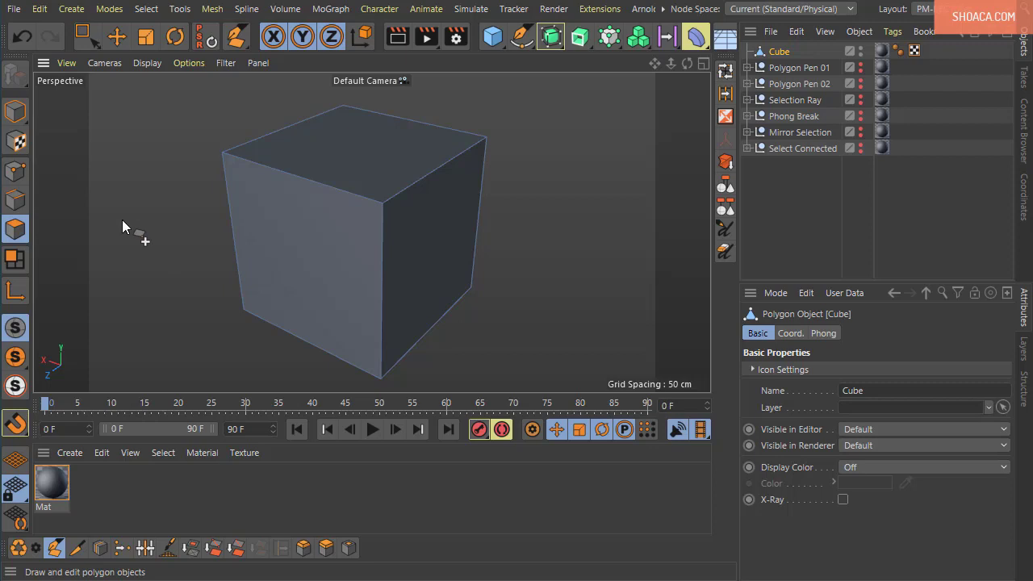
pyautogui.click(146, 9)
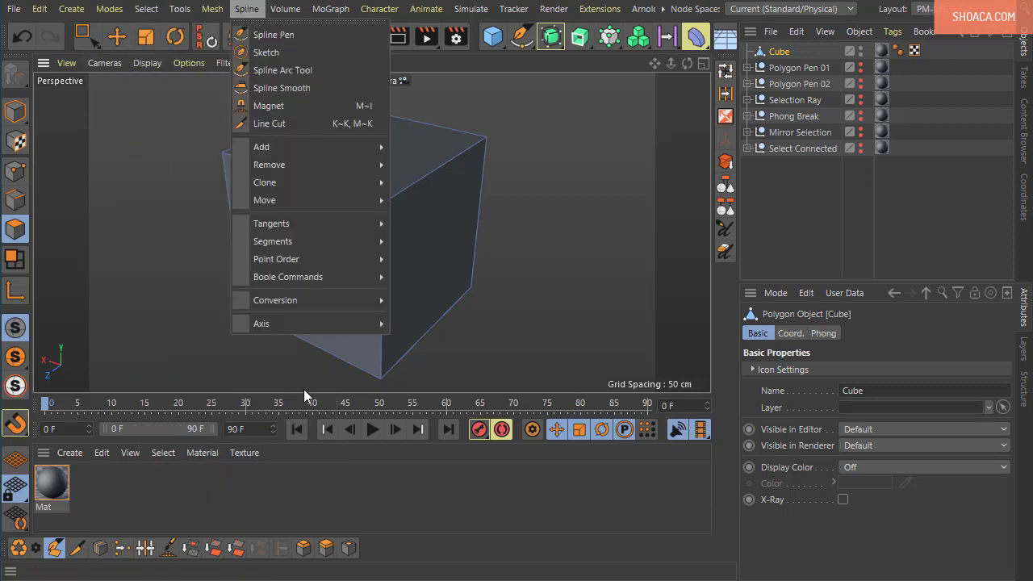
pyautogui.click(297, 383)
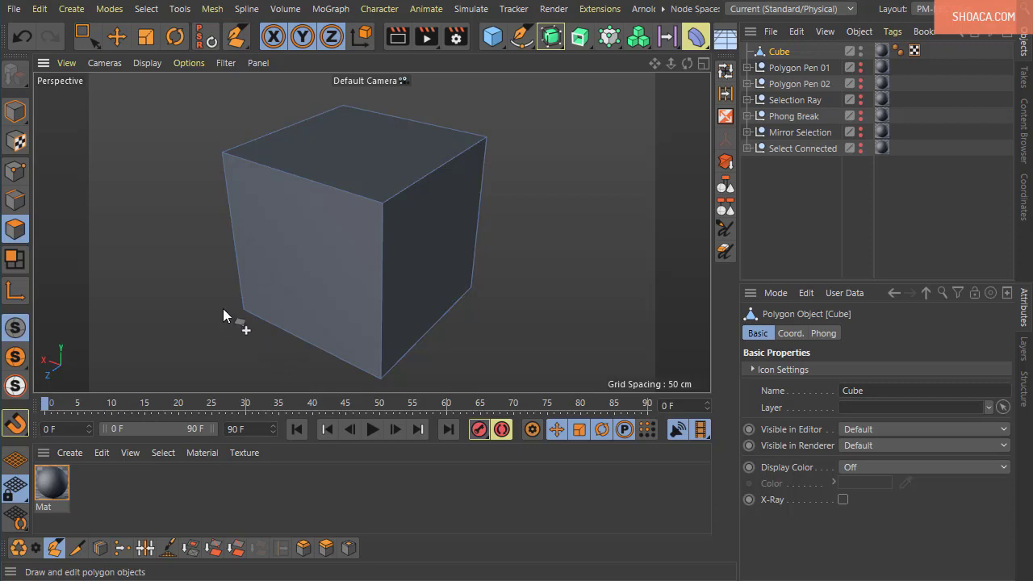
pyautogui.click(145, 9)
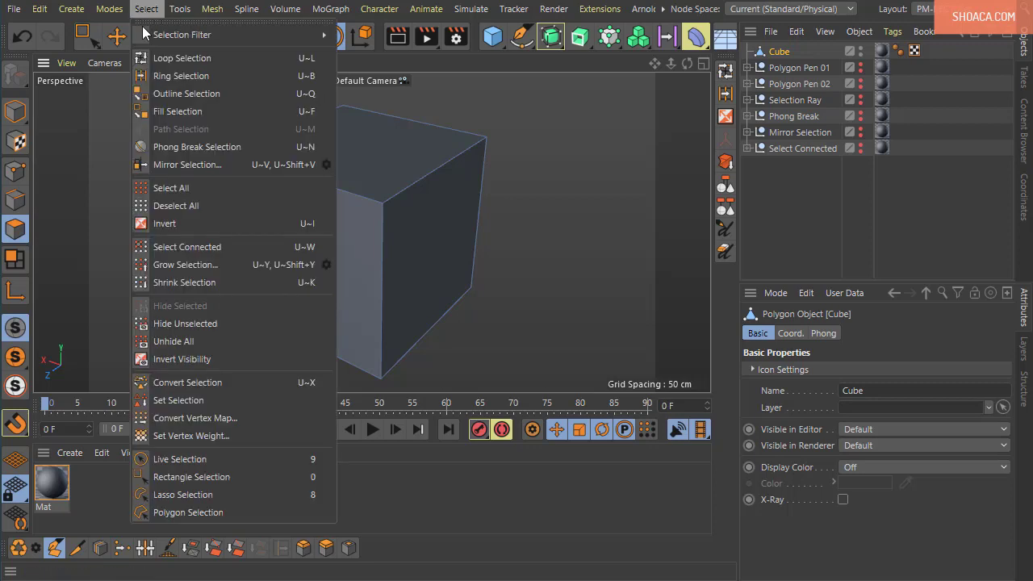
pyautogui.click(171, 184)
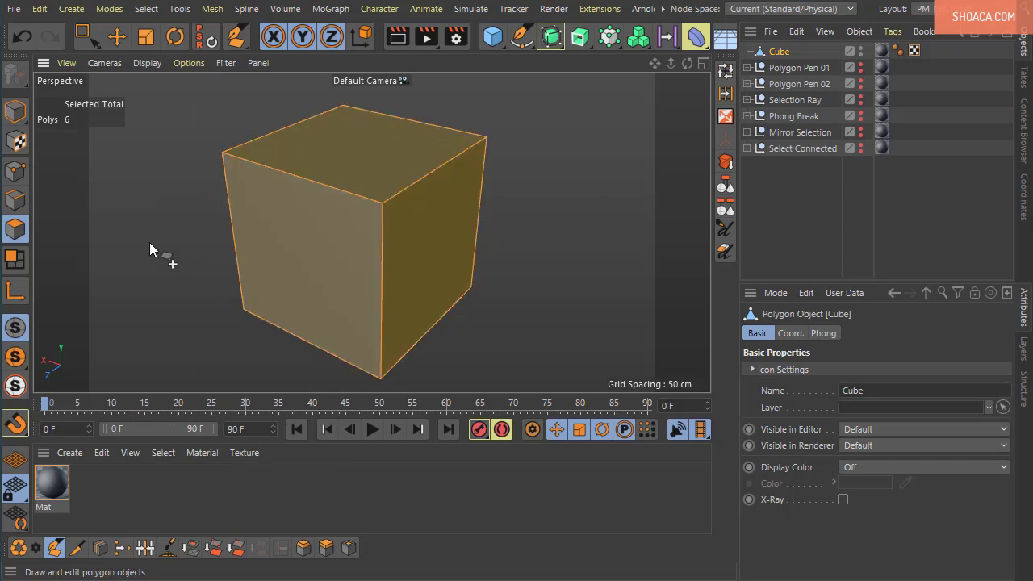
pyautogui.click(145, 9)
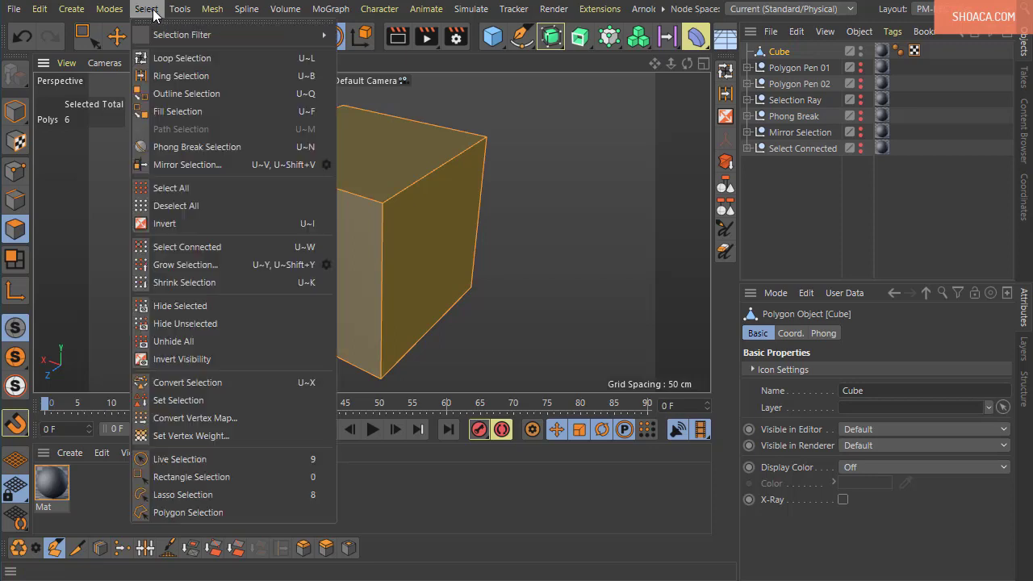
pyautogui.click(179, 208)
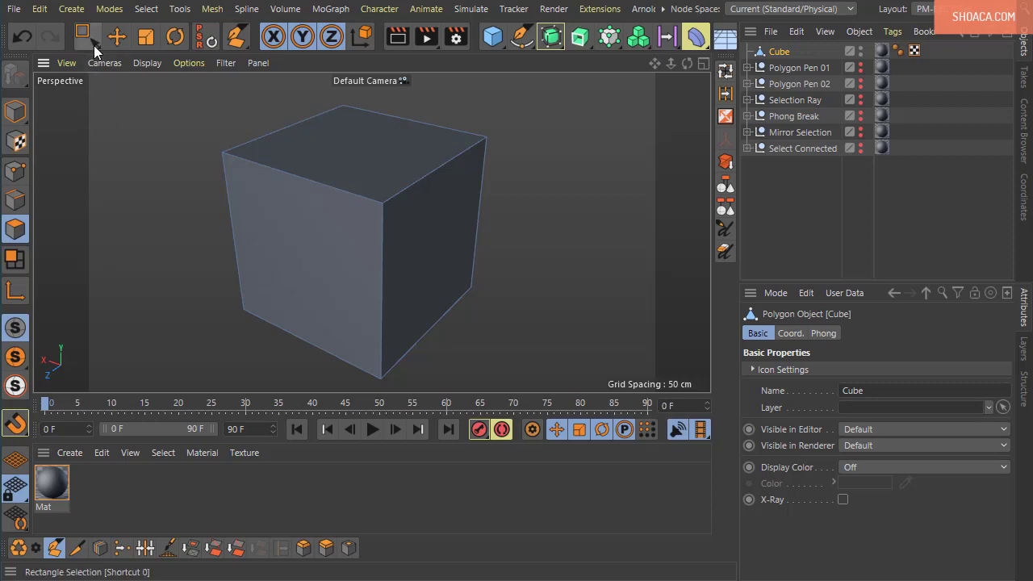
# - Use Rectangle Selection in point mode to select both end points of the cube's front-left top edge
pyautogui.click(89, 39)
pyautogui.click(15, 171)
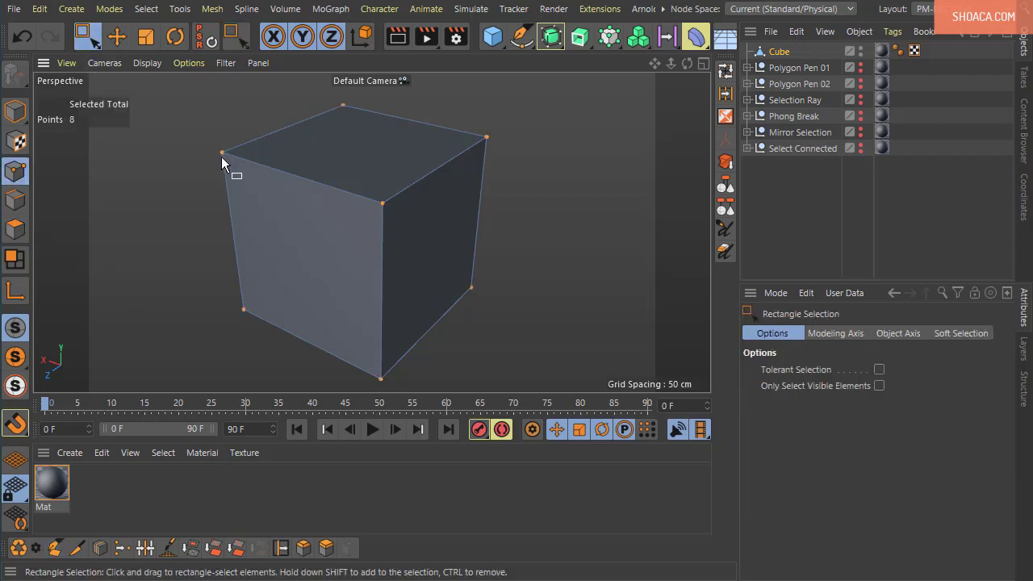
pyautogui.moveTo(203, 145); pyautogui.dragTo(233, 166)
pyautogui.keyDown('shift'); pyautogui.moveTo(363, 190); pyautogui.dragTo(398, 231); pyautogui.keyUp('shift')
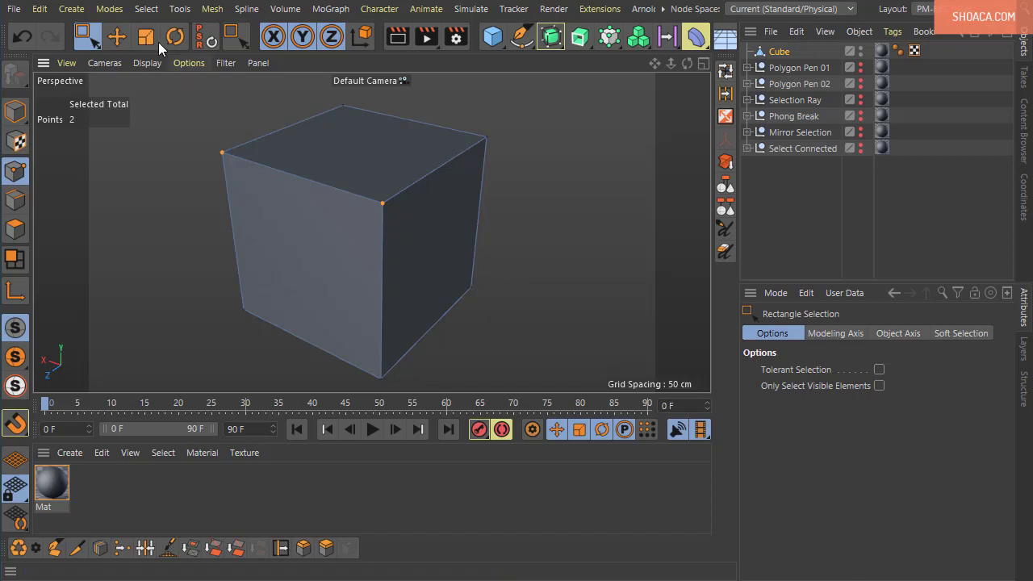
# - Invert the point selection on the cube
pyautogui.click(146, 10)
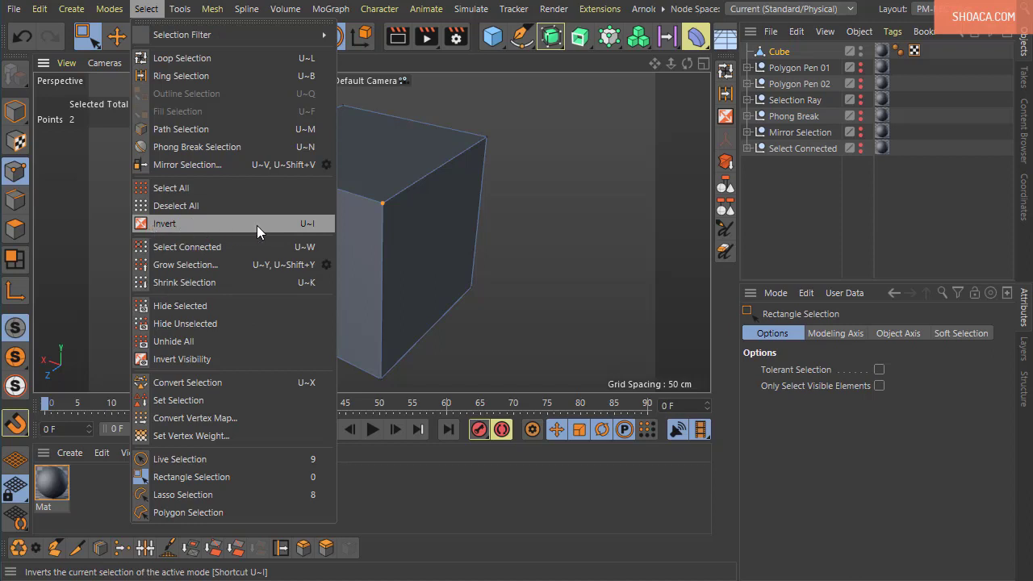
pyautogui.click(311, 231)
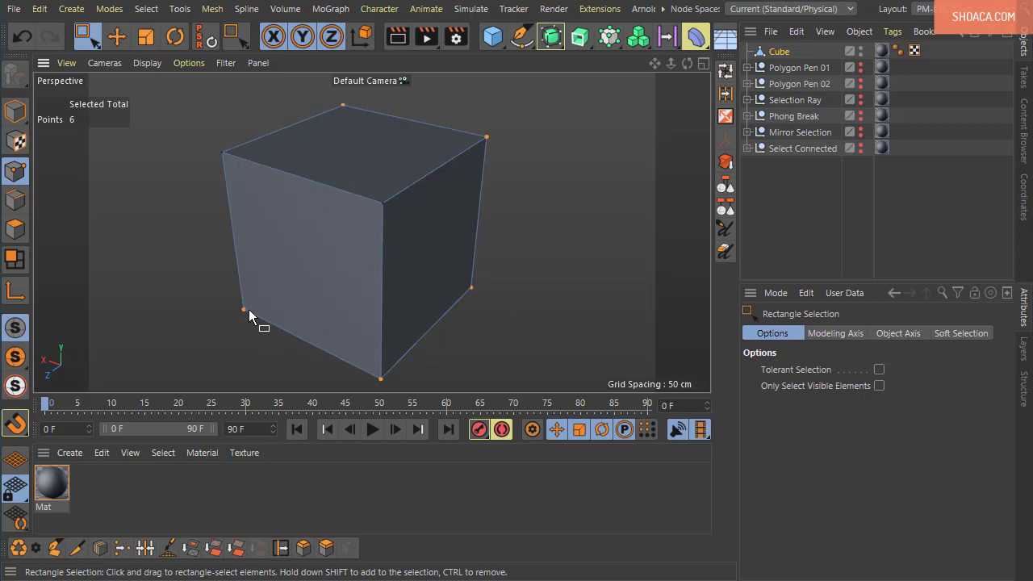
pyautogui.click(146, 8)
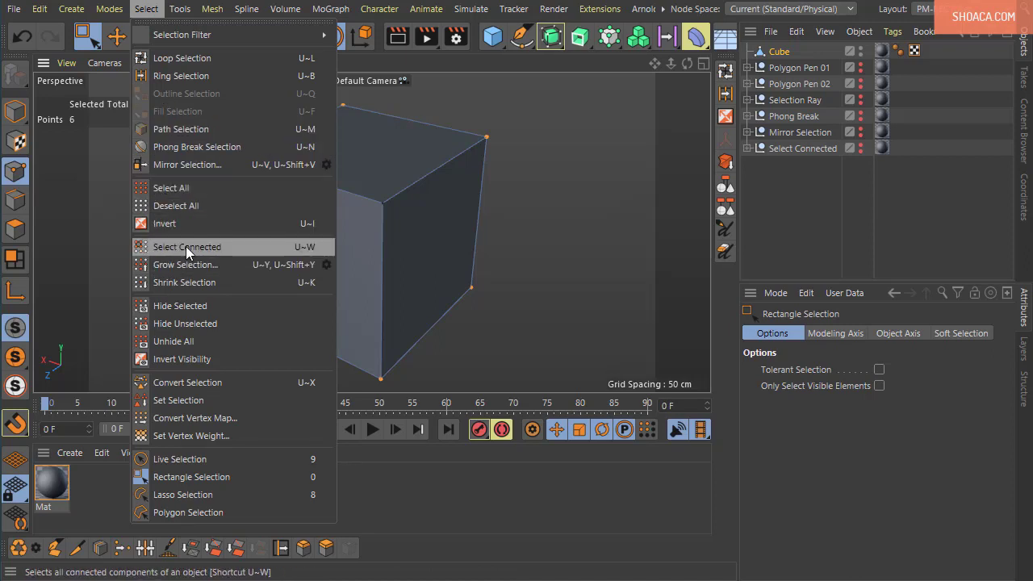
pyautogui.click(484, 219)
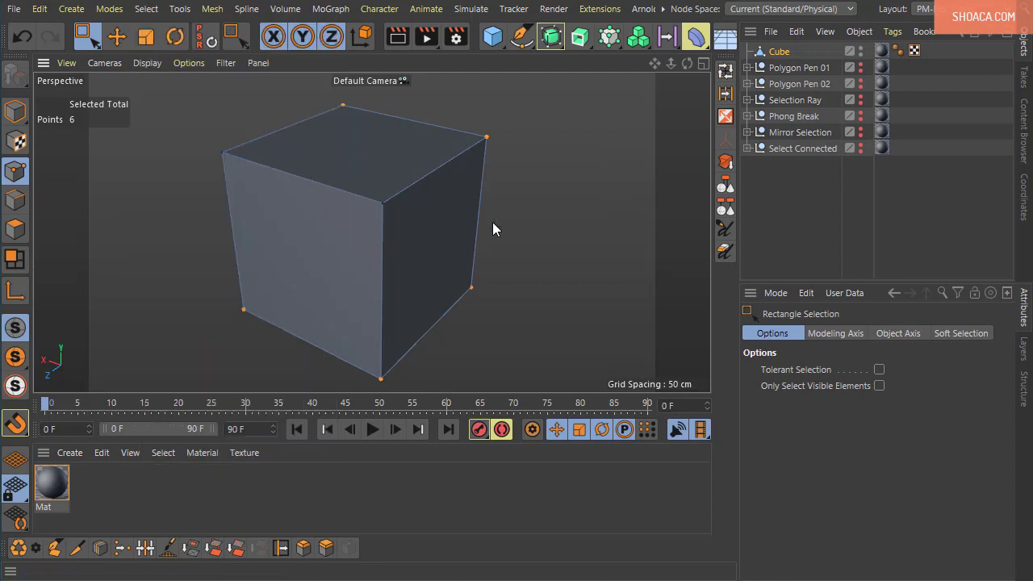
# - Delete the Cube object and make the Select Connected null visible, framed in the viewport
pyautogui.click(787, 53)
pyautogui.press('Delete')
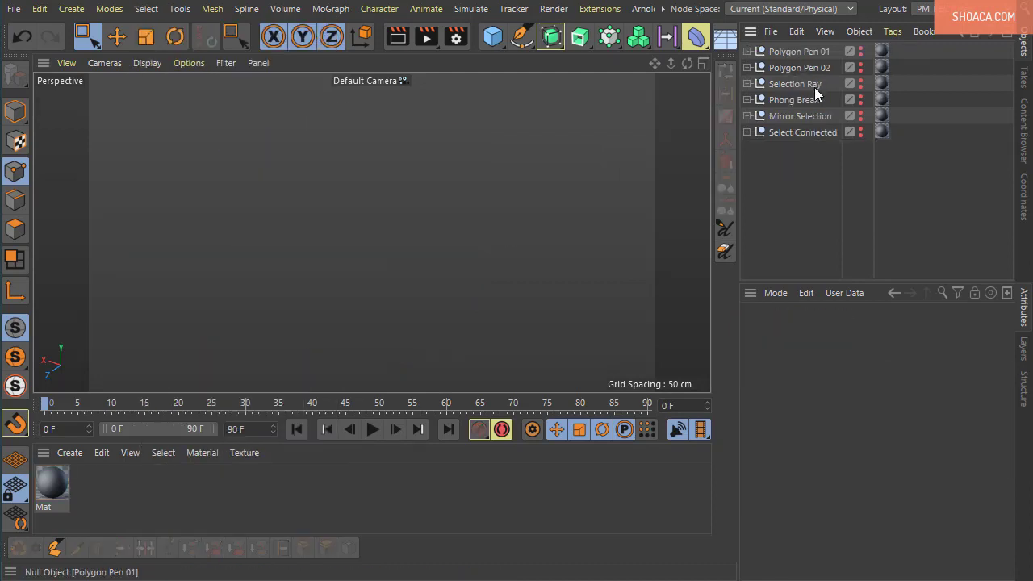
pyautogui.click(799, 134)
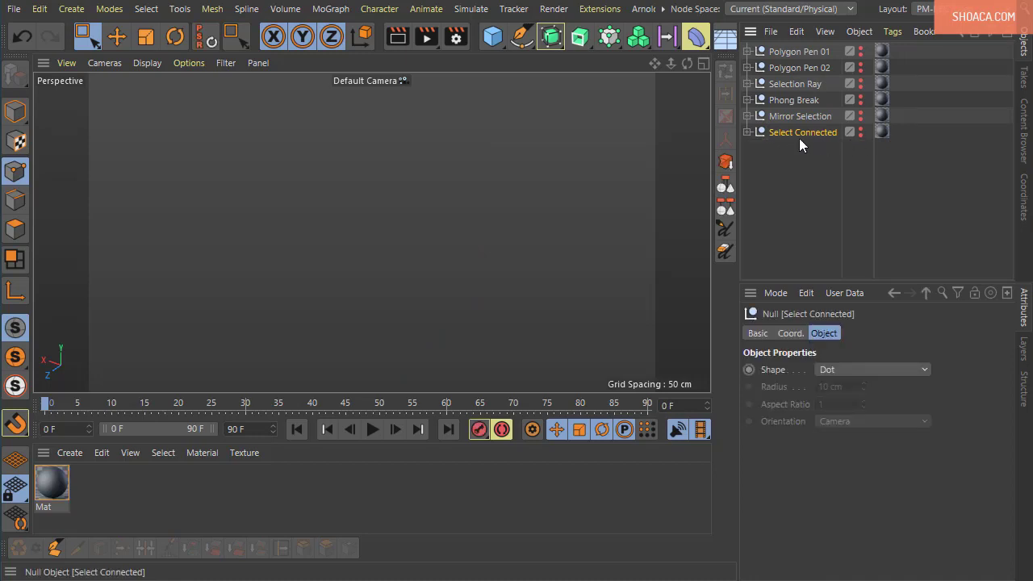
pyautogui.click(861, 130)
pyautogui.press('h')
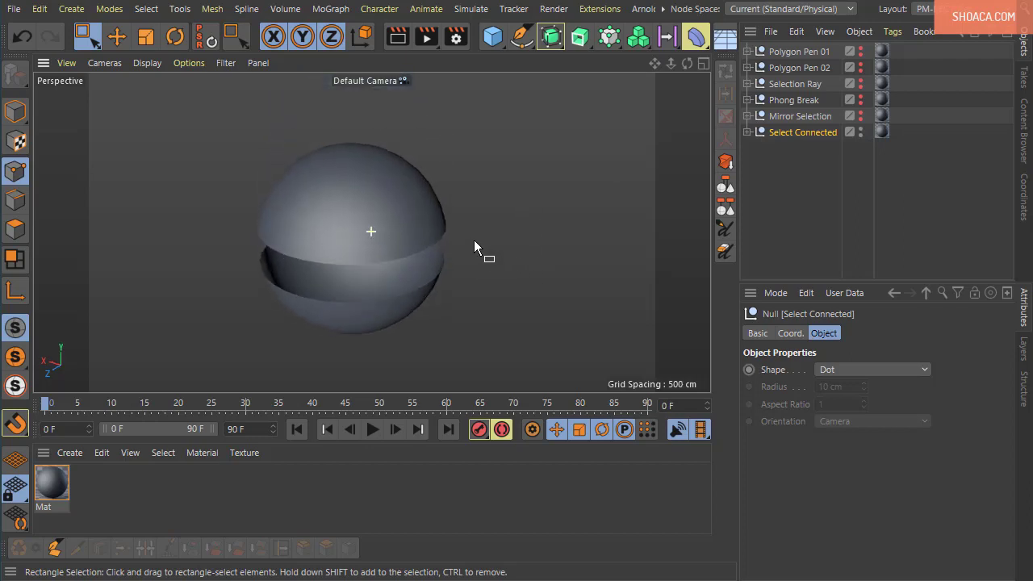
pyautogui.scroll(5, 474, 239)
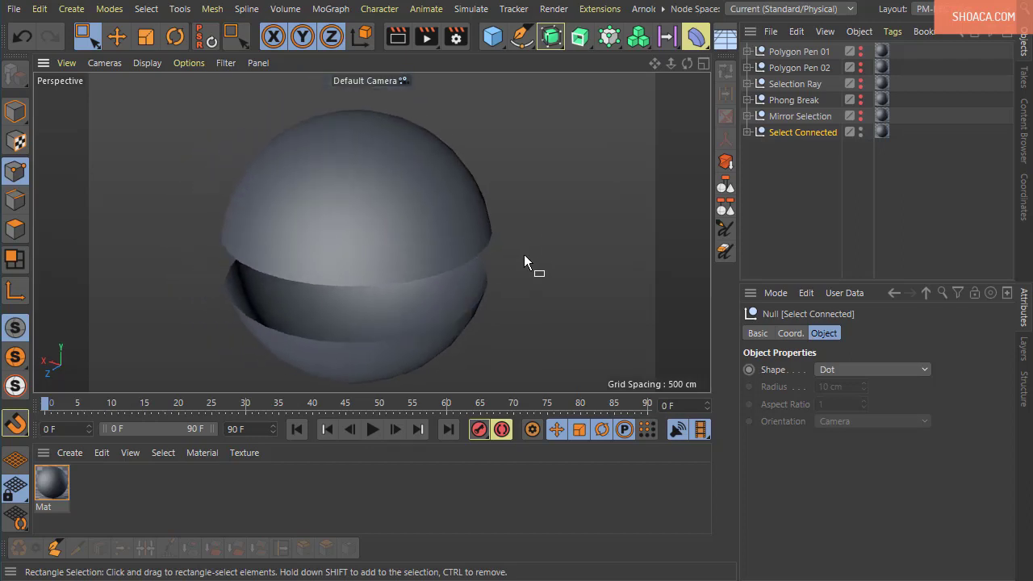
pyautogui.moveTo(523, 254)
pyautogui.keyDown('alt'); pyautogui.mouseDown()
pyautogui.moveTo(530, 245)
pyautogui.moveTo(511, 254)
pyautogui.mouseUp(); pyautogui.keyUp('alt')
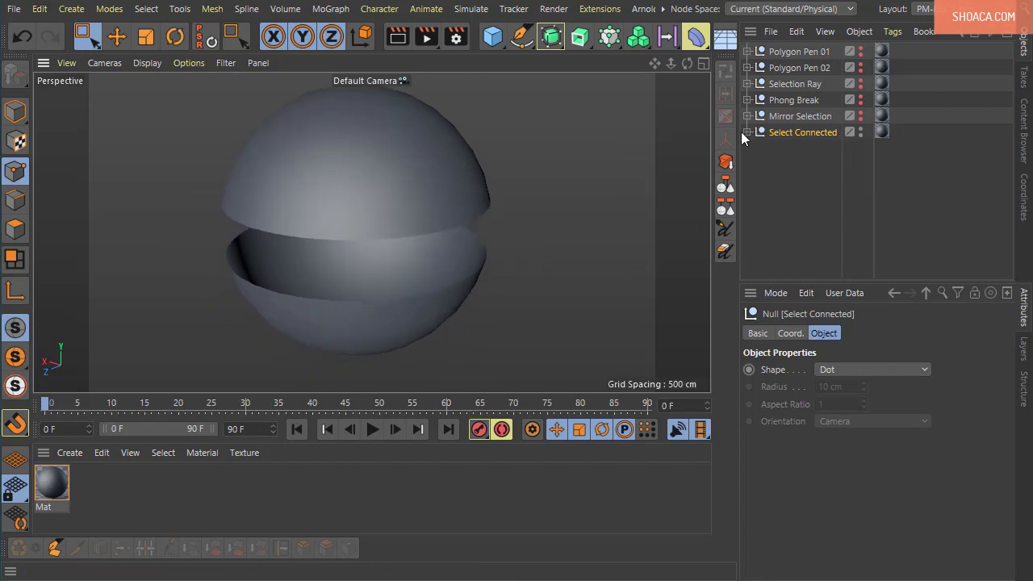
# - Expand the Select Connected null and select the polygon object inside it
pyautogui.click(747, 131)
pyautogui.click(813, 150)
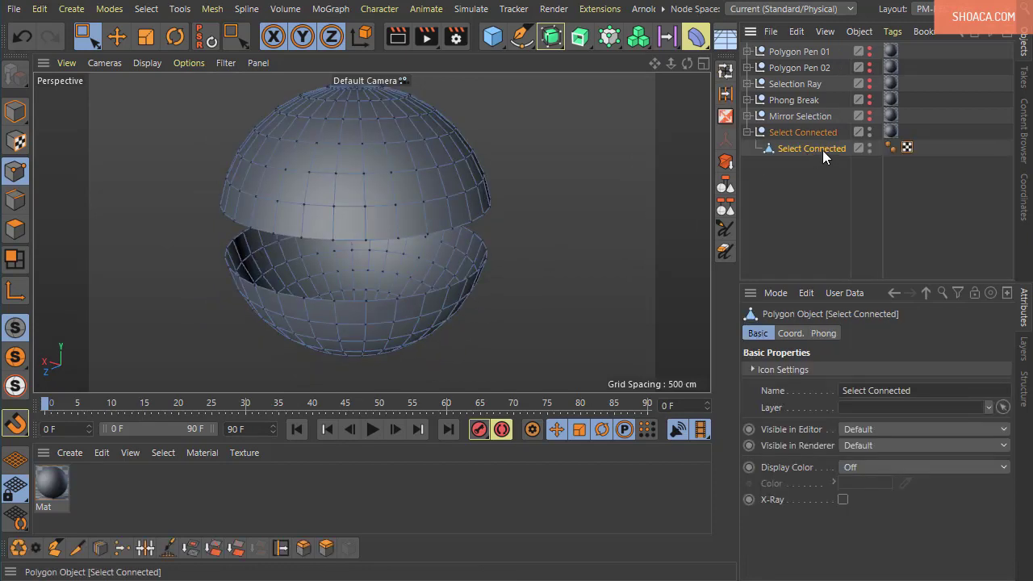
pyautogui.keyDown('alt'); pyautogui.moveTo(525, 284); pyautogui.dragTo(546, 288); pyautogui.keyUp('alt')
pyautogui.keyDown('alt'); pyautogui.moveTo(521, 334); pyautogui.dragTo(510, 310); pyautogui.keyUp('alt')
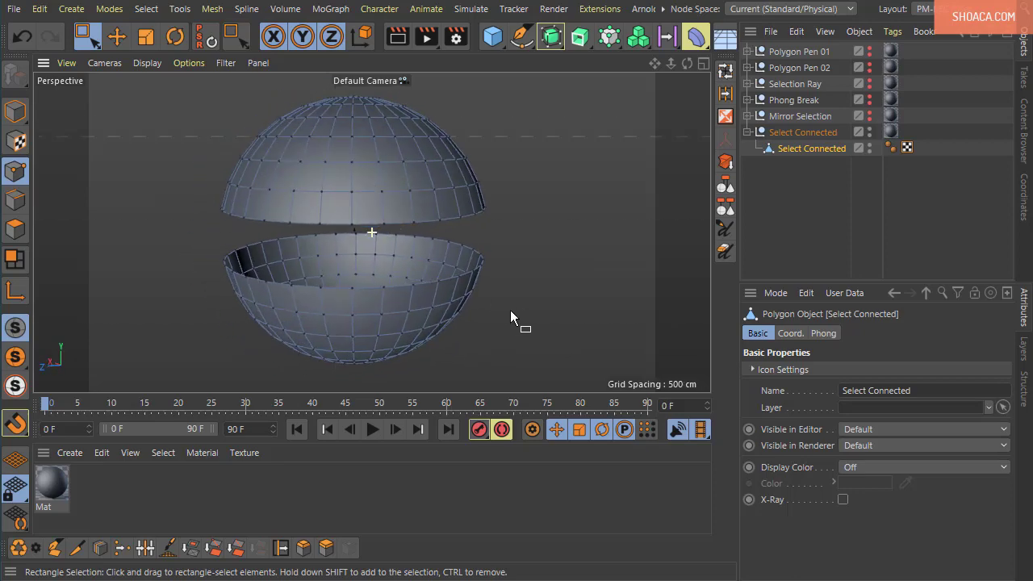
# - Use Live Selection in polygon mode to select a single polygon on the front of the upper hemisphere
pyautogui.click(25, 229)
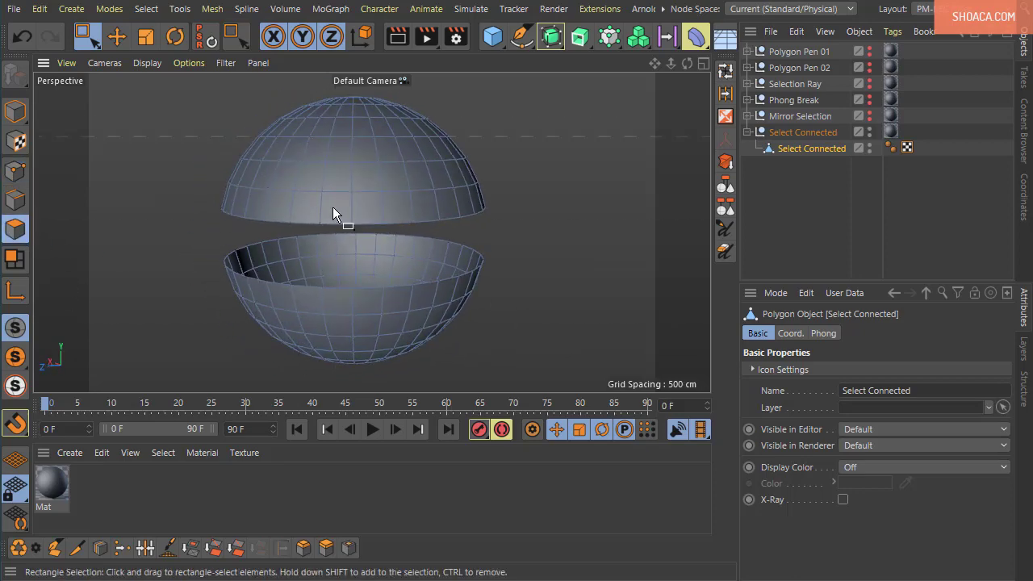
pyautogui.click(85, 35)
pyautogui.click(137, 62)
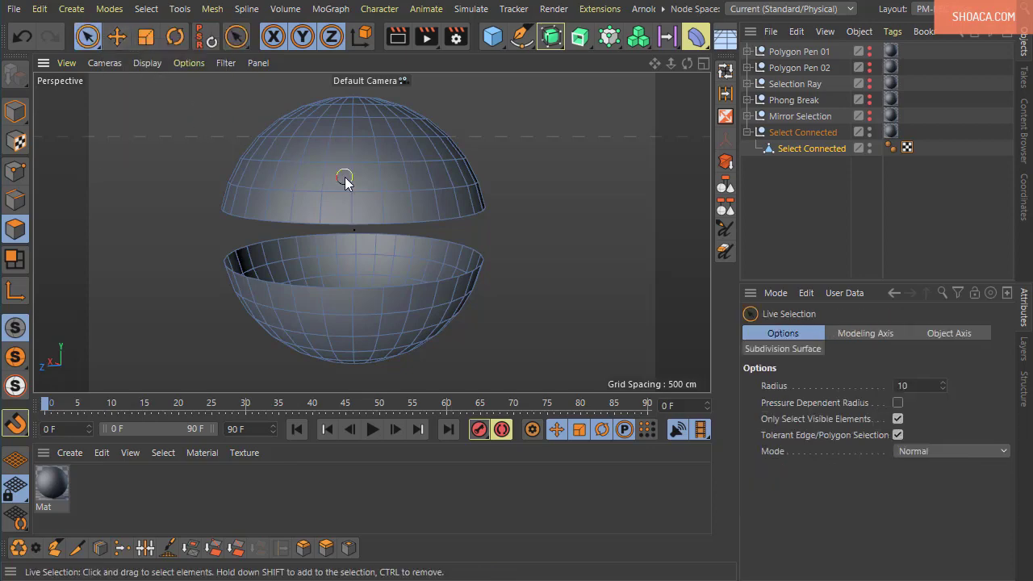
pyautogui.click(345, 176)
pyautogui.keyDown('alt'); pyautogui.moveTo(634, 270); pyautogui.dragTo(597, 294); pyautogui.keyUp('alt')
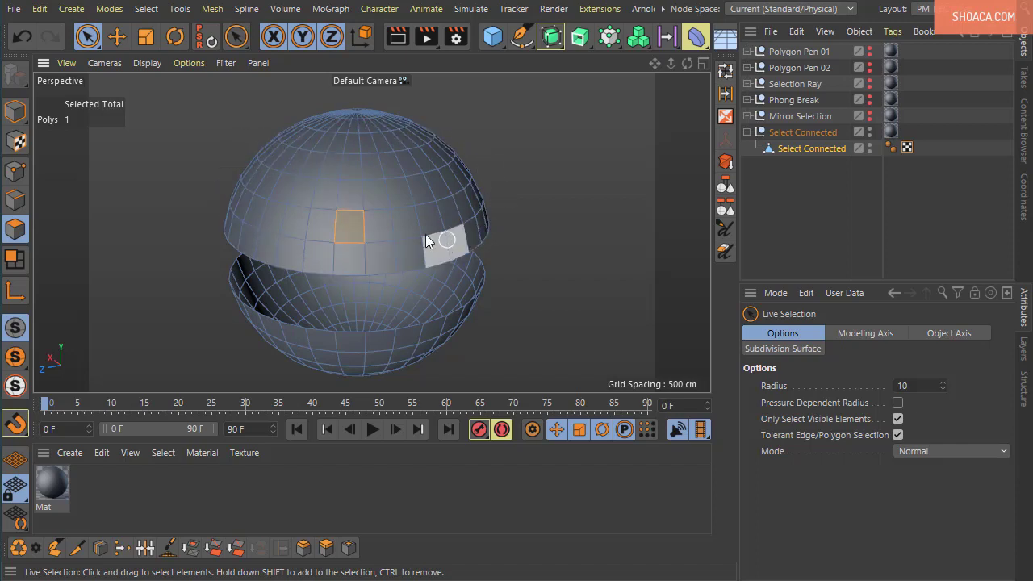
# - Extend the selection to the whole upper hemisphere with Select Connected
pyautogui.click(151, 13)
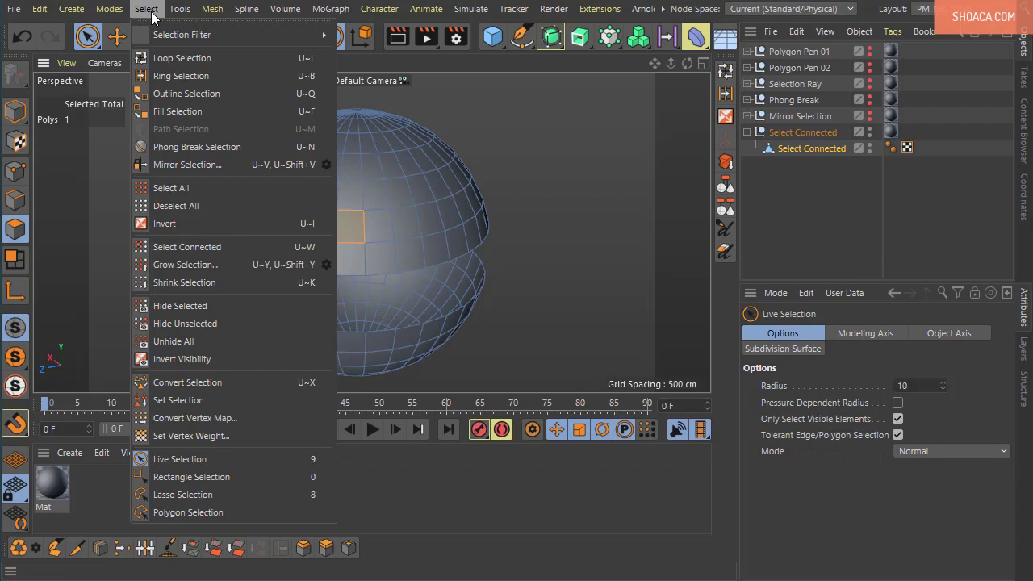
pyautogui.click(170, 248)
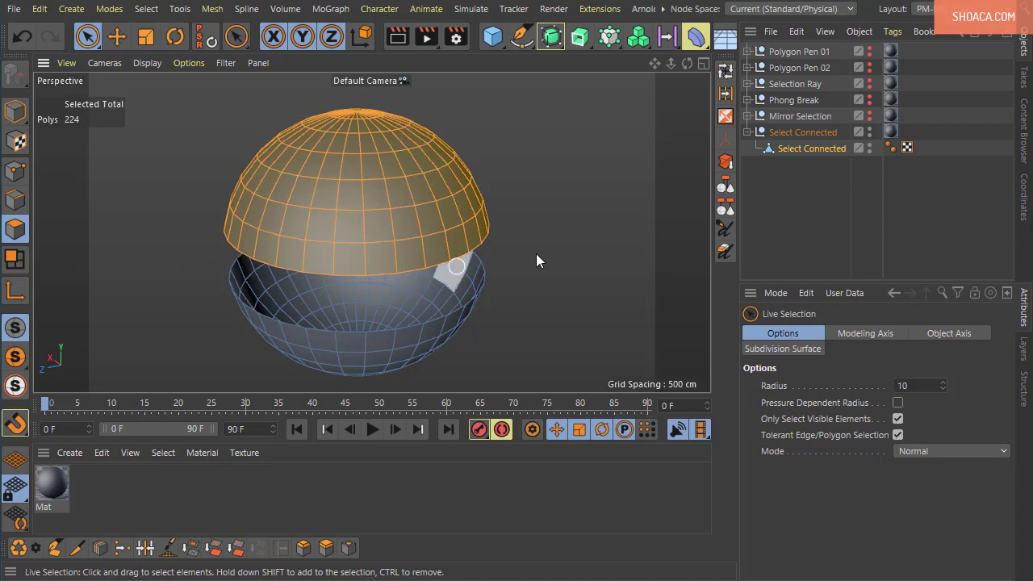
pyautogui.press('s')
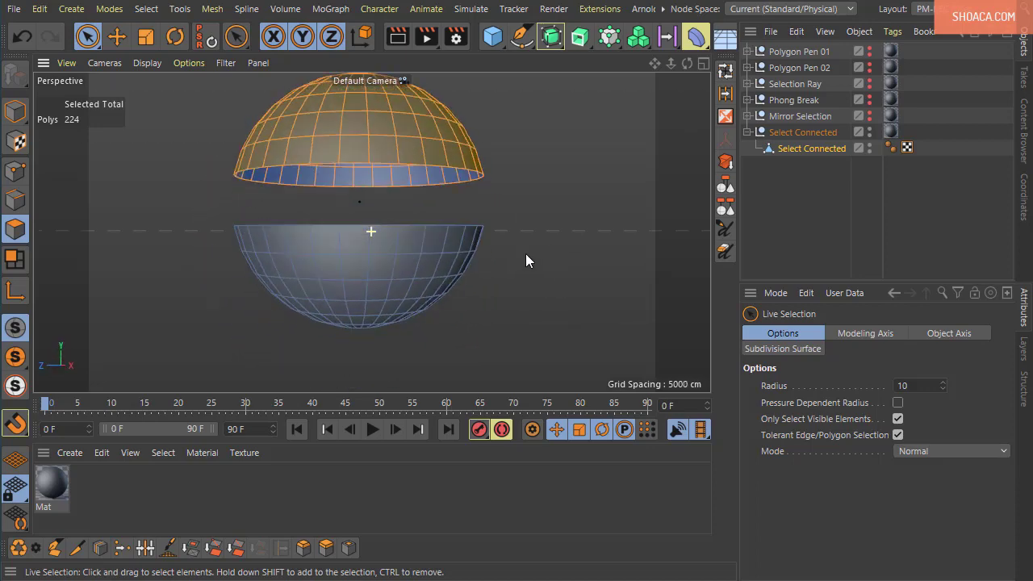
# - In edge mode, select a few edges on the lower hemisphere and extend them to the whole piece with Select Connected
pyautogui.click(24, 202)
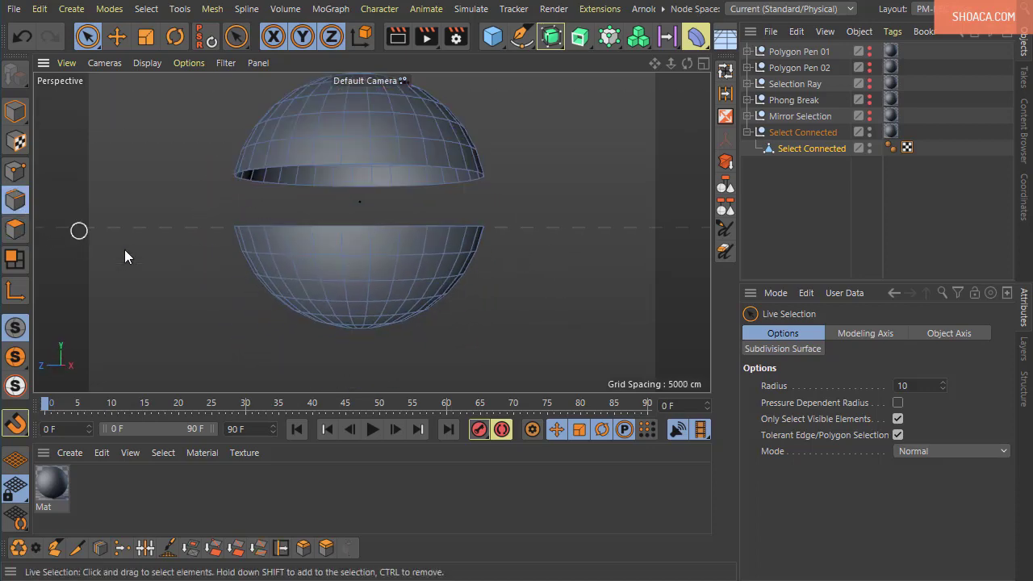
pyautogui.click(348, 278)
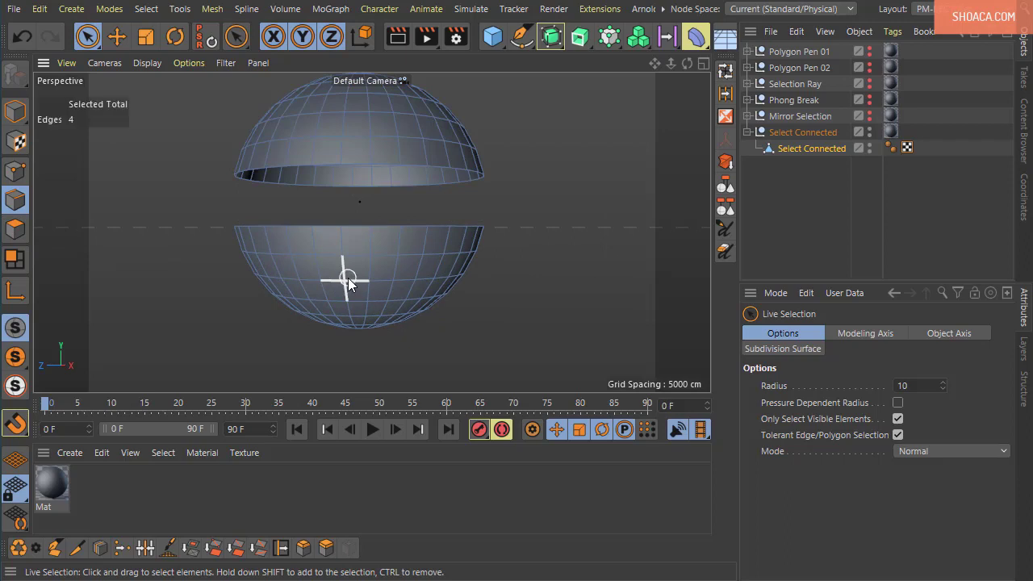
pyautogui.click(144, 8)
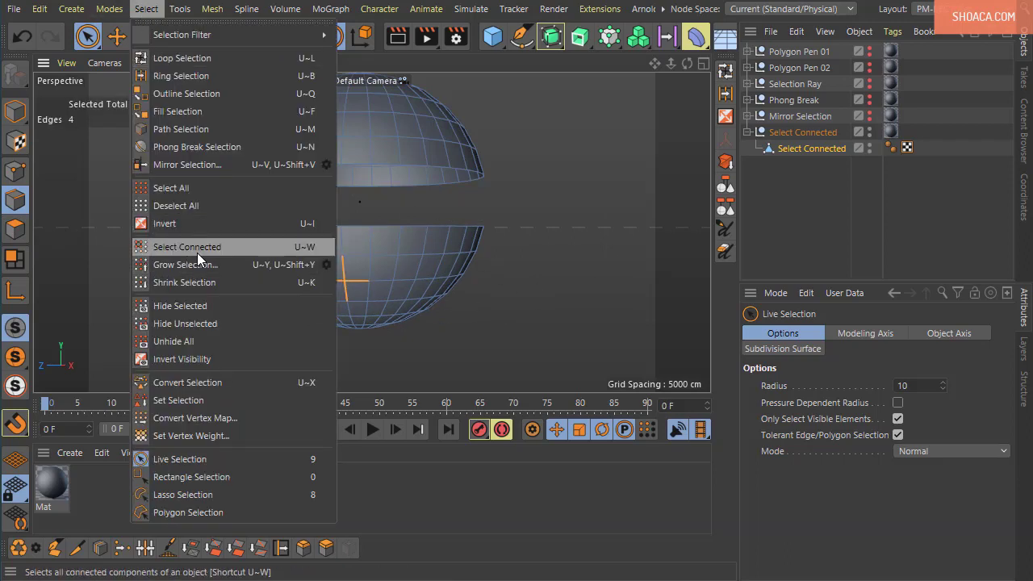
pyautogui.click(305, 247)
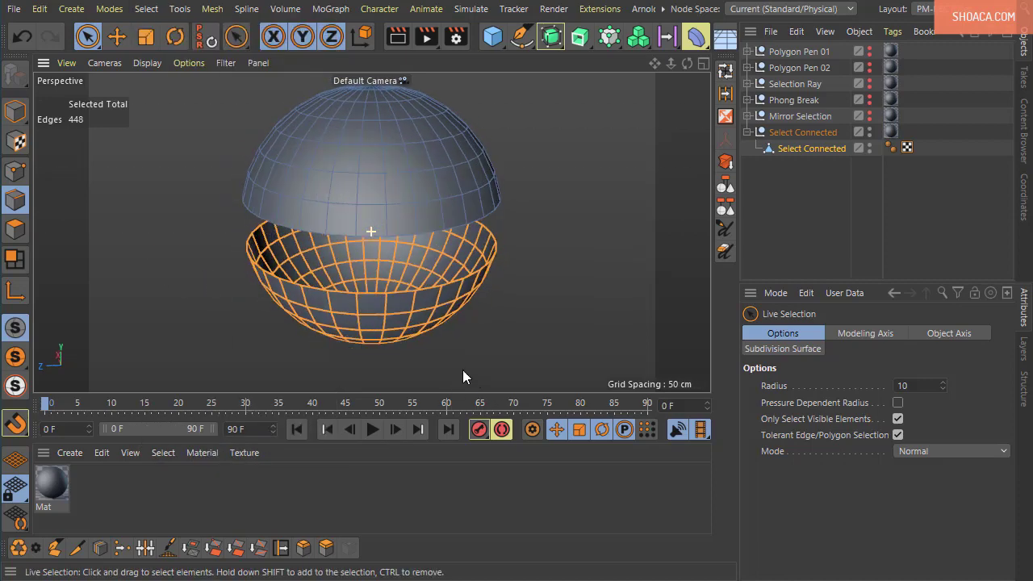
pyautogui.moveTo(463, 377)
pyautogui.keyDown('alt'); pyautogui.mouseDown()
pyautogui.moveTo(472, 346)
pyautogui.moveTo(468, 363)
pyautogui.moveTo(452, 337)
pyautogui.moveTo(465, 367)
pyautogui.moveTo(484, 376)
pyautogui.moveTo(472, 360)
pyautogui.moveTo(462, 367)
pyautogui.mouseUp(); pyautogui.keyUp('alt')
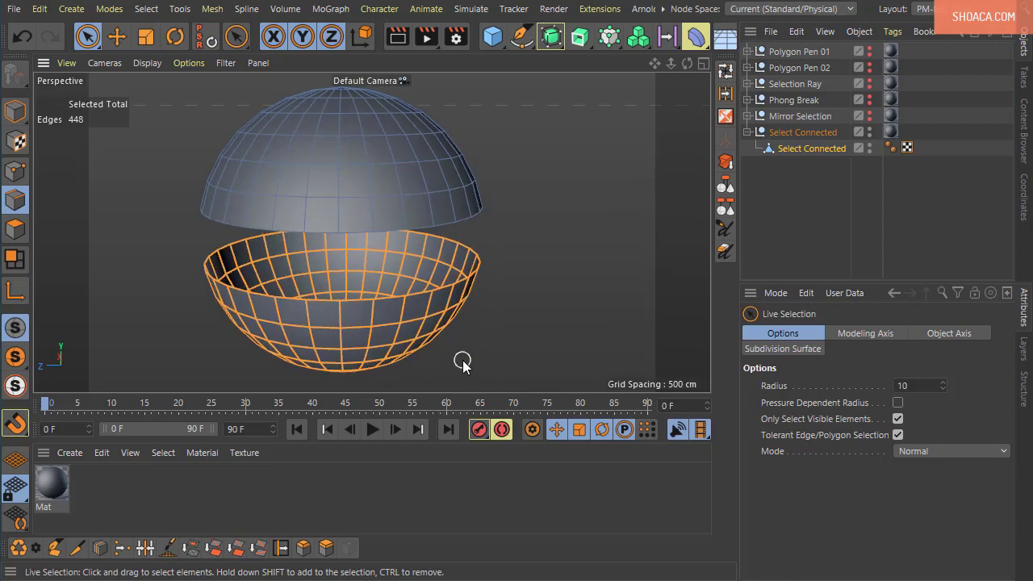
# - Switch to polygon mode and select a two-by-two block of polygons on the front of the upper hemisphere
pyautogui.click(146, 9)
pyautogui.click(184, 264)
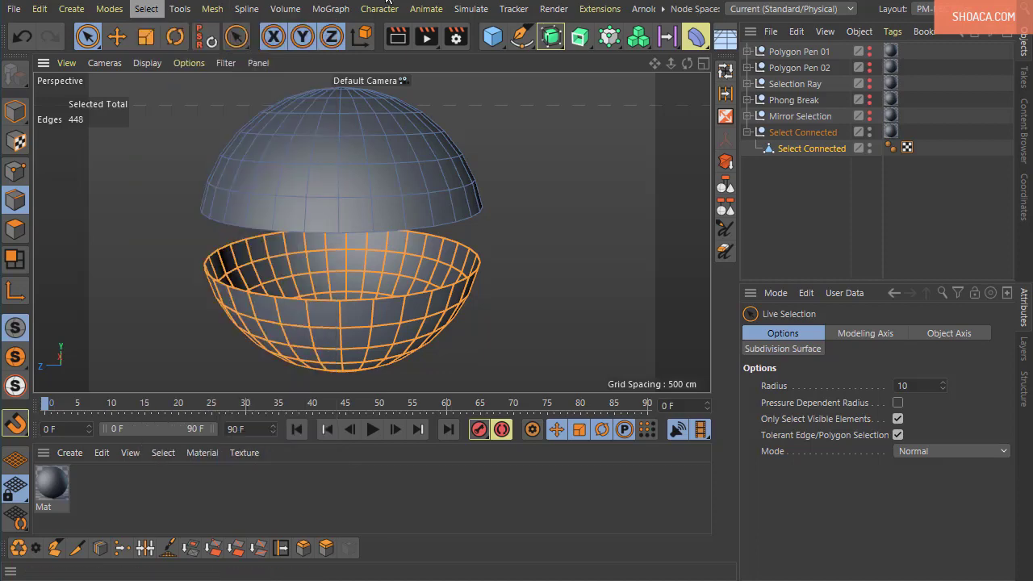
pyautogui.moveTo(513, 238)
pyautogui.keyDown('alt'); pyautogui.mouseDown()
pyautogui.moveTo(349, 209)
pyautogui.moveTo(308, 180)
pyautogui.moveTo(329, 192)
pyautogui.mouseUp(); pyautogui.keyUp('alt')
pyautogui.click(14, 230)
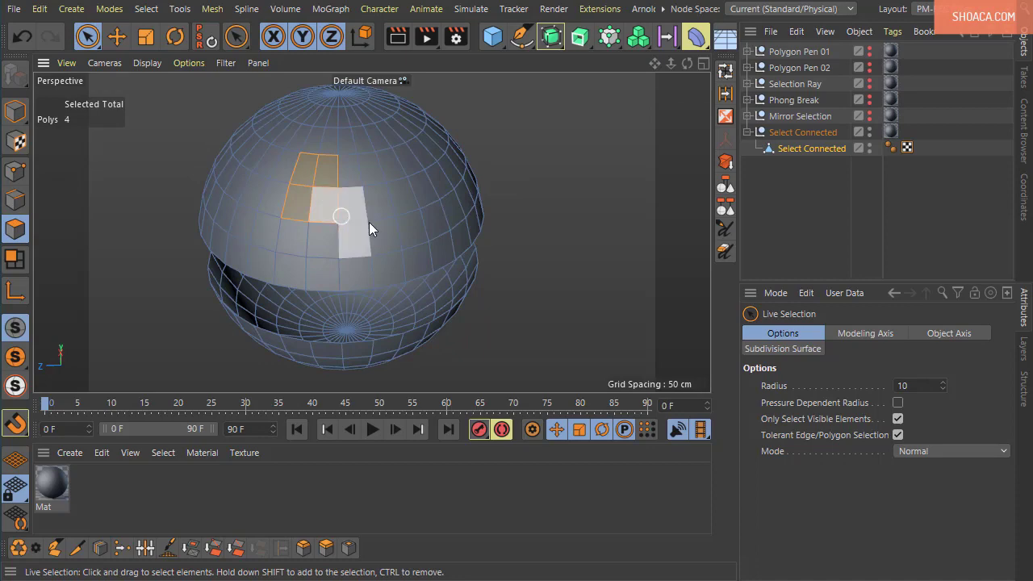
pyautogui.keyDown('alt'); pyautogui.moveTo(369, 222); pyautogui.dragTo(535, 270); pyautogui.keyUp('alt')
pyautogui.keyDown('alt'); pyautogui.moveTo(535, 270); pyautogui.dragTo(622, 293, button='right'); pyautogui.keyUp('alt')
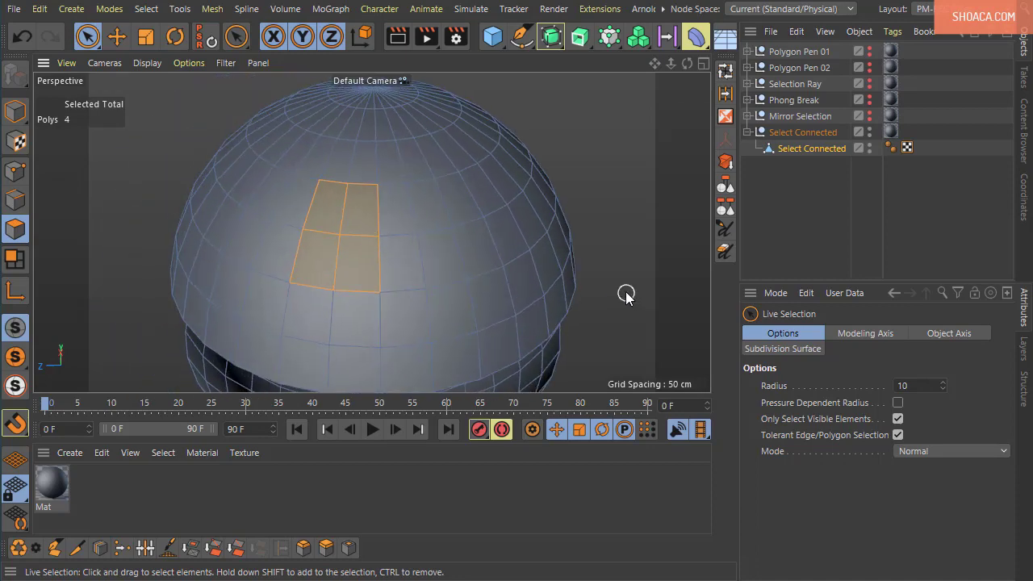
# - Check the Grow Selection options without changing them and grow the four-polygon selection once in all directions
pyautogui.click(139, 13)
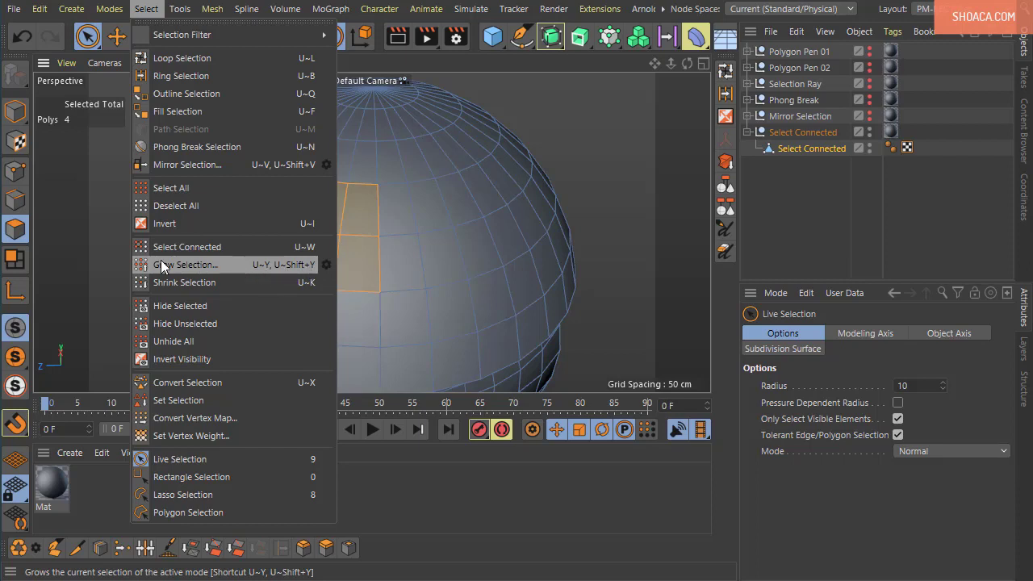
pyautogui.click(326, 266)
pyautogui.moveTo(324, 239); pyautogui.dragTo(629, 123)
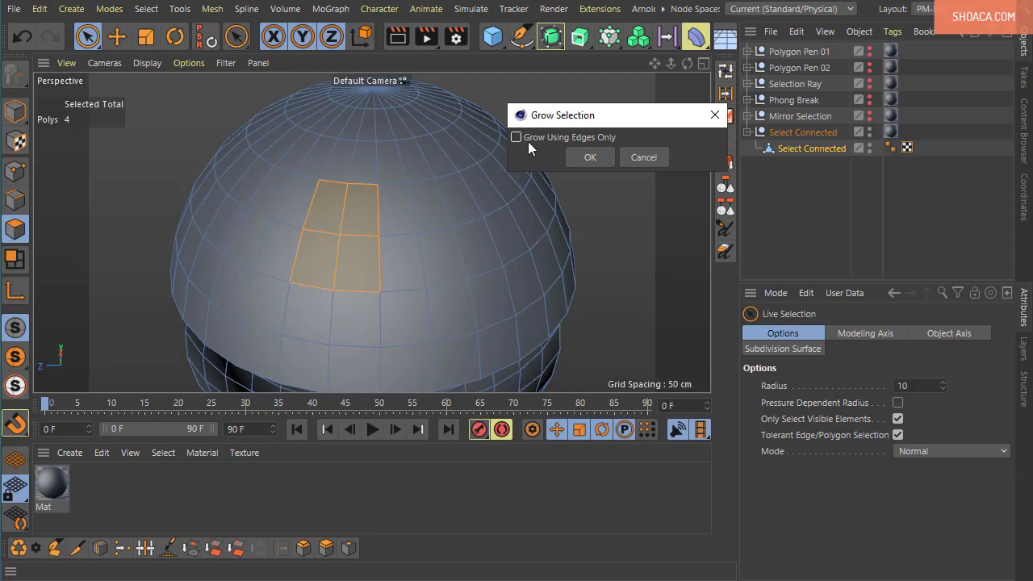
pyautogui.click(633, 157)
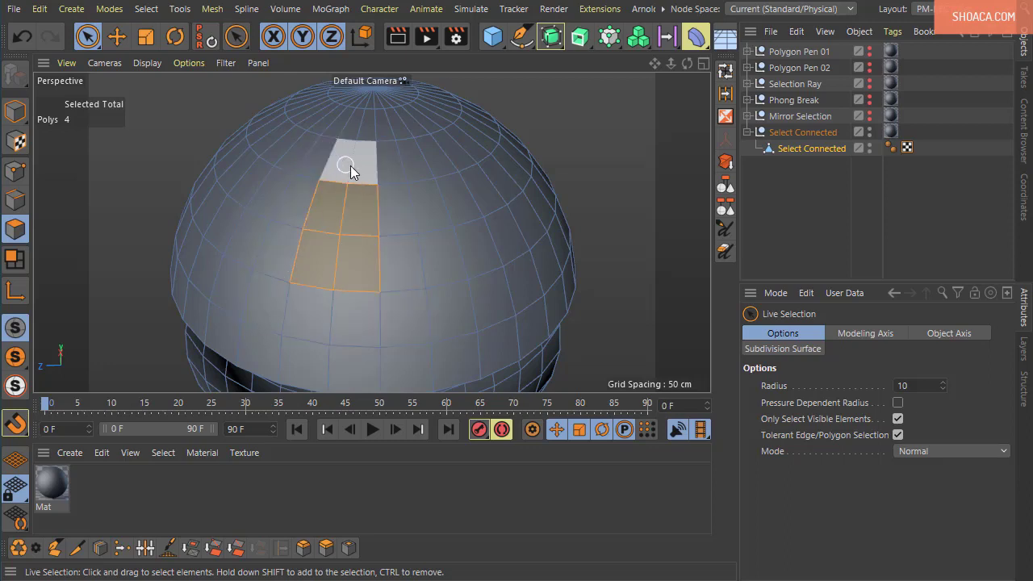
pyautogui.click(146, 9)
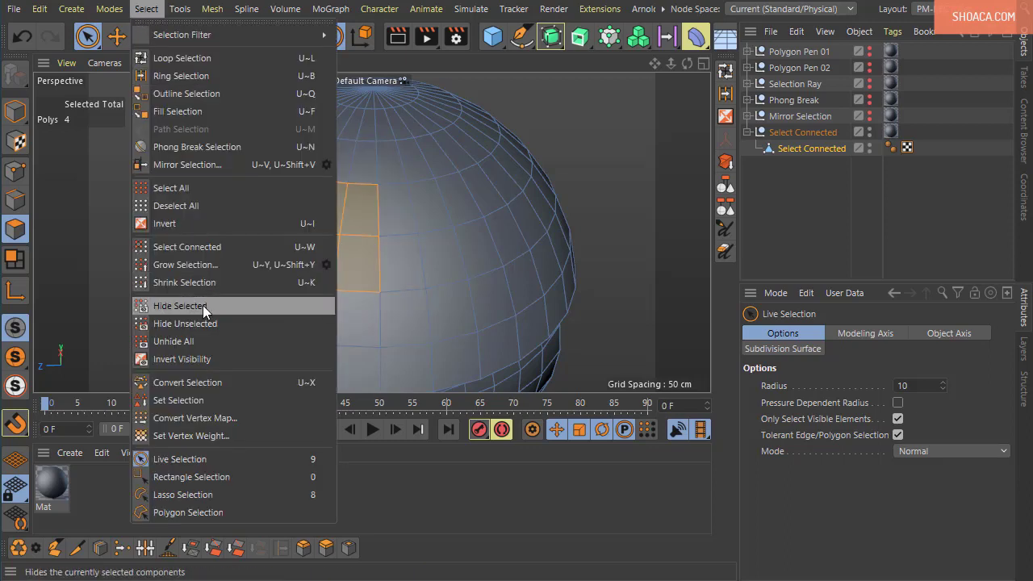
pyautogui.click(203, 265)
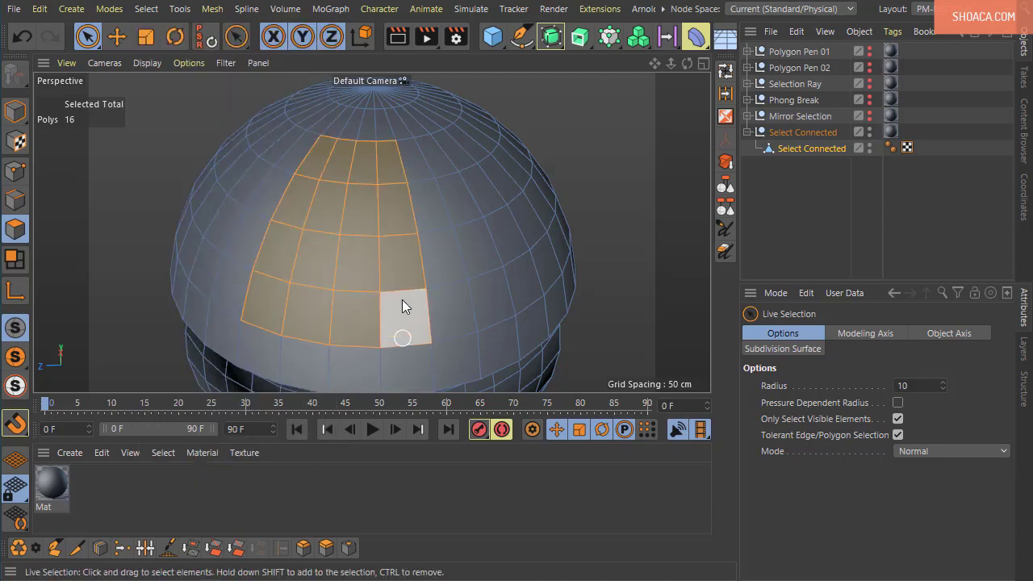
# - Reselect the two-by-two polygon block and grow it with Grow Using Edges Only enabled
pyautogui.click(339, 214)
pyautogui.moveTo(338, 214)
pyautogui.mouseDown()
pyautogui.moveTo(350, 261)
pyautogui.moveTo(326, 262)
pyautogui.mouseUp()
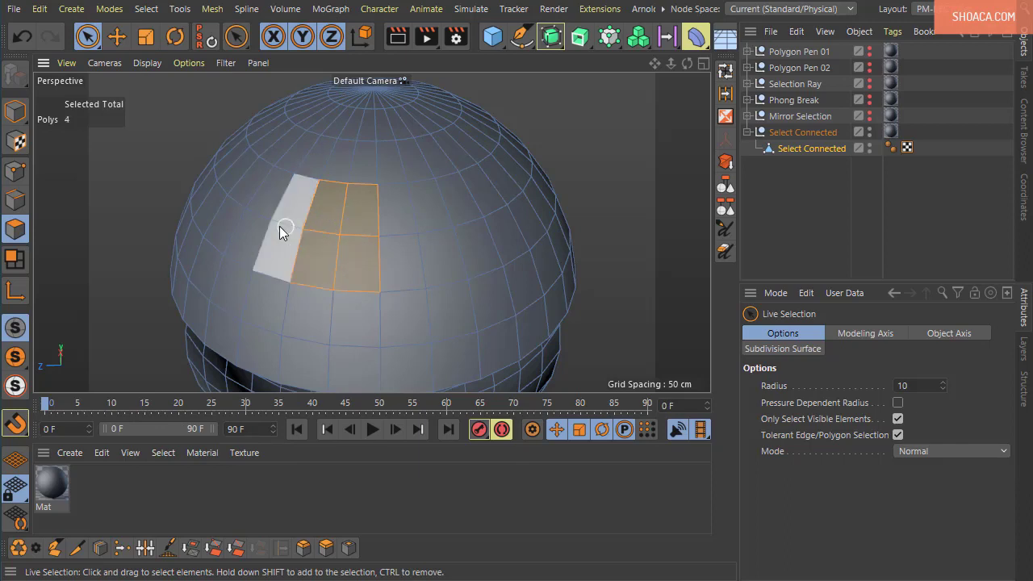
pyautogui.click(146, 9)
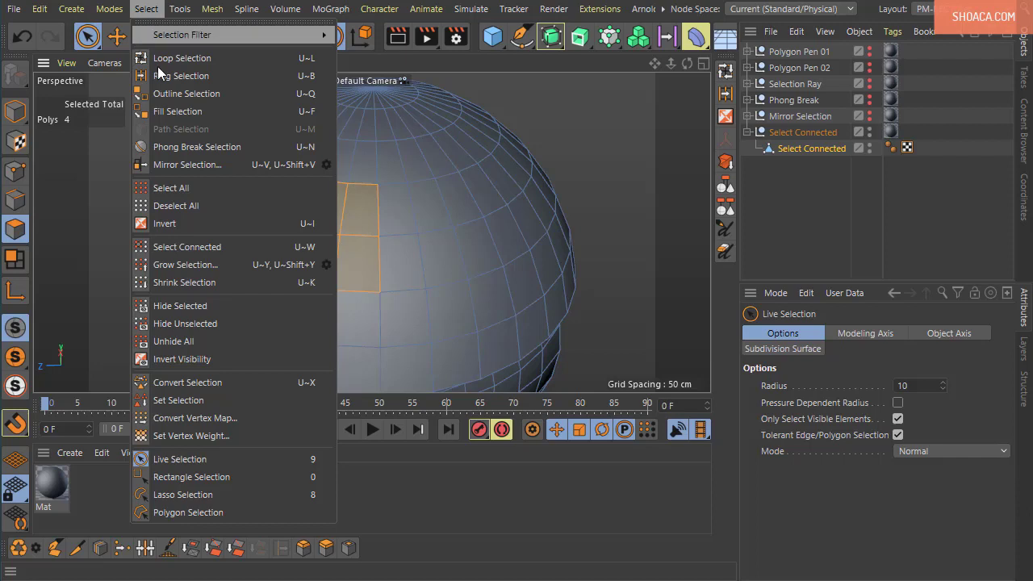
pyautogui.click(326, 265)
pyautogui.moveTo(492, 232); pyautogui.dragTo(579, 157)
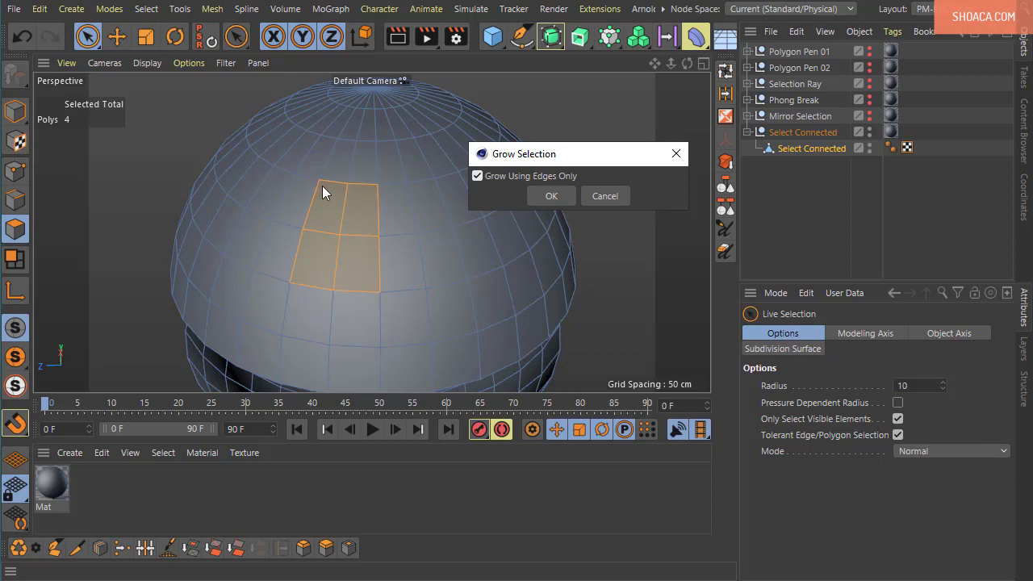
pyautogui.click(547, 195)
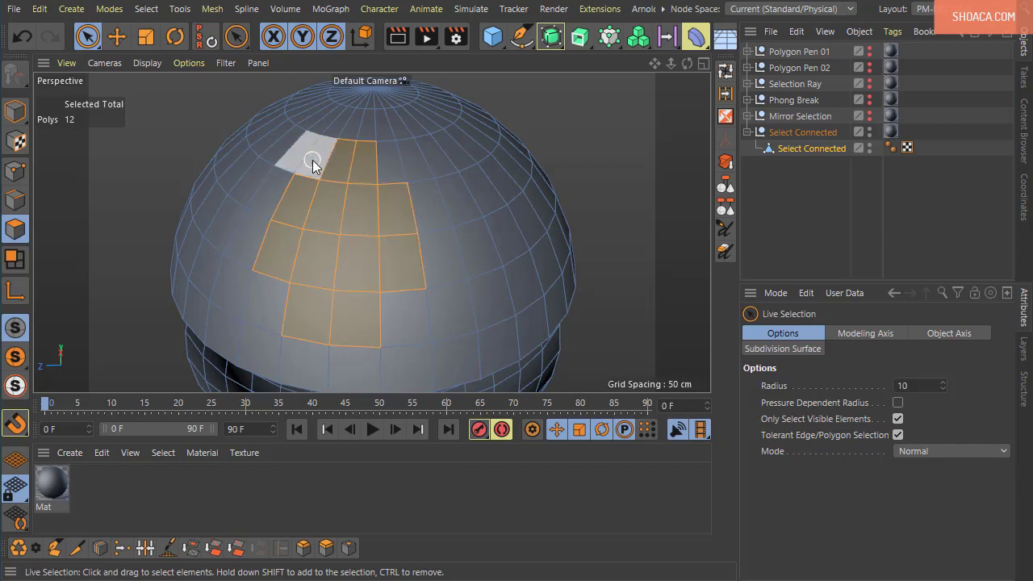
# - Select a four-by-four block of polygons on the upper hemisphere and reduce it with Shrink Selection
pyautogui.moveTo(336, 208)
pyautogui.mouseDown()
pyautogui.moveTo(362, 211)
pyautogui.moveTo(351, 255)
pyautogui.mouseUp()
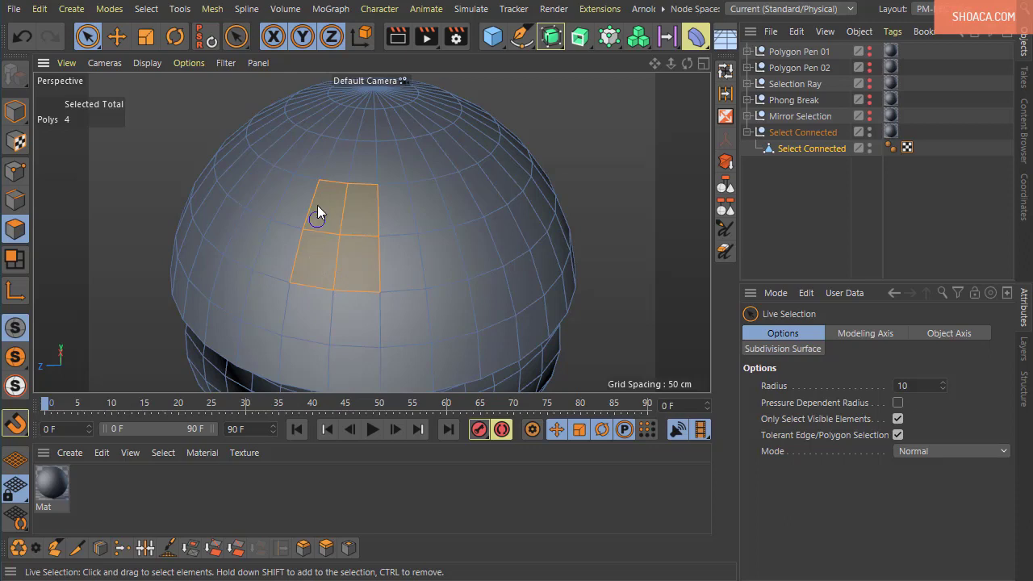
pyautogui.moveTo(319, 212); pyautogui.dragTo(330, 173)
pyautogui.moveTo(388, 195)
pyautogui.mouseDown()
pyautogui.moveTo(394, 303)
pyautogui.moveTo(274, 282)
pyautogui.mouseUp()
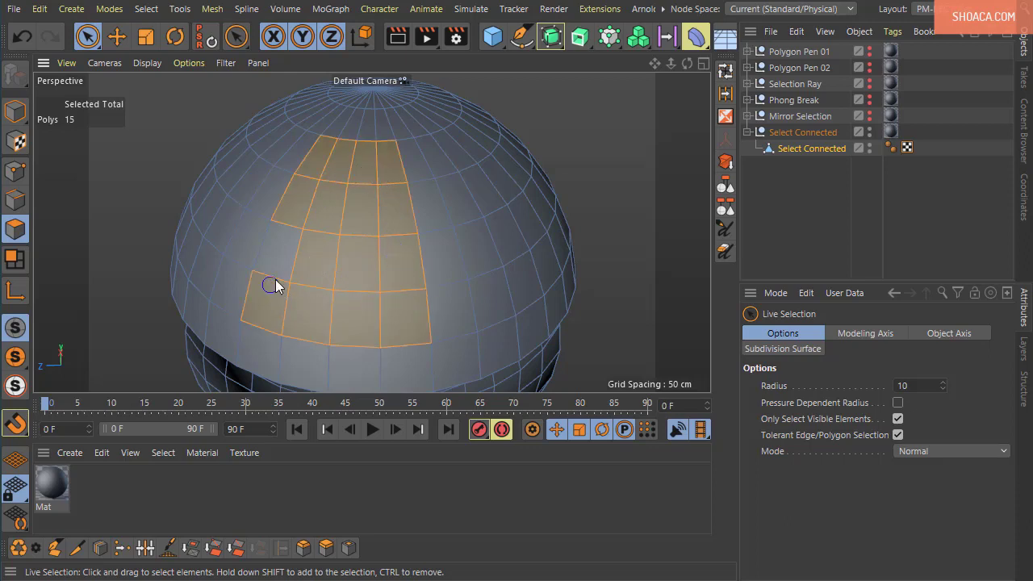
pyautogui.click(146, 9)
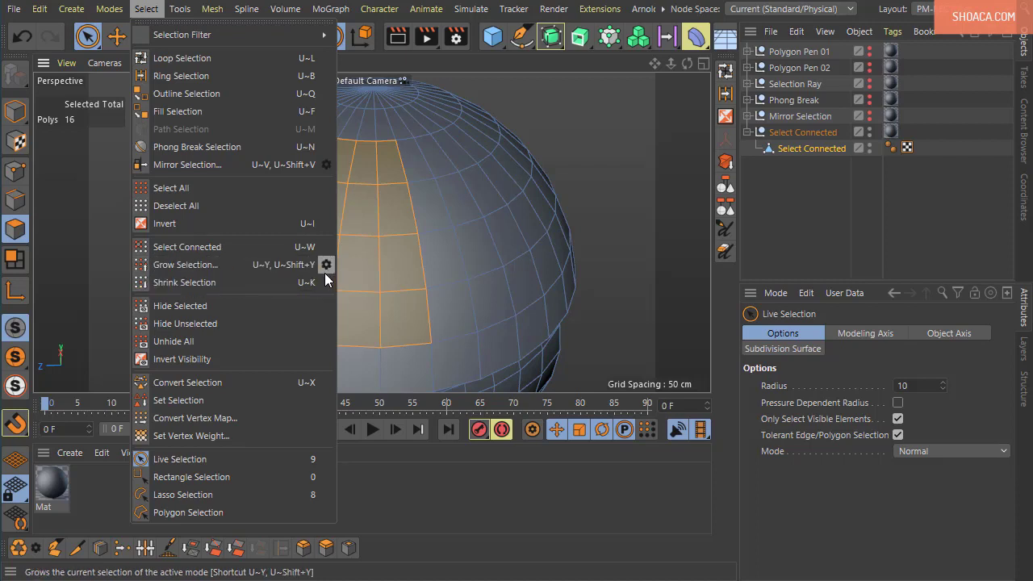
pyautogui.click(203, 284)
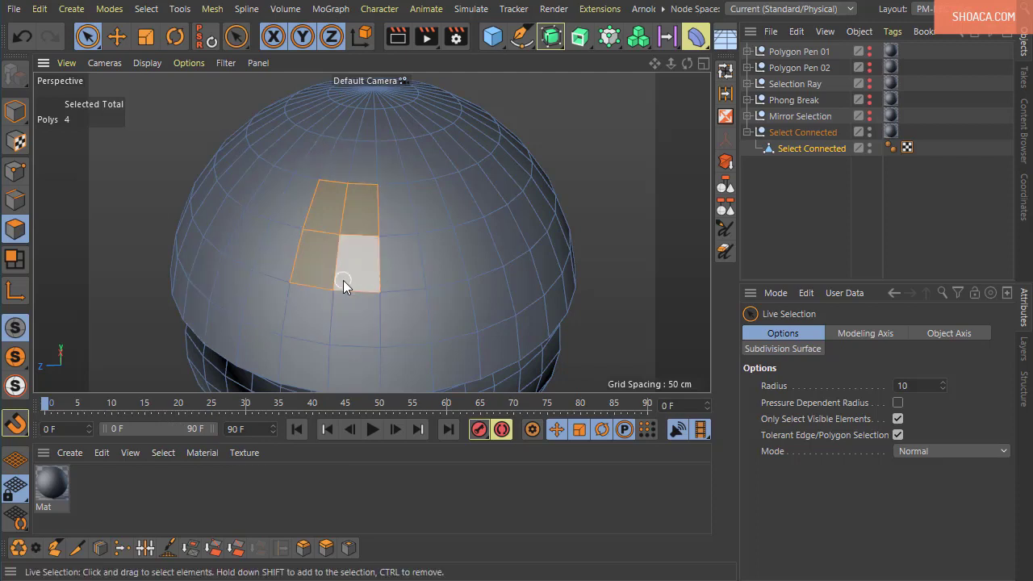
# - Hide the four selected polygons of the upper hemisphere with Hide Selected
pyautogui.click(150, 10)
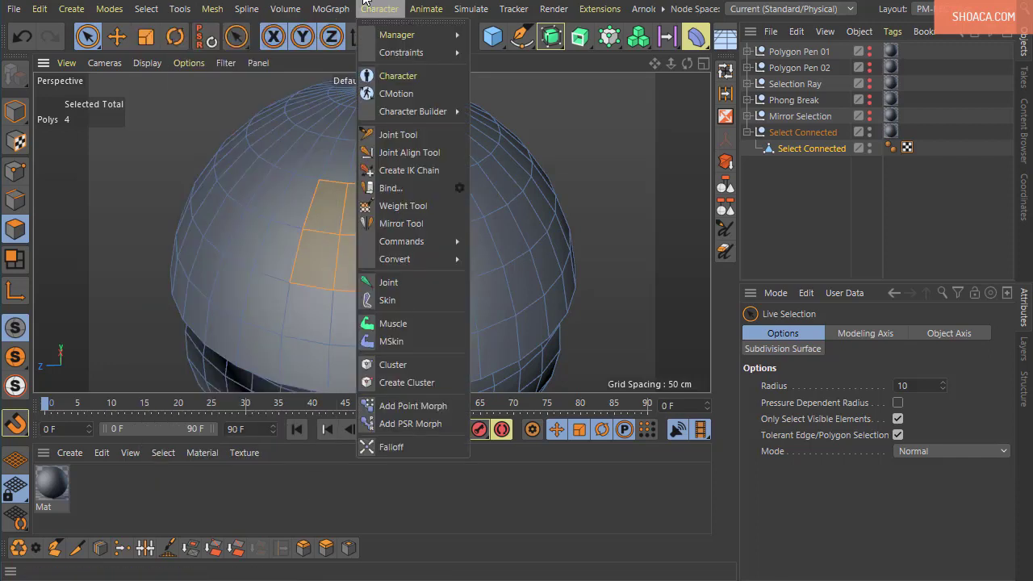
pyautogui.click(370, 8)
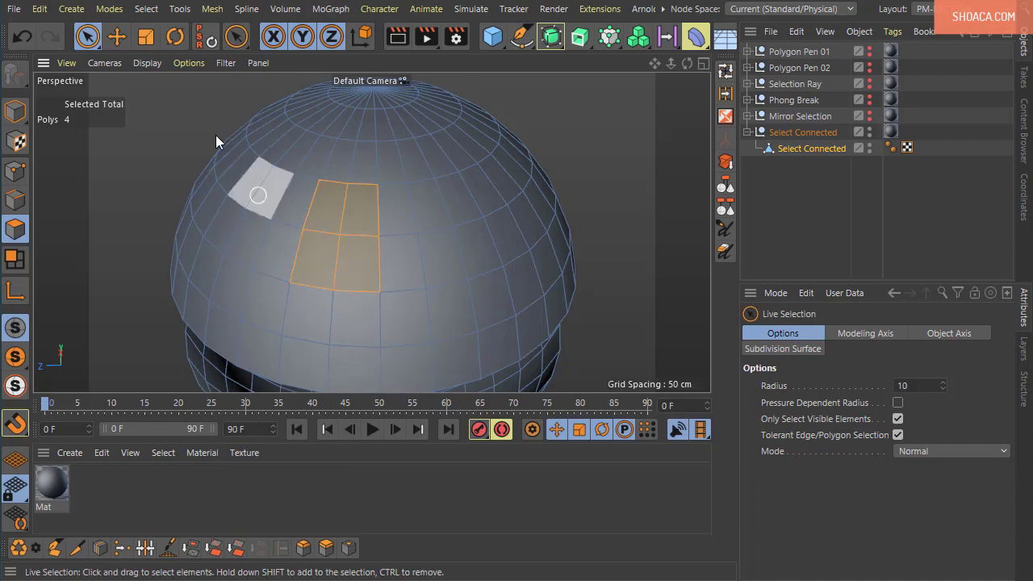
pyautogui.click(146, 9)
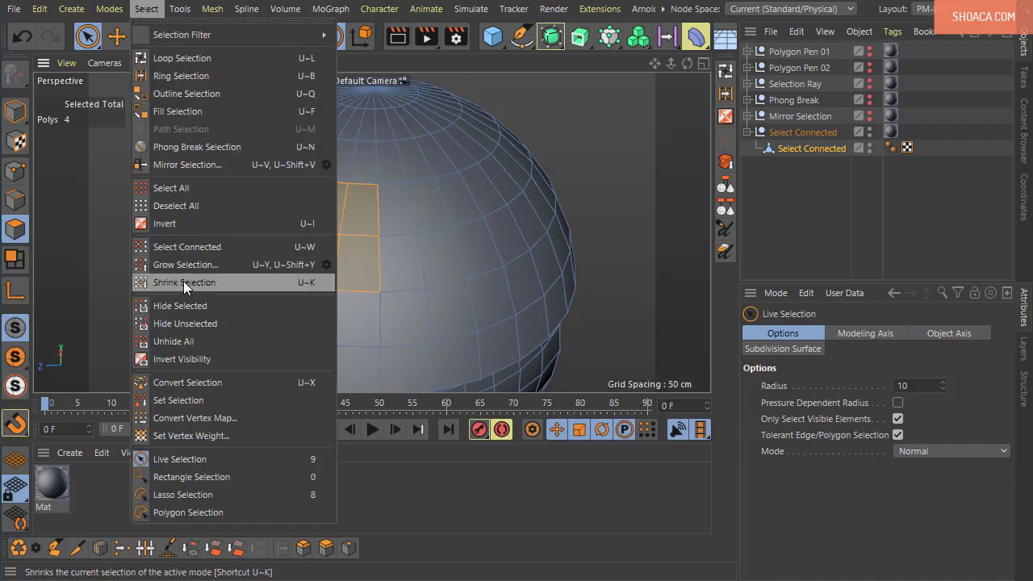
pyautogui.click(189, 305)
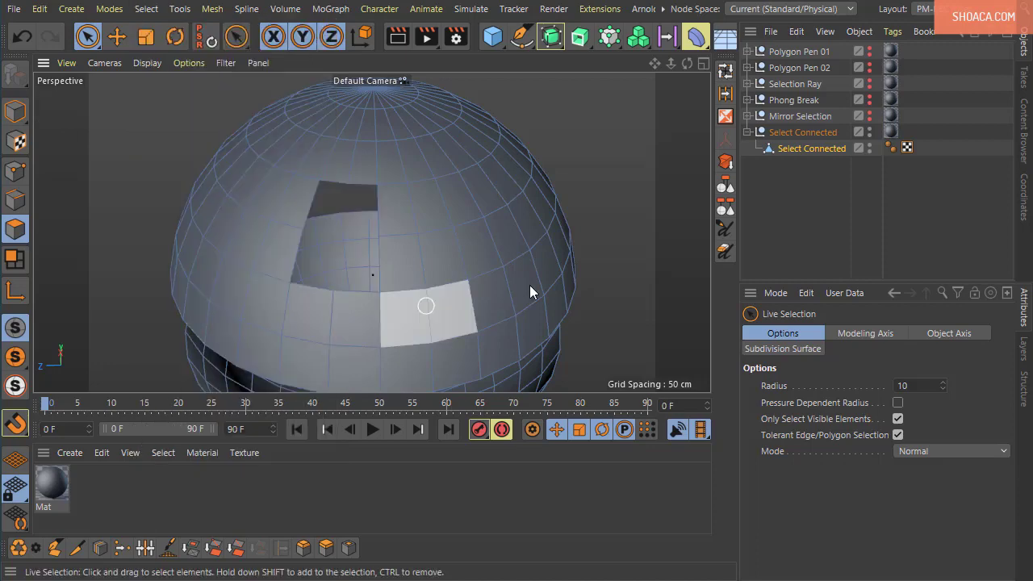
pyautogui.keyDown('alt'); pyautogui.moveTo(647, 278); pyautogui.dragTo(600, 279); pyautogui.keyUp('alt')
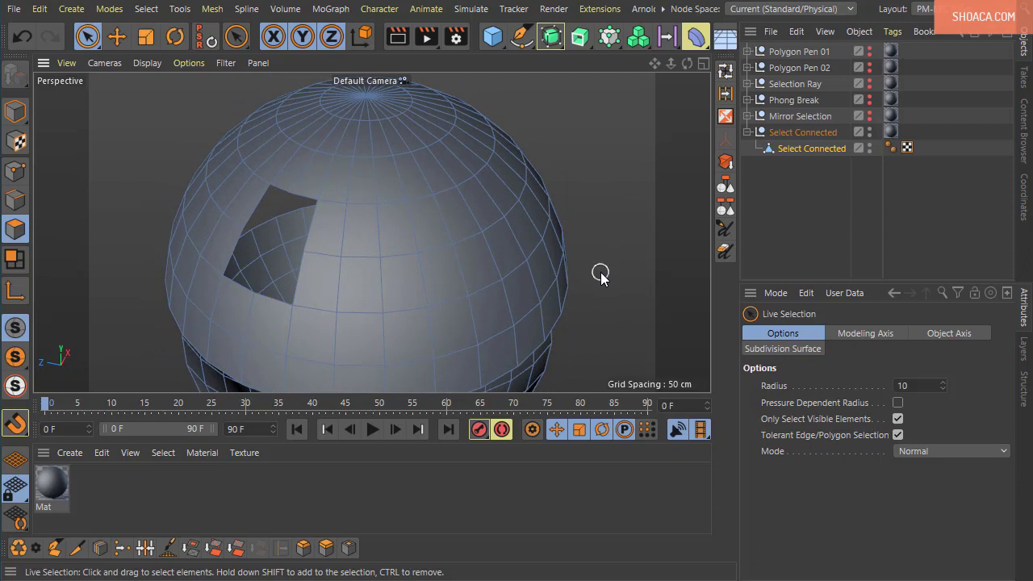
pyautogui.moveTo(486, 119); pyautogui.dragTo(417, 102)
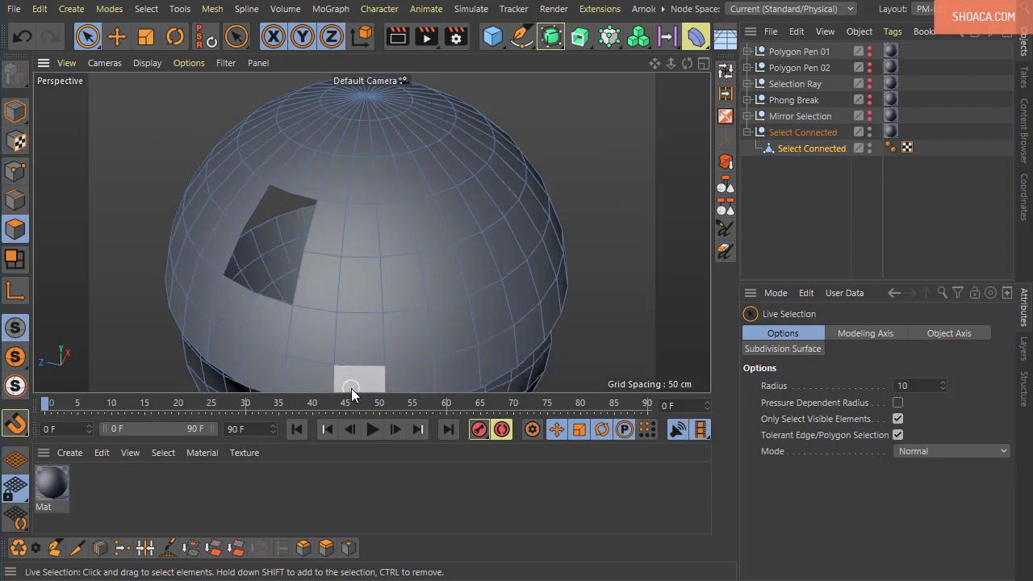
# - Apply Hide Unselected with no polygons selected and restore the complete object with Unhide All
pyautogui.click(146, 9)
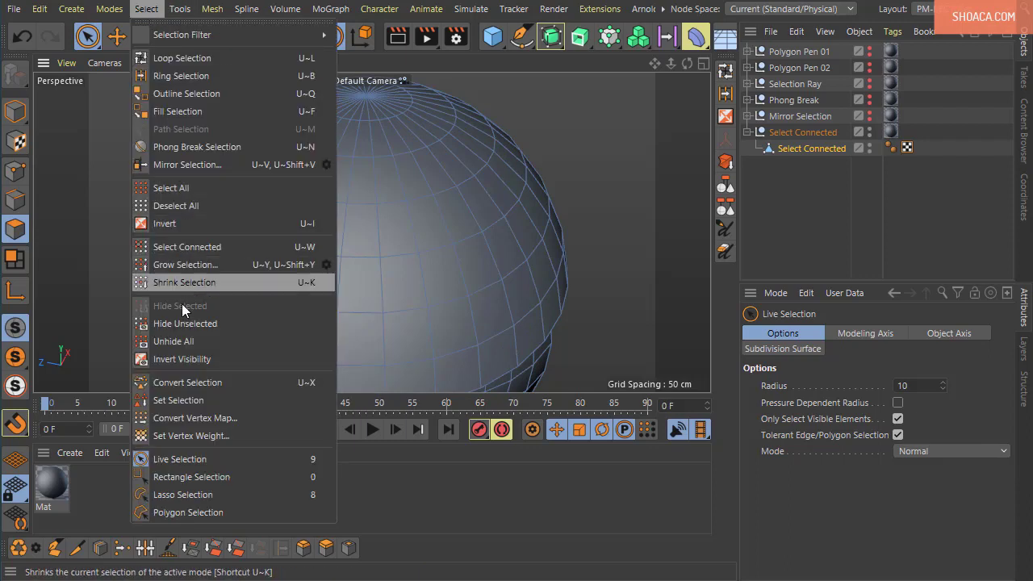
pyautogui.click(206, 323)
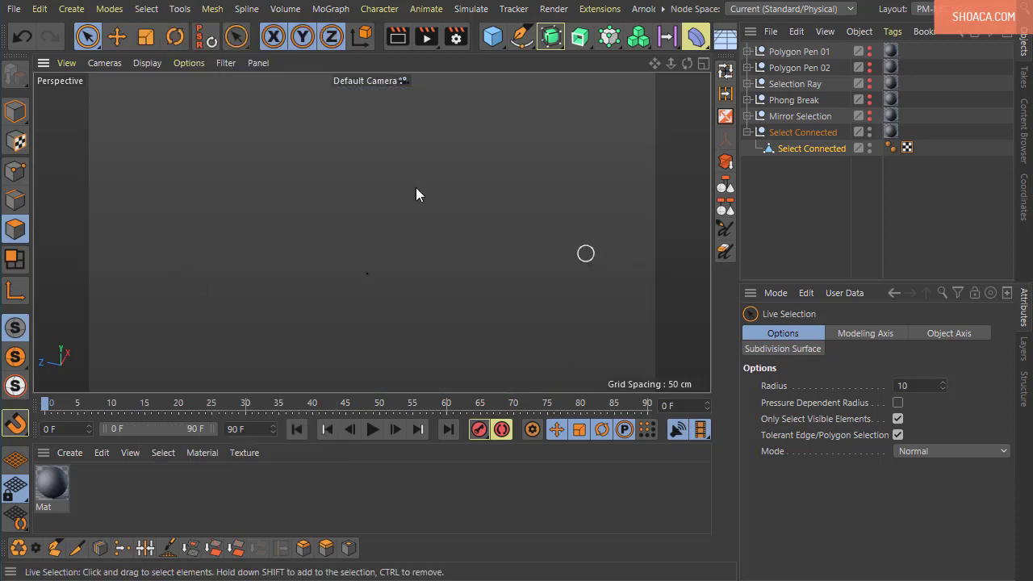
pyautogui.click(147, 12)
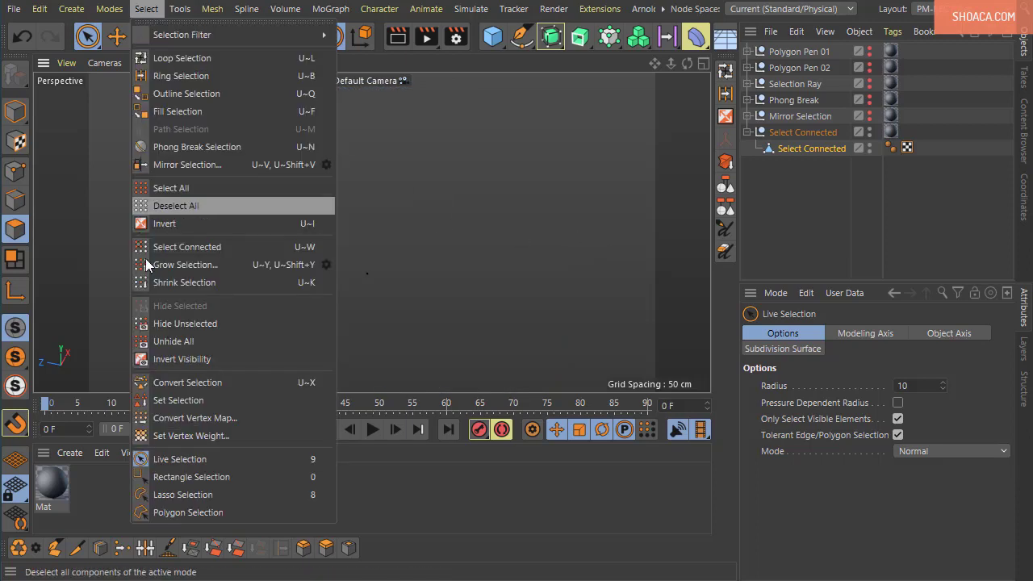
pyautogui.click(165, 342)
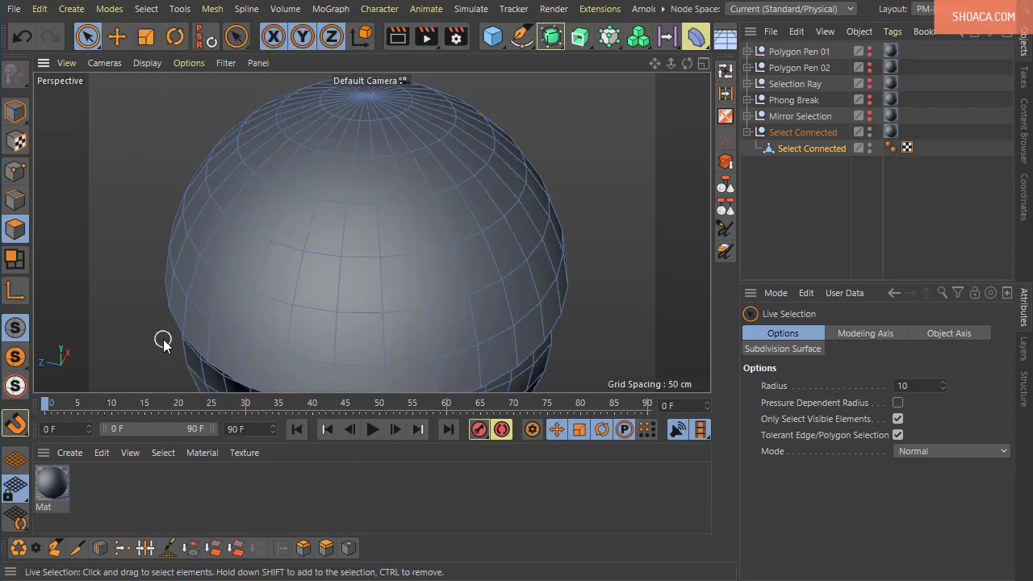
pyautogui.keyDown('alt'); pyautogui.moveTo(512, 321); pyautogui.dragTo(424, 230); pyautogui.keyUp('alt')
# - Use Live Selection to select a two-by-two block of polygons on the upper hemisphere and hide it
pyautogui.click(146, 8)
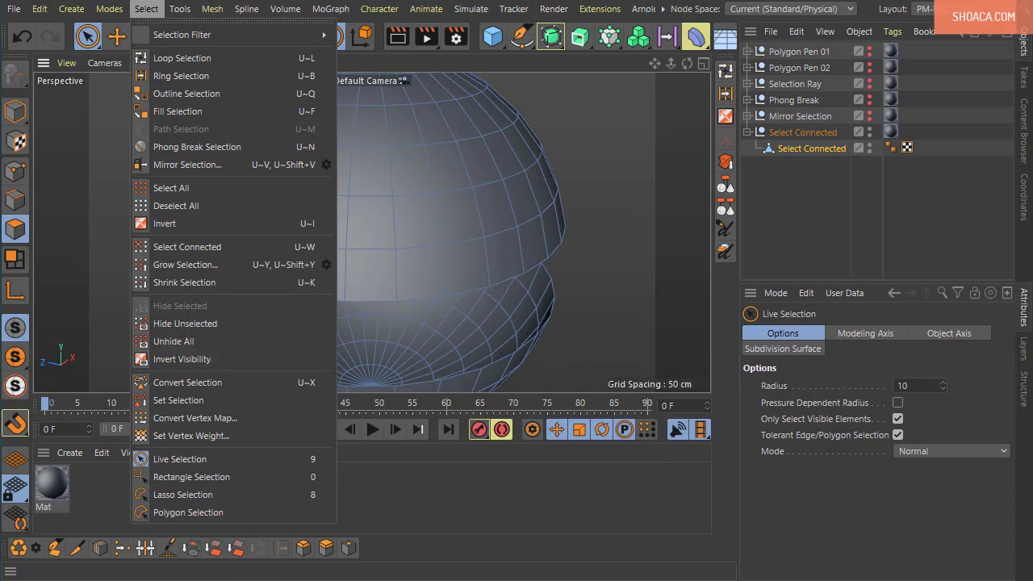
pyautogui.click(180, 458)
pyautogui.moveTo(288, 166)
pyautogui.mouseDown()
pyautogui.moveTo(318, 166)
pyautogui.moveTo(334, 220)
pyautogui.mouseUp()
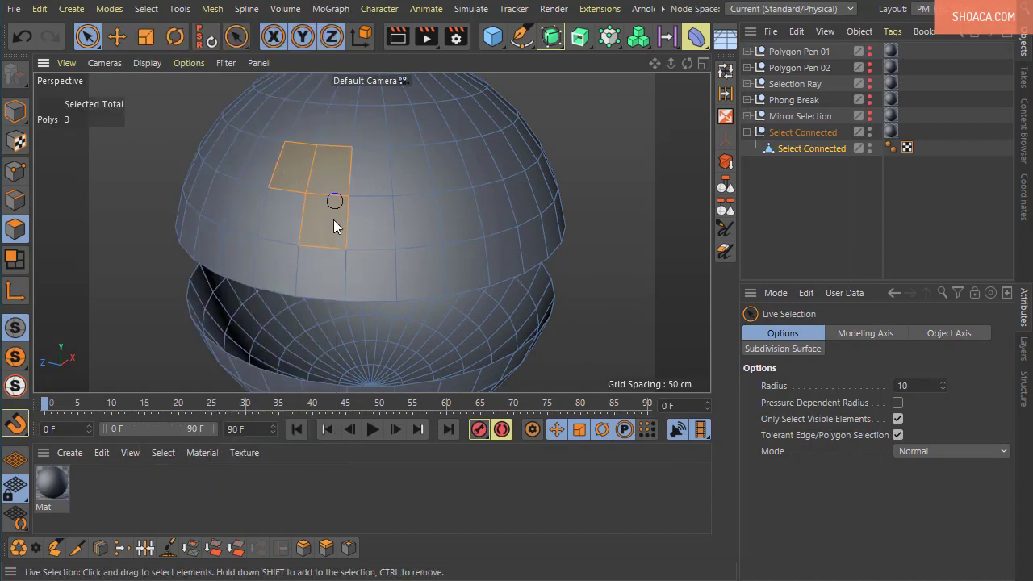
pyautogui.click(146, 8)
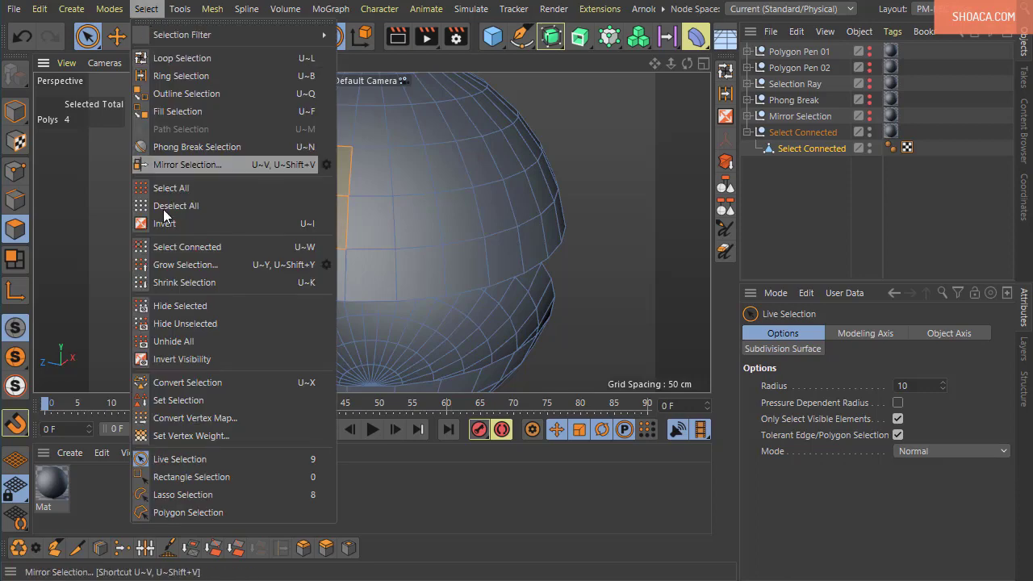
pyautogui.click(176, 305)
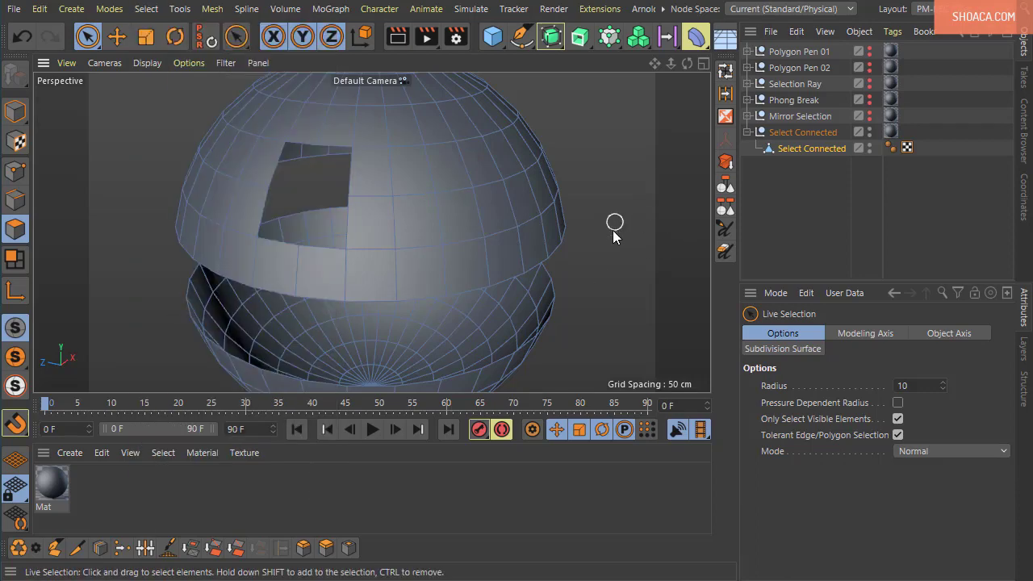
# - Swap the hidden and visible polygons with Invert Visibility and restore the complete object with Unhide All
pyautogui.keyDown('alt'); pyautogui.moveTo(613, 234); pyautogui.dragTo(581, 283); pyautogui.keyUp('alt')
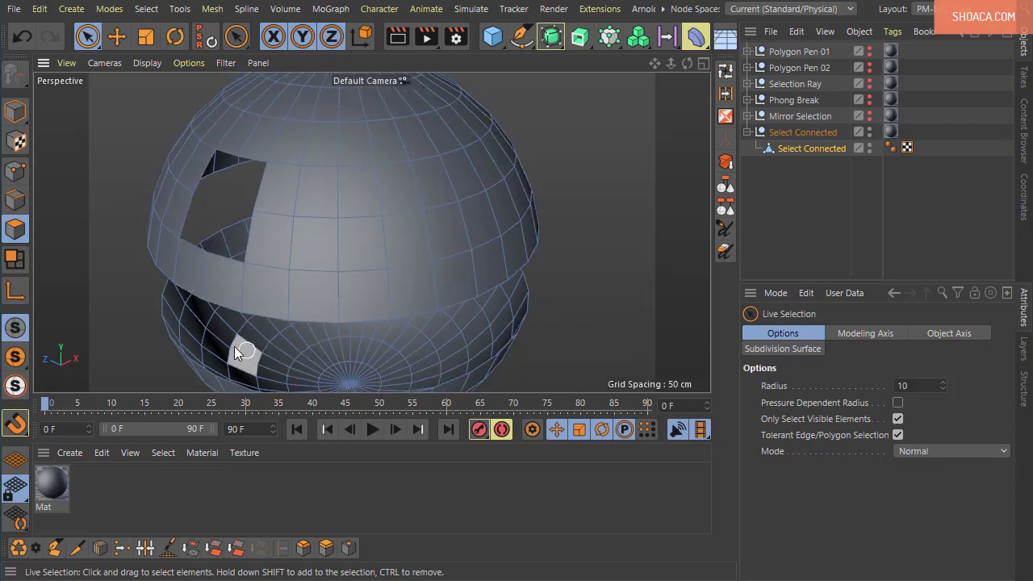
pyautogui.click(150, 9)
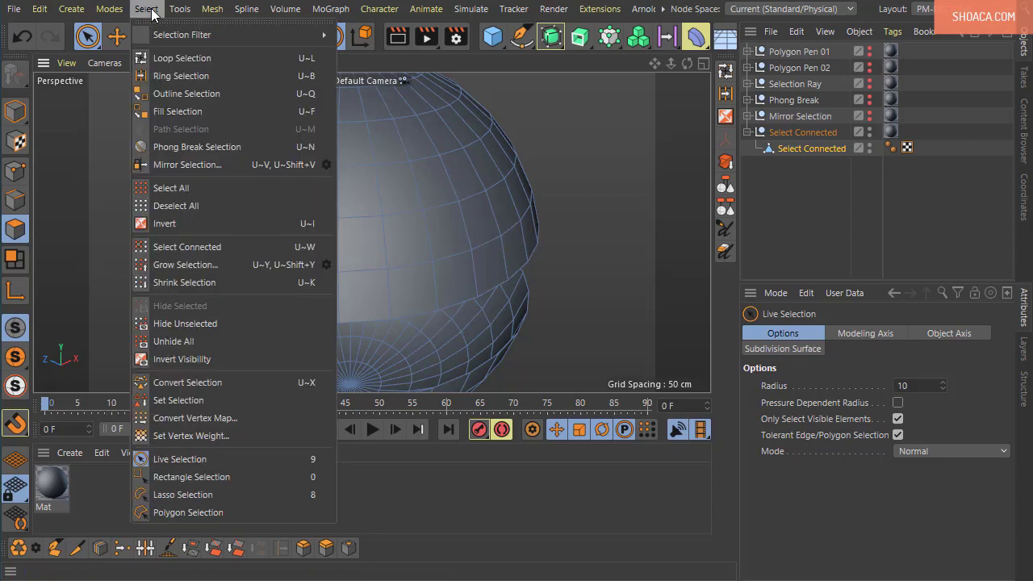
pyautogui.click(184, 362)
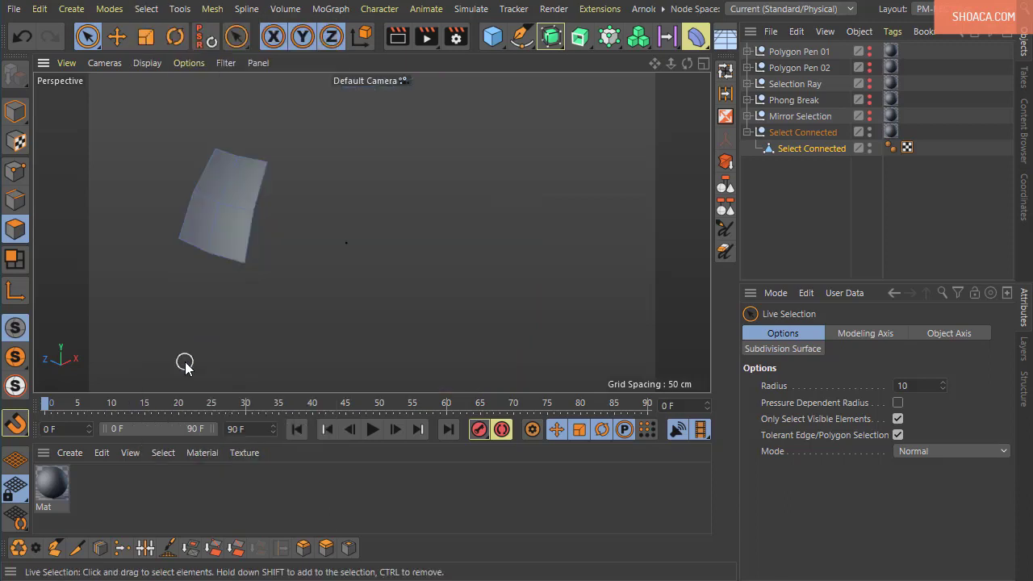
pyautogui.keyDown('alt'); pyautogui.moveTo(322, 343); pyautogui.dragTo(383, 347); pyautogui.keyUp('alt')
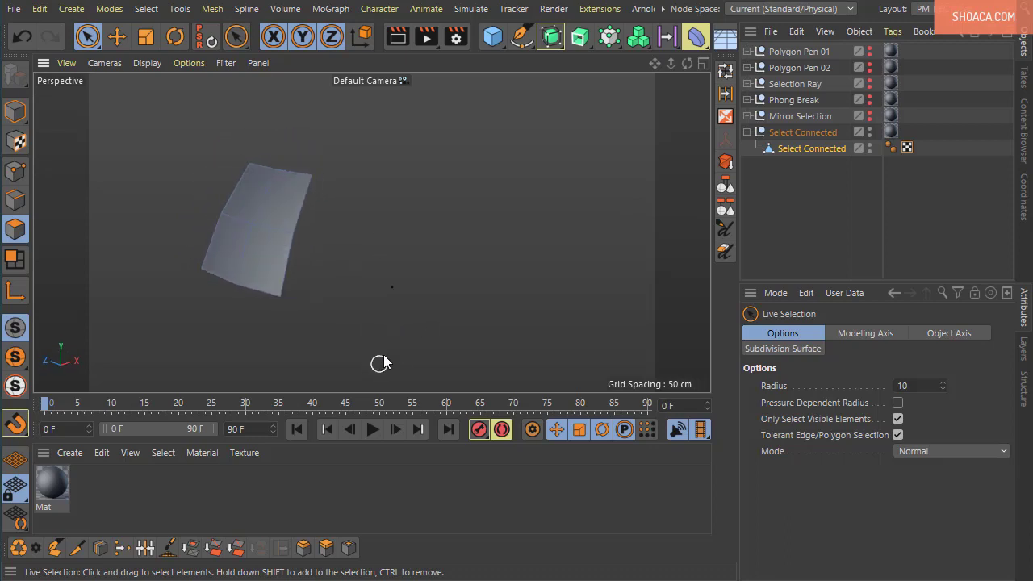
pyautogui.click(146, 9)
pyautogui.click(213, 338)
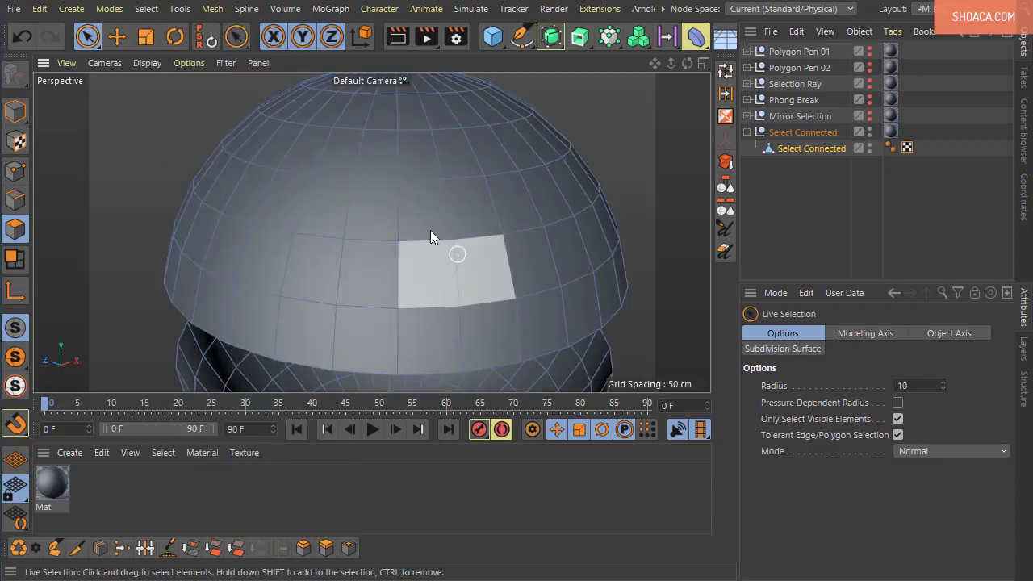
pyautogui.moveTo(430, 230)
pyautogui.keyDown('alt'); pyautogui.mouseDown(button='right')
pyautogui.moveTo(398, 263)
pyautogui.moveTo(384, 334)
pyautogui.moveTo(421, 279)
pyautogui.moveTo(428, 245)
pyautogui.mouseUp(button='right'); pyautogui.keyUp('alt')
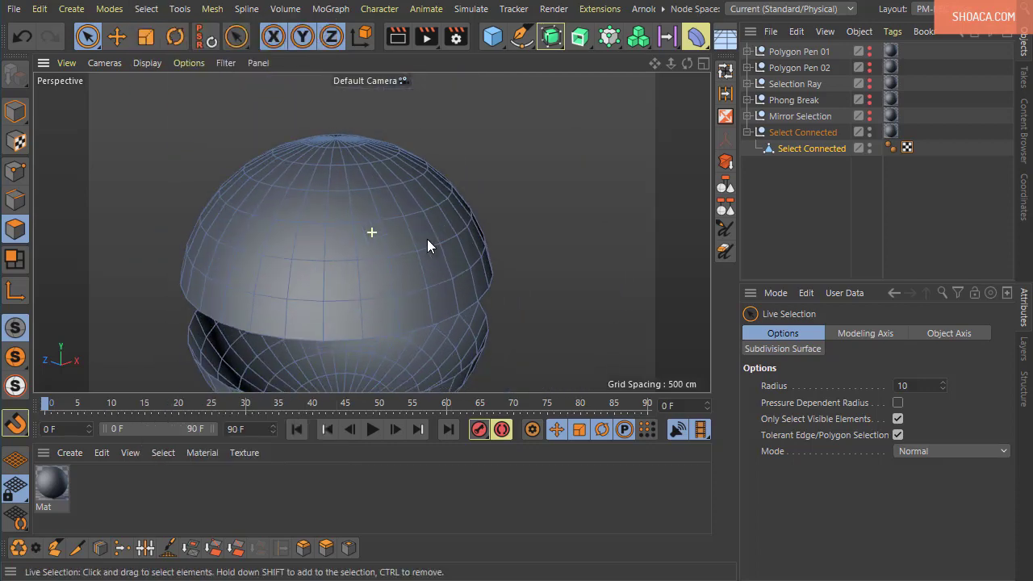
# - Select a two-by-two block of polygons on the upper hemisphere with Live Selection
pyautogui.click(146, 9)
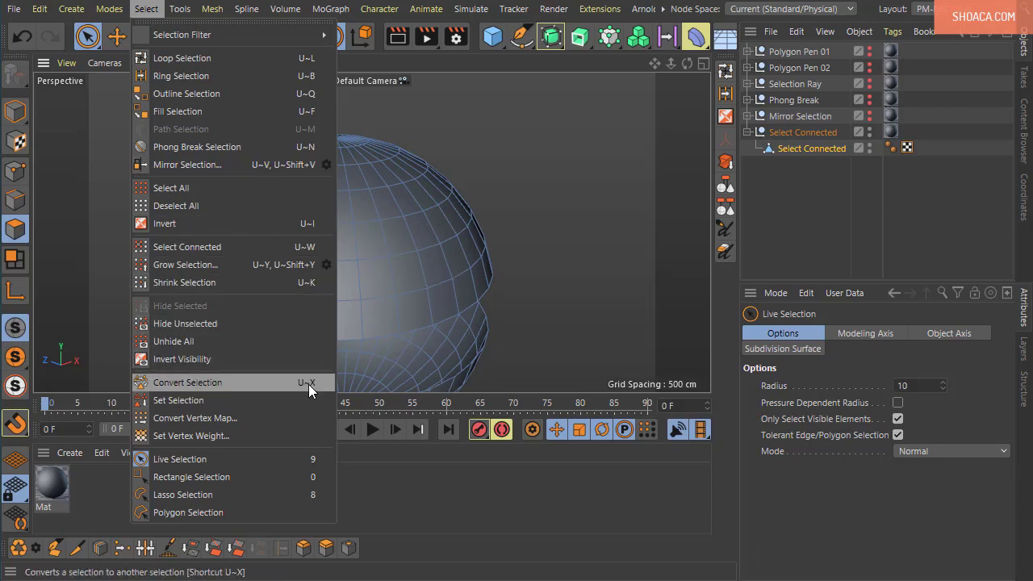
pyautogui.press('Escape')
pyautogui.keyDown('alt'); pyautogui.moveTo(481, 195); pyautogui.dragTo(472, 187, button='right'); pyautogui.keyUp('alt')
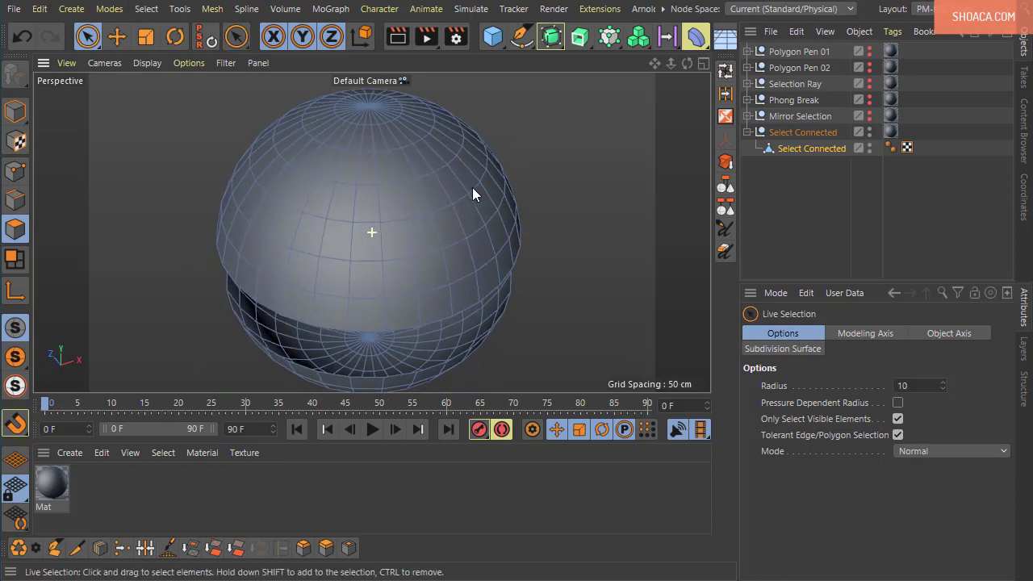
pyautogui.click(420, 235)
pyautogui.click(316, 234)
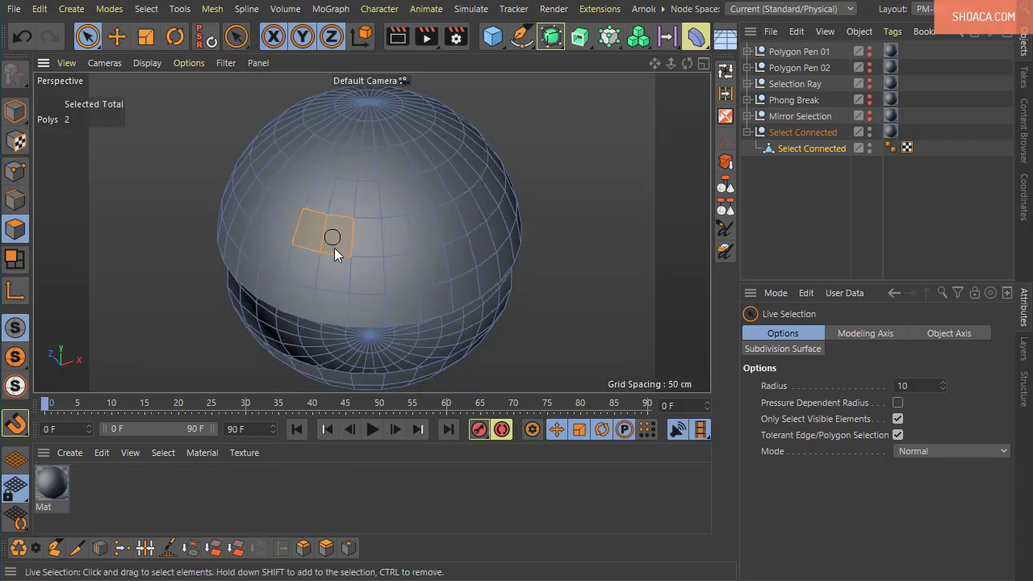
pyautogui.keyDown('alt'); pyautogui.moveTo(478, 264); pyautogui.dragTo(565, 179); pyautogui.keyUp('alt')
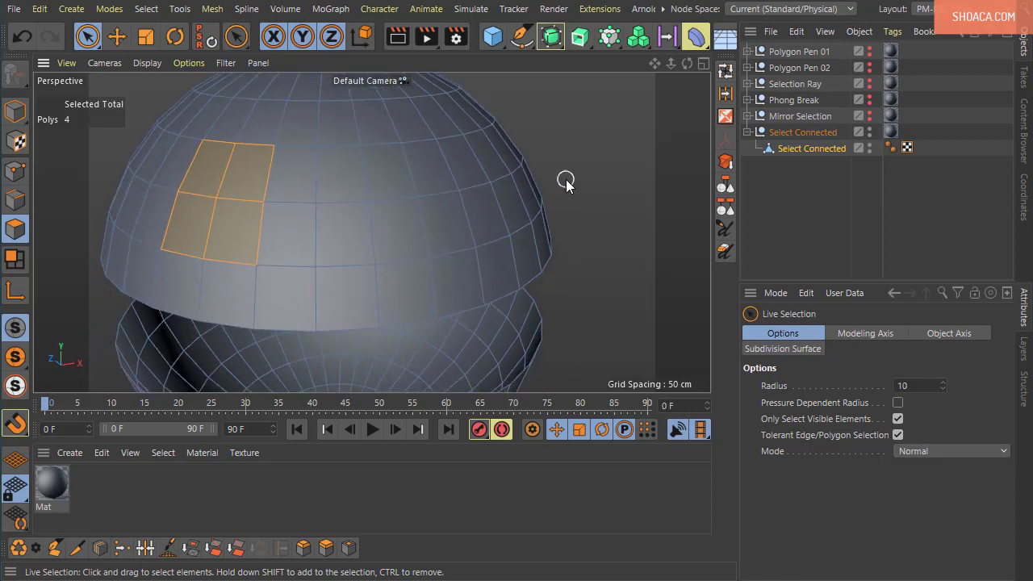
# - Convert the four-polygon selection from Polygons to Edges with Convert Selection
pyautogui.click(144, 9)
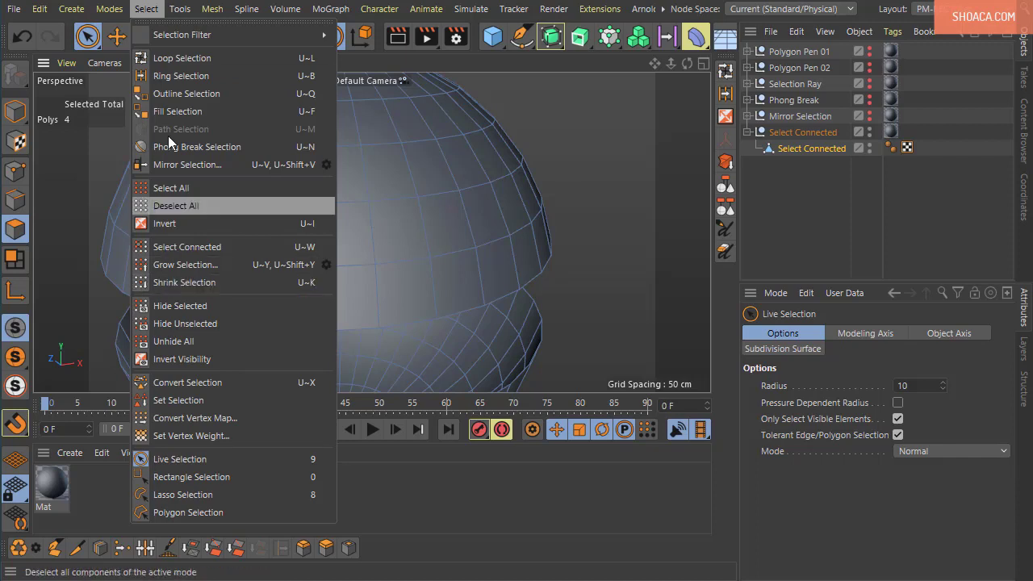
pyautogui.click(186, 384)
pyautogui.moveTo(150, 322); pyautogui.dragTo(562, 157)
pyautogui.moveTo(686, 223); pyautogui.dragTo(742, 220)
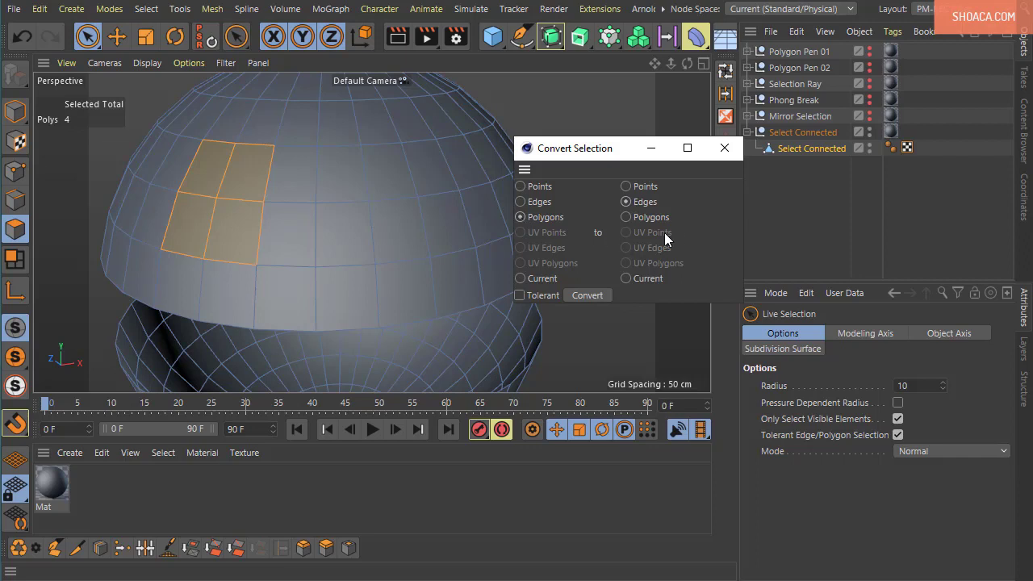
pyautogui.click(593, 297)
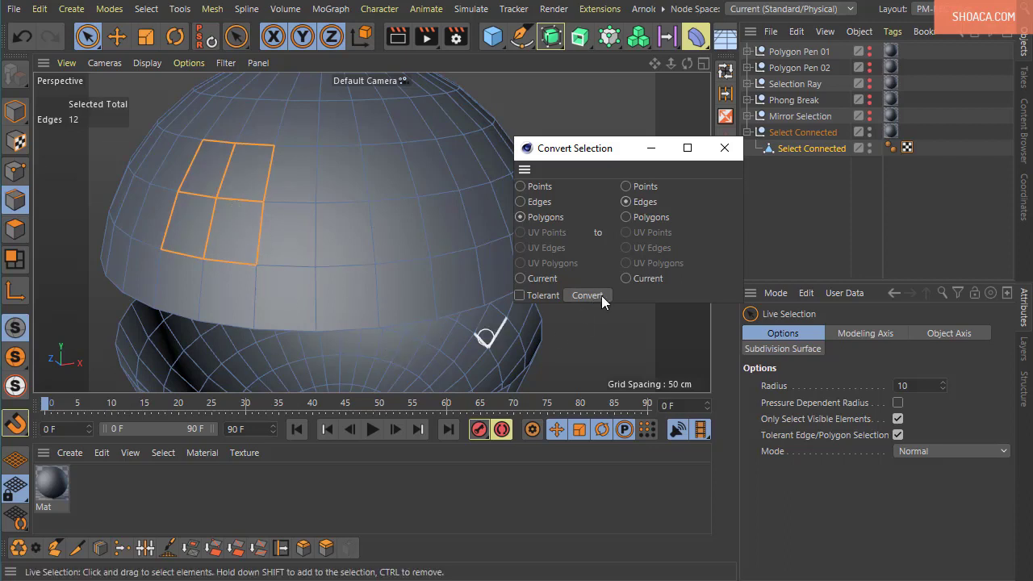
# - Convert the selected edges from Edges to Points with Convert Selection
pyautogui.click(522, 202)
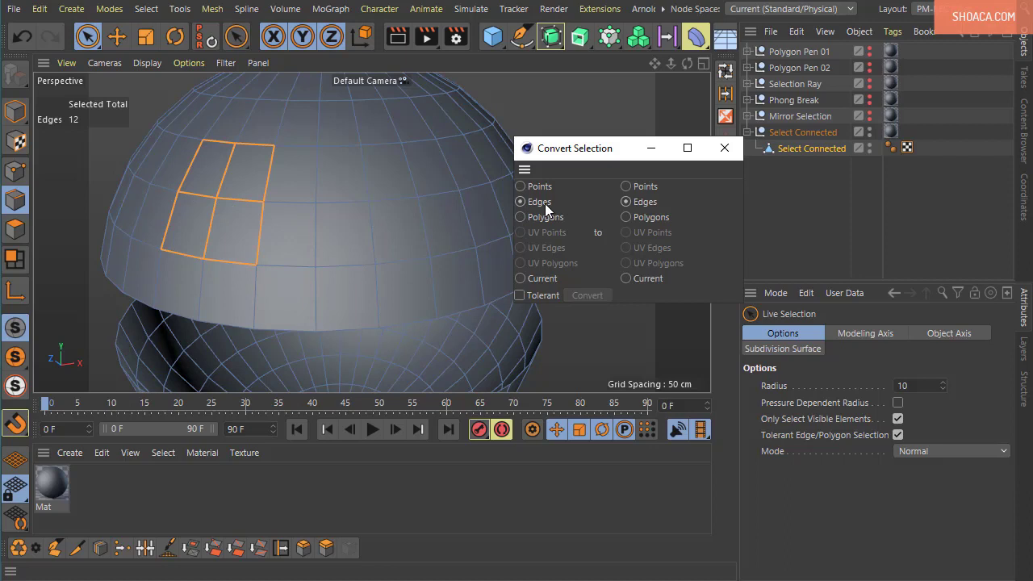
pyautogui.click(626, 186)
pyautogui.click(587, 296)
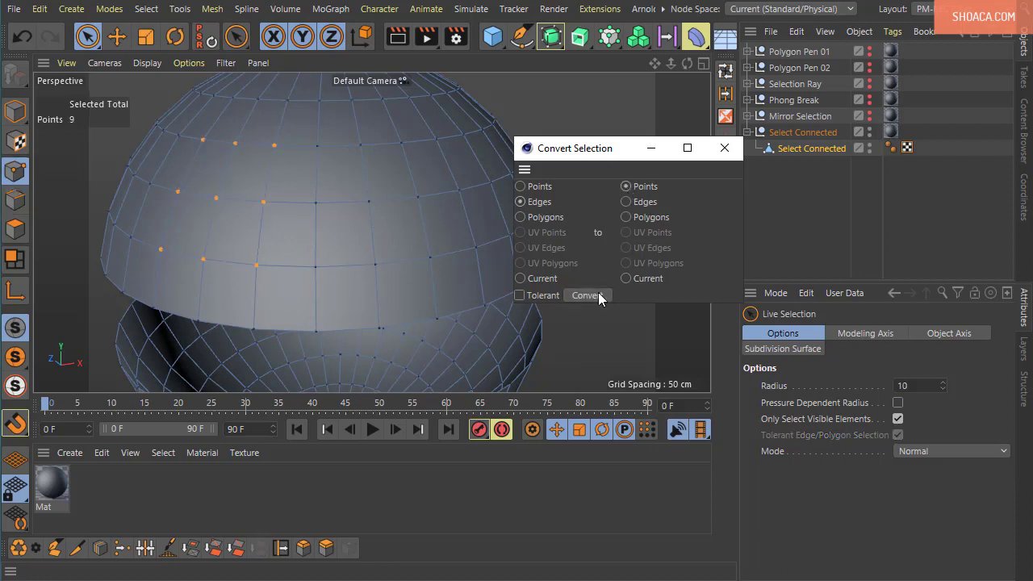
# - Convert the selected points from Points to Polygons and close Convert Selection
pyautogui.click(539, 186)
pyautogui.click(626, 217)
pyautogui.click(587, 296)
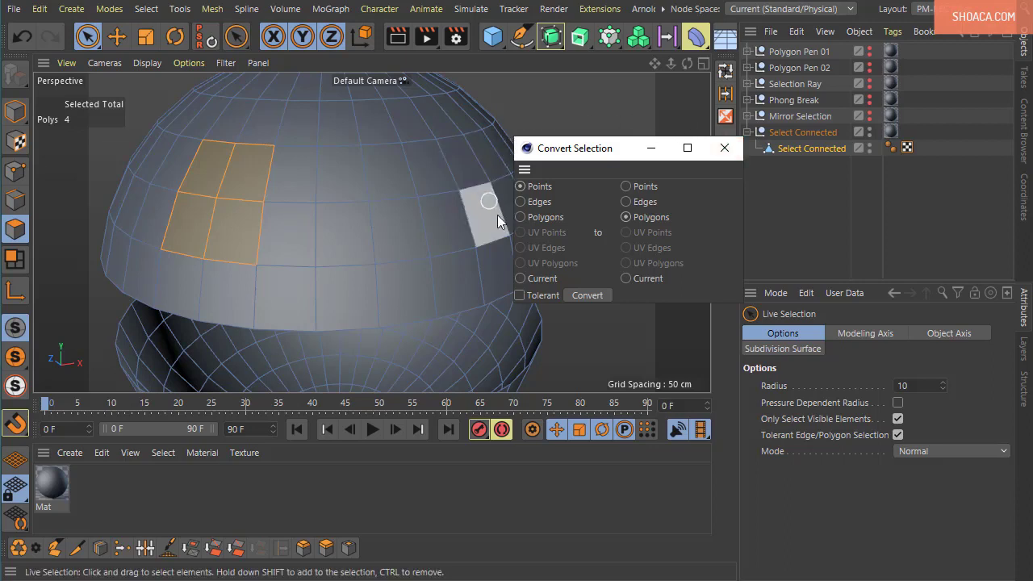
pyautogui.click(724, 148)
# - Transfer the four-polygon selection to points, edges and back to polygons while switching component modes
pyautogui.keyDown('alt'); pyautogui.moveTo(424, 256); pyautogui.dragTo(520, 219); pyautogui.keyUp('alt')
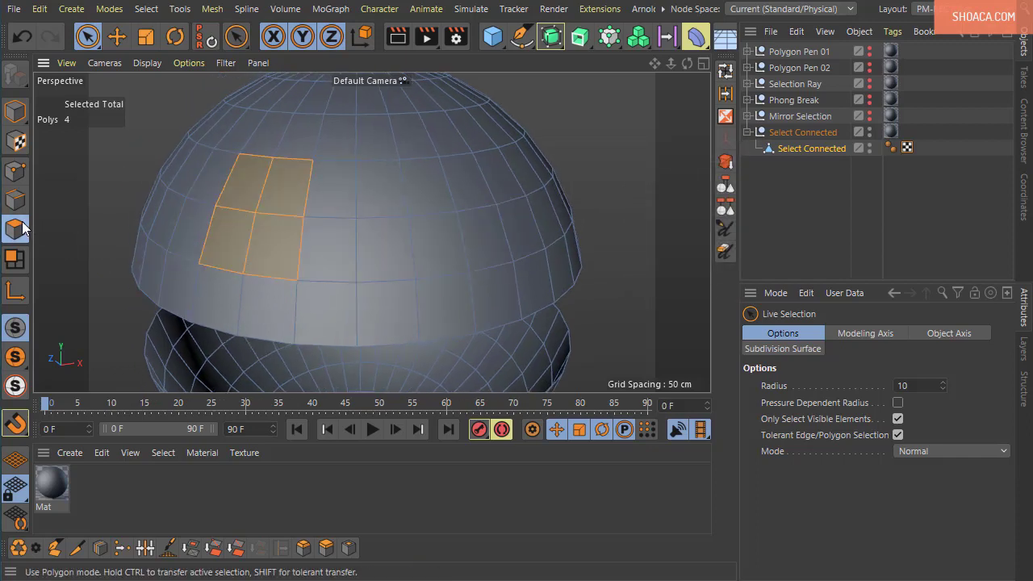
pyautogui.keyDown('ctrl'); pyautogui.click(20, 173); pyautogui.keyUp('ctrl')
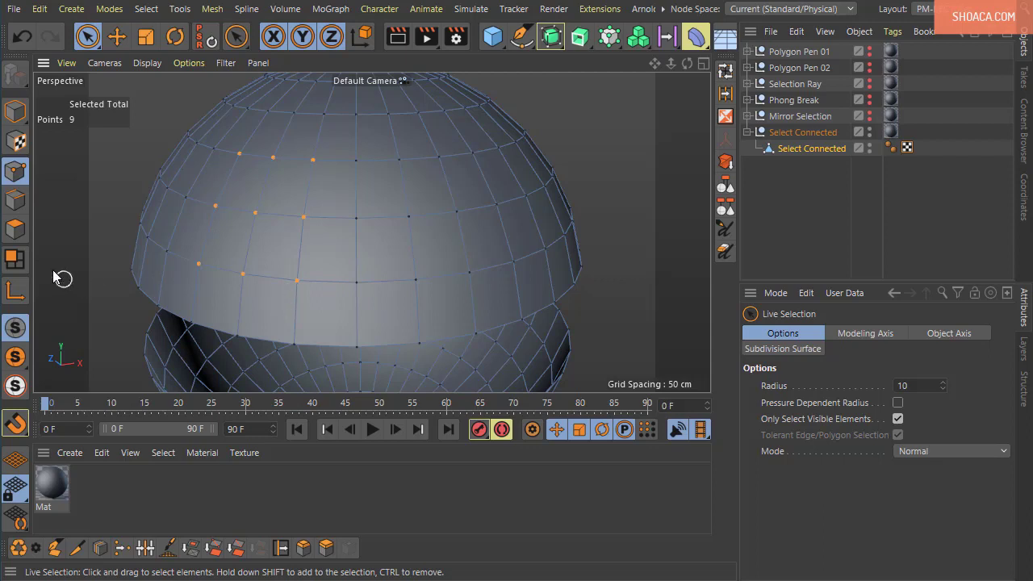
pyautogui.keyDown('ctrl'); pyautogui.click(14, 208); pyautogui.keyUp('ctrl')
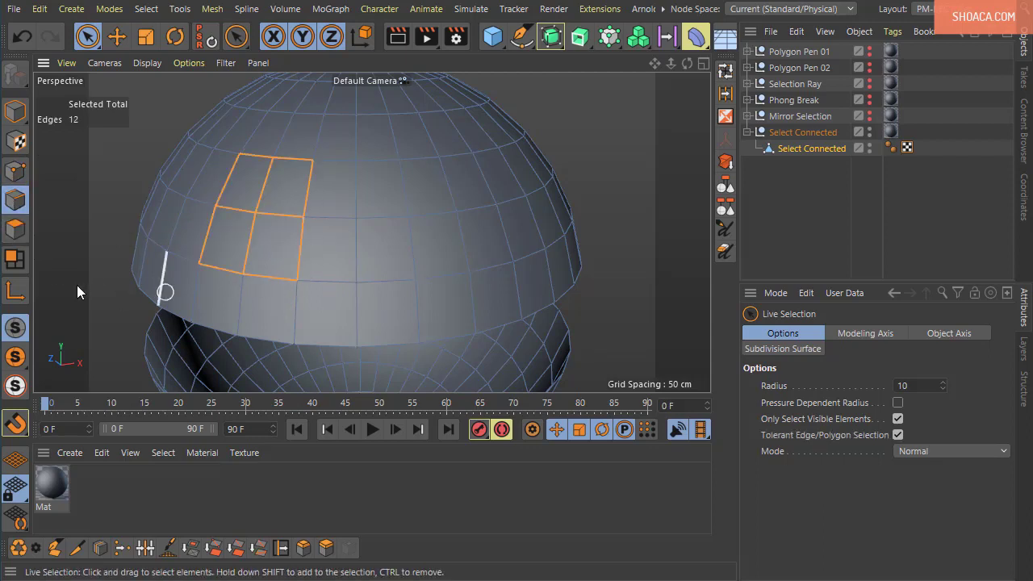
pyautogui.keyDown('ctrl'); pyautogui.click(21, 232); pyautogui.keyUp('ctrl')
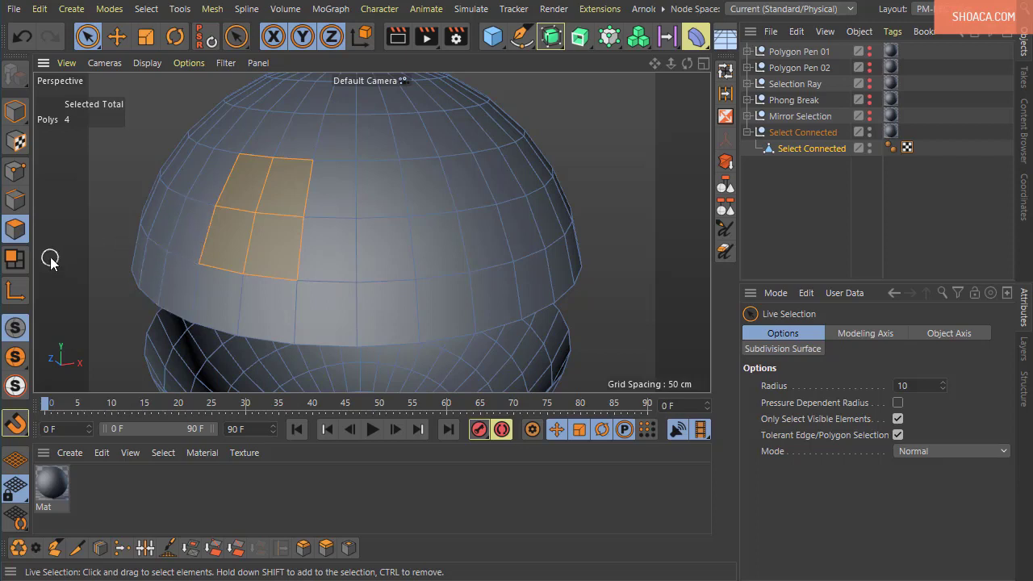
# - Select the four corner points of one polygon in the block and transfer them to Polygon mode with tolerant transfer, repeating it from Point mode
pyautogui.keyDown('ctrl'); pyautogui.click(13, 170); pyautogui.keyUp('ctrl')
pyautogui.moveTo(240, 157)
pyautogui.mouseDown()
pyautogui.moveTo(239, 166)
pyautogui.moveTo(271, 169)
pyautogui.moveTo(258, 215)
pyautogui.moveTo(220, 209)
pyautogui.mouseUp()
pyautogui.moveTo(307, 274)
pyautogui.keyDown('alt'); pyautogui.mouseDown()
pyautogui.moveTo(450, 320)
pyautogui.moveTo(379, 276)
pyautogui.mouseUp(); pyautogui.keyUp('alt')
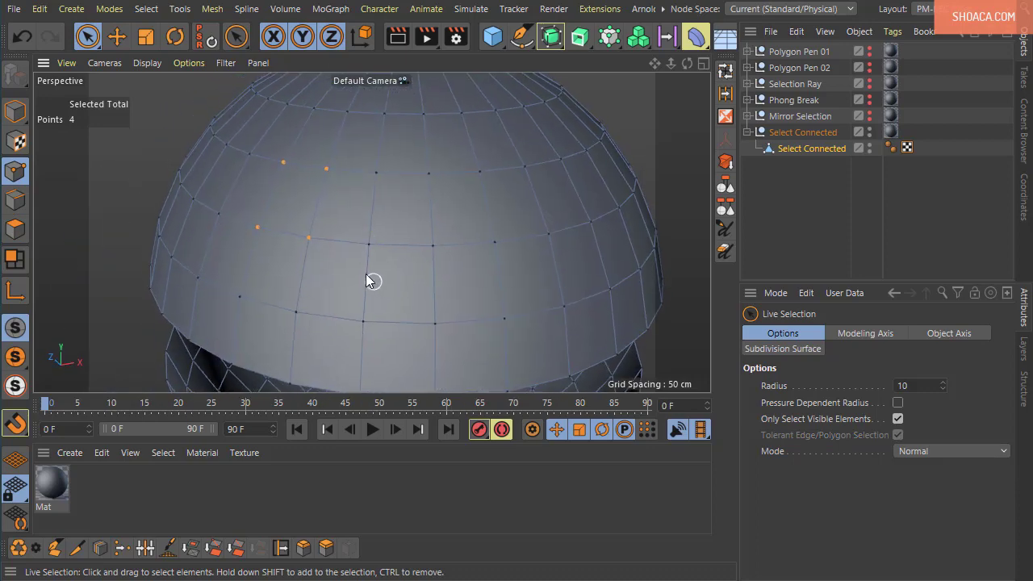
pyautogui.keyDown('shift'); pyautogui.click(16, 232); pyautogui.keyUp('shift')
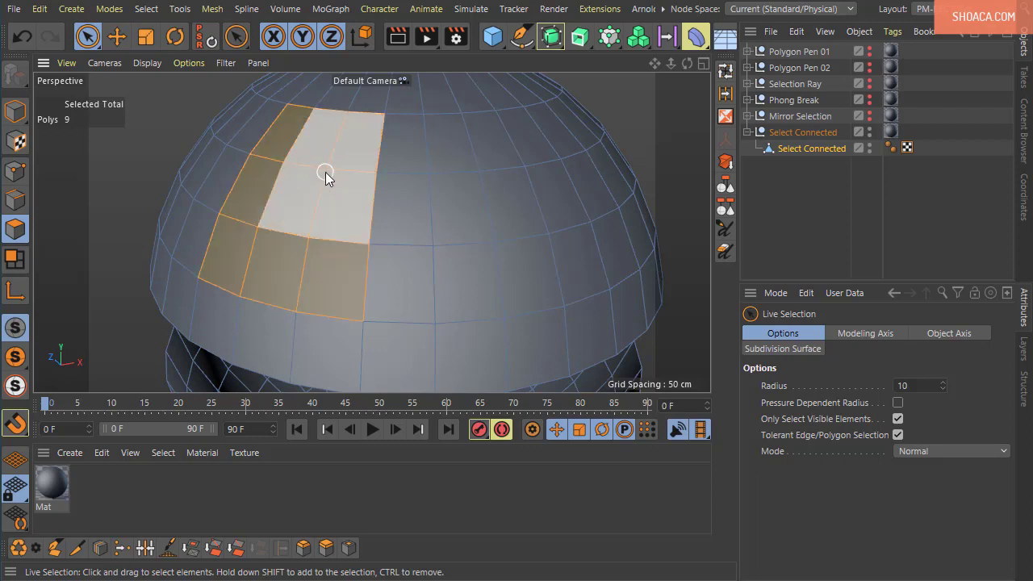
pyautogui.click(15, 173)
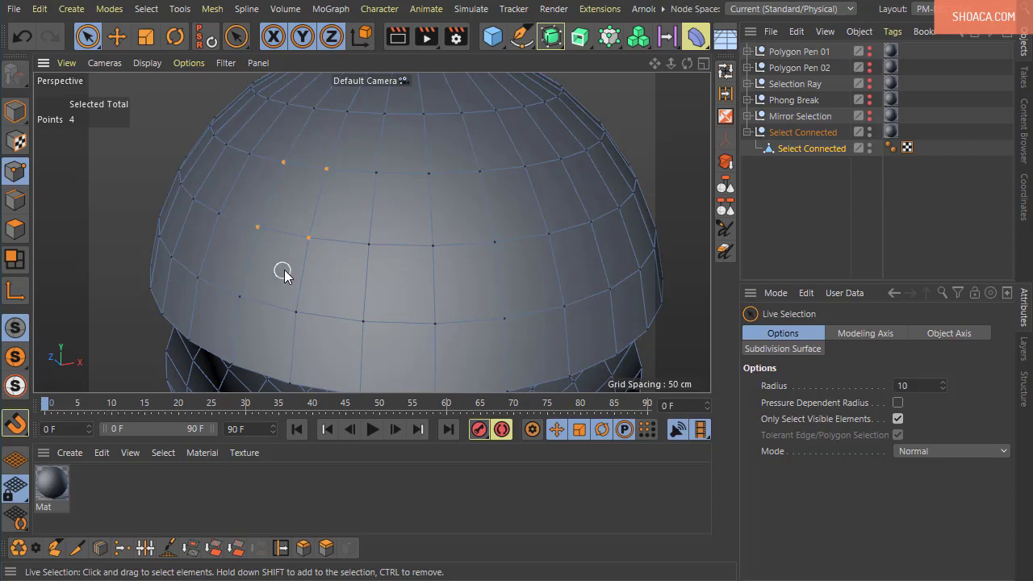
pyautogui.keyDown('shift'); pyautogui.click(17, 230); pyautogui.keyUp('shift')
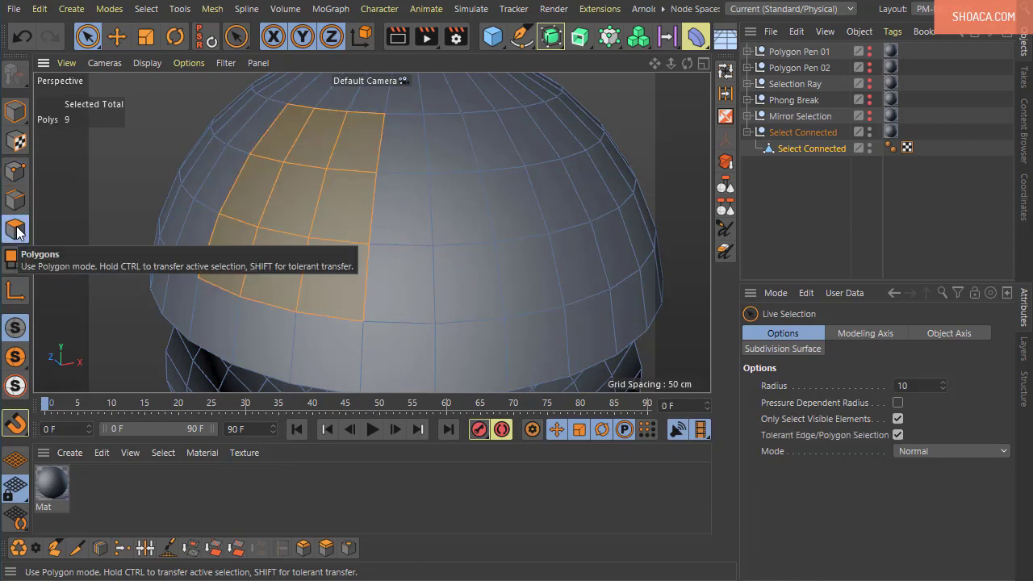
# - Select the four edges around one polygon of the upper hemisphere and transfer the selection to points
pyautogui.click(15, 200)
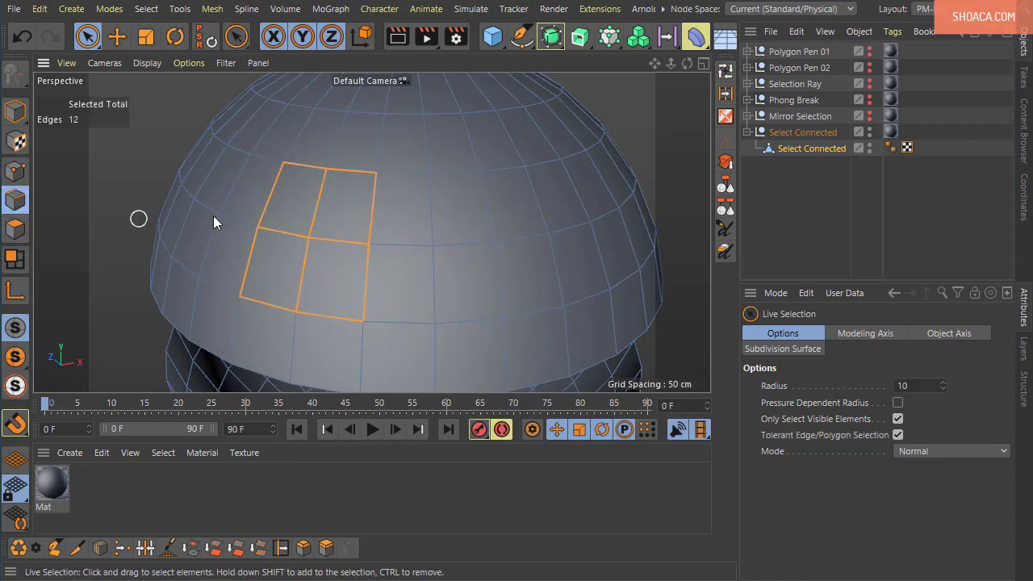
pyautogui.click(268, 166)
pyautogui.moveTo(270, 171)
pyautogui.keyDown('shift'); pyautogui.mouseDown()
pyautogui.moveTo(231, 205)
pyautogui.moveTo(228, 218)
pyautogui.moveTo(259, 208)
pyautogui.mouseUp(); pyautogui.keyUp('shift')
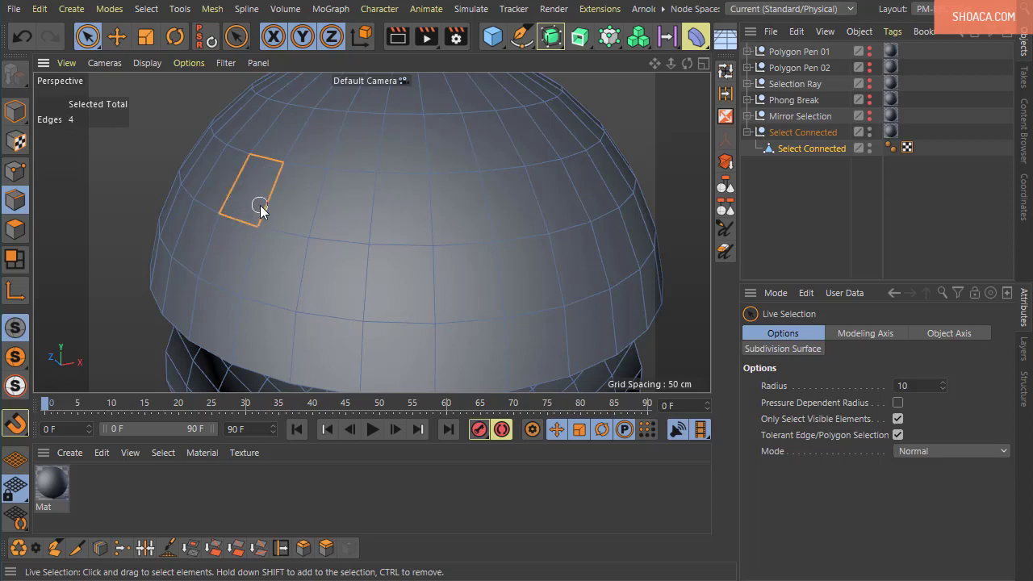
pyautogui.keyDown('ctrl'); pyautogui.click(15, 173); pyautogui.keyUp('ctrl')
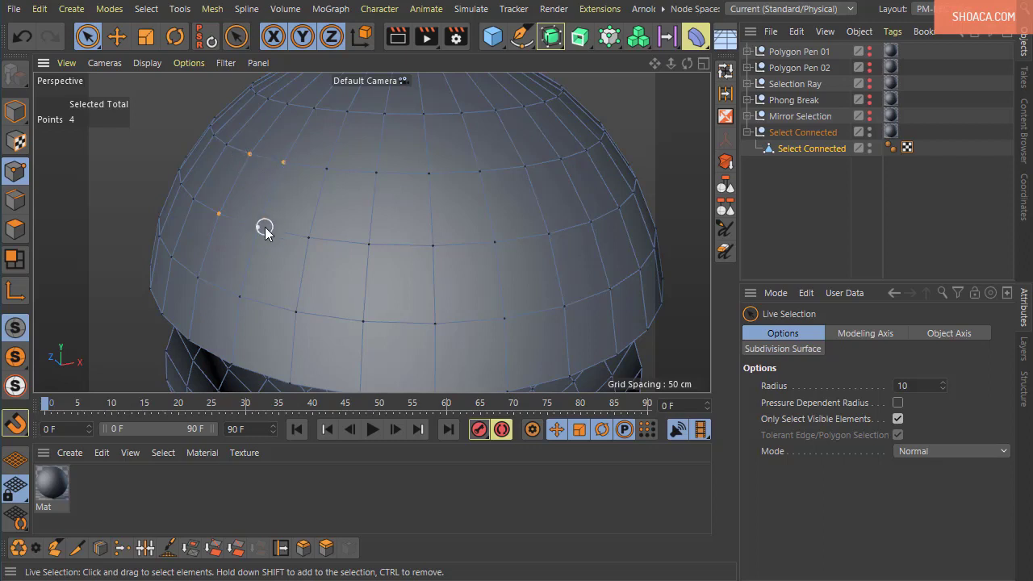
# - Select a two-by-two block of polygons in Polygon mode and transfer the selection to edges, then points
pyautogui.keyDown('ctrl'); pyautogui.keyDown('shift'); pyautogui.click(15, 229); pyautogui.keyUp('shift'); pyautogui.keyUp('ctrl')
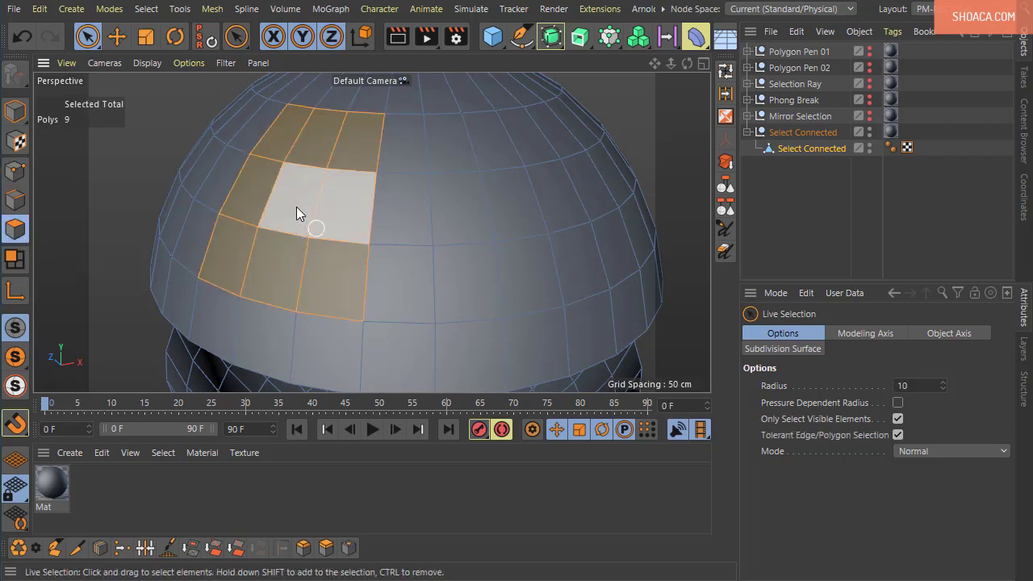
pyautogui.moveTo(287, 189)
pyautogui.mouseDown()
pyautogui.moveTo(331, 189)
pyautogui.moveTo(337, 274)
pyautogui.moveTo(291, 268)
pyautogui.moveTo(351, 239)
pyautogui.mouseUp()
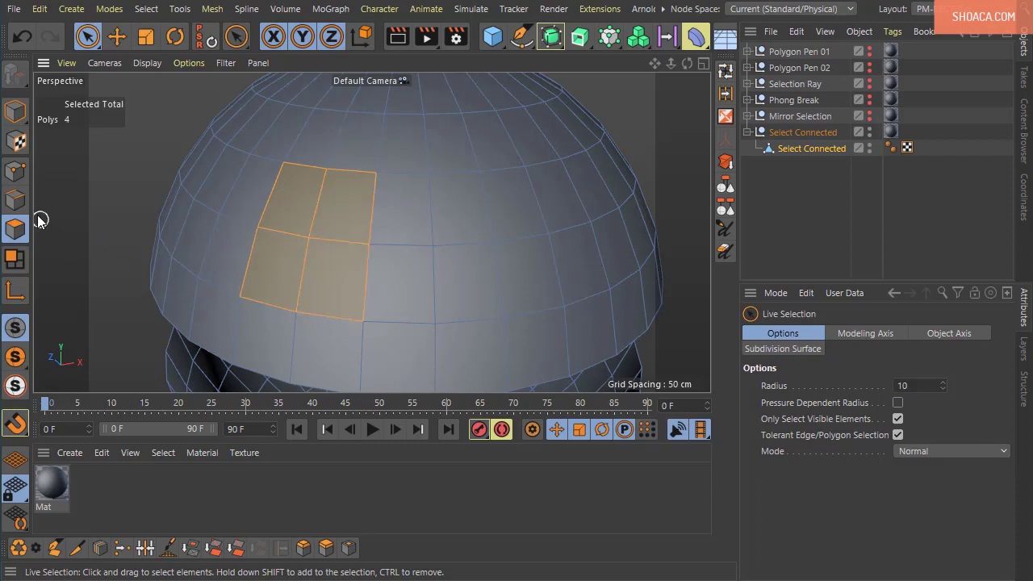
pyautogui.keyDown('ctrl'); pyautogui.click(15, 199); pyautogui.keyUp('ctrl')
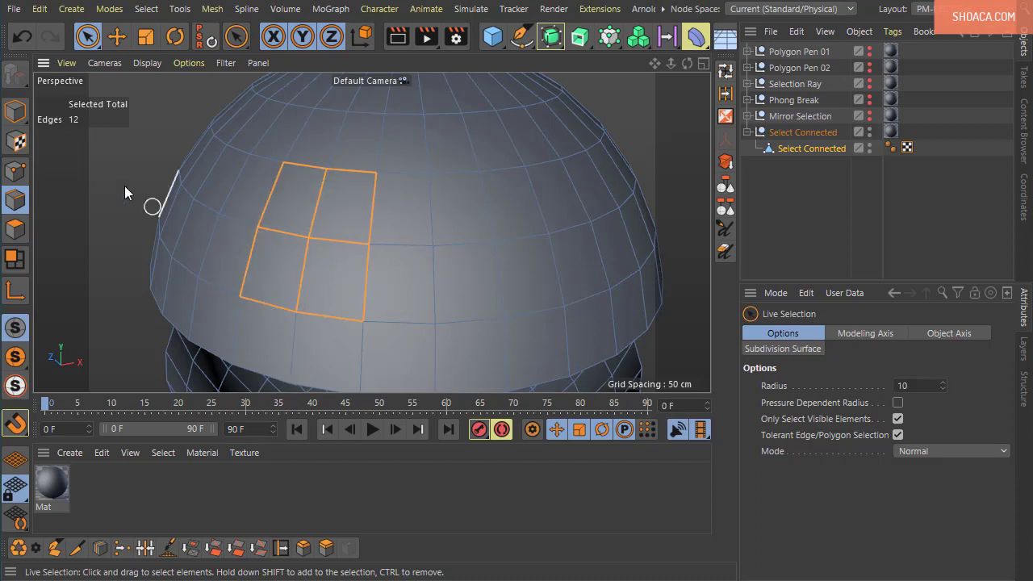
pyautogui.keyDown('ctrl'); pyautogui.click(26, 172); pyautogui.keyUp('ctrl')
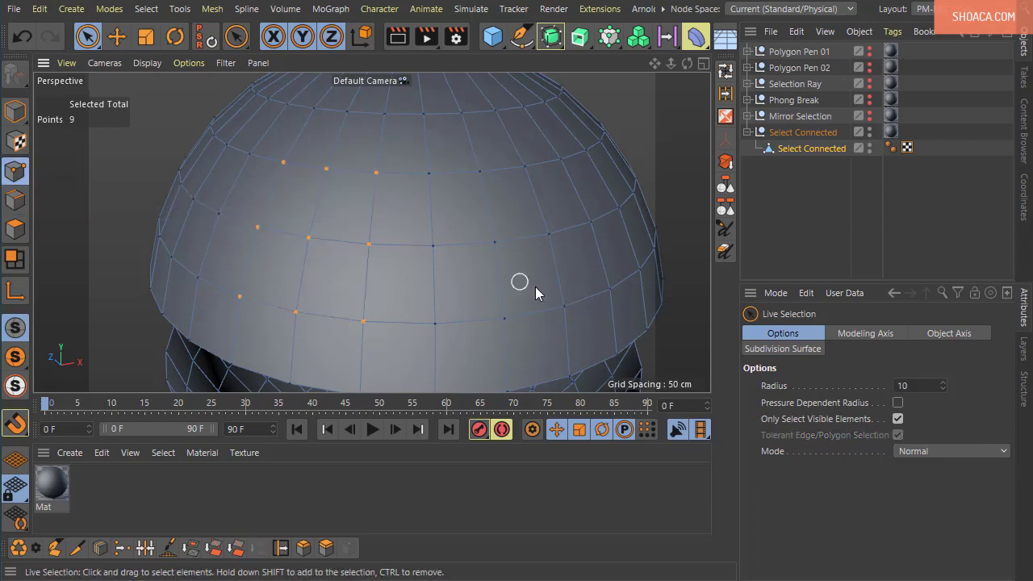
# - Enlarge the Live Selection radius to 63
pyautogui.moveTo(455, 244); pyautogui.dragTo(452, 250, button='middle')
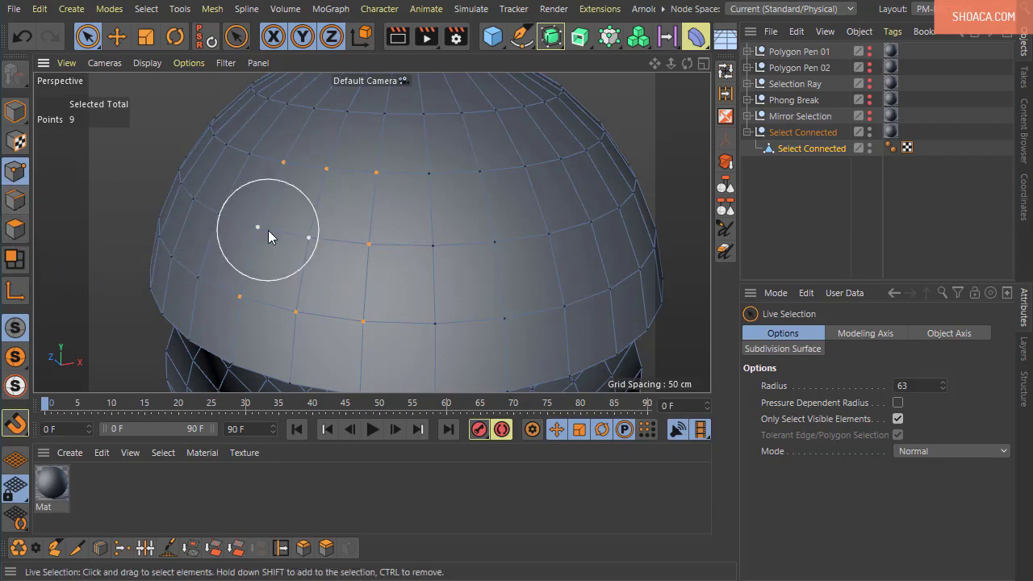
pyautogui.scroll(-3, 271, 231)
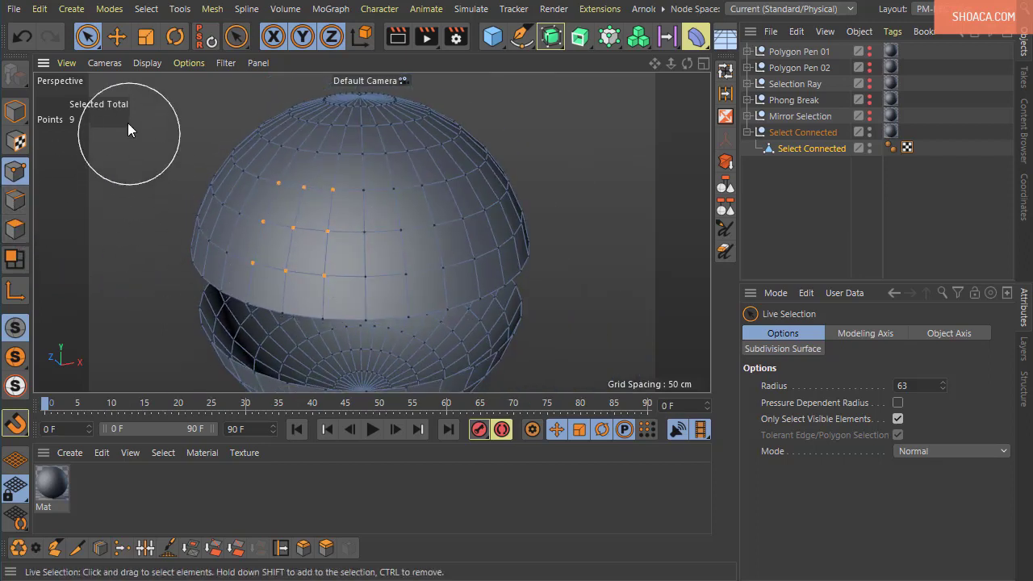
pyautogui.click(146, 9)
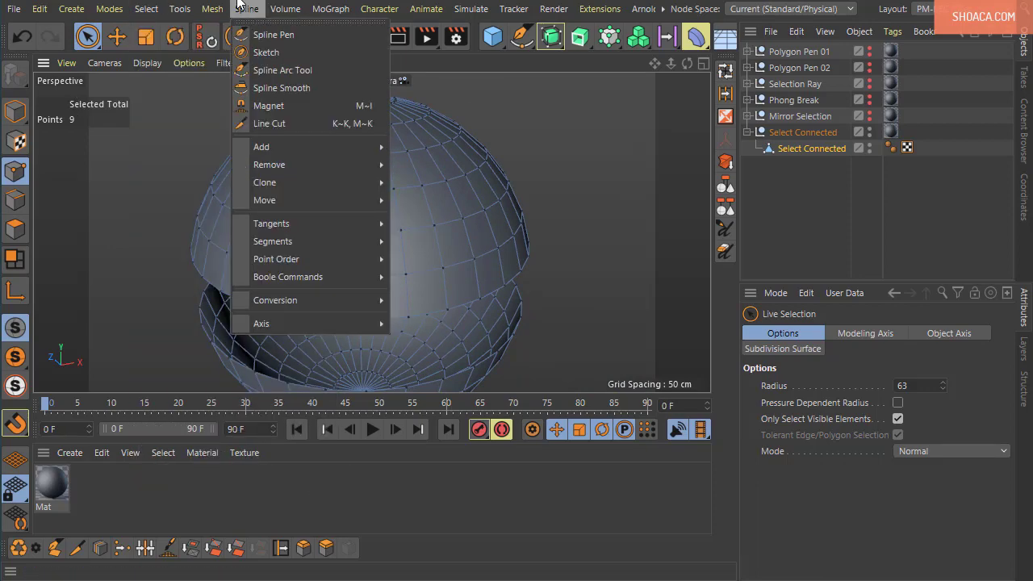
pyautogui.click(223, 104)
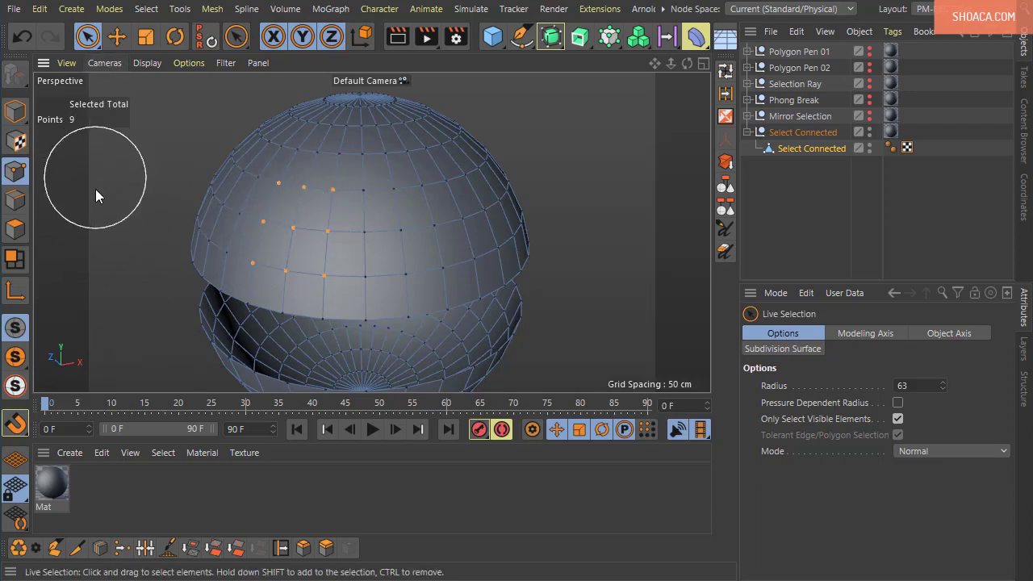
# - Reduce the Live Selection radius to 32 and store the nine selected points in a selection tag with Set Selection
pyautogui.moveTo(95, 214); pyautogui.dragTo(84, 233, button='middle')
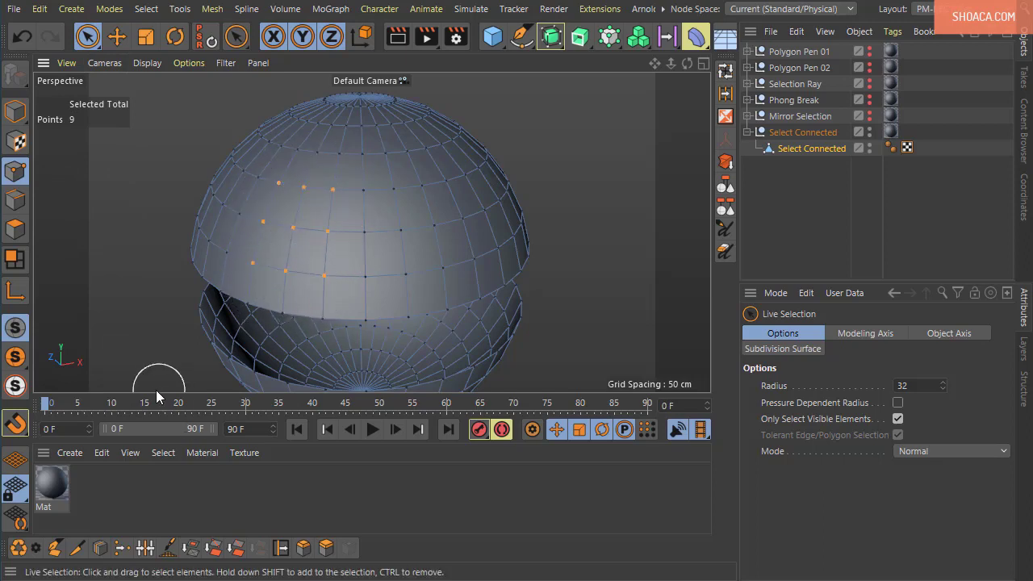
pyautogui.click(151, 14)
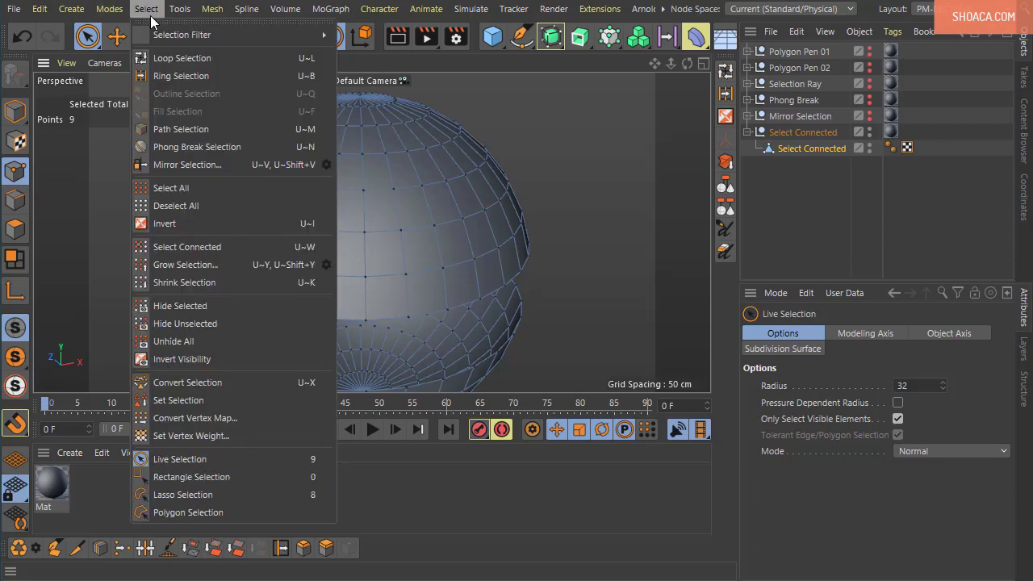
pyautogui.click(173, 401)
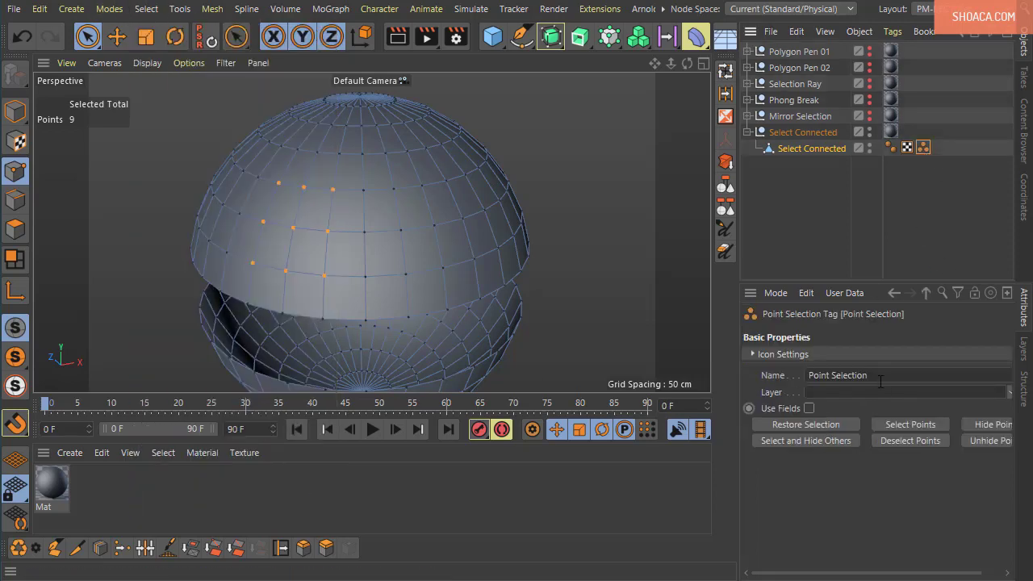
pyautogui.doubleClick(927, 151)
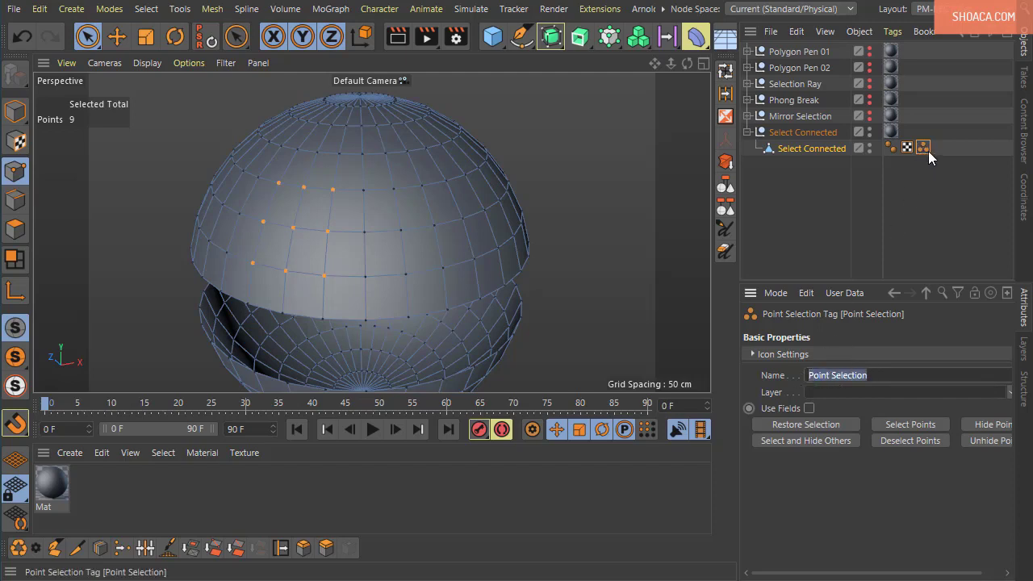
# - Switch to Edge mode and store the selected edges of the two-by-two block in a selection tag
pyautogui.click(22, 204)
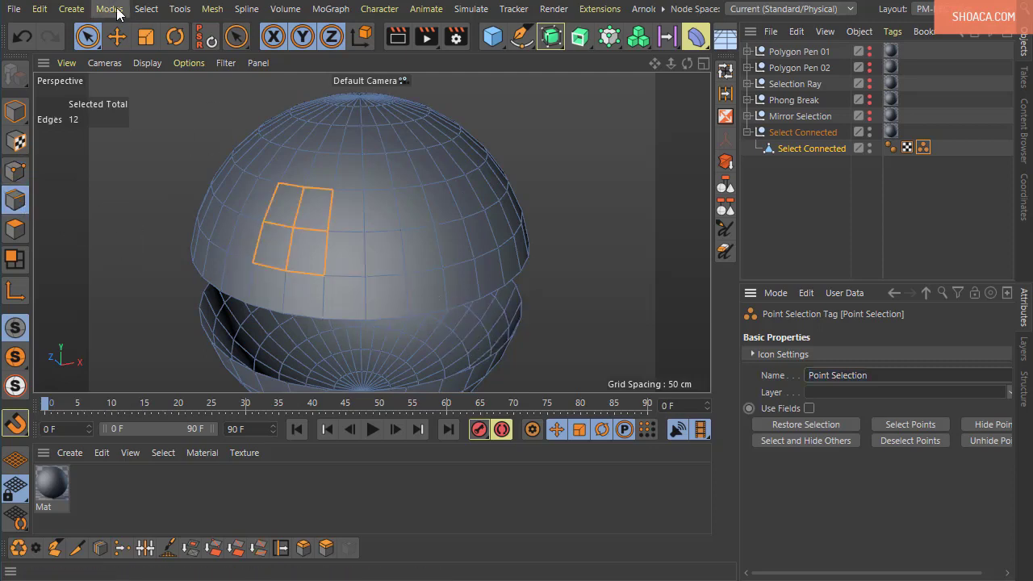
pyautogui.click(146, 9)
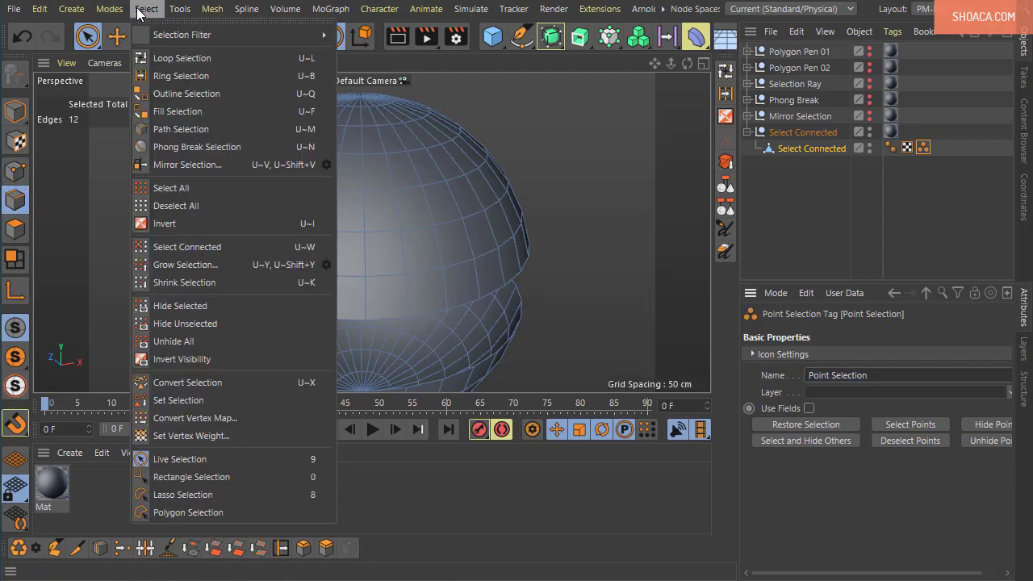
pyautogui.click(170, 405)
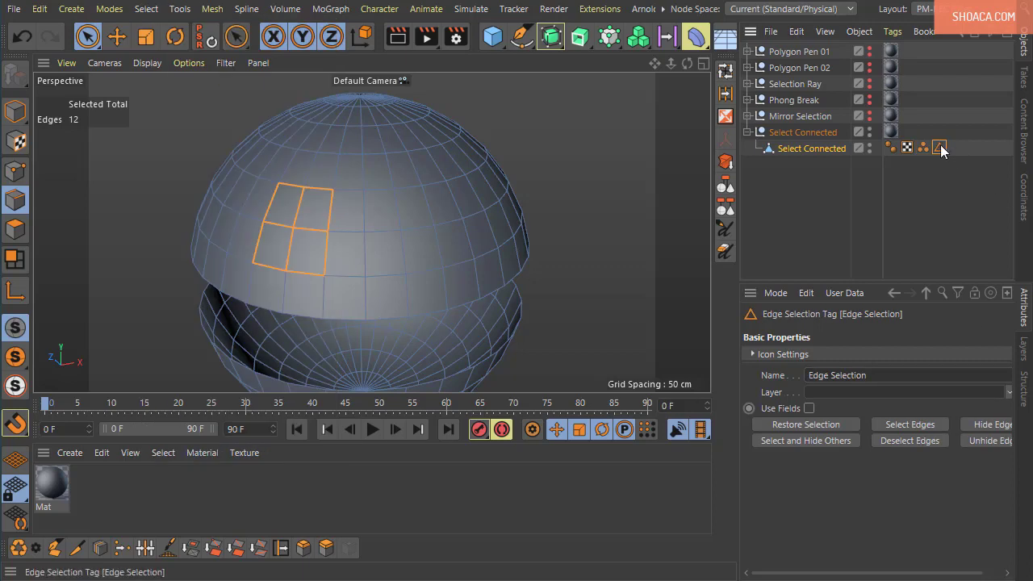
pyautogui.doubleClick(902, 372)
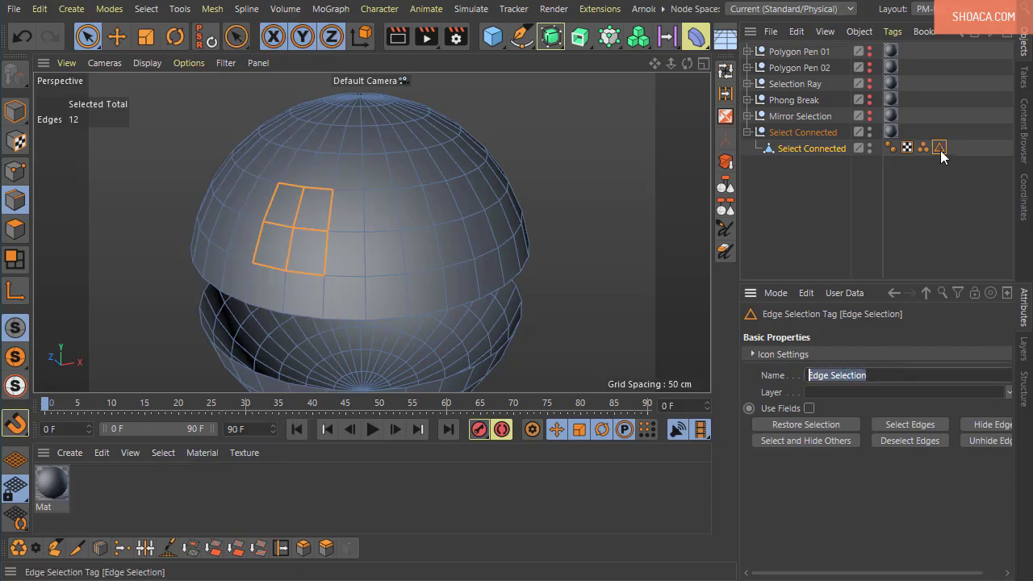
# - Switch to Polygon mode and store the four selected polygons of the block in a selection tag
pyautogui.click(14, 229)
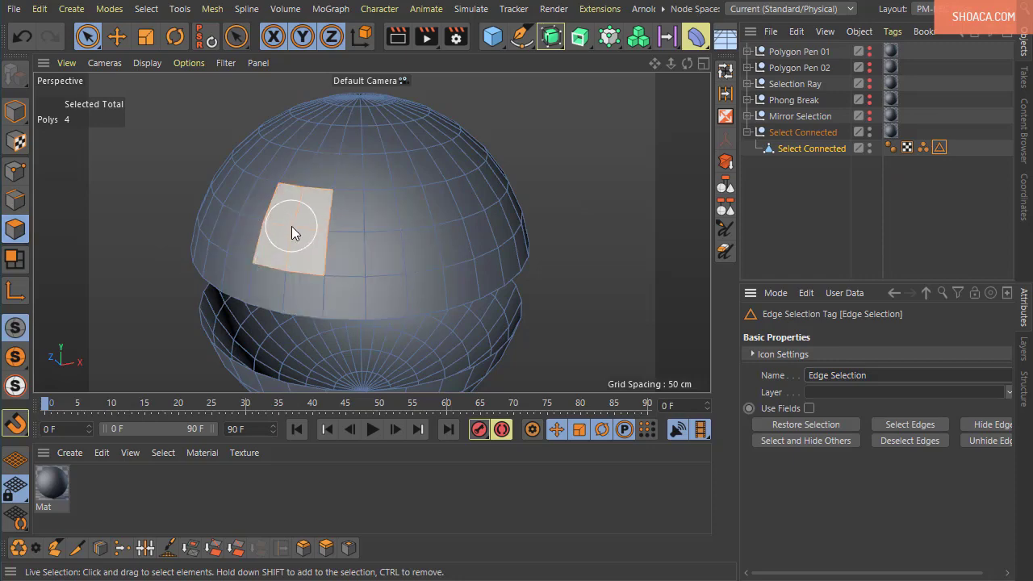
pyautogui.click(147, 9)
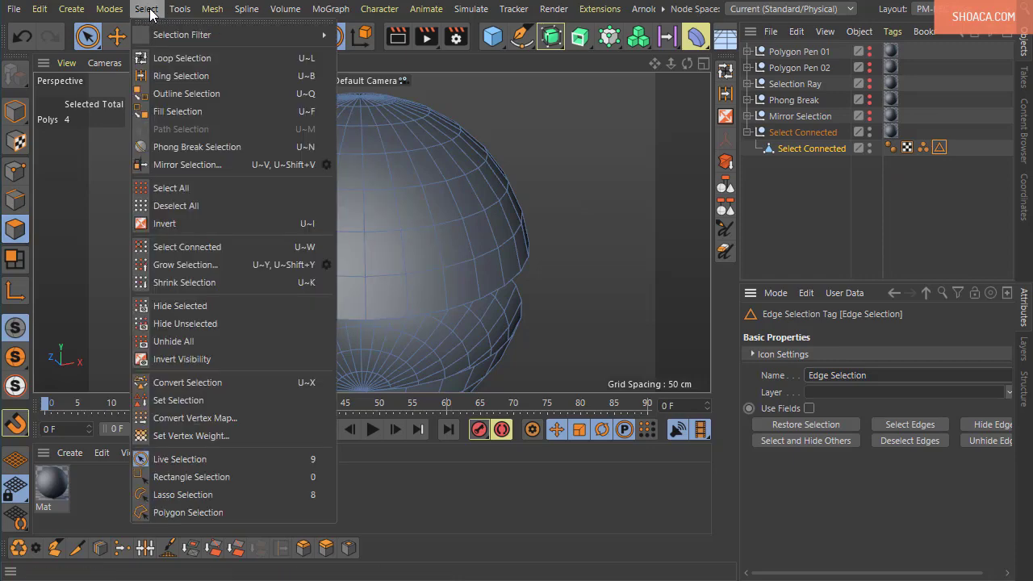
pyautogui.click(184, 400)
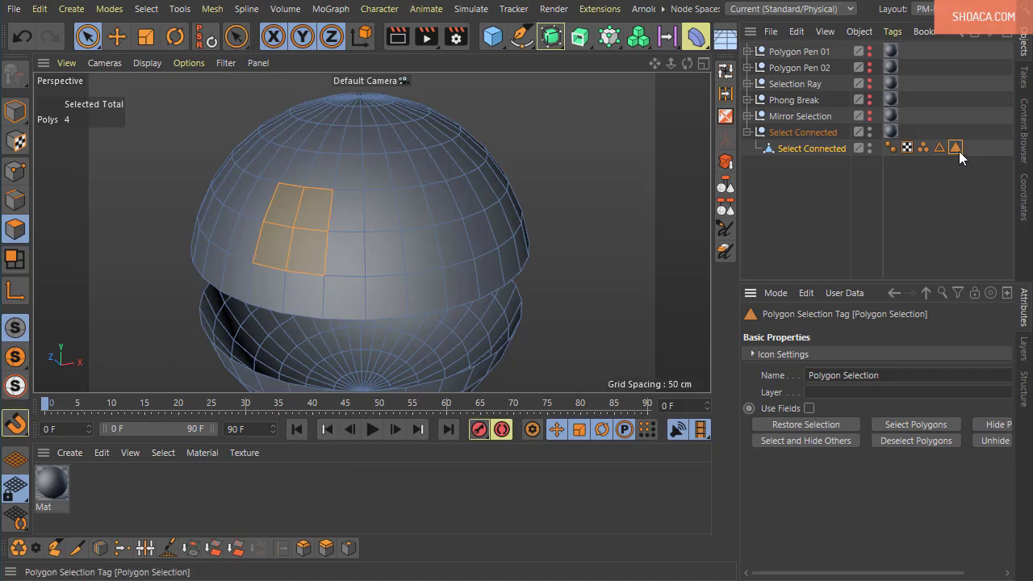
pyautogui.click(897, 375)
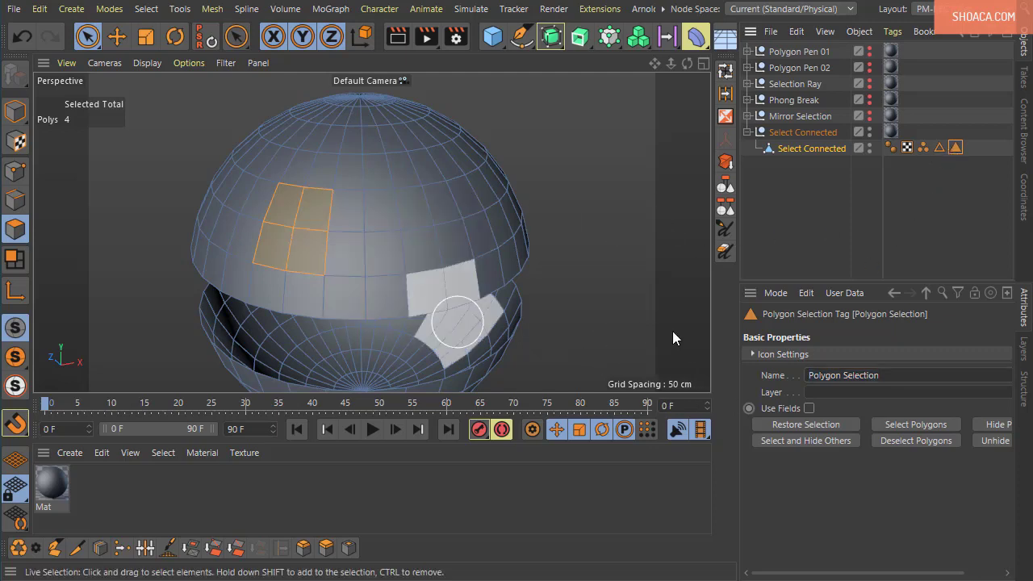
# - Delete the point, edge and polygon selection tags from the Select Connected mesh
pyautogui.click(957, 165)
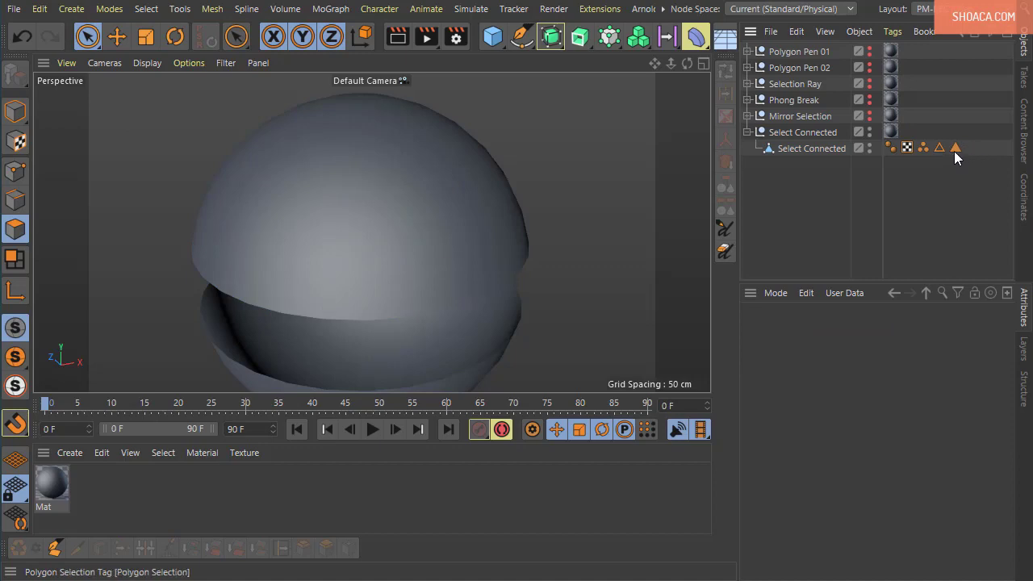
pyautogui.click(955, 150)
pyautogui.keyDown('ctrl'); pyautogui.click(940, 148); pyautogui.keyUp('ctrl')
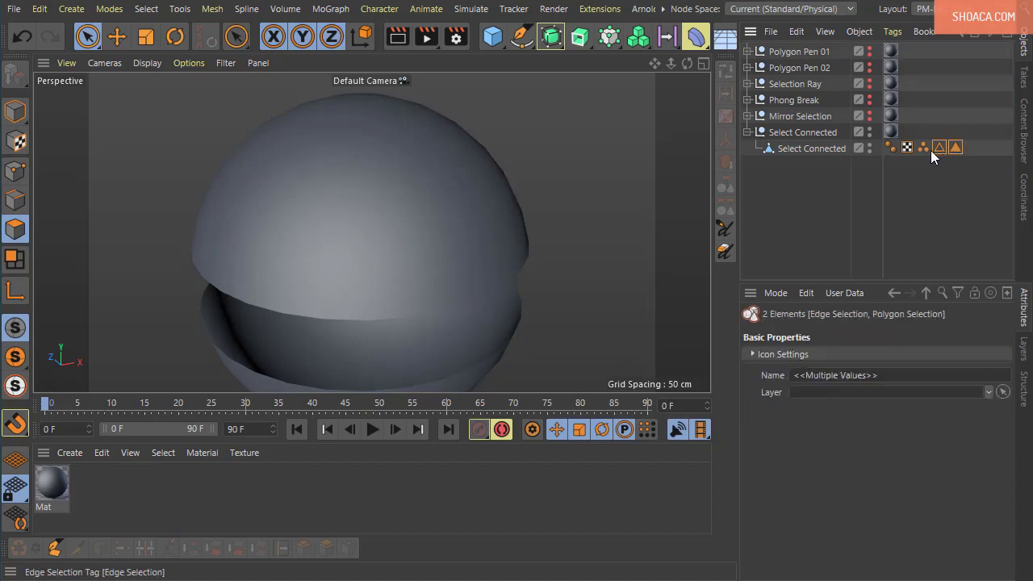
pyautogui.keyDown('ctrl'); pyautogui.click(923, 149); pyautogui.keyUp('ctrl')
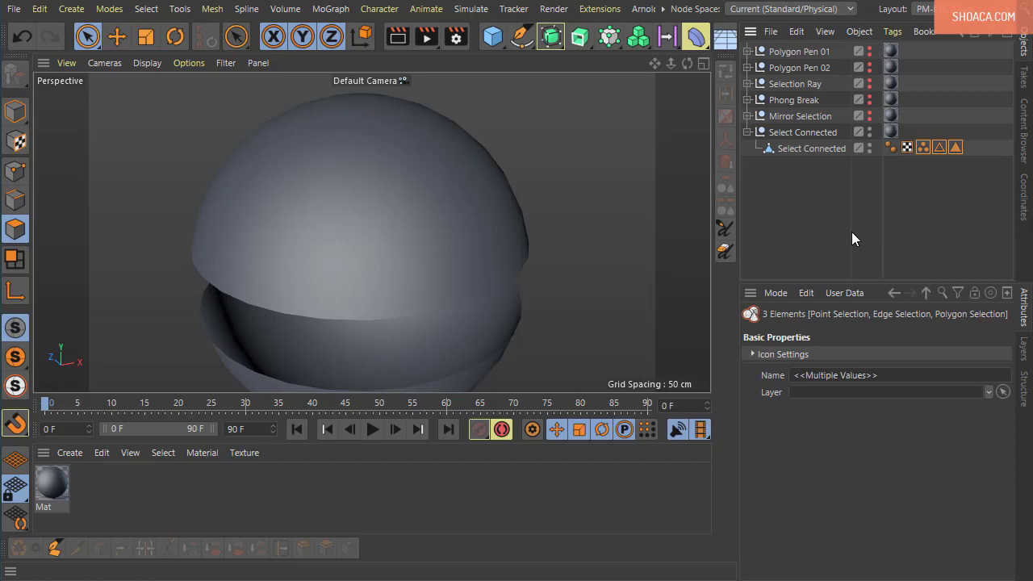
pyautogui.press('Delete')
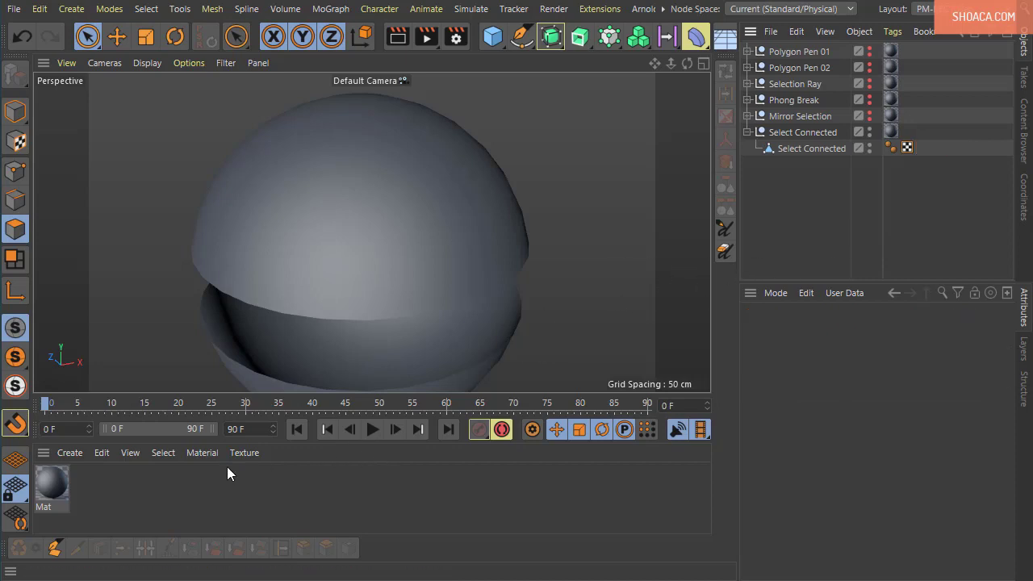
# - Create a new red material with its colour saturation at 93% and value at 97%
pyautogui.doubleClick(139, 494)
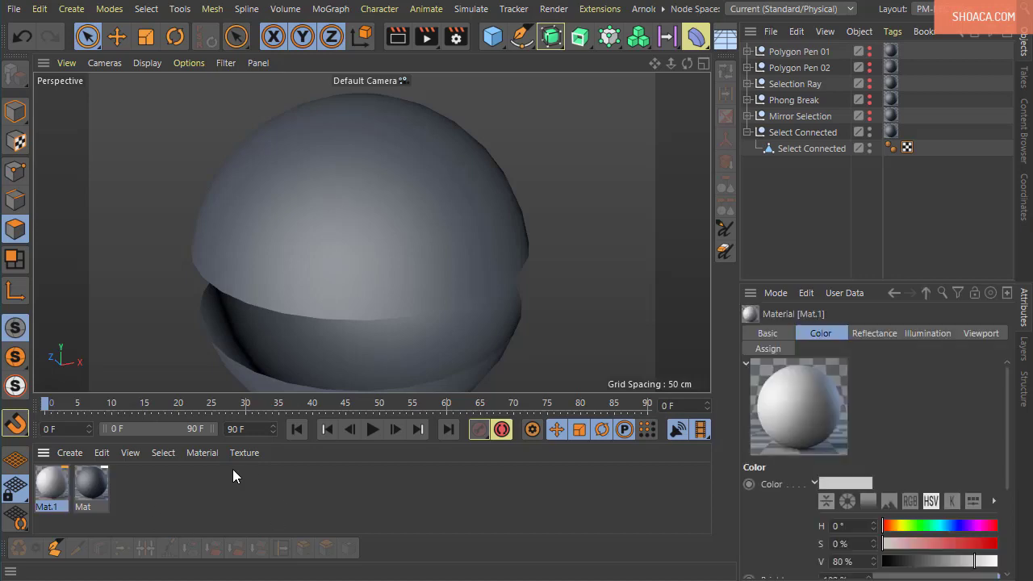
pyautogui.doubleClick(50, 483)
pyautogui.moveTo(82, 95); pyautogui.dragTo(381, 62)
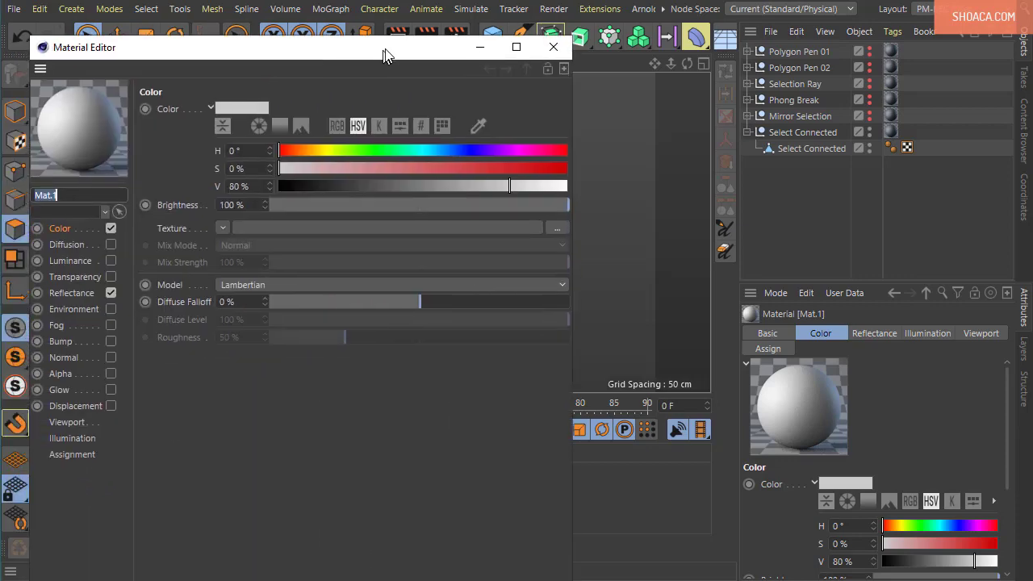
pyautogui.click(549, 166)
pyautogui.click(560, 184)
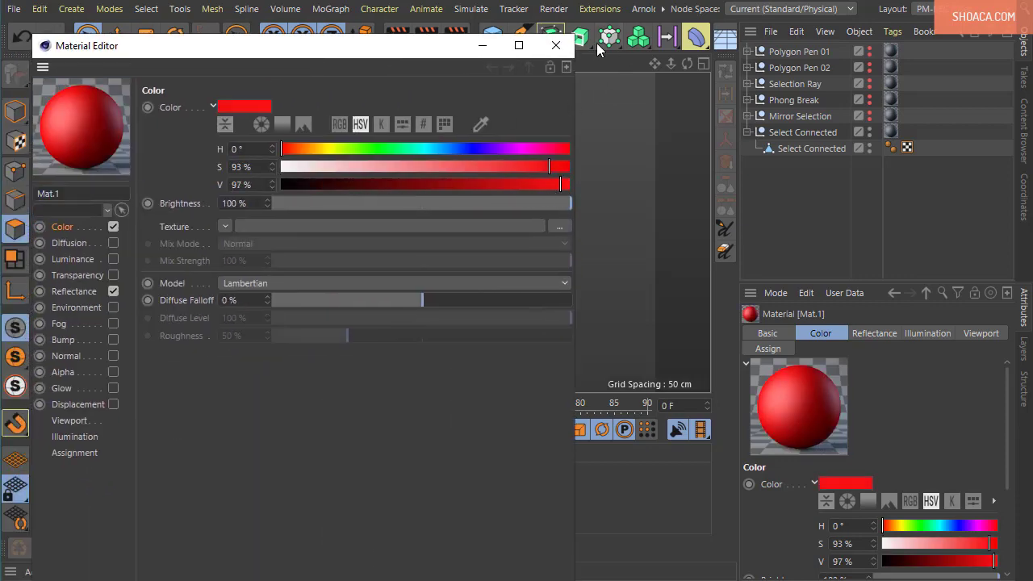
pyautogui.click(557, 47)
# - Select a three-by-three block of polygons on the mesh's upper hemisphere and store it in a selection tag
pyautogui.click(812, 149)
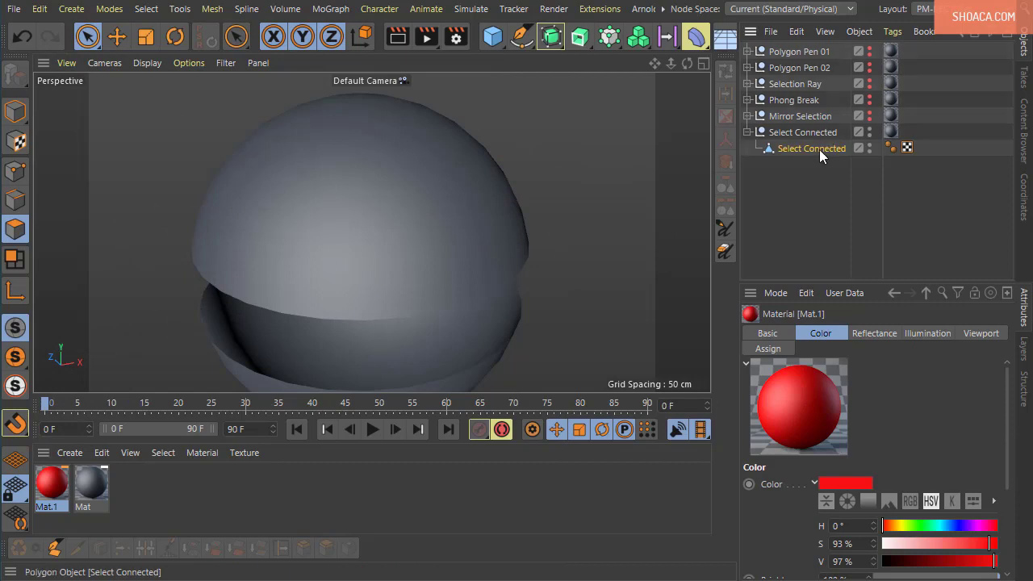
pyautogui.moveTo(293, 208); pyautogui.dragTo(334, 212)
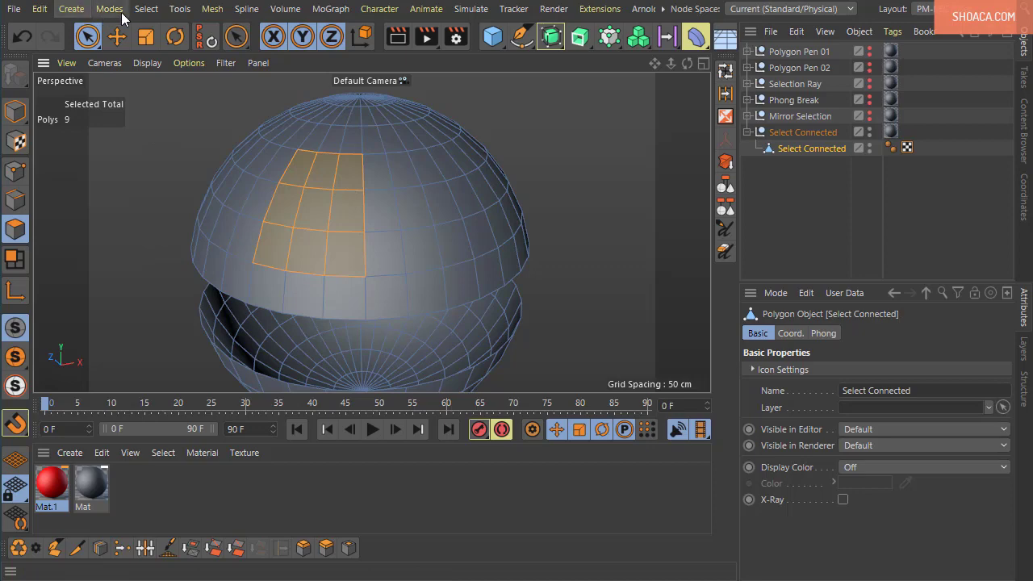
pyautogui.click(146, 8)
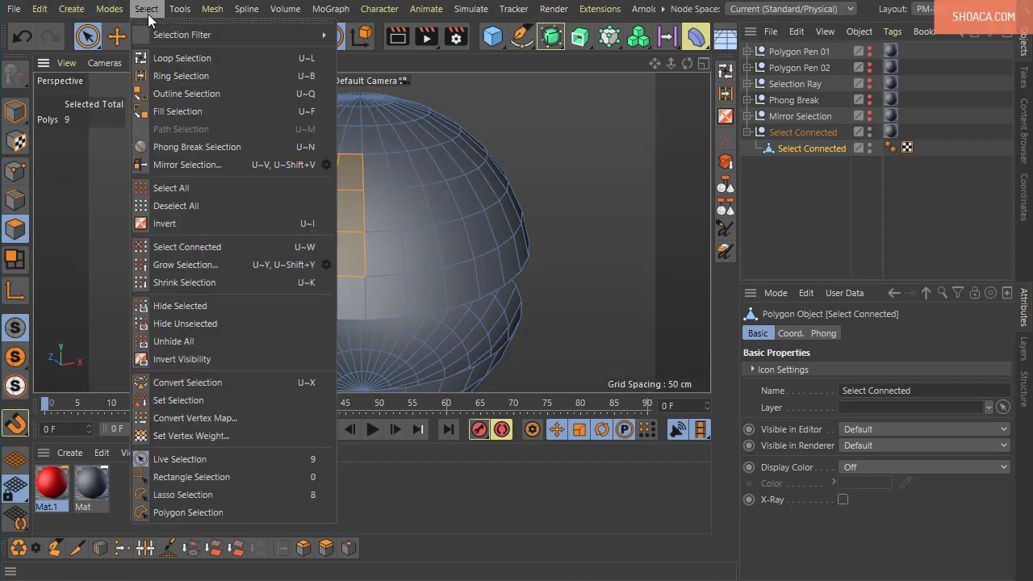
pyautogui.click(176, 399)
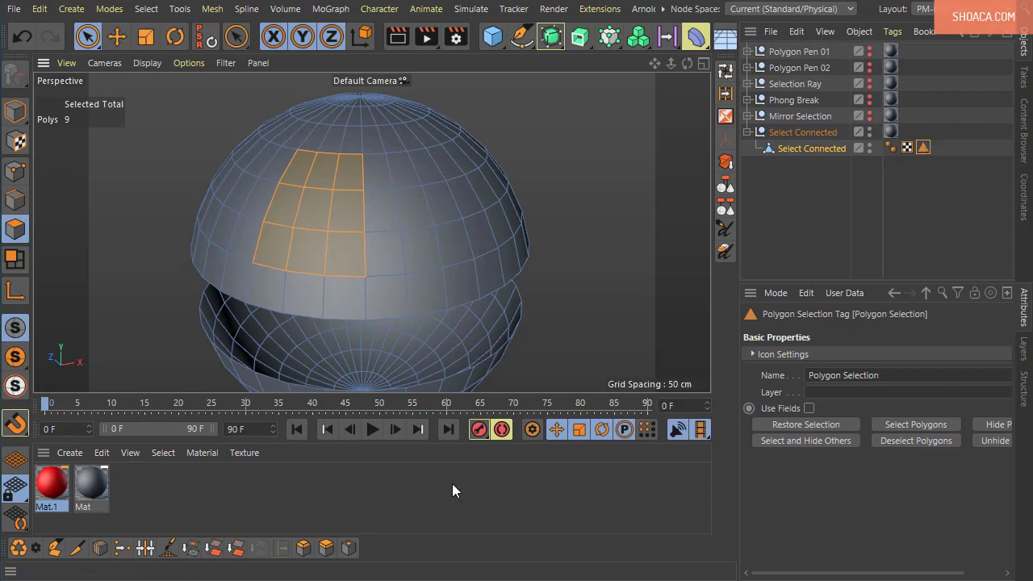
# - Apply the red material Mat.1 to the Select Connected mesh and restrict it to the stored Polygon Selection
pyautogui.moveTo(64, 484); pyautogui.dragTo(802, 150)
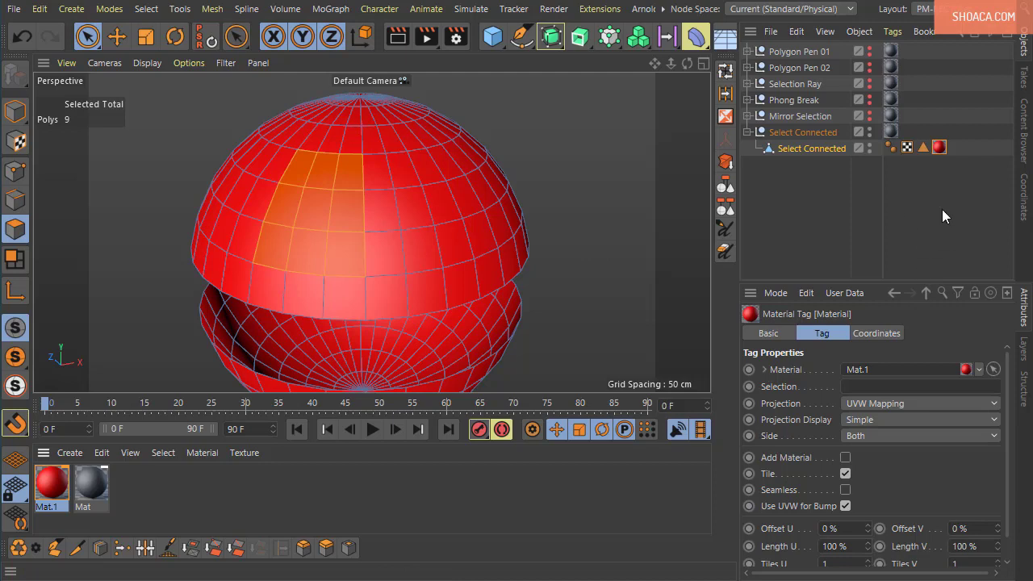
pyautogui.click(939, 147)
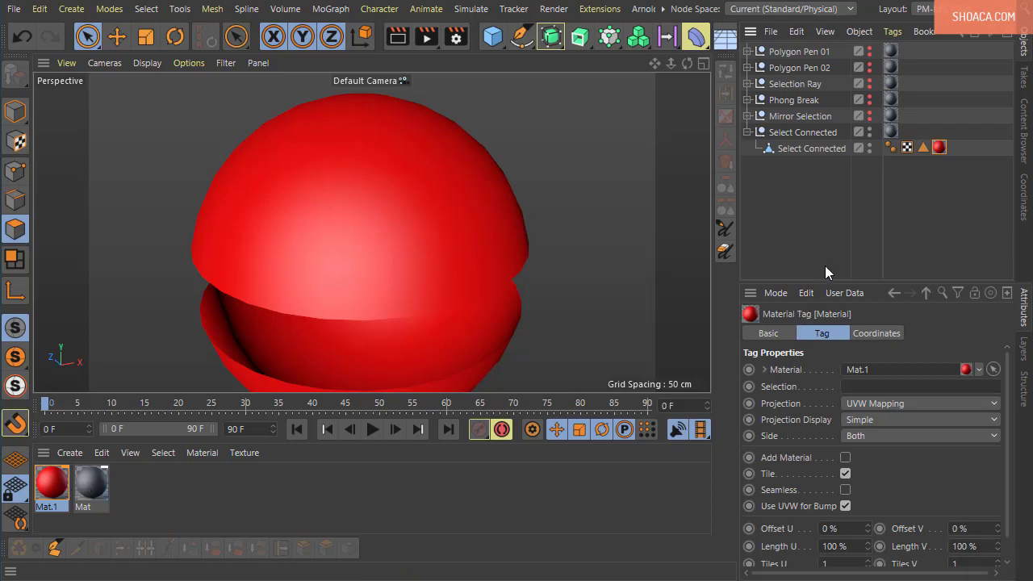
pyautogui.moveTo(924, 147); pyautogui.dragTo(892, 389)
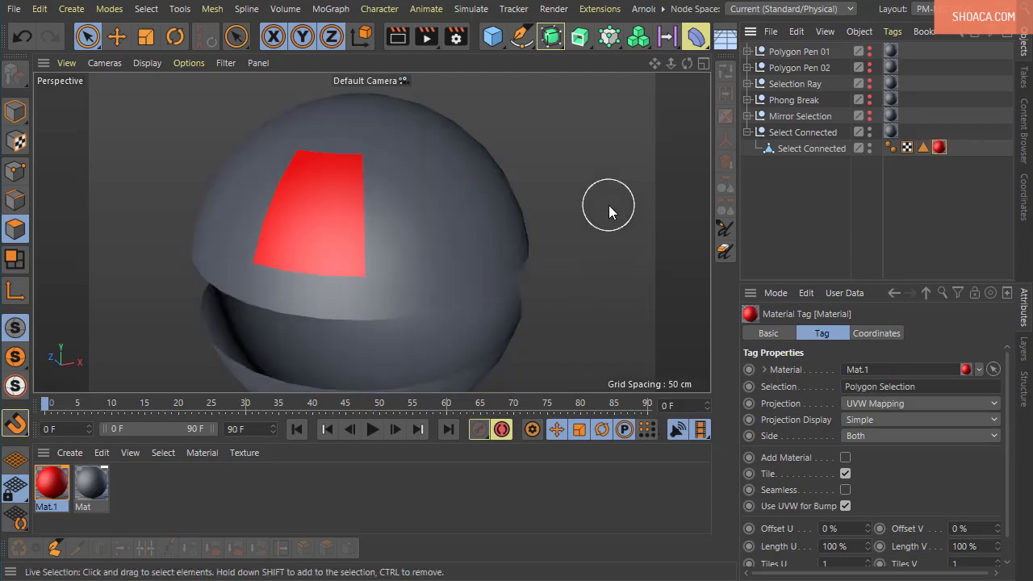
# - Select a block of ten polygons, two rows by five columns, on the upper hemisphere beside the red area
pyautogui.keyDown('alt'); pyautogui.moveTo(607, 205); pyautogui.dragTo(484, 248); pyautogui.keyUp('alt')
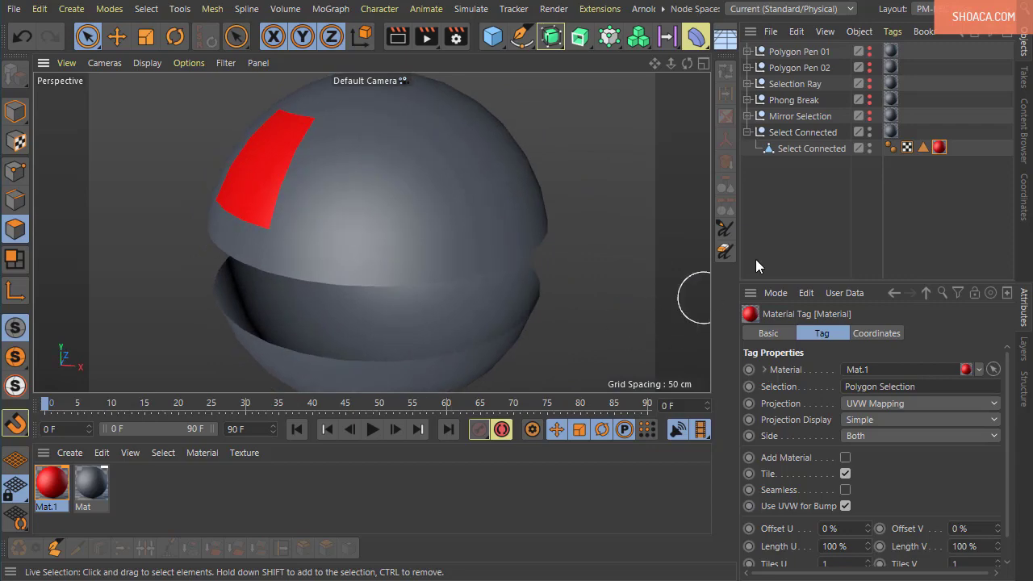
pyautogui.click(807, 149)
pyautogui.doubleClick(426, 181)
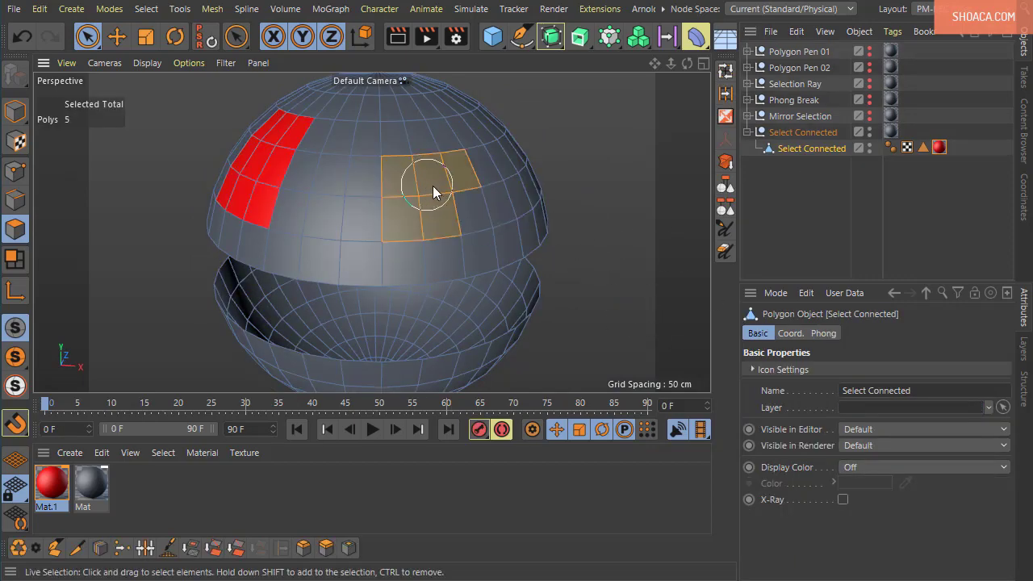
pyautogui.moveTo(614, 242)
pyautogui.keyDown('alt'); pyautogui.mouseDown()
pyautogui.moveTo(639, 242)
pyautogui.moveTo(572, 252)
pyautogui.mouseUp(); pyautogui.keyUp('alt')
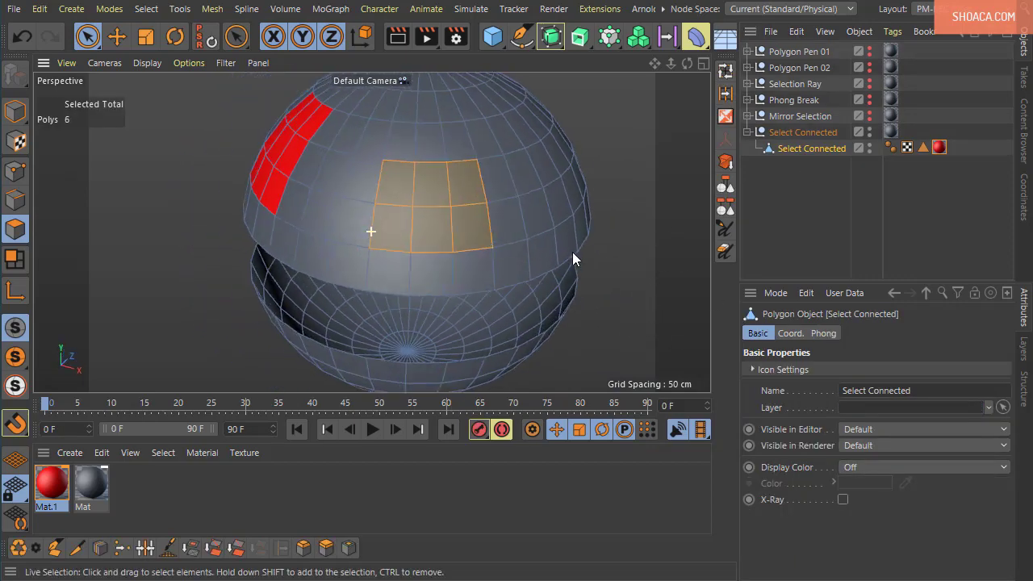
pyautogui.keyDown('shift'); pyautogui.doubleClick(498, 193); pyautogui.keyUp('shift')
pyautogui.moveTo(639, 283)
pyautogui.keyDown('alt'); pyautogui.mouseDown()
pyautogui.moveTo(657, 283)
pyautogui.moveTo(618, 270)
pyautogui.moveTo(625, 288)
pyautogui.mouseUp(); pyautogui.keyUp('alt')
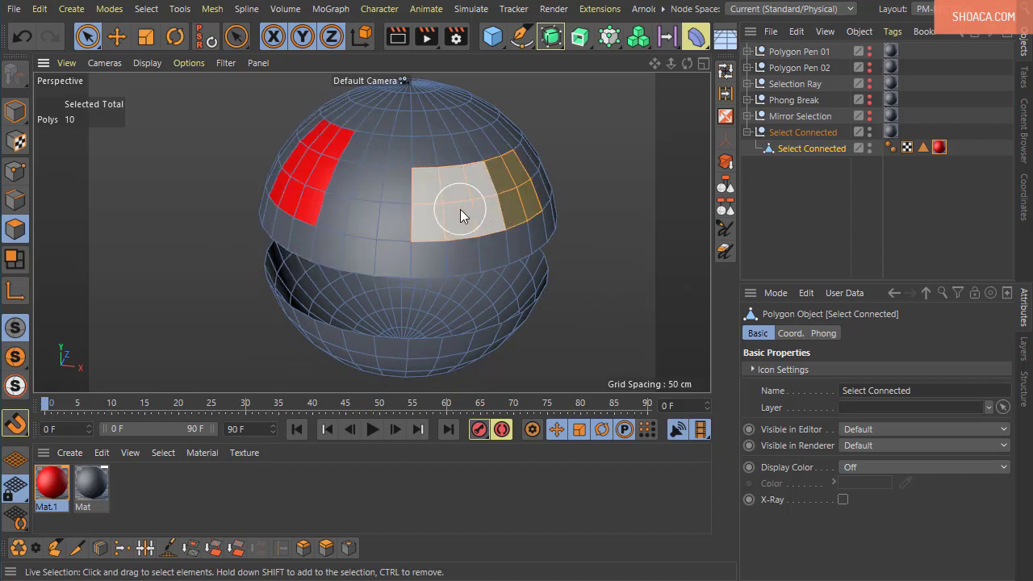
# - Overwrite the existing polygon selection tag with the ten newly selected polygons using Set Selection
pyautogui.click(923, 147)
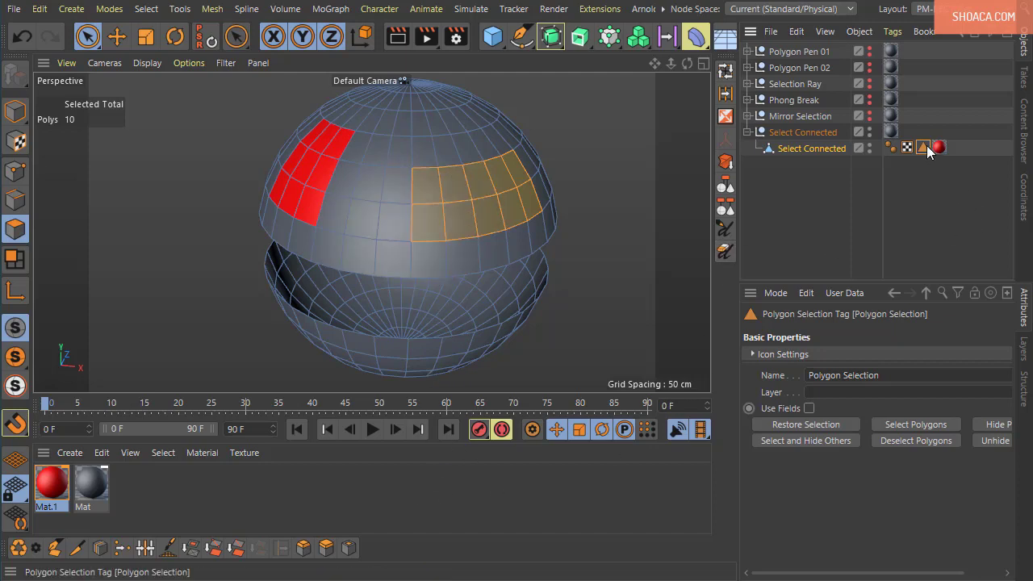
pyautogui.click(146, 9)
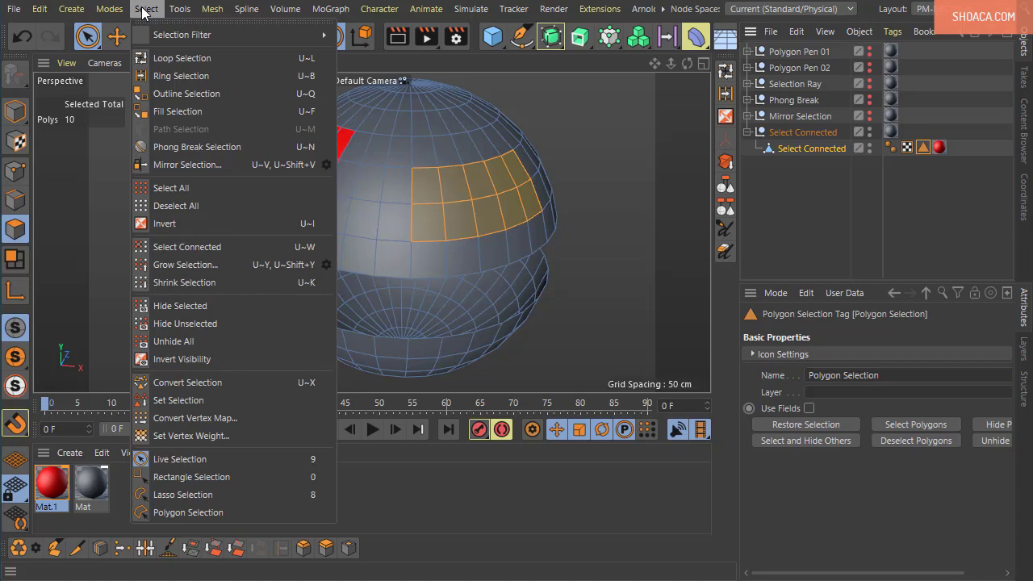
pyautogui.click(185, 400)
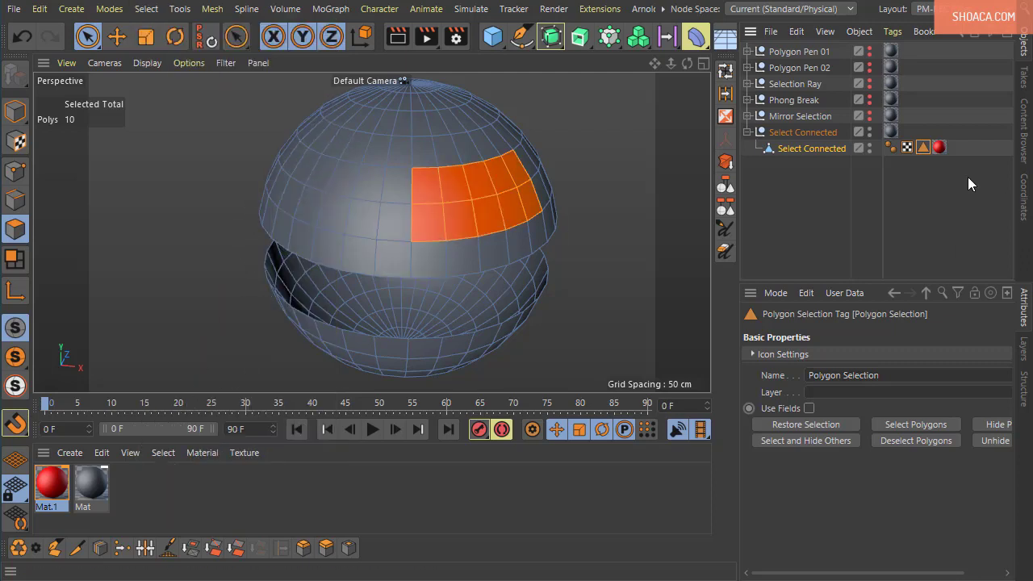
# - Inspect the red material tag's Selection entry and the polygon selection tag it refers to
pyautogui.click(938, 147)
pyautogui.moveTo(931, 385); pyautogui.dragTo(821, 388)
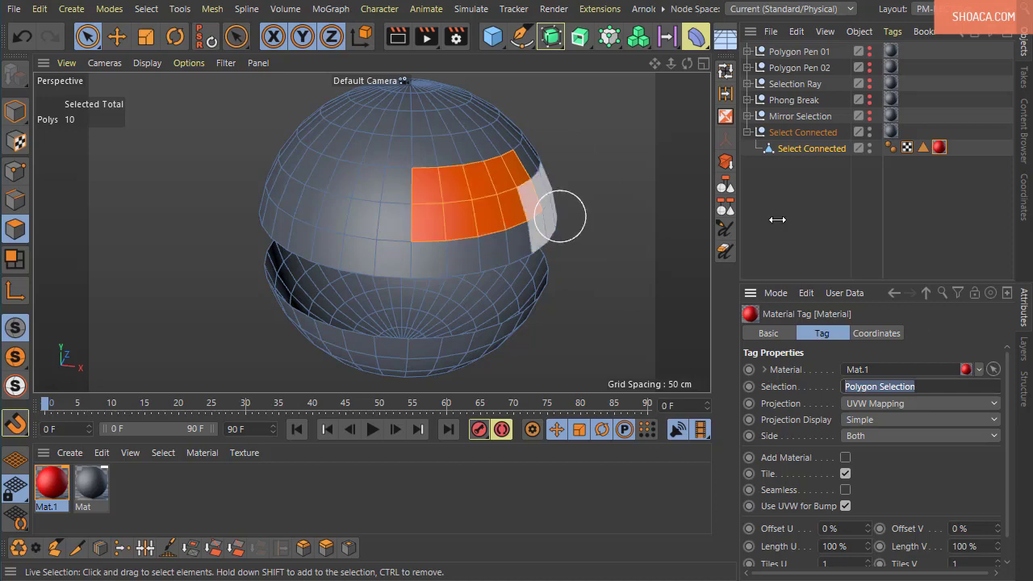
pyautogui.click(923, 147)
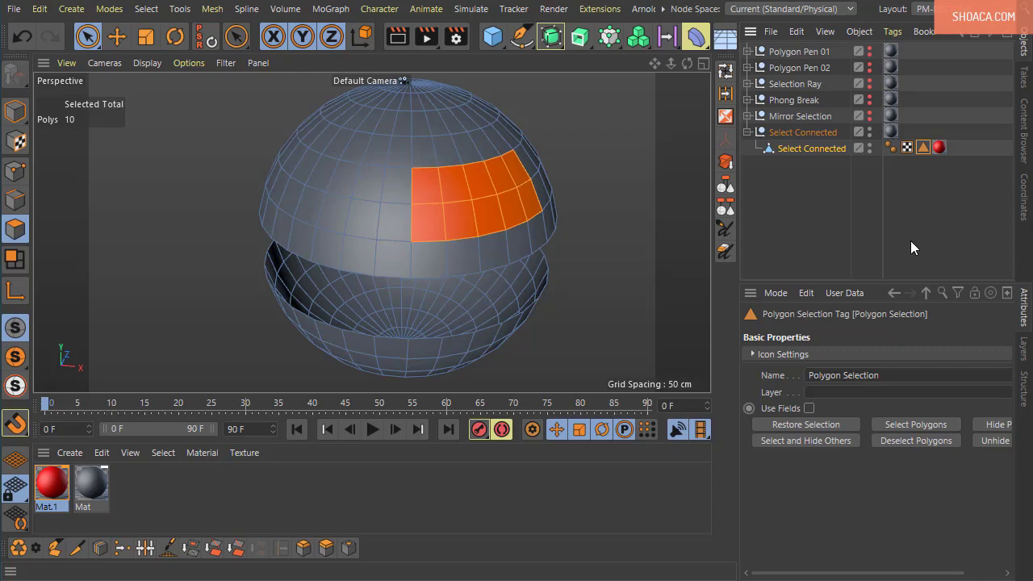
# - Delete the red material Mat.1 along with the material tag and polygon selection tag on the Select Connected mesh
pyautogui.click(146, 9)
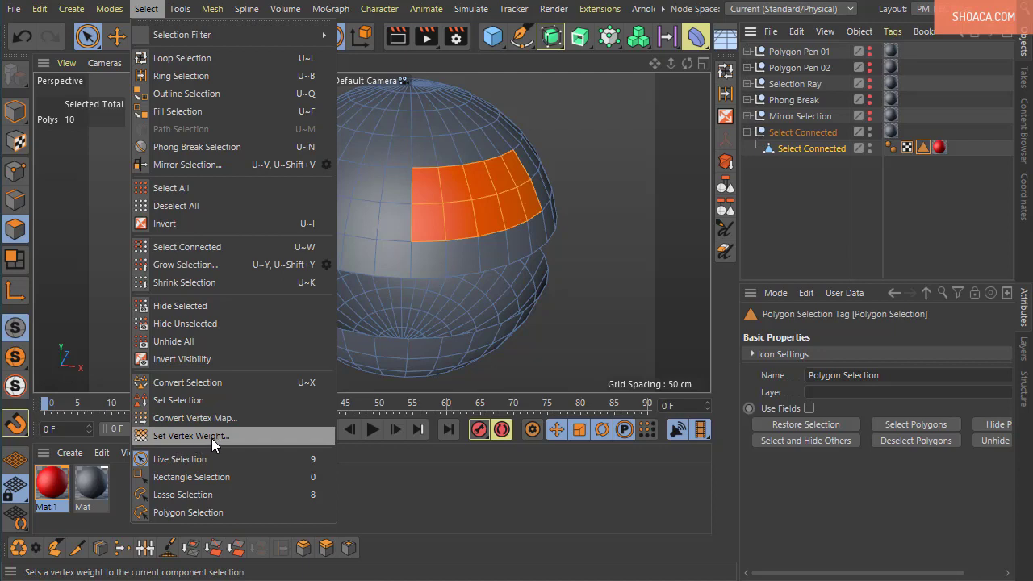
pyautogui.click(443, 53)
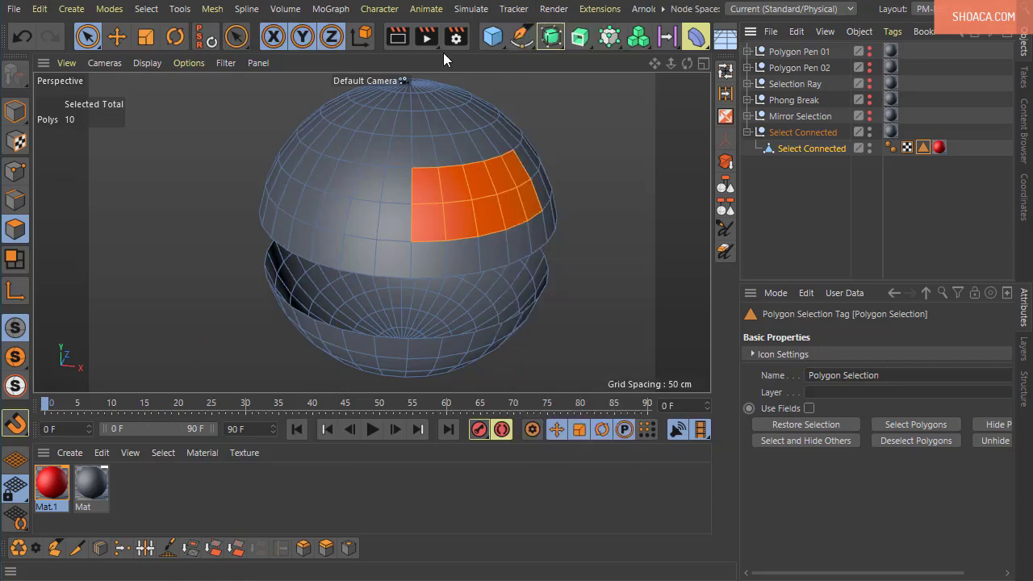
pyautogui.click(67, 489)
pyautogui.press('Delete')
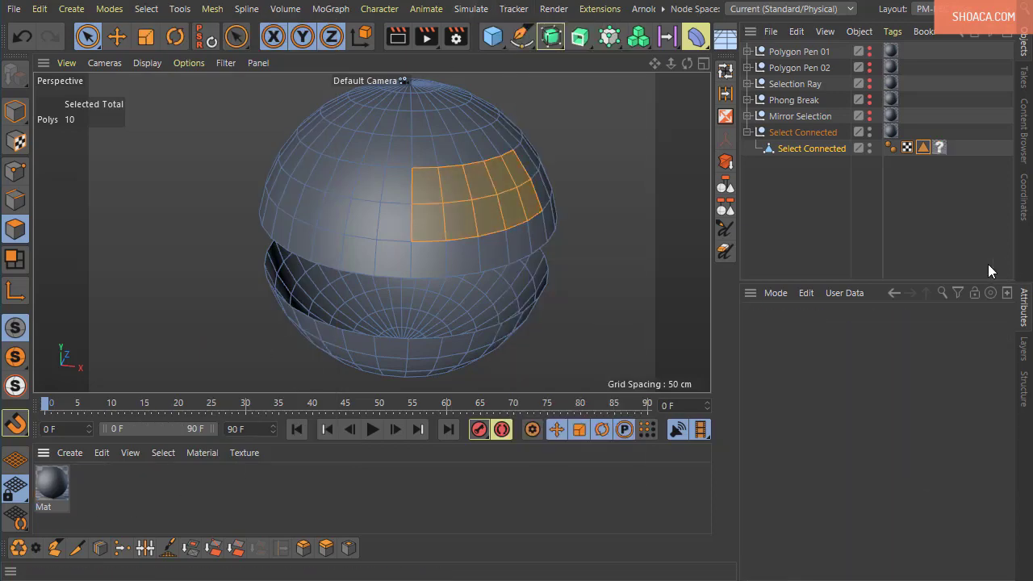
pyautogui.press('Delete')
pyautogui.click(928, 149)
pyautogui.press('Delete')
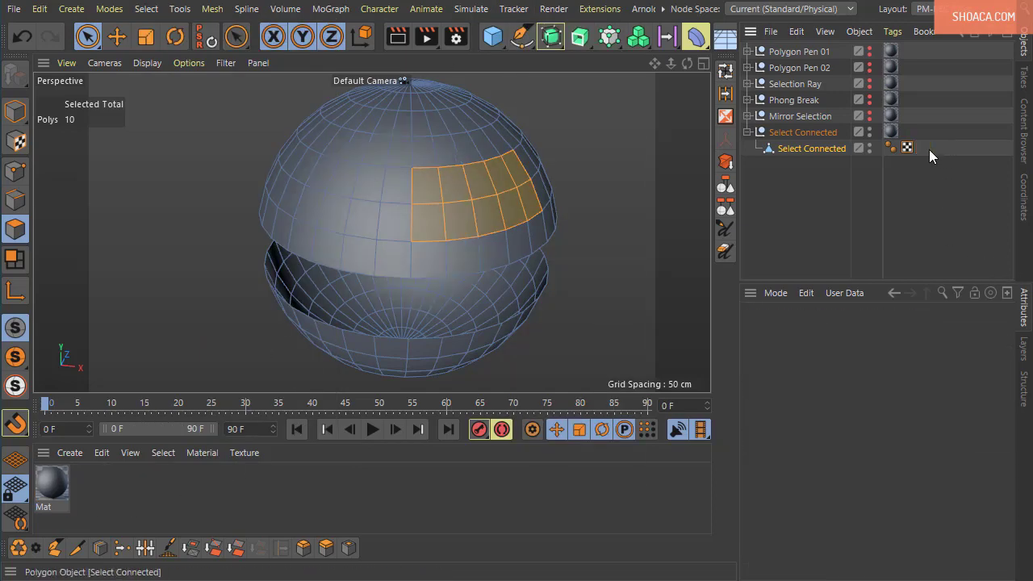
# - Enlarge the polygon selection on the sphere's upper hemisphere to a block of 18 polygons
pyautogui.click(637, 258)
pyautogui.moveTo(637, 269)
pyautogui.keyDown('alt'); pyautogui.mouseDown()
pyautogui.moveTo(611, 288)
pyautogui.moveTo(573, 284)
pyautogui.moveTo(563, 332)
pyautogui.moveTo(562, 276)
pyautogui.moveTo(568, 299)
pyautogui.mouseUp(); pyautogui.keyUp('alt')
pyautogui.moveTo(319, 212)
pyautogui.mouseDown()
pyautogui.moveTo(315, 225)
pyautogui.moveTo(330, 215)
pyautogui.moveTo(325, 205)
pyautogui.moveTo(398, 209)
pyautogui.moveTo(405, 239)
pyautogui.moveTo(309, 236)
pyautogui.mouseUp()
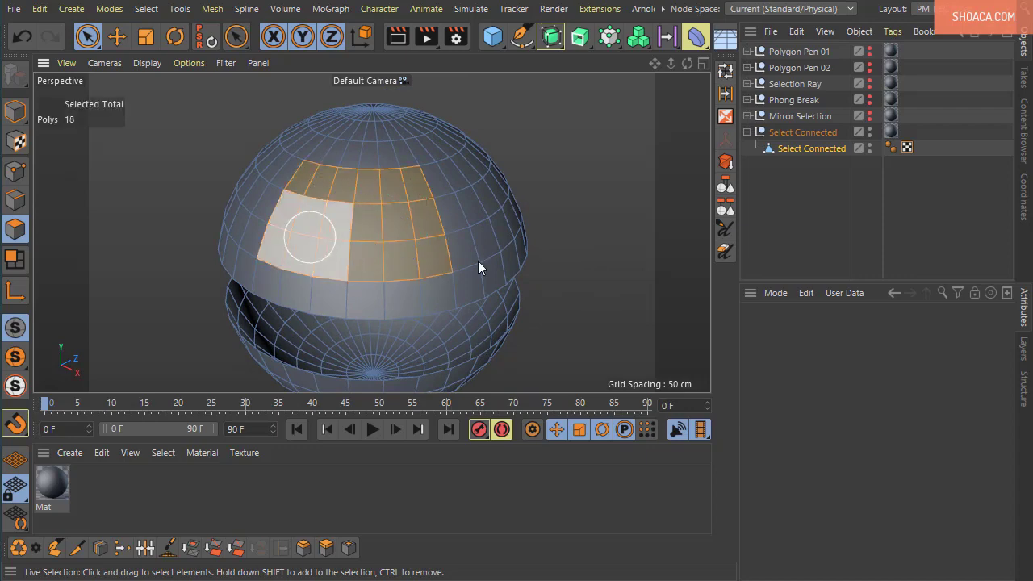
# - Apply Set Vertex Weight to the selected polygons with a value of 20 % in Set mode
pyautogui.keyDown('alt'); pyautogui.moveTo(477, 260); pyautogui.dragTo(580, 265); pyautogui.keyUp('alt')
pyautogui.scroll(3, 645, 311)
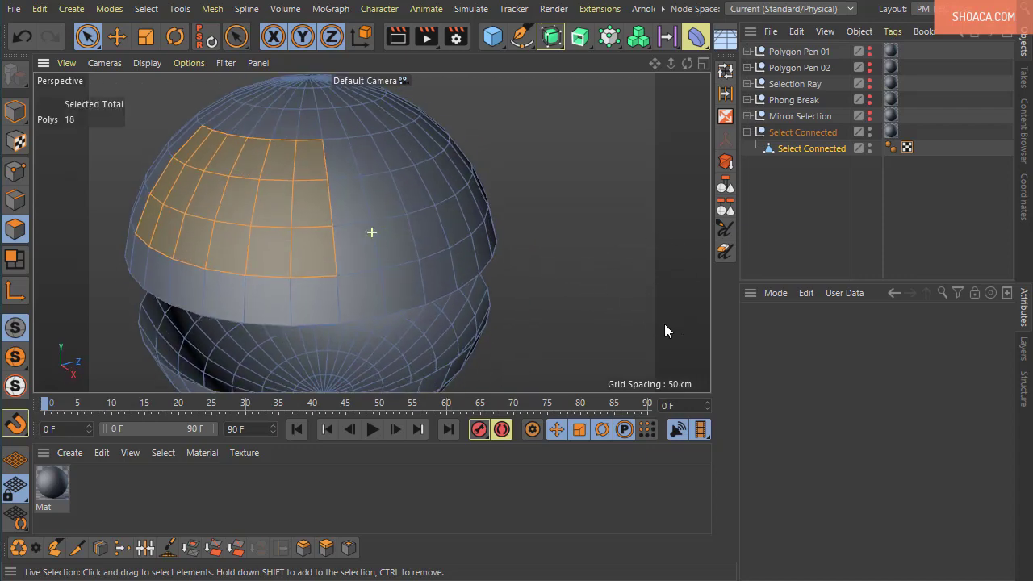
pyautogui.keyDown('alt'); pyautogui.moveTo(584, 288); pyautogui.dragTo(653, 295, button='middle'); pyautogui.keyUp('alt')
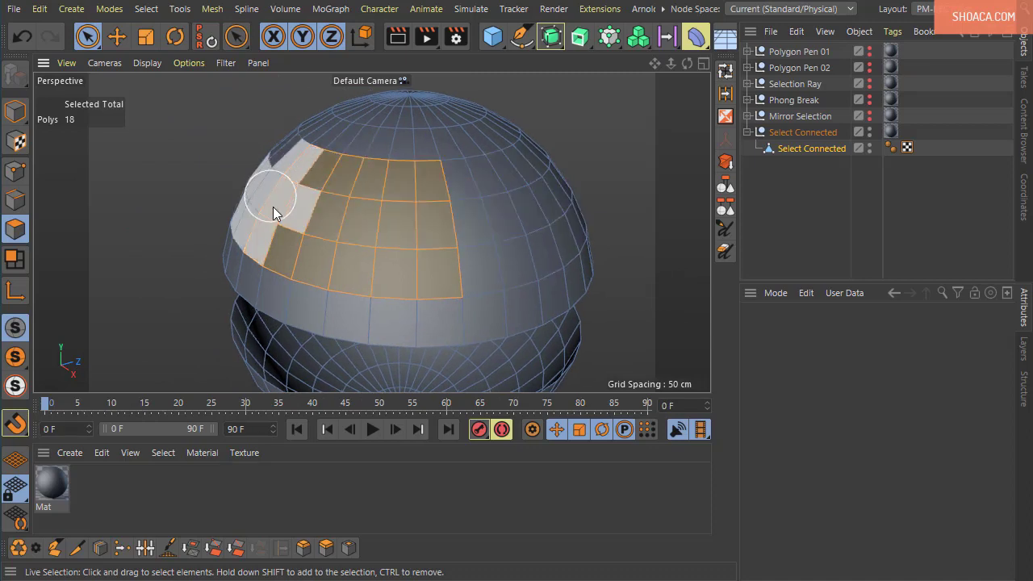
pyautogui.click(147, 10)
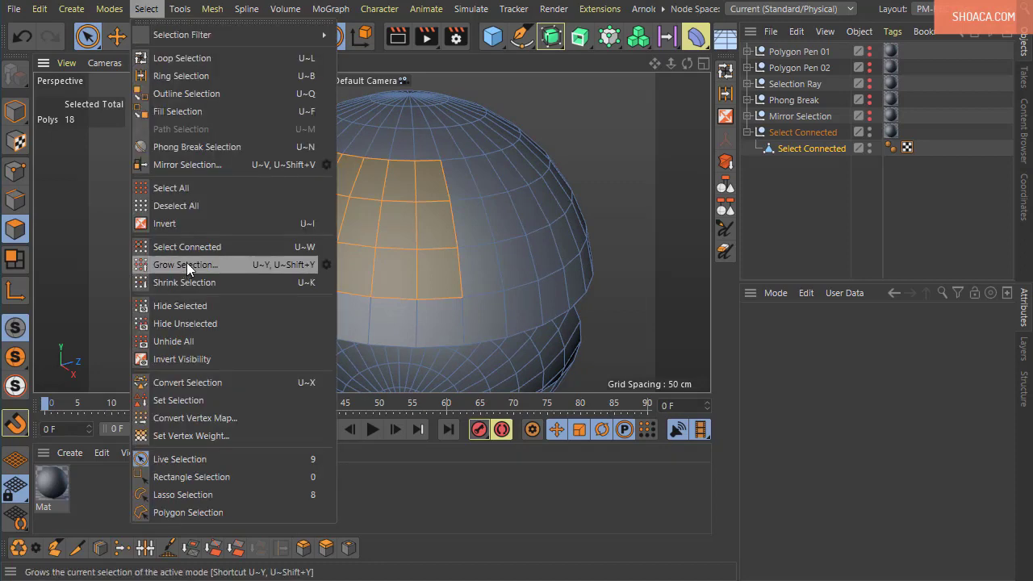
pyautogui.click(215, 437)
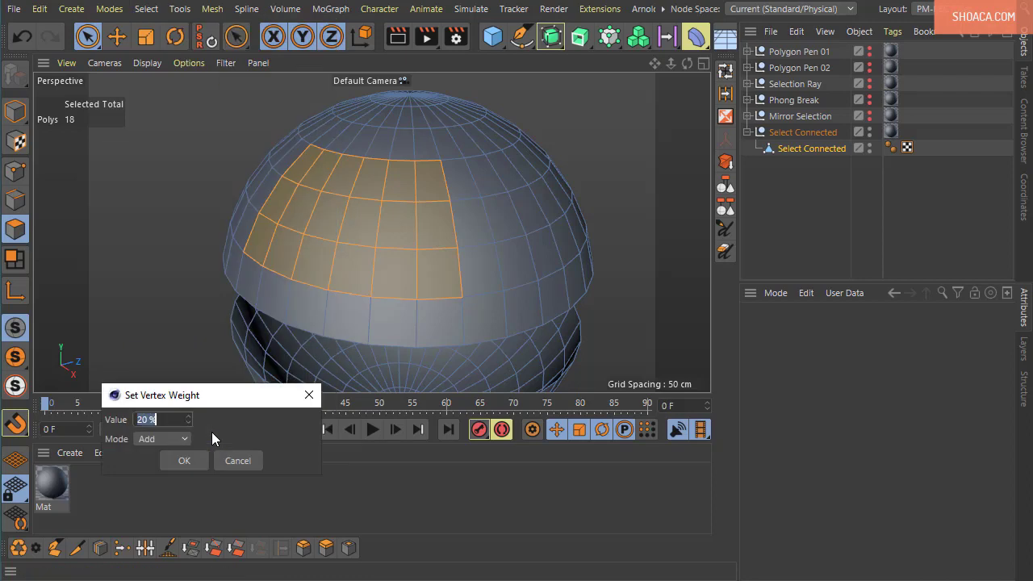
pyautogui.moveTo(212, 396); pyautogui.dragTo(676, 152)
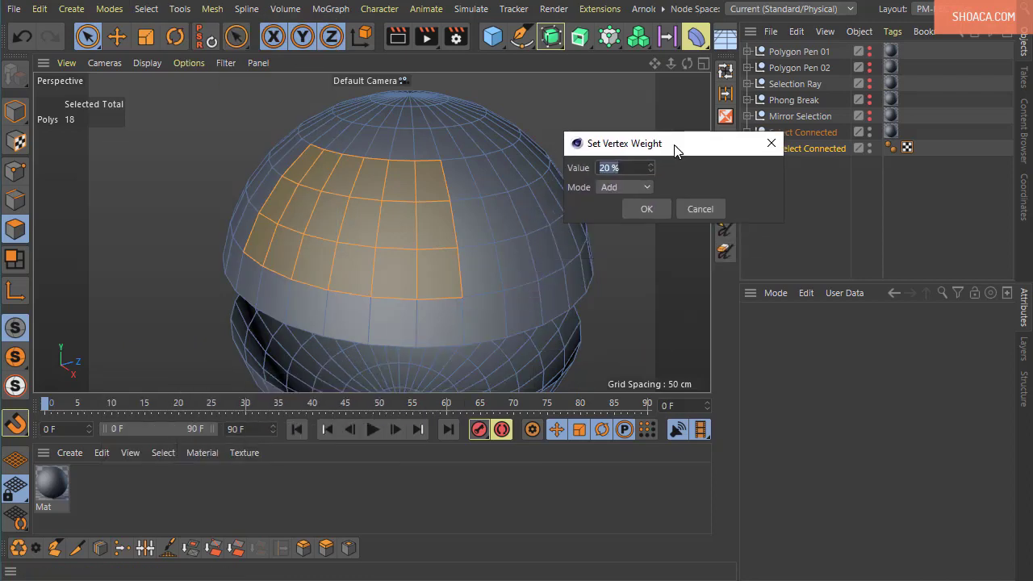
pyautogui.click(614, 187)
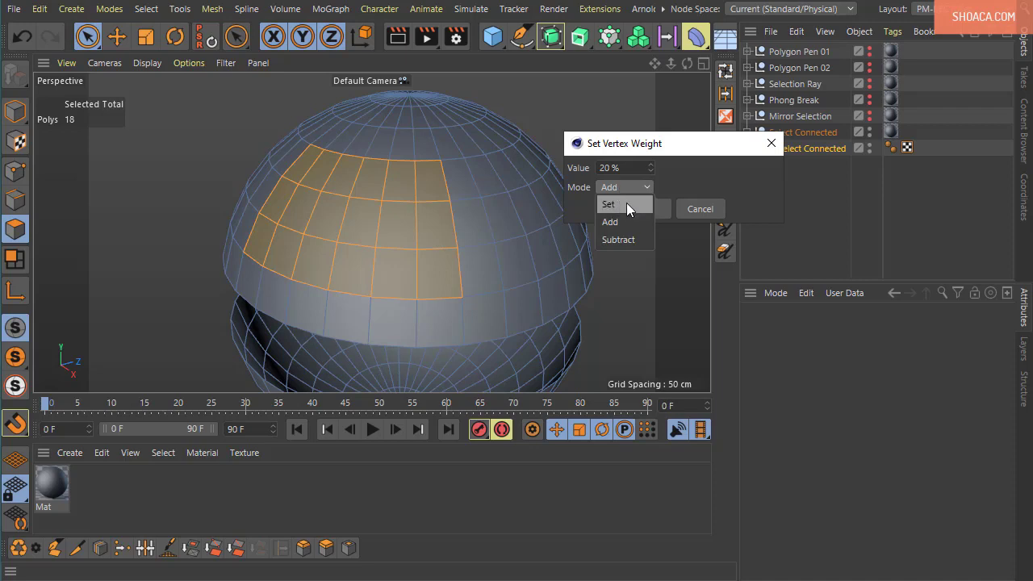
pyautogui.click(624, 204)
pyautogui.click(645, 210)
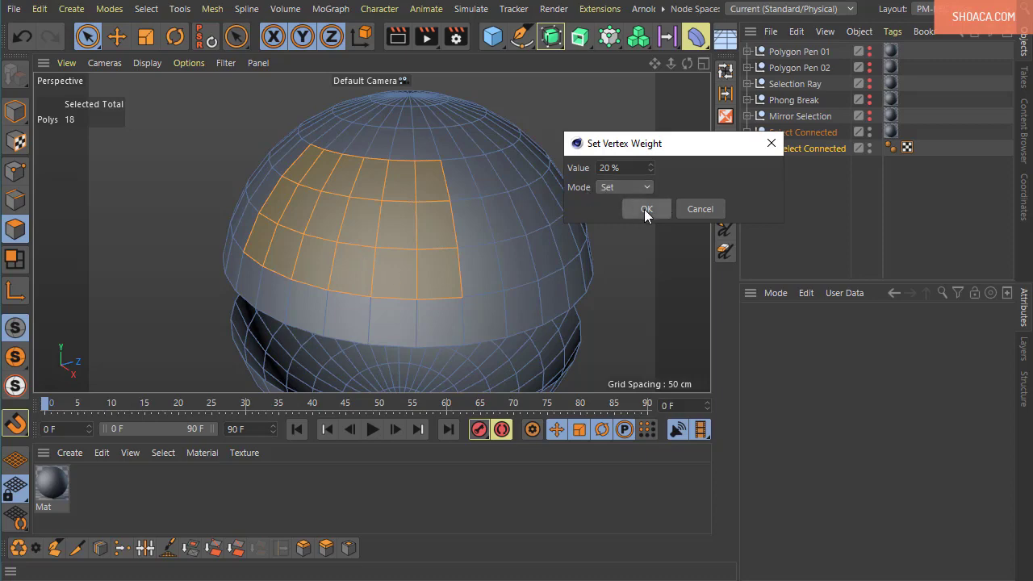
# - Examine the vertex map's weight colouring around the sphere from several angles
pyautogui.keyDown('alt'); pyautogui.moveTo(649, 213); pyautogui.dragTo(331, 106); pyautogui.keyUp('alt')
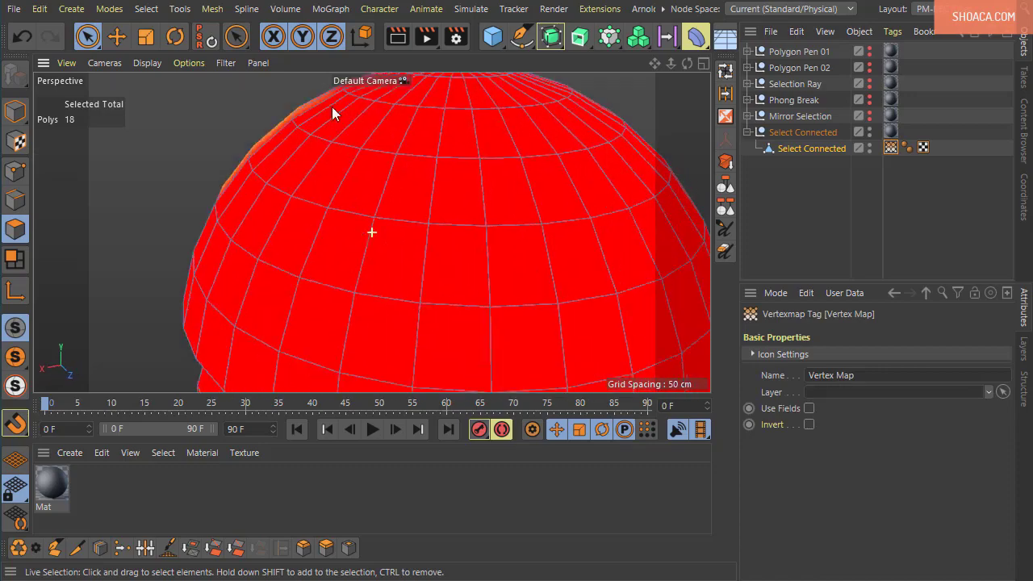
pyautogui.keyDown('alt'); pyautogui.moveTo(367, 261); pyautogui.dragTo(467, 262); pyautogui.keyUp('alt')
pyautogui.scroll(-8, 402, 248)
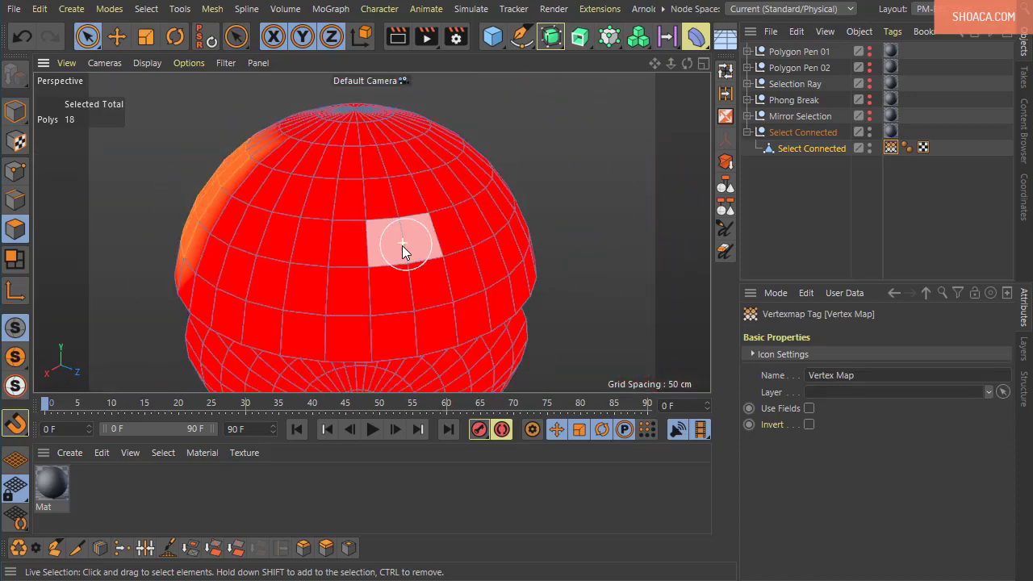
pyautogui.keyDown('alt'); pyautogui.moveTo(481, 251); pyautogui.dragTo(698, 228, button='middle'); pyautogui.keyUp('alt')
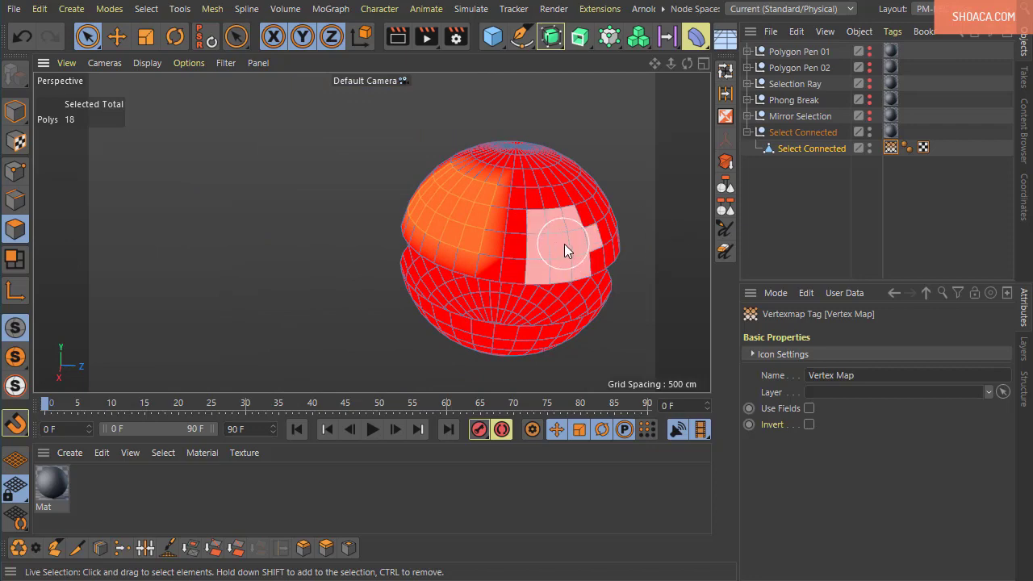
pyautogui.keyDown('alt'); pyautogui.moveTo(564, 244); pyautogui.dragTo(478, 243); pyautogui.keyUp('alt')
pyautogui.scroll(3, 565, 275)
pyautogui.keyDown('alt'); pyautogui.moveTo(612, 292); pyautogui.dragTo(539, 271); pyautogui.keyUp('alt')
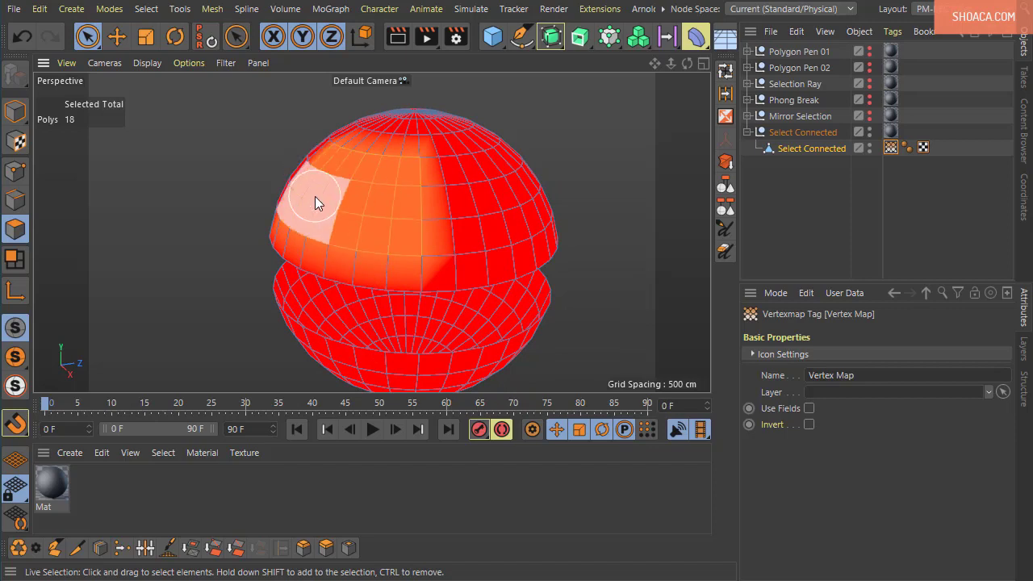
# - Raise the vertex weight of the same polygons by 25 % using Set Vertex Weight in Add mode
pyautogui.click(158, 9)
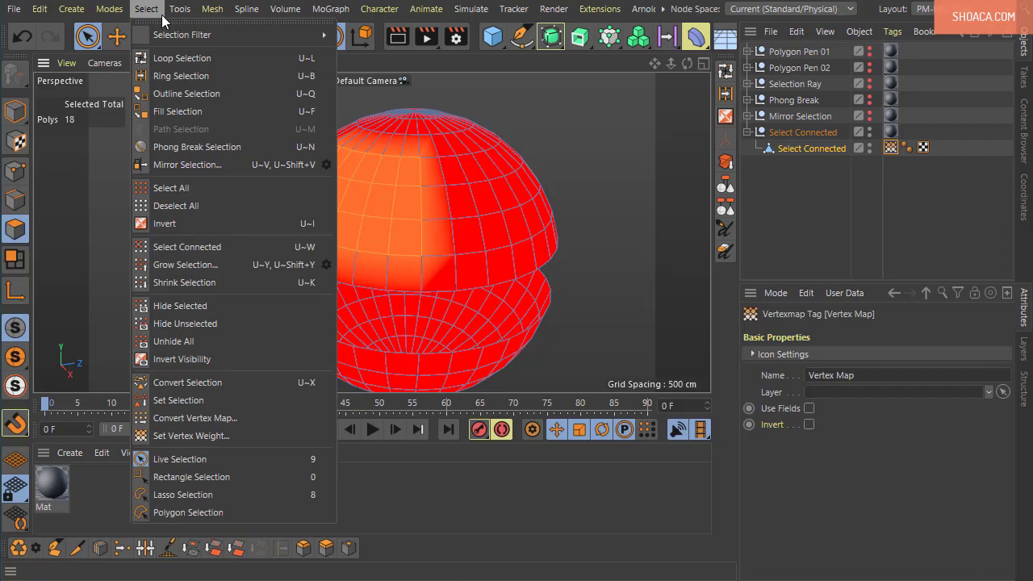
pyautogui.click(227, 434)
pyautogui.moveTo(238, 394); pyautogui.dragTo(689, 286)
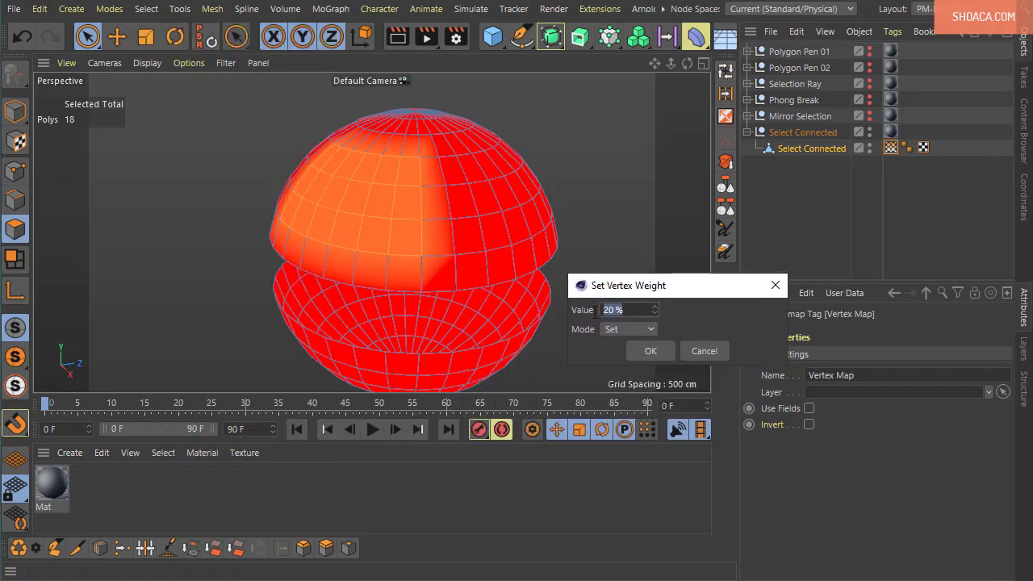
pyautogui.write('25')
pyautogui.press('Tab')
pyautogui.click(637, 331)
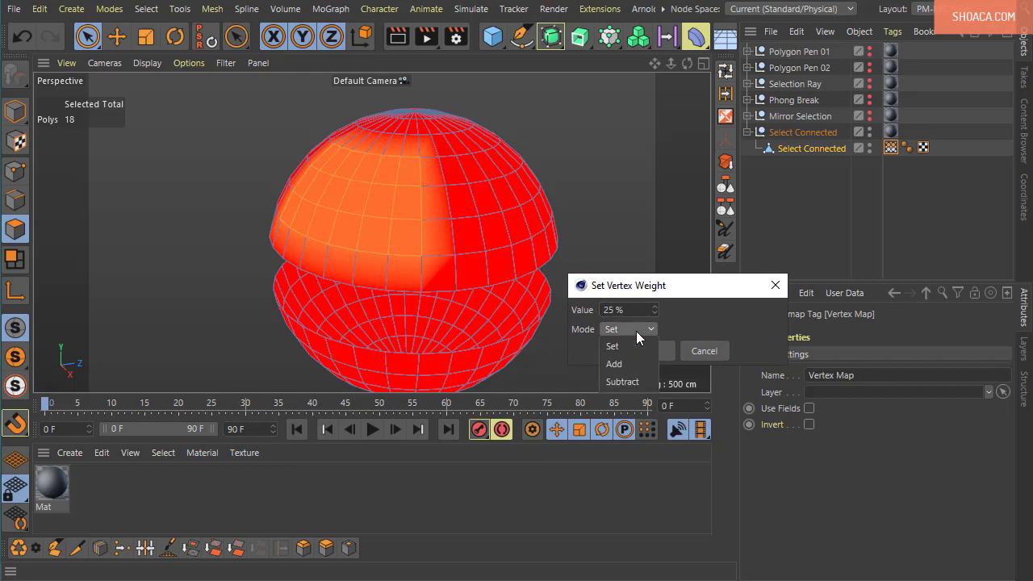
pyautogui.click(627, 363)
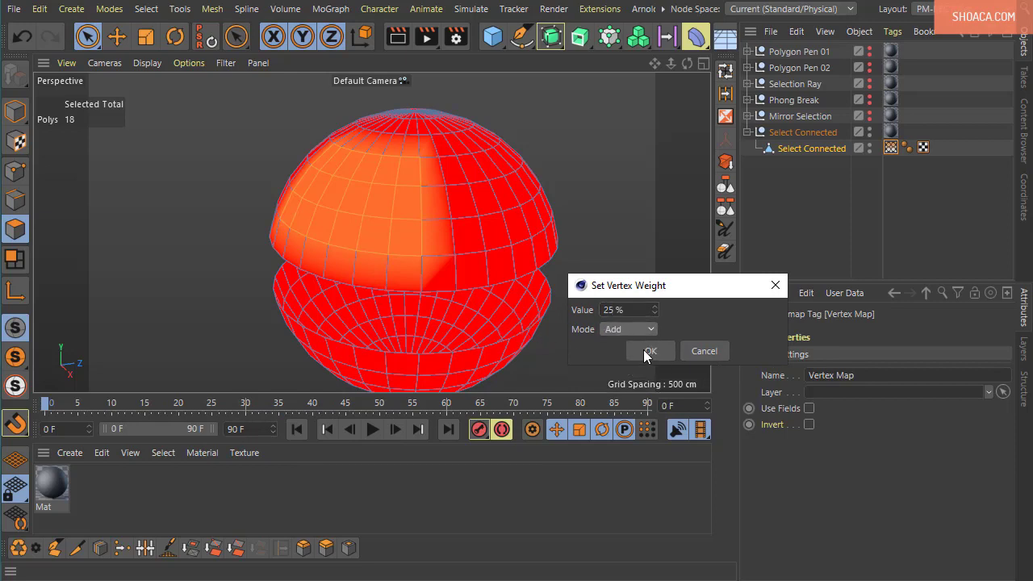
pyautogui.click(650, 351)
# - Check the changed weight colouring of the selected area against the rest of the sphere
pyautogui.keyDown('alt'); pyautogui.moveTo(608, 228); pyautogui.dragTo(592, 318); pyautogui.keyUp('alt')
pyautogui.keyDown('alt'); pyautogui.moveTo(592, 318); pyautogui.dragTo(652, 293, button='right'); pyautogui.keyUp('alt')
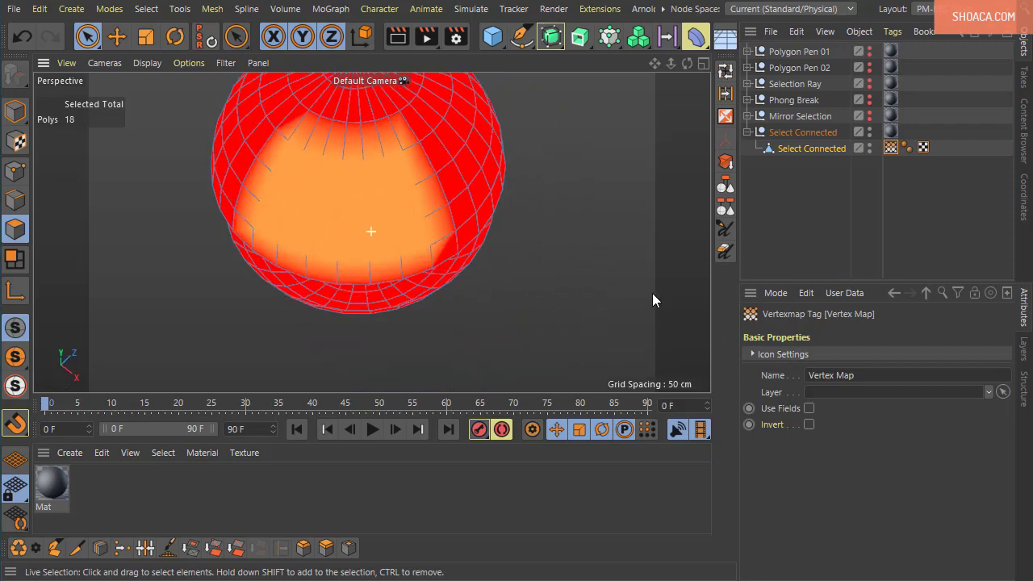
pyautogui.hotkey('ctrl', 'shift', 'z')
pyautogui.hotkey('ctrl', 'shift', 'z')
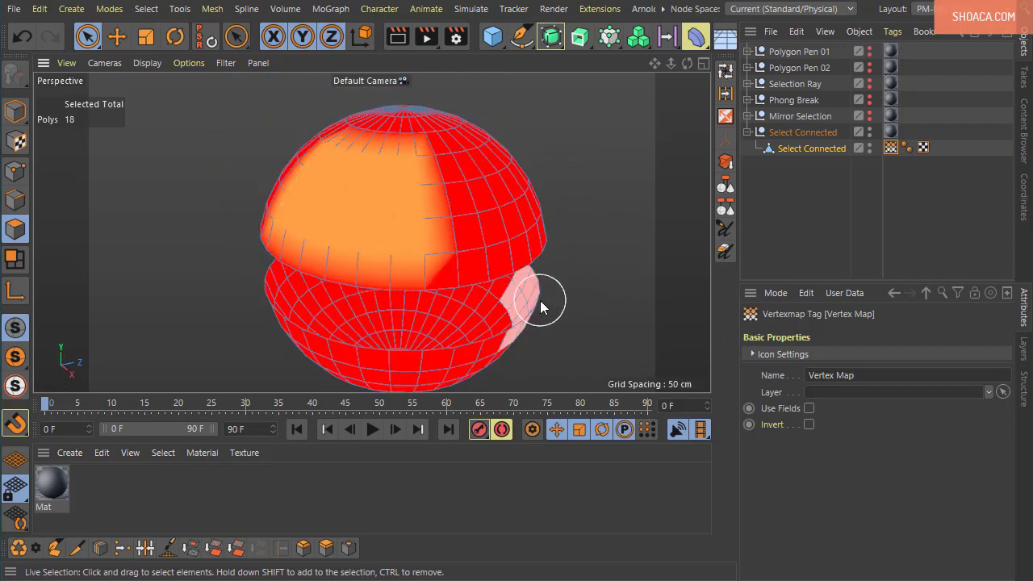
pyautogui.moveTo(540, 300)
pyautogui.keyDown('alt'); pyautogui.mouseDown()
pyautogui.moveTo(547, 322)
pyautogui.moveTo(517, 323)
pyautogui.moveTo(525, 305)
pyautogui.mouseUp(); pyautogui.keyUp('alt')
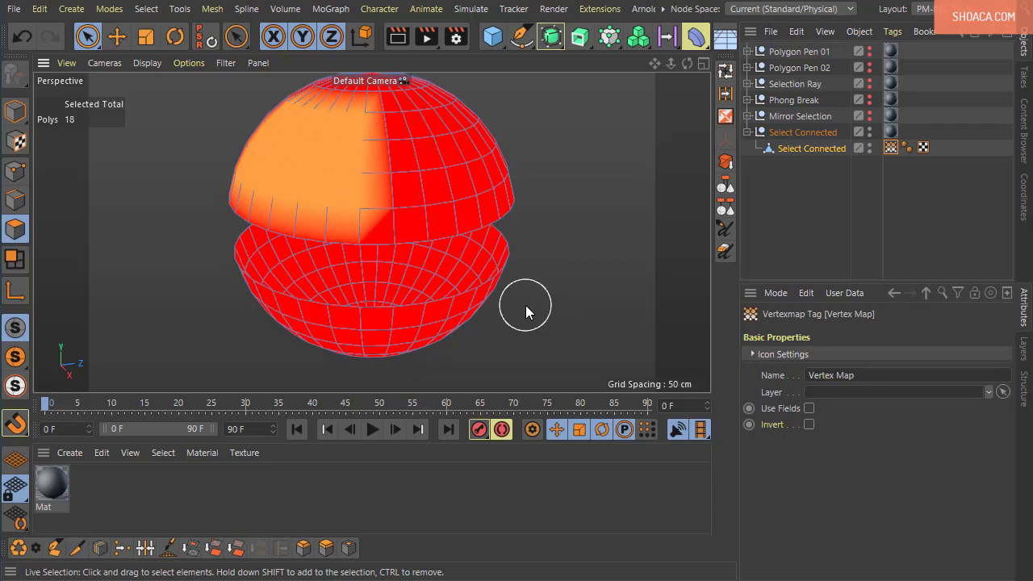
pyautogui.keyDown('alt'); pyautogui.moveTo(548, 303); pyautogui.dragTo(545, 258); pyautogui.keyUp('alt')
pyautogui.click(150, 9)
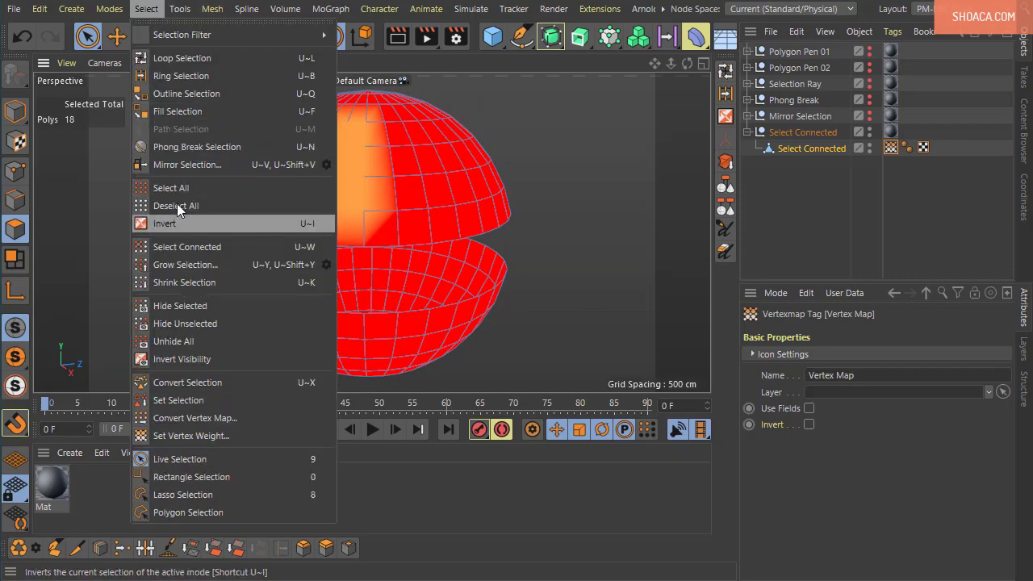
pyautogui.press('Escape')
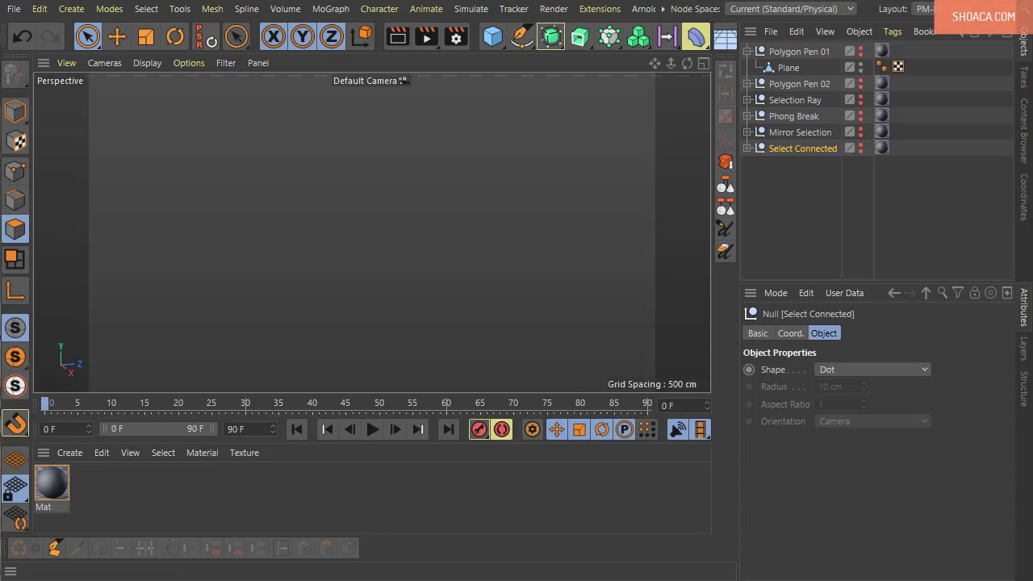
# - Show the Polygon Pen 01 group in the viewport and select its Plane mesh with no polygons selected
pyautogui.click(860, 51)
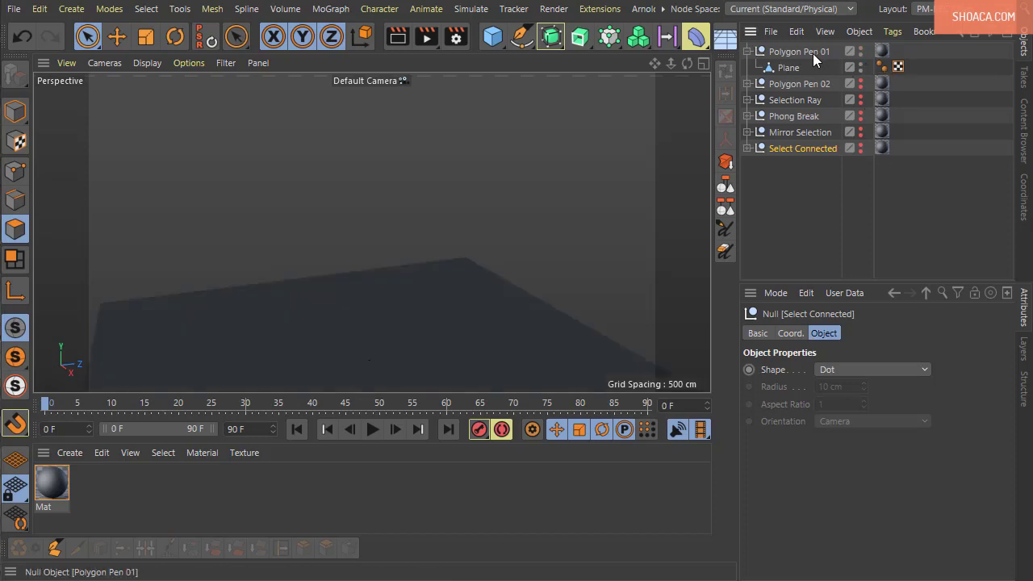
pyautogui.keyDown('alt'); pyautogui.moveTo(374, 234); pyautogui.dragTo(406, 226); pyautogui.keyUp('alt')
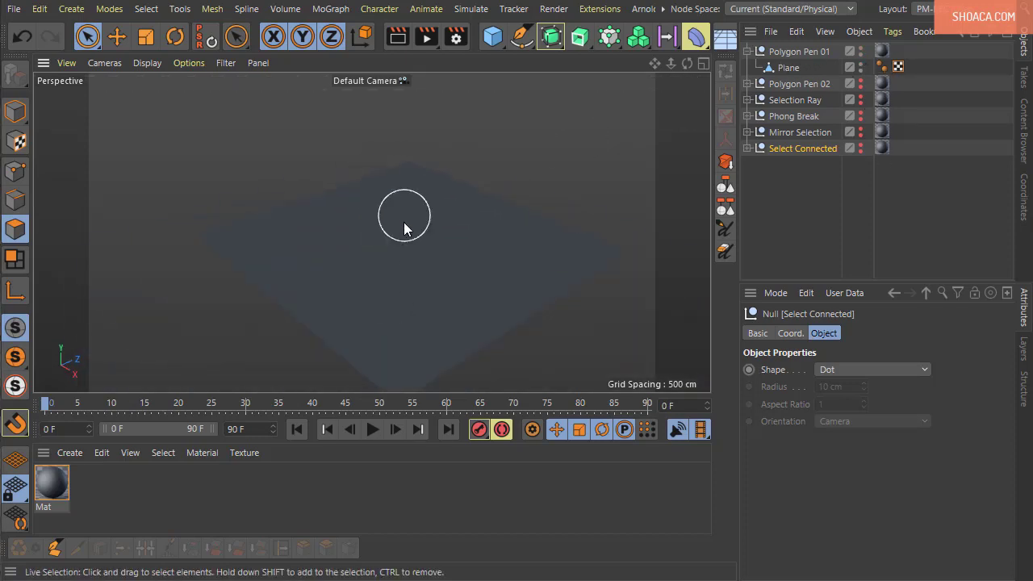
pyautogui.click(788, 68)
pyautogui.moveTo(651, 175)
pyautogui.keyDown('alt'); pyautogui.mouseDown()
pyautogui.moveTo(581, 200)
pyautogui.moveTo(531, 243)
pyautogui.moveTo(438, 262)
pyautogui.moveTo(453, 323)
pyautogui.moveTo(458, 315)
pyautogui.moveTo(495, 357)
pyautogui.mouseUp(); pyautogui.keyUp('alt')
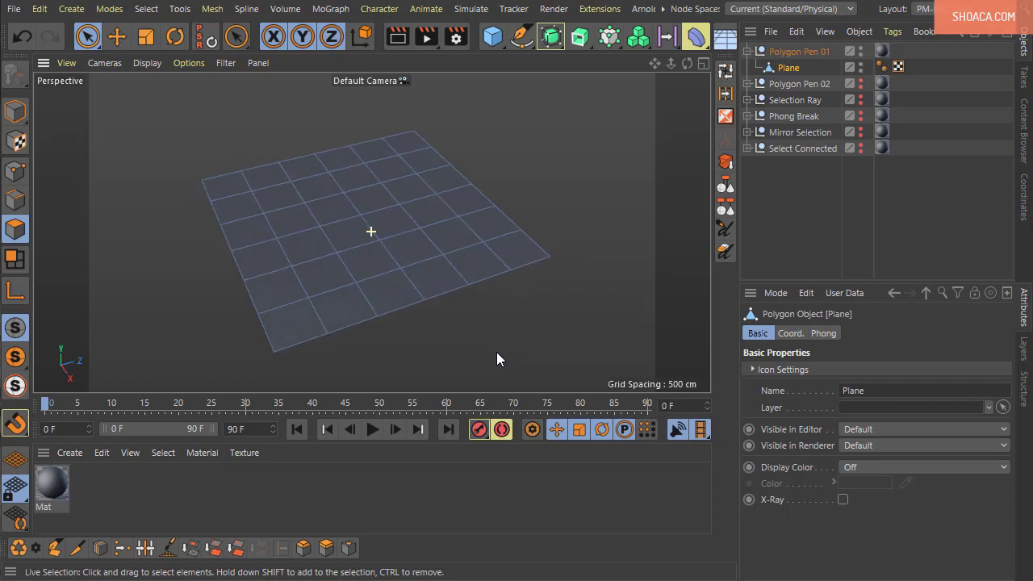
pyautogui.moveTo(517, 238); pyautogui.dragTo(460, 251)
pyautogui.hotkey('ctrl', 'shift', 'a')
# - Pull one point on the plane's border outward with the Polygon Pen to form a pointed corner
pyautogui.click(211, 9)
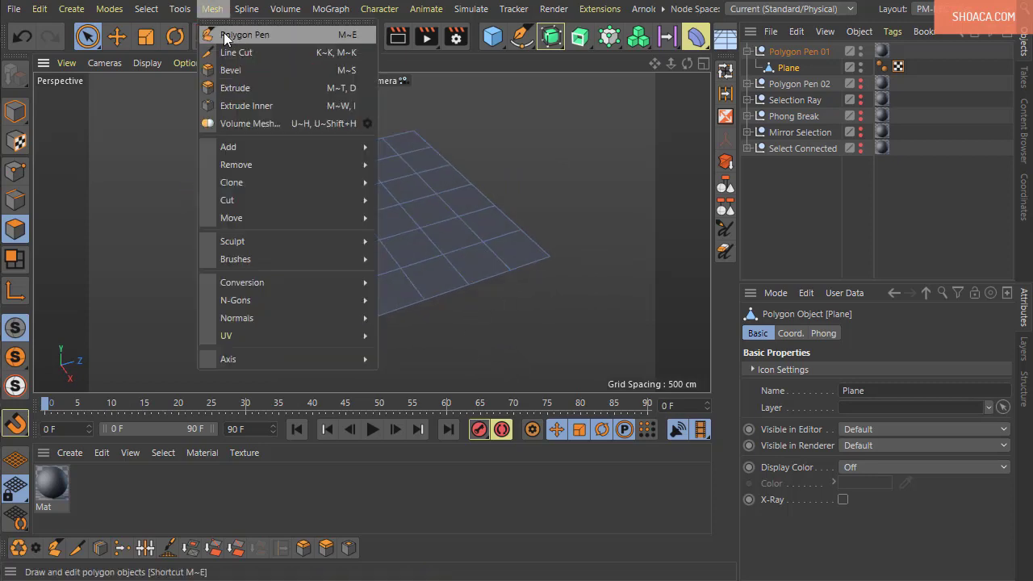
pyautogui.click(300, 36)
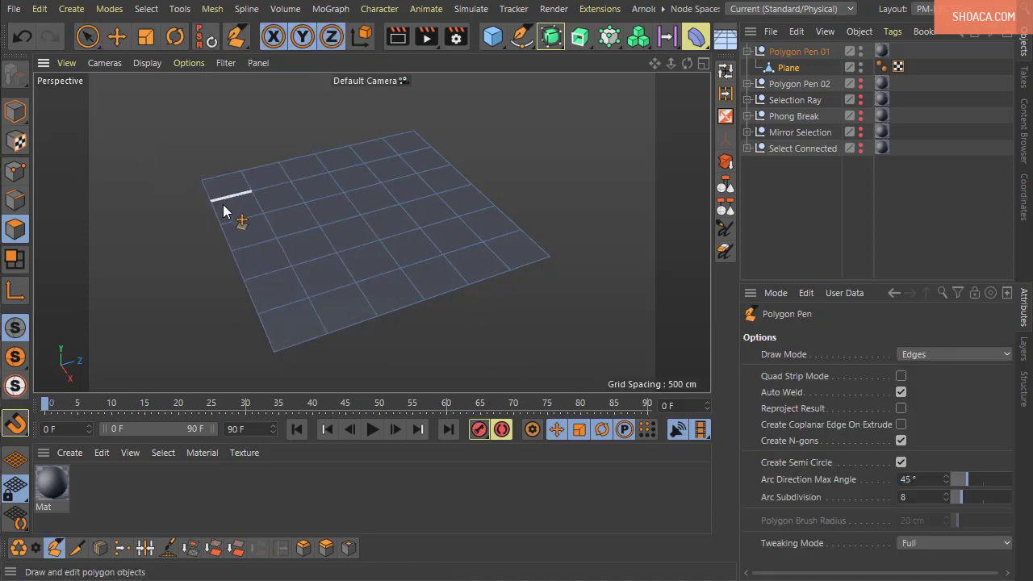
pyautogui.click(268, 222)
pyautogui.moveTo(244, 280); pyautogui.dragTo(177, 292)
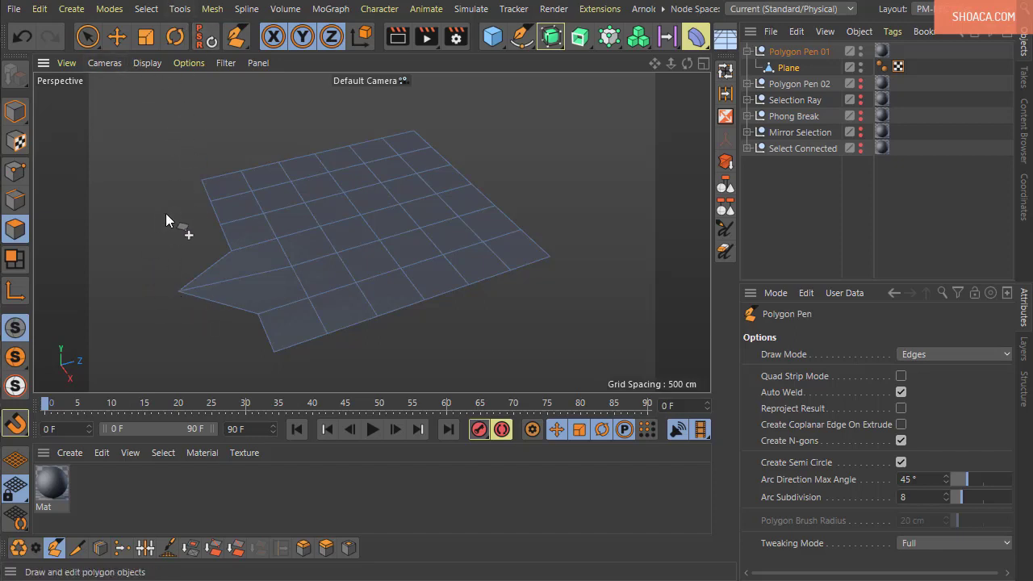
# - Switch to edge mode and use the Move tool to shift a border edge at the plane's corner outward
pyautogui.click(15, 199)
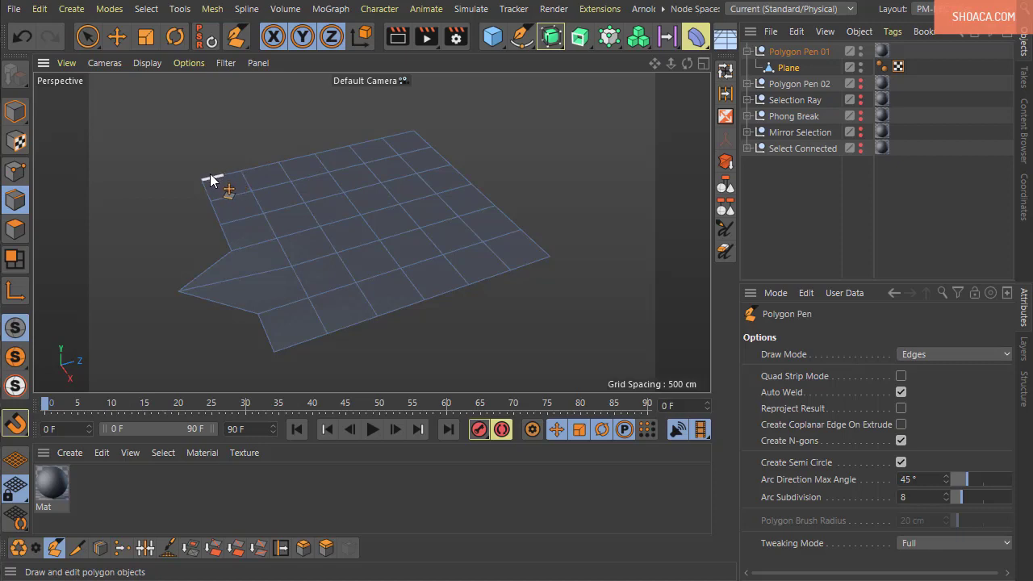
pyautogui.press('e')
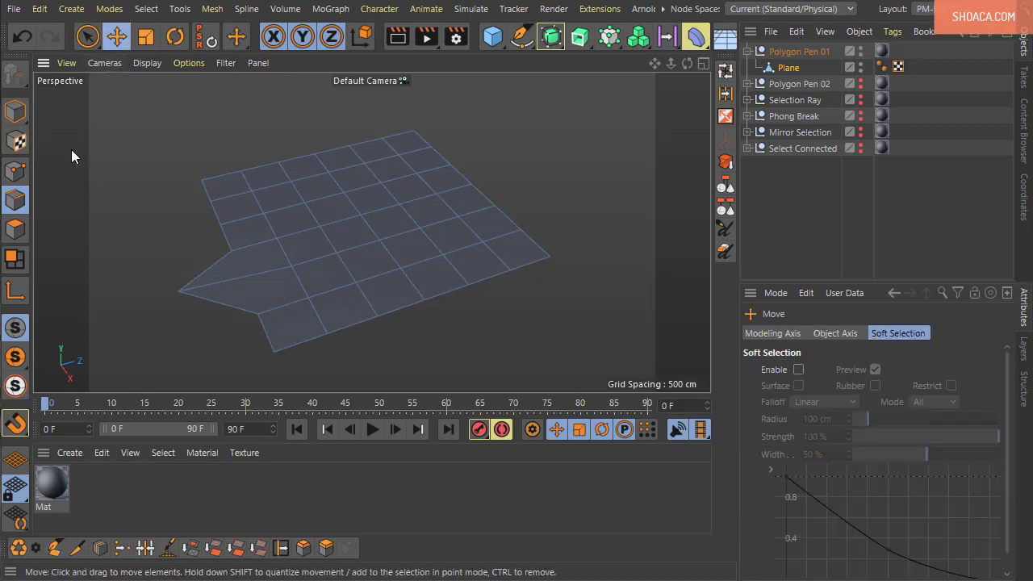
pyautogui.click(225, 176)
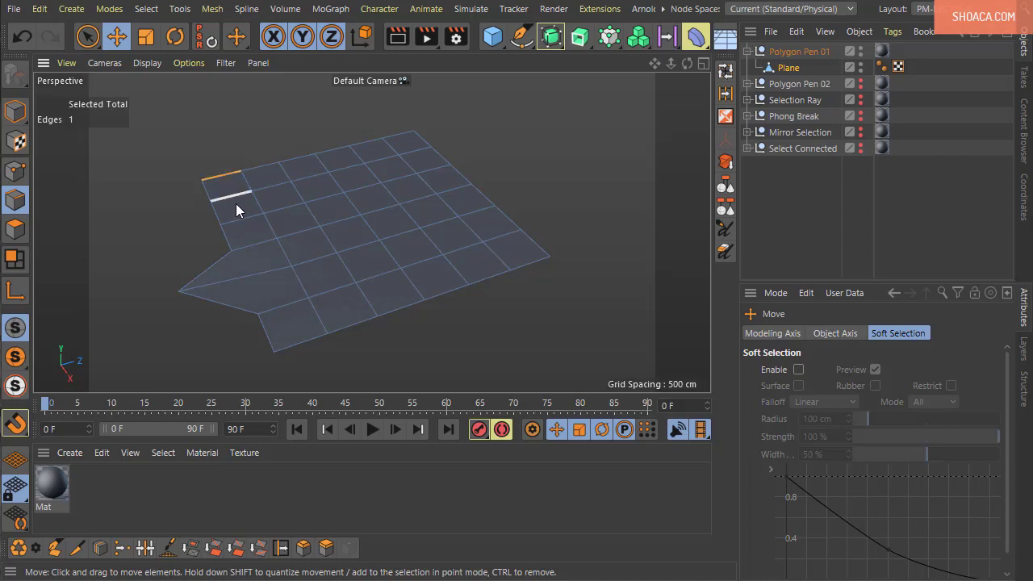
pyautogui.moveTo(226, 192); pyautogui.dragTo(203, 167)
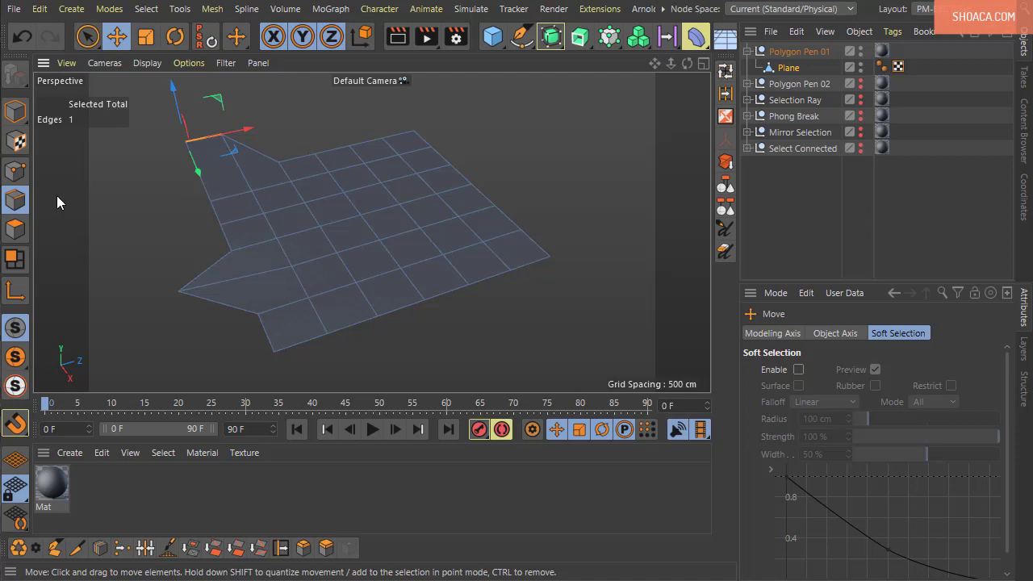
# - Switch to point mode and move a point on the plane's border outward
pyautogui.click(14, 170)
pyautogui.click(208, 201)
pyautogui.moveTo(281, 188); pyautogui.dragTo(214, 201)
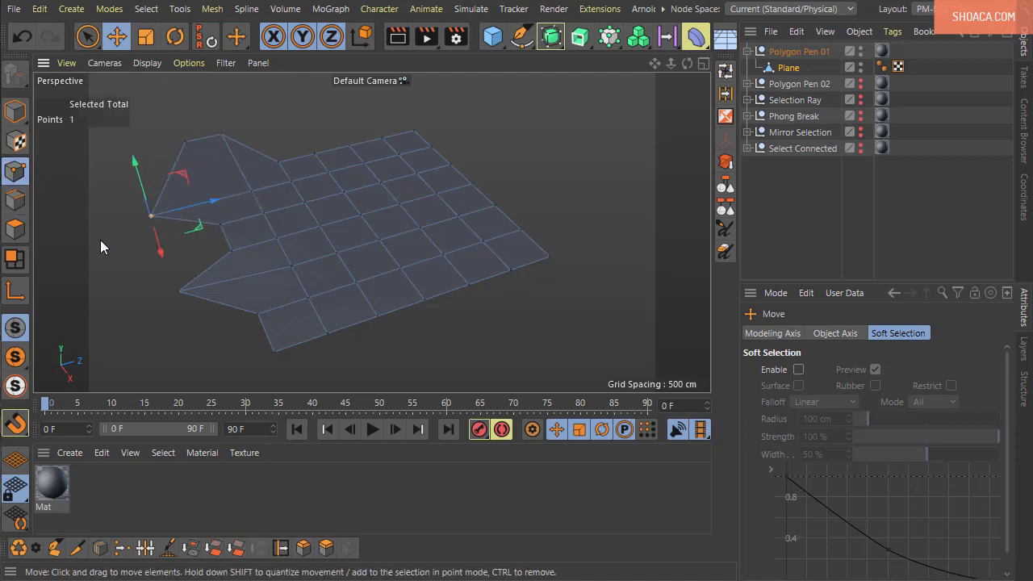
# - Switch to polygon mode and move the plane's front corner polygon outward along one axis
pyautogui.click(26, 230)
pyautogui.click(264, 325)
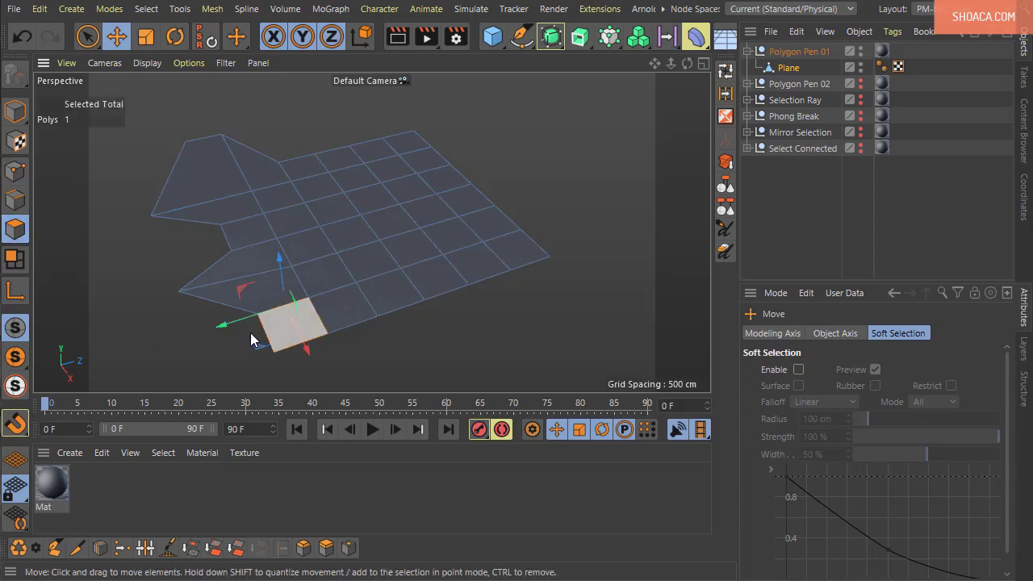
pyautogui.moveTo(227, 321); pyautogui.dragTo(166, 352)
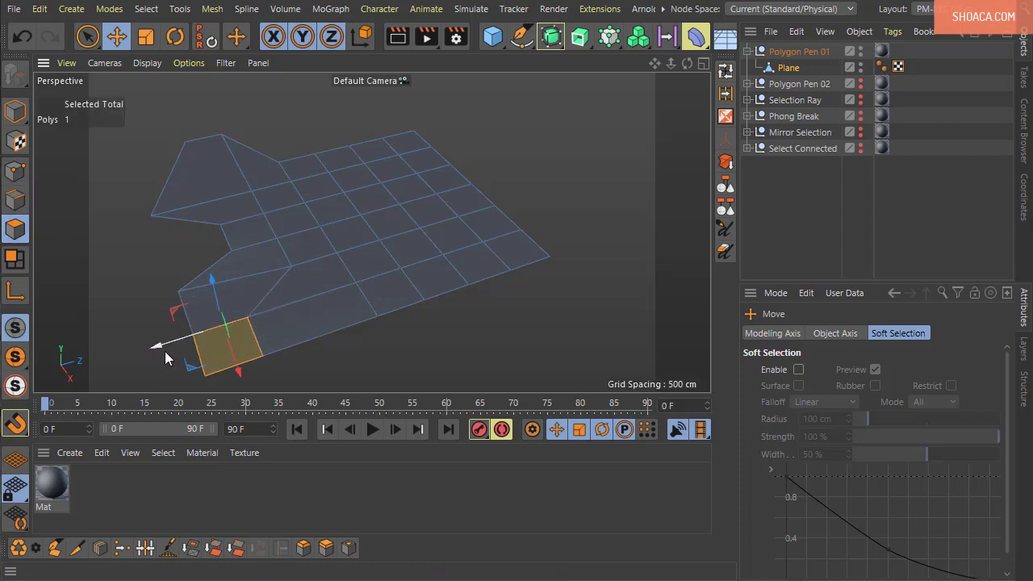
# - Undo the polygon, point and edge moves and the Polygon Pen pull on the plane
pyautogui.hotkey('ctrl', 'z')
pyautogui.hotkey('ctrl', 'z')
pyautogui.hotkey('ctrl', 'z')
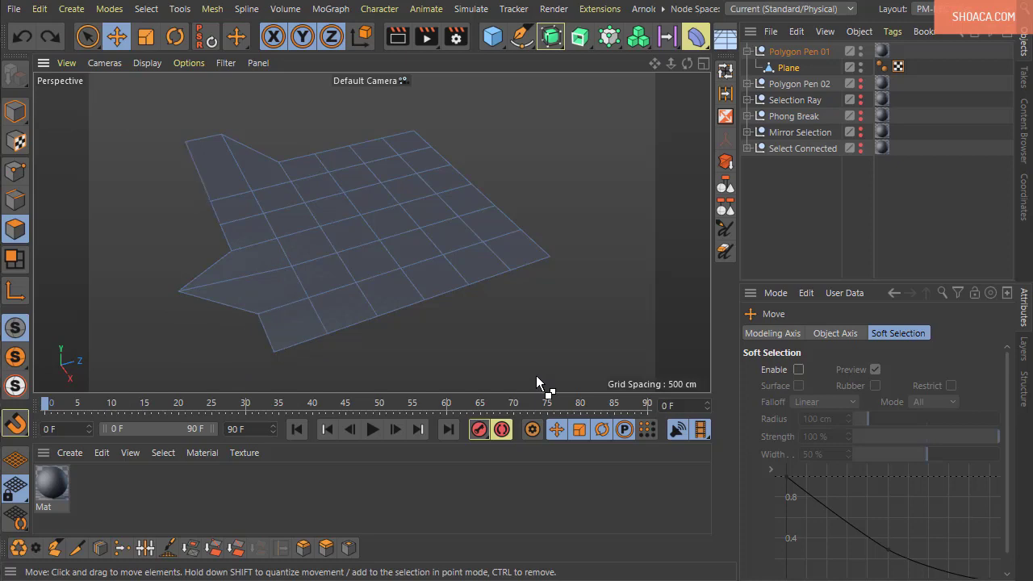
pyautogui.hotkey('ctrl', 'z')
pyautogui.hotkey('ctrl', 'z')
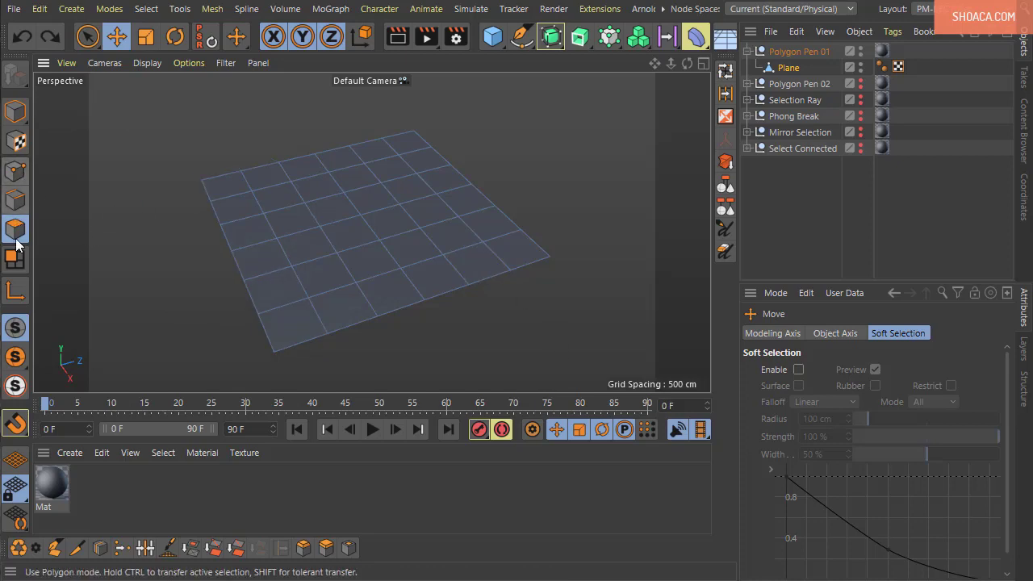
# - Activate the Polygon Pen, pull a point on the plane's border outward, and undo the pull
pyautogui.click(212, 9)
pyautogui.click(216, 36)
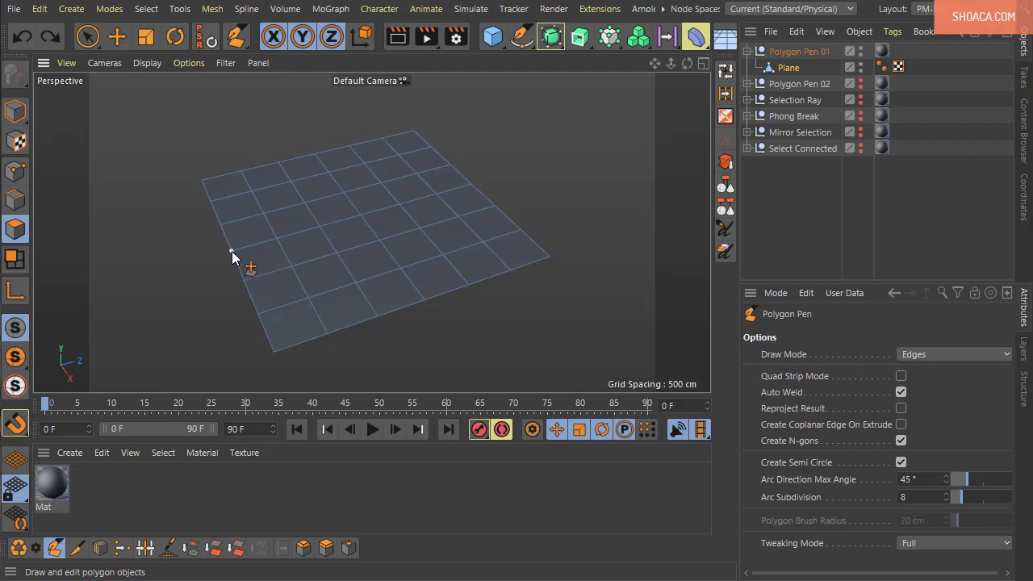
pyautogui.moveTo(197, 265); pyautogui.dragTo(162, 274)
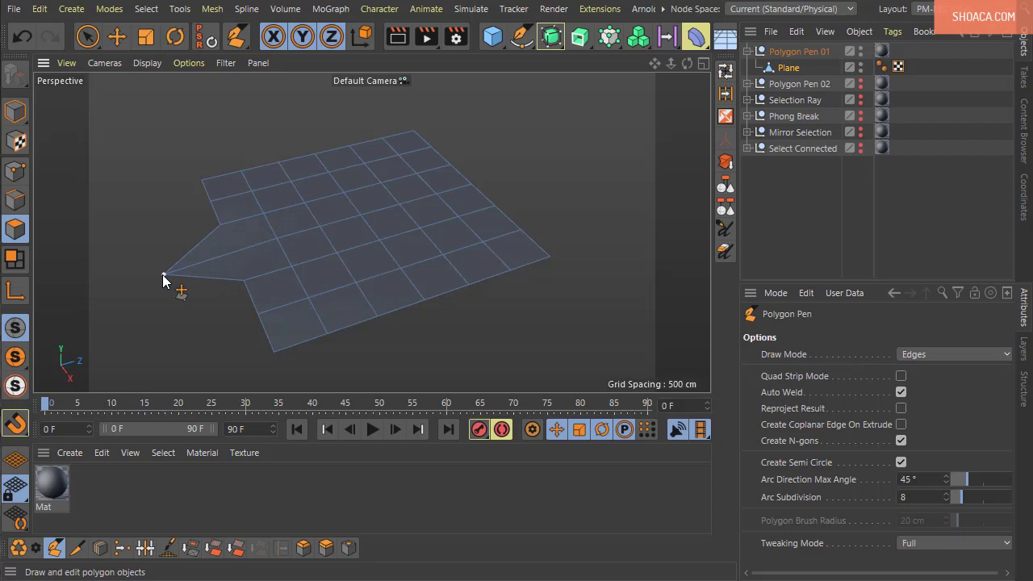
pyautogui.hotkey('ctrl', 'z')
# - Drag a border edge outward and the front corner polygon inward with the Polygon Pen, undoing each change
pyautogui.keyDown('ctrl'); pyautogui.moveTo(215, 212); pyautogui.dragTo(148, 234); pyautogui.keyUp('ctrl')
pyautogui.hotkey('ctrl', 'z')
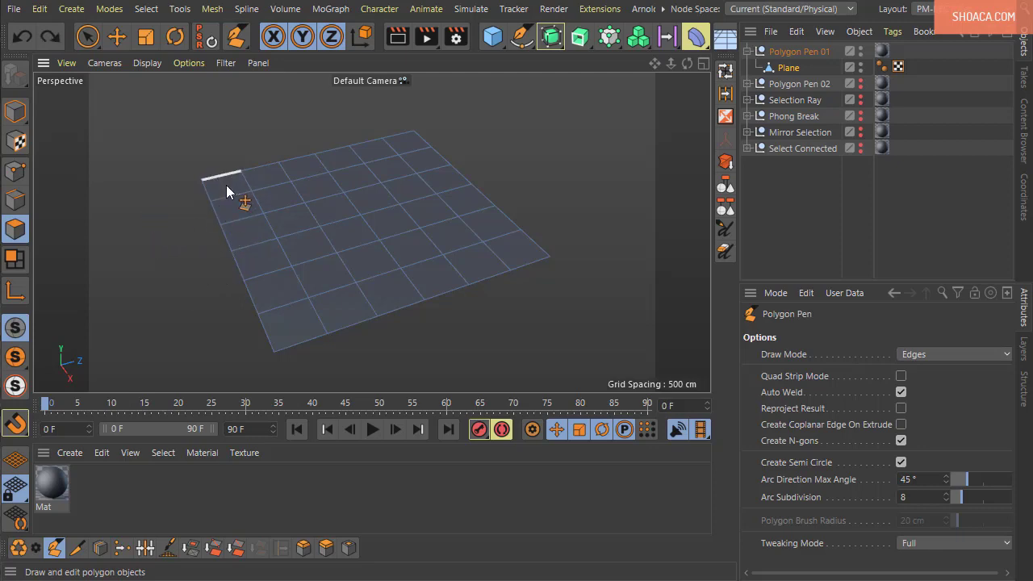
pyautogui.keyDown('ctrl'); pyautogui.moveTo(226, 193); pyautogui.dragTo(281, 224); pyautogui.keyUp('ctrl')
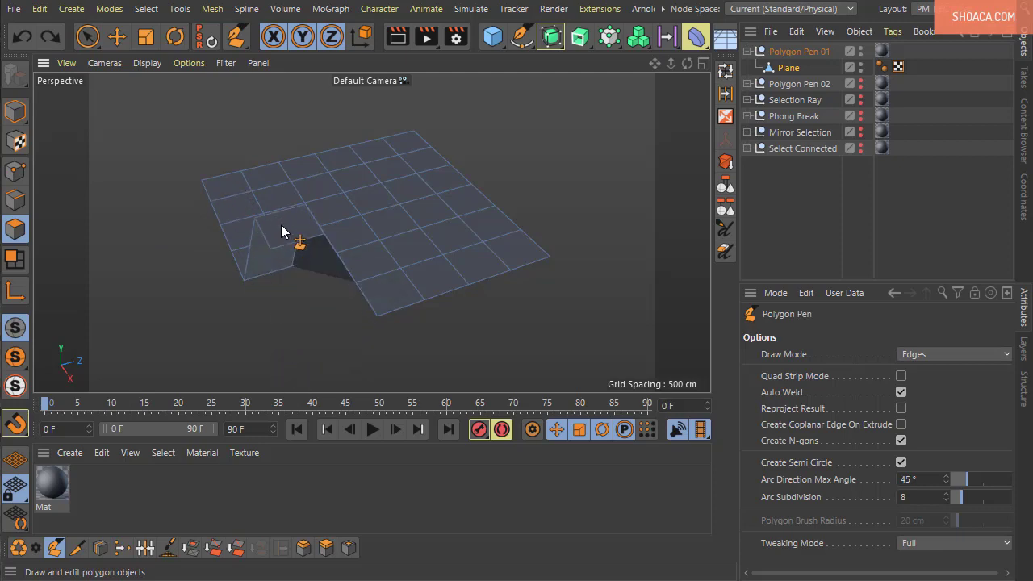
pyautogui.hotkey('ctrl', 'z')
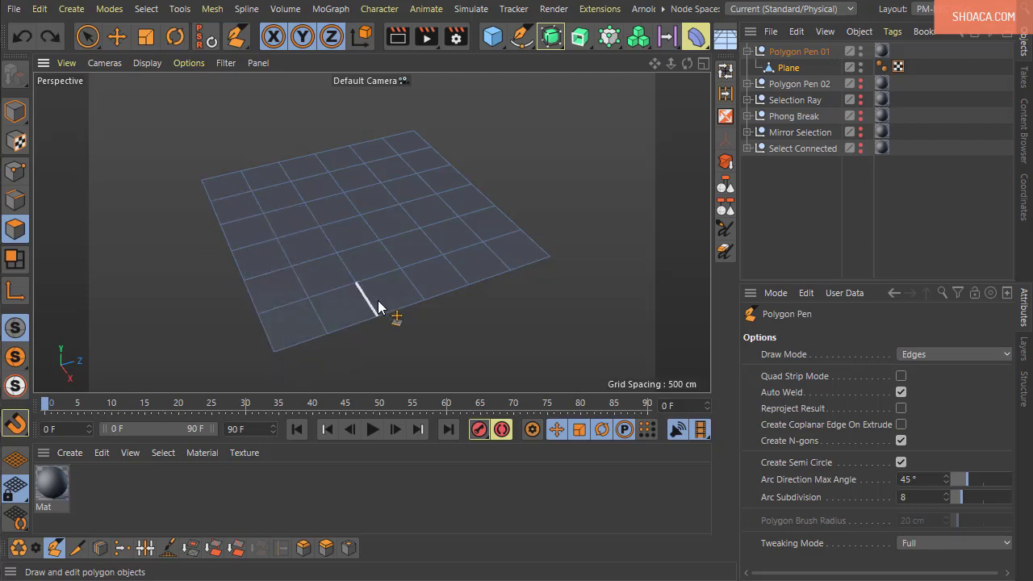
# - Pull a border point of the plane outward into a spike from a new viewing angle, and undo it
pyautogui.keyDown('alt'); pyautogui.moveTo(377, 307); pyautogui.dragTo(402, 328); pyautogui.keyUp('alt')
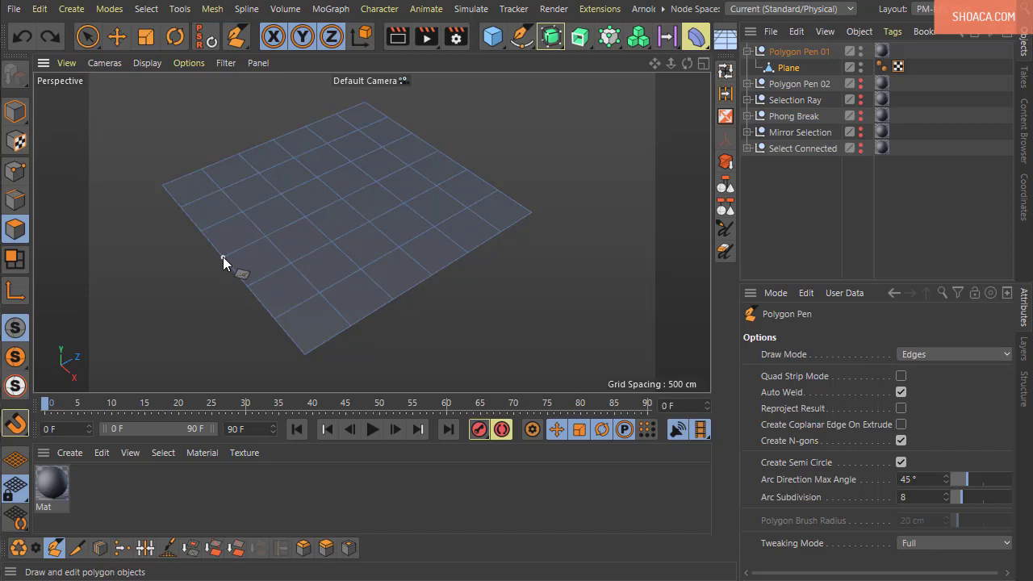
pyautogui.moveTo(220, 259); pyautogui.dragTo(163, 295)
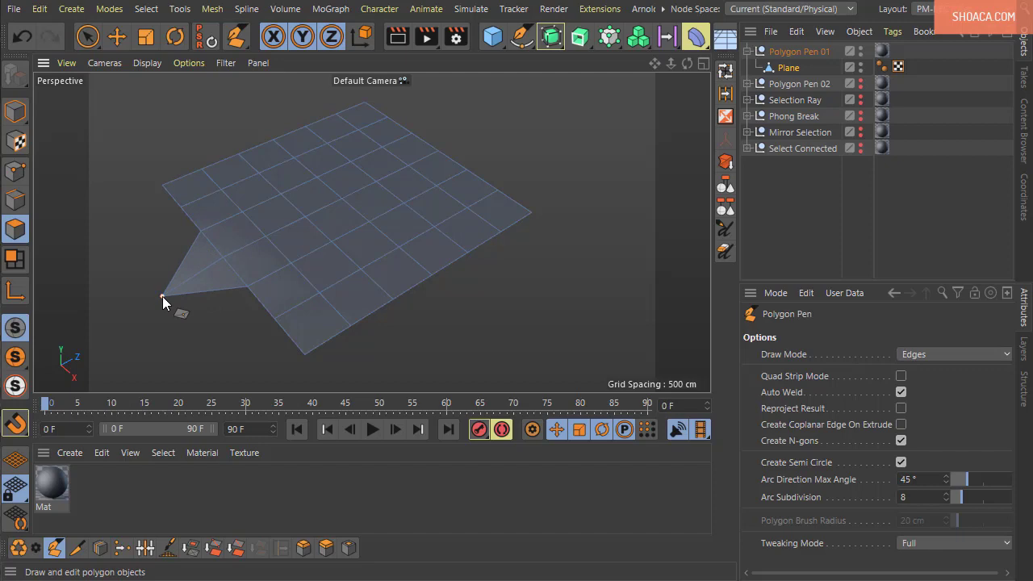
pyautogui.hotkey('ctrl', 'z')
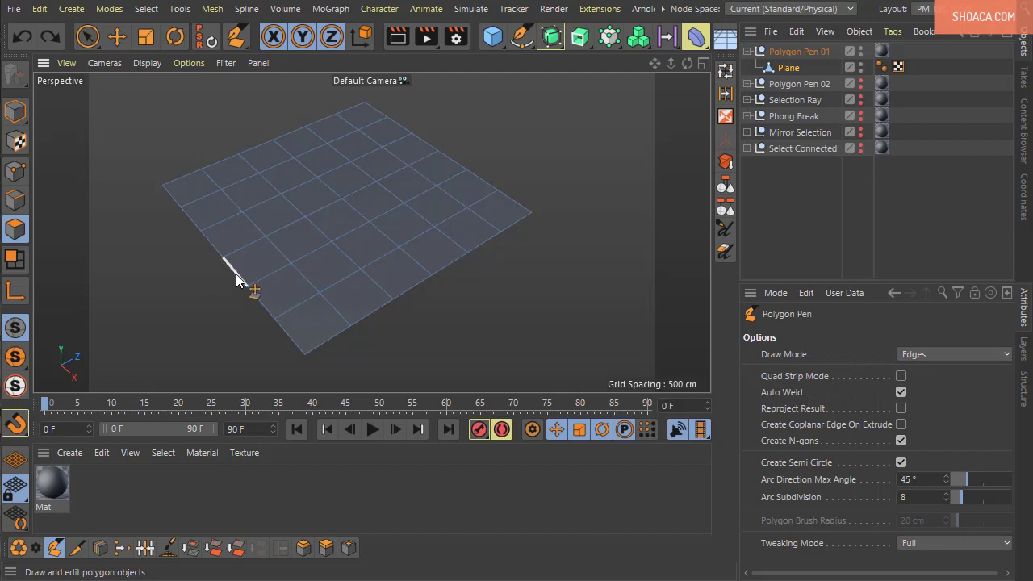
# - Extrude a border edge of the plane into a new polygon and rotate its outer edge twice, undoing each result
pyautogui.keyDown('ctrl'); pyautogui.moveTo(225, 279); pyautogui.dragTo(161, 315); pyautogui.keyUp('ctrl')
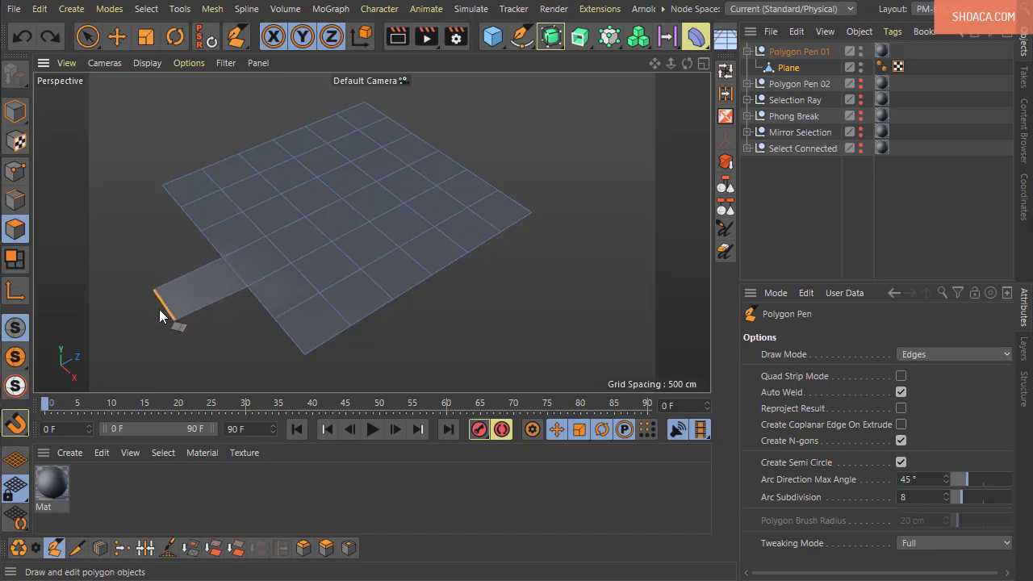
pyautogui.keyDown('ctrl'); pyautogui.moveTo(160, 316); pyautogui.dragTo(166, 310); pyautogui.keyUp('ctrl')
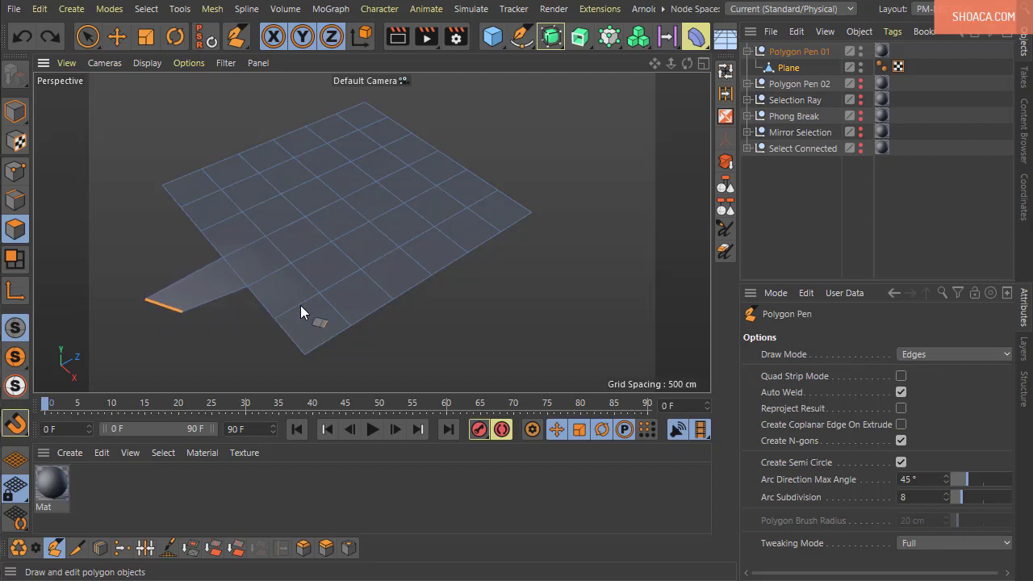
pyautogui.moveTo(119, 319); pyautogui.dragTo(58, 306)
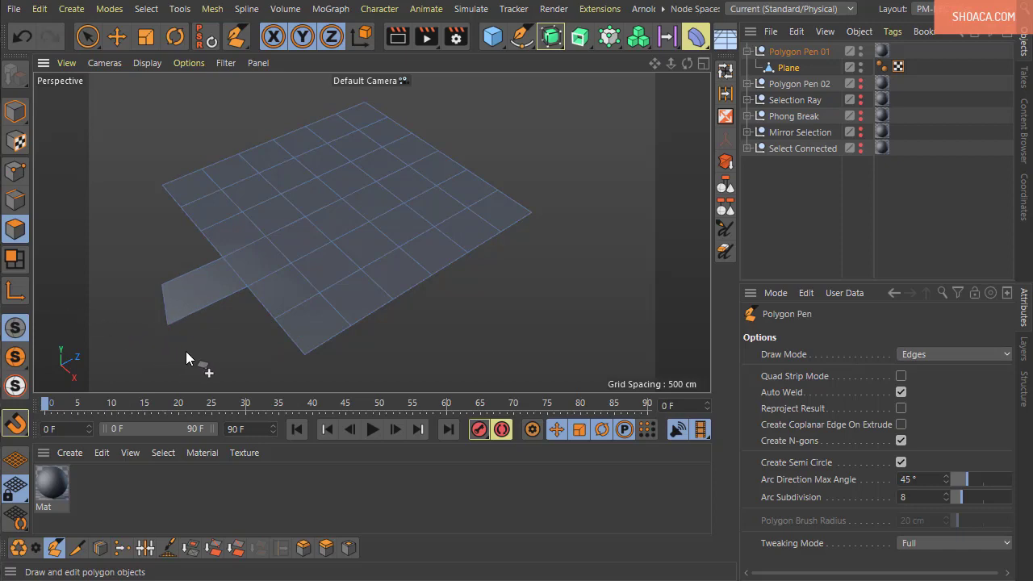
pyautogui.hotkey('ctrl', 'z')
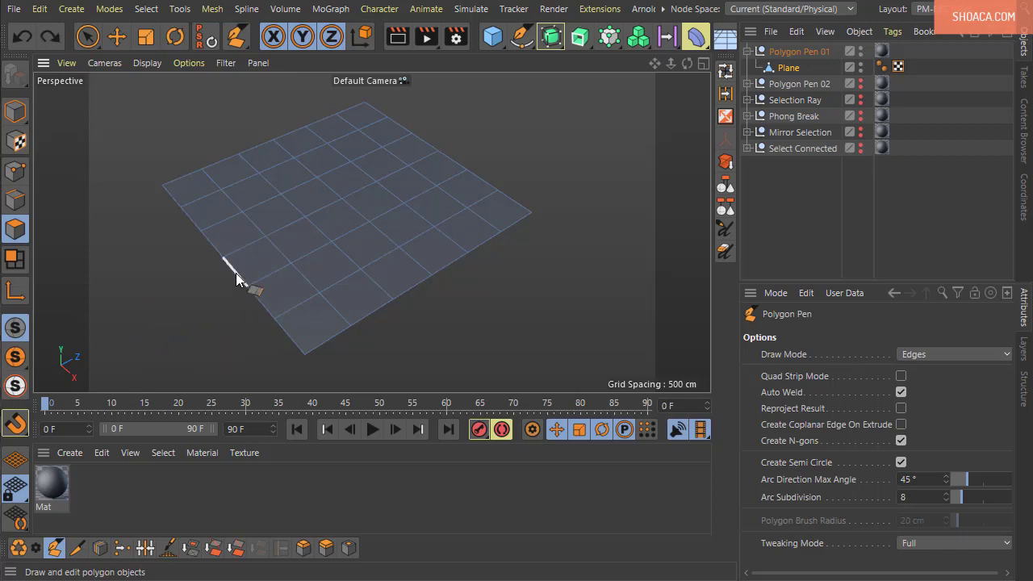
pyautogui.keyDown('ctrl'); pyautogui.moveTo(236, 273); pyautogui.dragTo(166, 315); pyautogui.keyUp('ctrl')
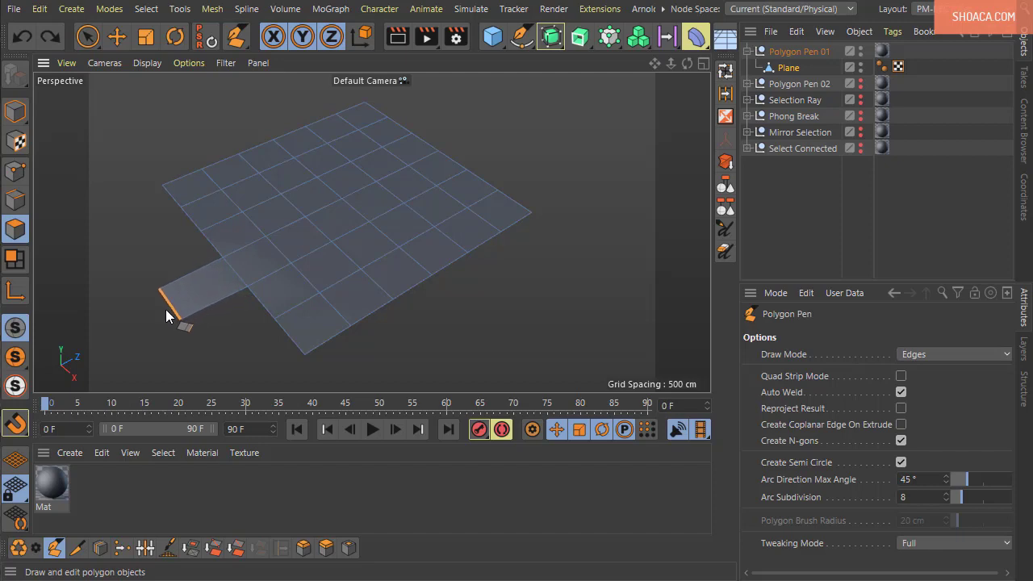
pyautogui.keyDown('ctrl'); pyautogui.moveTo(172, 310); pyautogui.dragTo(114, 313); pyautogui.keyUp('ctrl')
pyautogui.hotkey('ctrl', 'z')
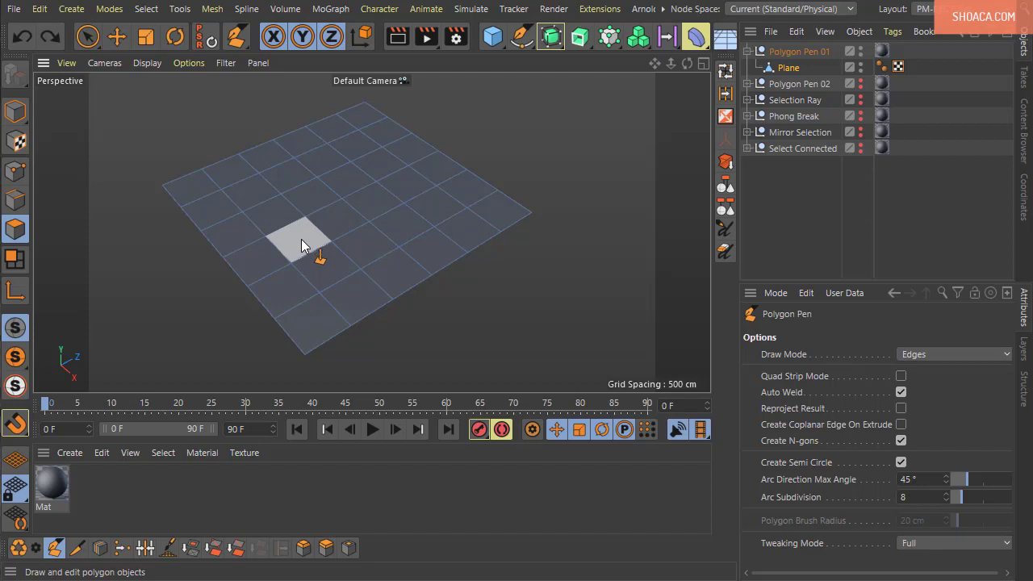
# - Raise an inner polygon of the plane upward without extruding it, twice, undoing each move
pyautogui.moveTo(301, 238); pyautogui.dragTo(302, 202)
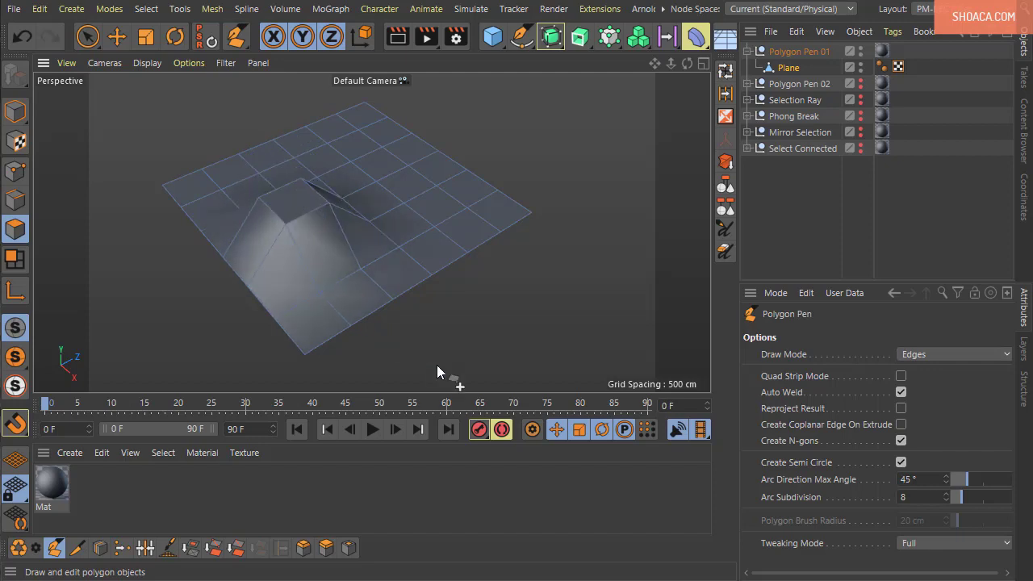
pyautogui.hotkey('ctrl', 'z')
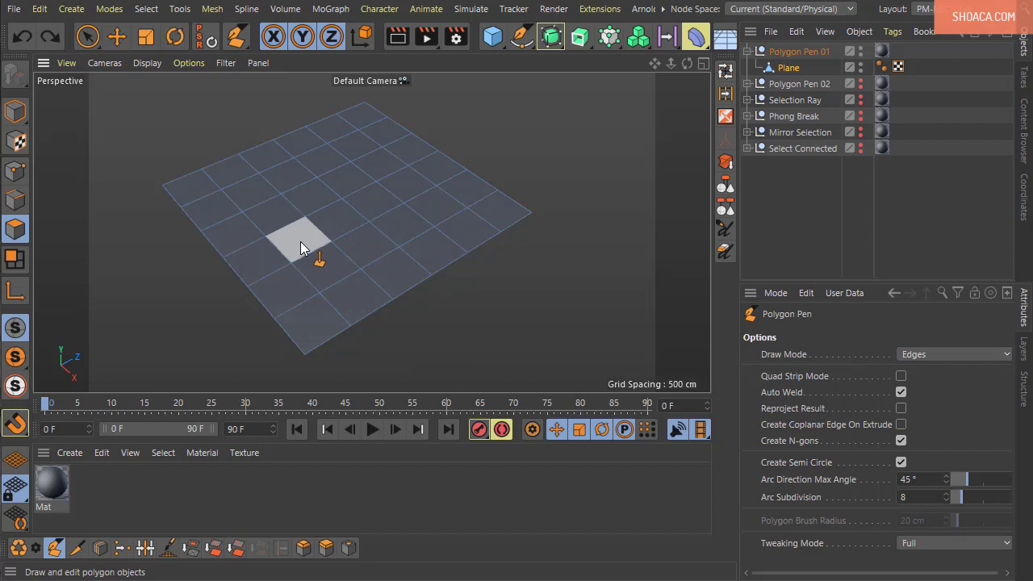
pyautogui.moveTo(301, 241); pyautogui.dragTo(302, 180)
pyautogui.hotkey('ctrl', 'z')
# - Extrude the inner polygon upward into a column and reorient its top face, undoing both attempts
pyautogui.keyDown('ctrl'); pyautogui.moveTo(300, 234); pyautogui.dragTo(295, 154); pyautogui.keyUp('ctrl')
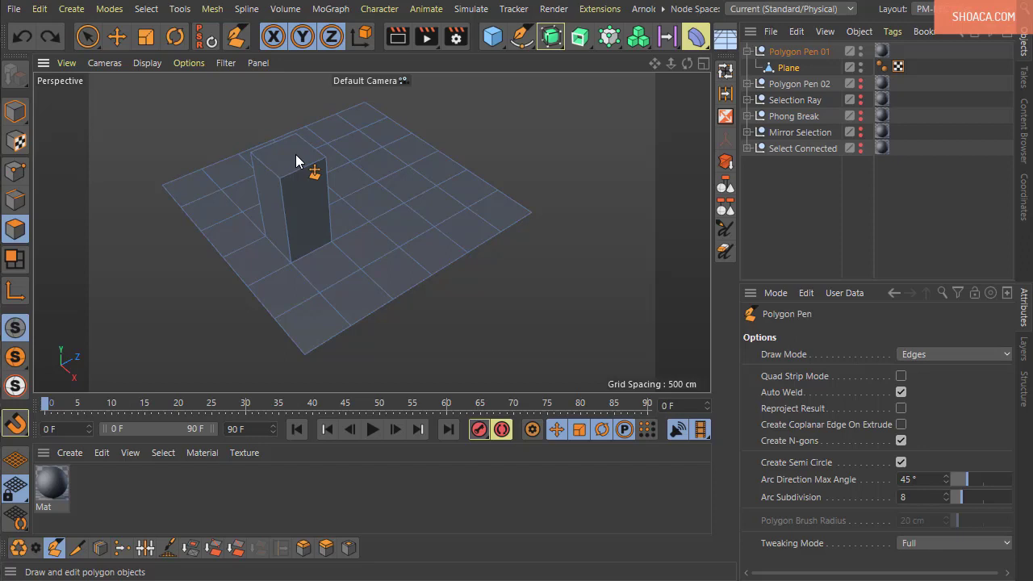
pyautogui.moveTo(295, 154); pyautogui.dragTo(533, 212)
pyautogui.hotkey('ctrl', 'z')
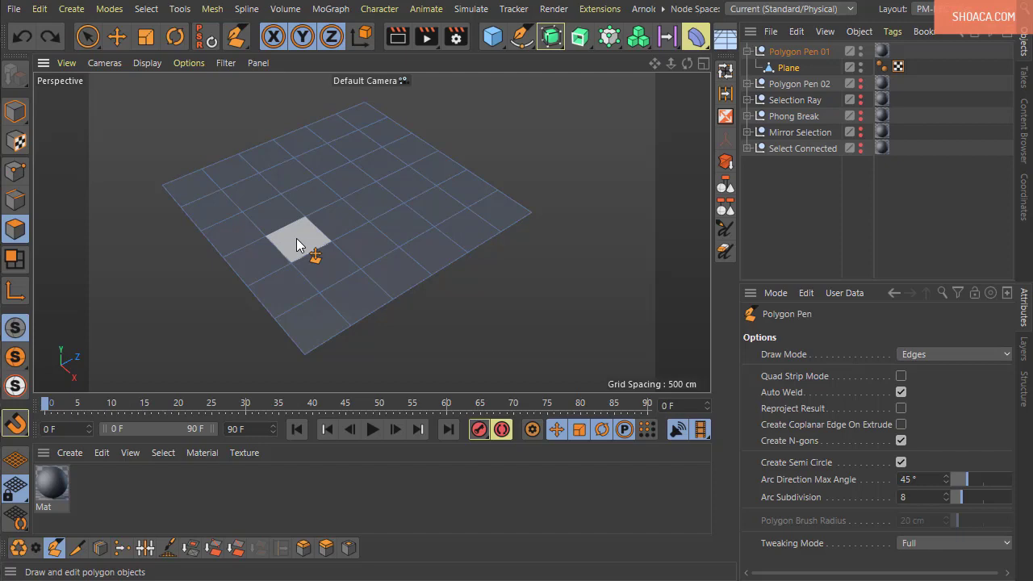
pyautogui.keyDown('ctrl'); pyautogui.moveTo(296, 238); pyautogui.dragTo(291, 161); pyautogui.keyUp('ctrl')
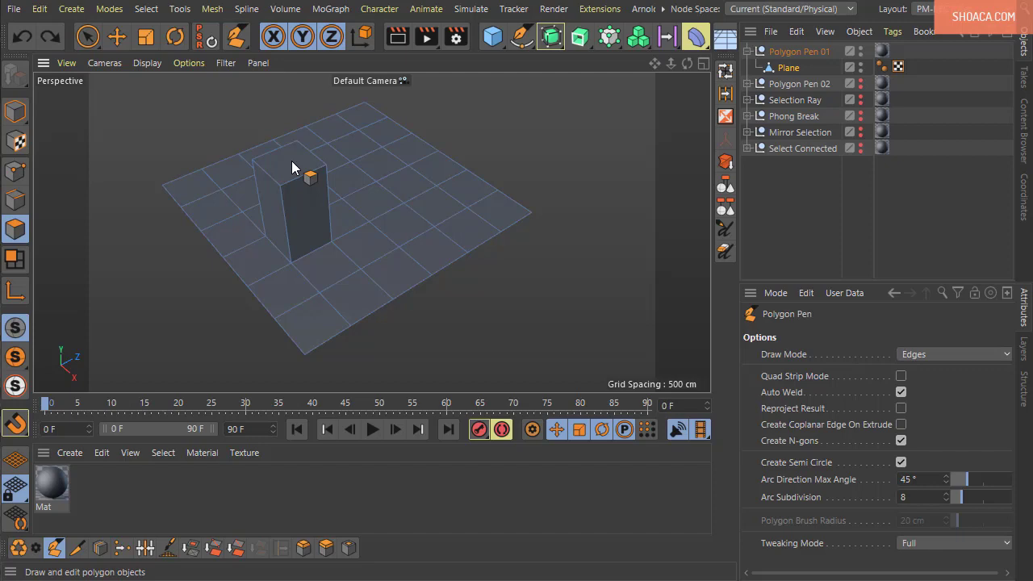
pyautogui.moveTo(297, 166); pyautogui.dragTo(459, 226)
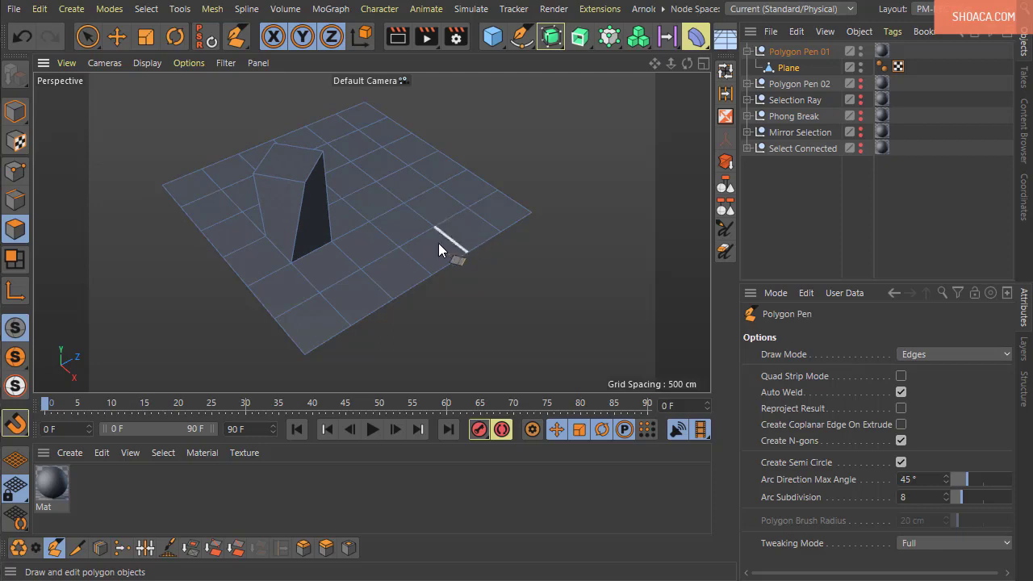
pyautogui.hotkey('ctrl', 'z')
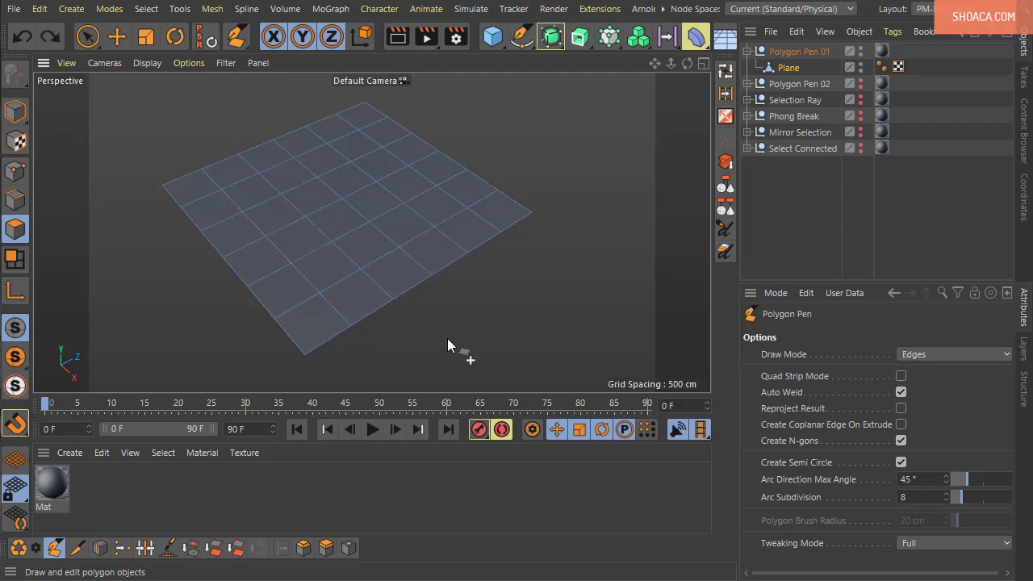
# - Remove an inner point, a border polygon and an inner polygon with the Polygon Pen, and undo the removals
pyautogui.keyDown('ctrl'); pyautogui.click(331, 242); pyautogui.keyUp('ctrl')
pyautogui.hotkey('ctrl', 'z')
pyautogui.keyDown('ctrl'); pyautogui.click(331, 242); pyautogui.keyUp('ctrl')
pyautogui.keyDown('ctrl'); pyautogui.click(235, 271); pyautogui.keyUp('ctrl')
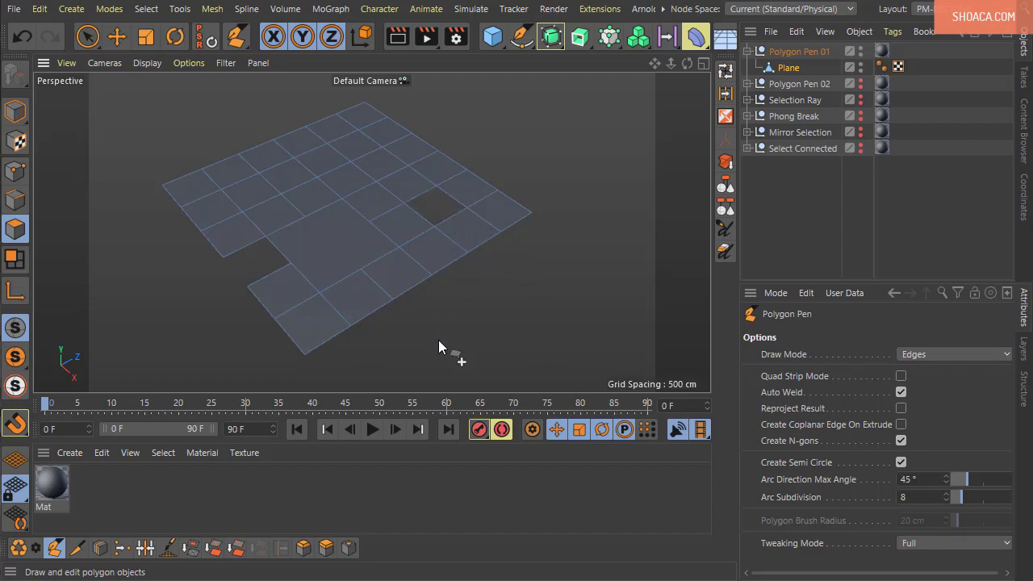
pyautogui.hotkey('ctrl', 'z')
pyautogui.hotkey('ctrl', 'z')
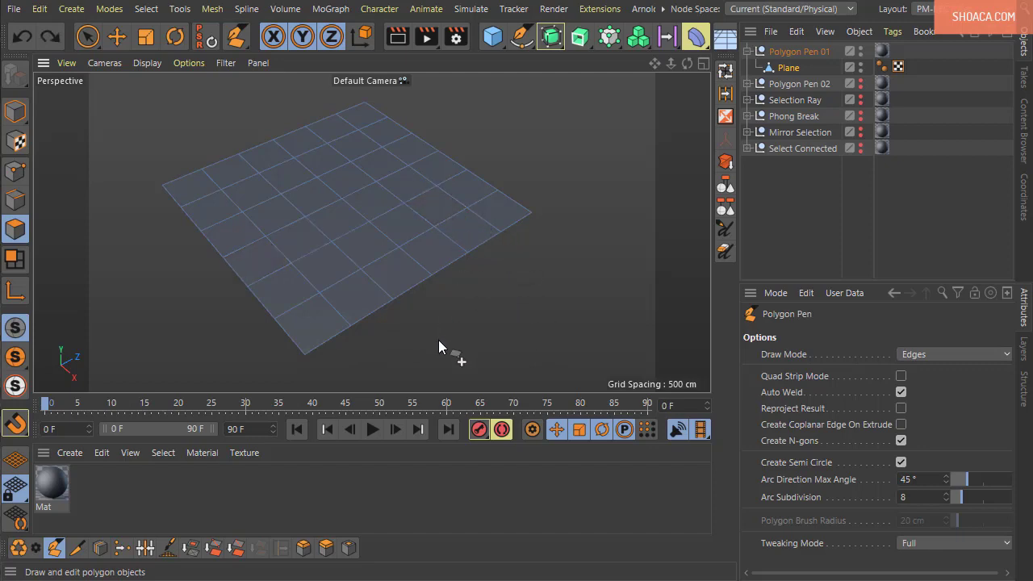
# - Remove the inner point, an inner polygon and the border polygon nearer the front corner, and undo the removals
pyautogui.keyDown('ctrl'); pyautogui.keyDown('shift'); pyautogui.click(332, 244); pyautogui.keyUp('shift'); pyautogui.keyUp('ctrl')
pyautogui.keyDown('ctrl'); pyautogui.keyDown('shift'); pyautogui.click(260, 303); pyautogui.keyUp('shift'); pyautogui.keyUp('ctrl')
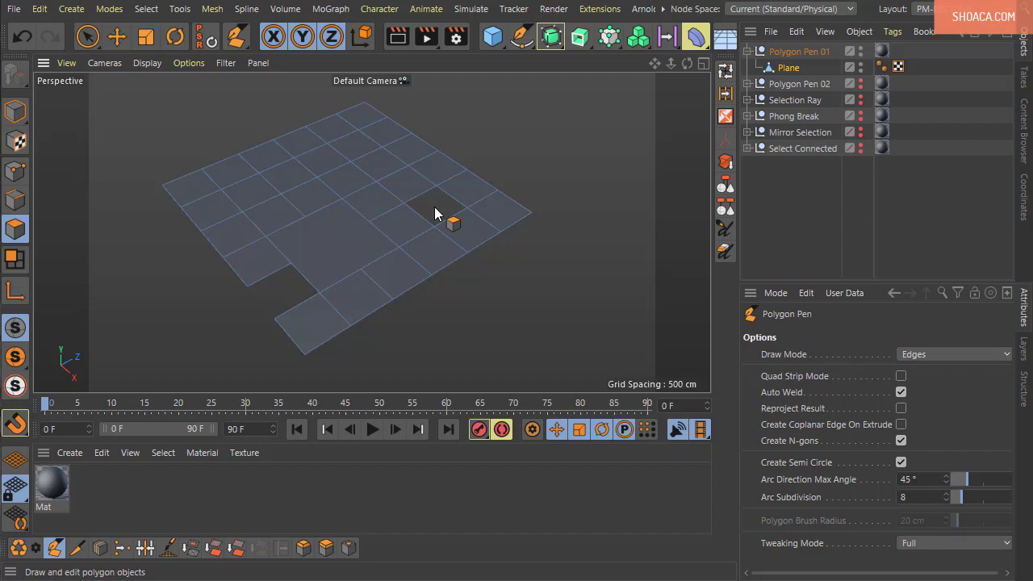
pyautogui.hotkey('ctrl', 'z')
pyautogui.hotkey('ctrl', 'z')
pyautogui.hotkey('ctrl', 'z')
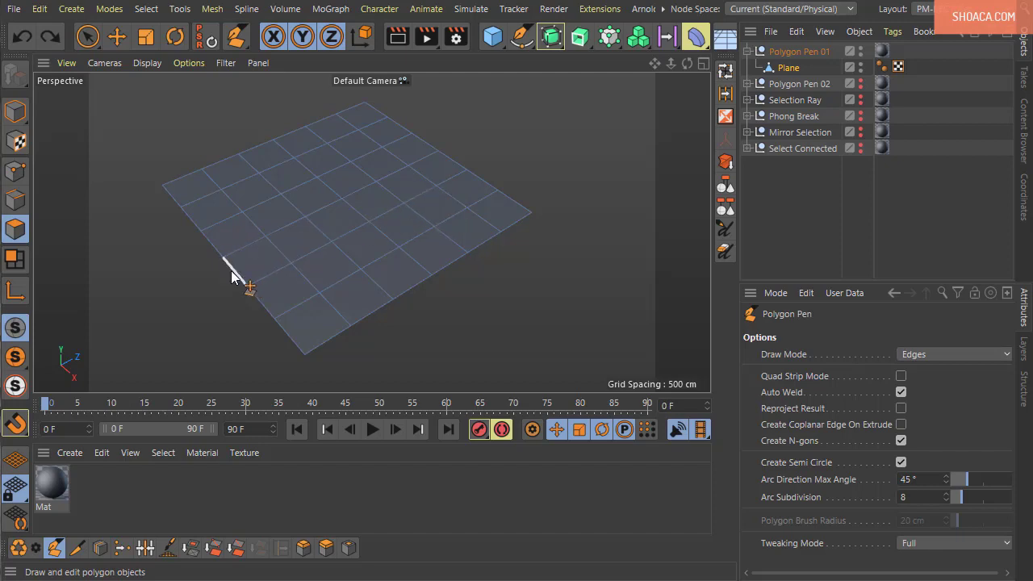
# - Subdivide a border edge of the plane with 3 subdivisions, inspect it in point mode, and undo the subdivision
pyautogui.keyDown('ctrl'); pyautogui.moveTo(235, 271); pyautogui.dragTo(237, 274); pyautogui.keyUp('ctrl')
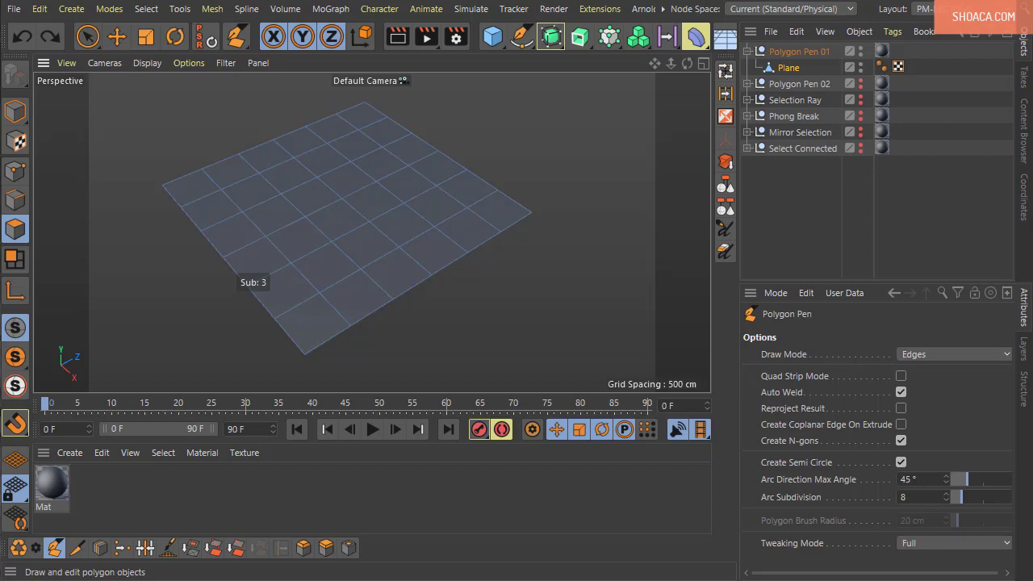
pyautogui.click(234, 271)
pyautogui.click(17, 172)
pyautogui.scroll(5, 201, 283)
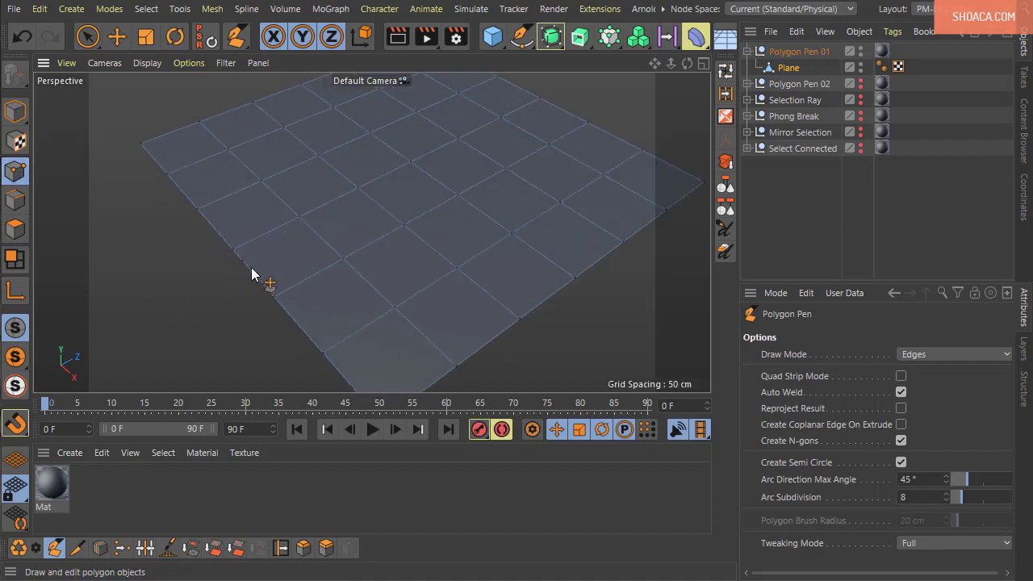
pyautogui.hotkey('ctrl', 'z')
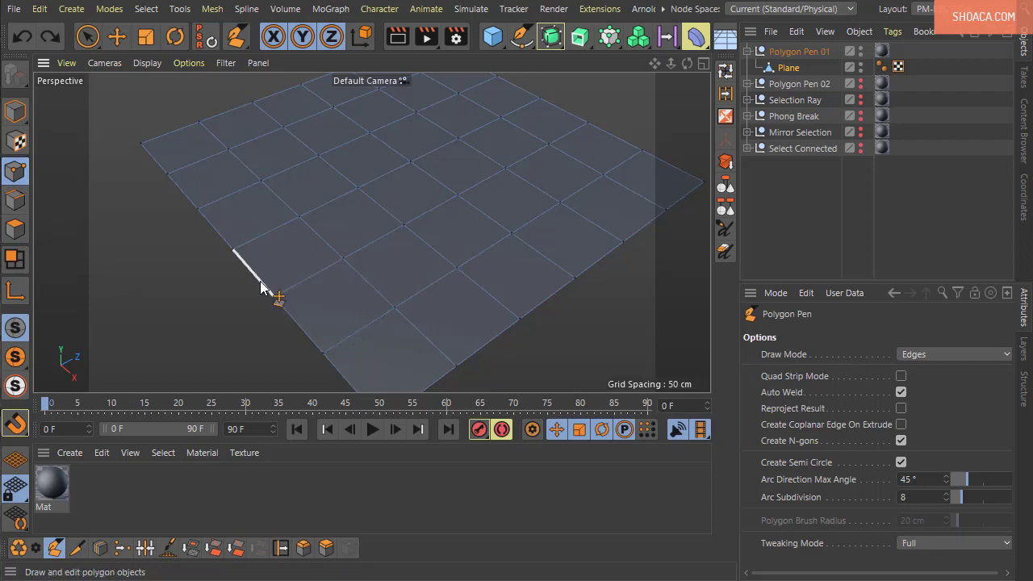
# - Subdivide the border edge in point mode and pull the added points outward into a rounded bulge
pyautogui.click(13, 172)
pyautogui.keyDown('ctrl'); pyautogui.moveTo(253, 273); pyautogui.dragTo(267, 280); pyautogui.keyUp('ctrl')
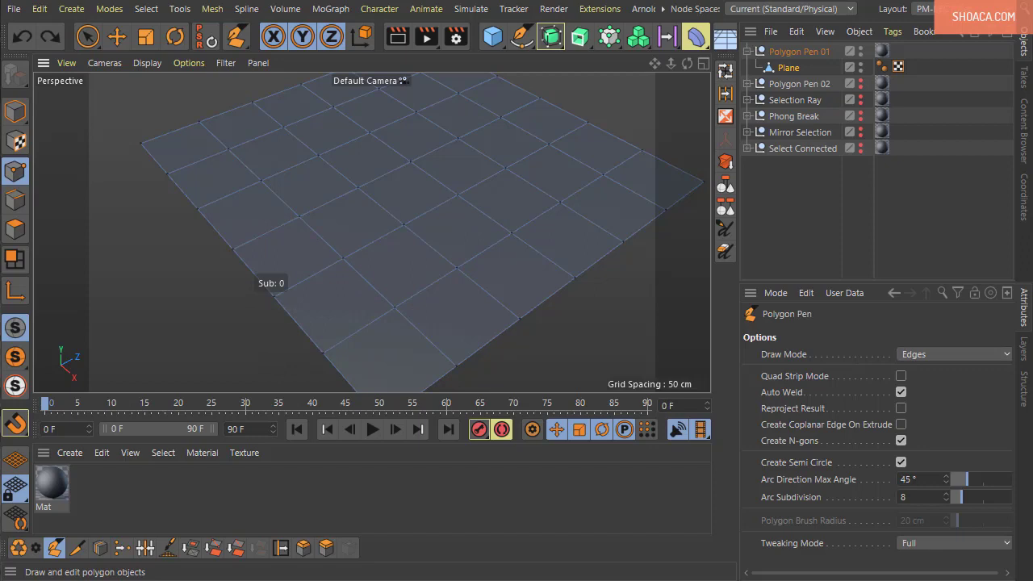
pyautogui.keyDown('ctrl'); pyautogui.scroll(1, 267, 280); pyautogui.keyUp('ctrl')
pyautogui.keyDown('ctrl'); pyautogui.scroll(1, 266, 281); pyautogui.keyUp('ctrl')
pyautogui.moveTo(252, 274); pyautogui.dragTo(252, 274)
pyautogui.moveTo(255, 272); pyautogui.dragTo(256, 302)
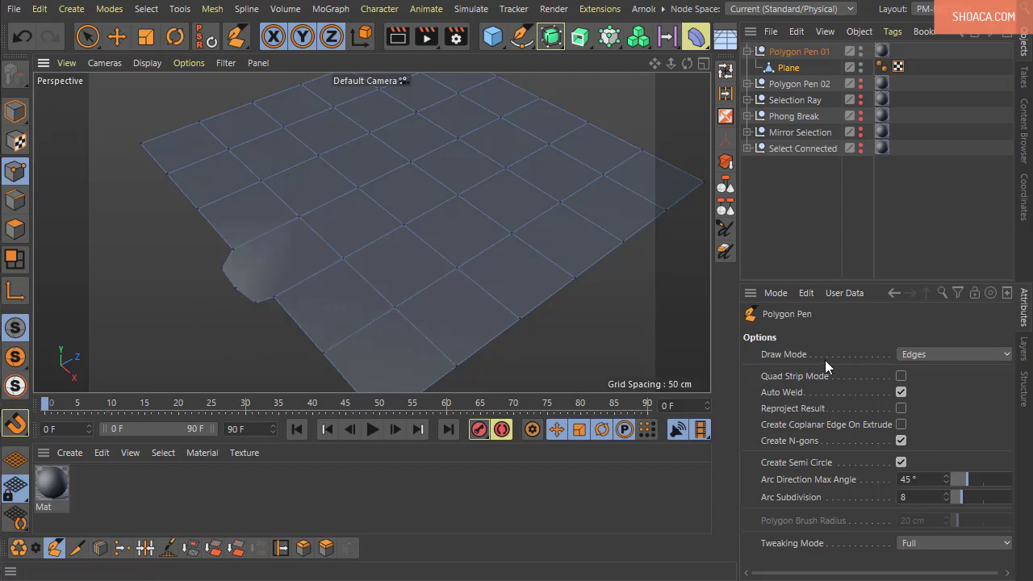
# - Check the Draw Mode options, keep Edges, and undo the bulge and the border edge's subdivision
pyautogui.click(955, 354)
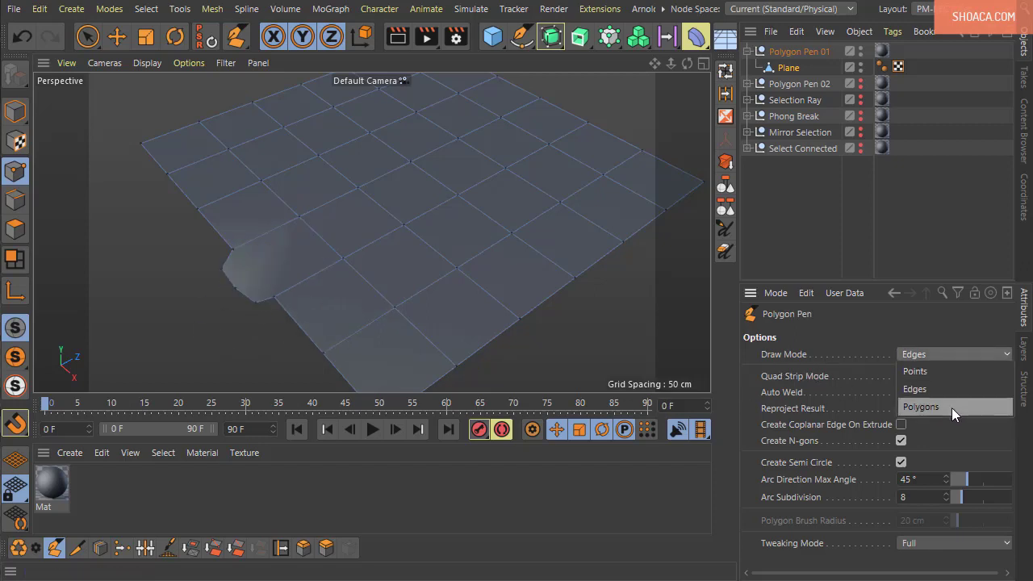
pyautogui.click(920, 355)
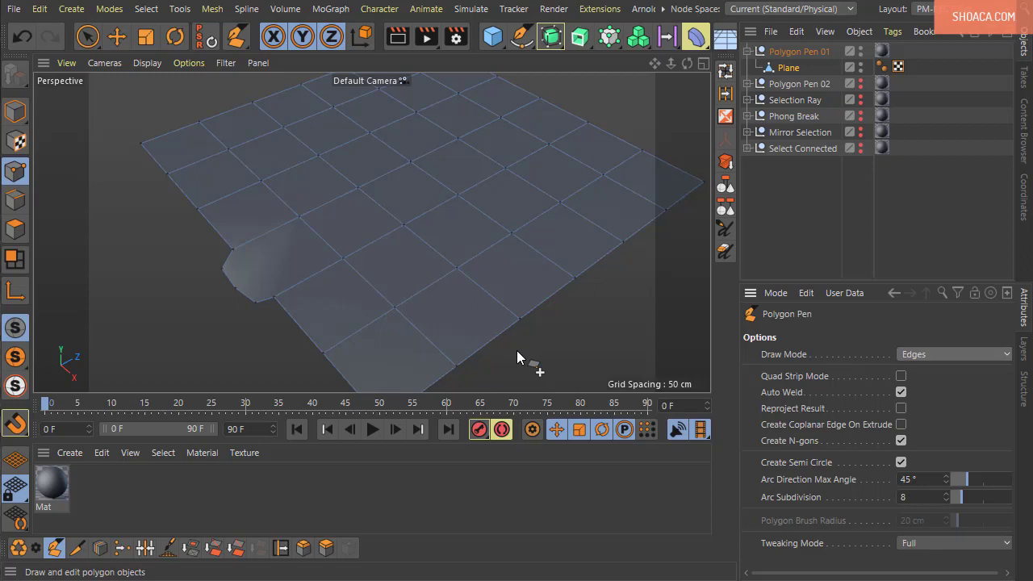
pyautogui.hotkey('ctrl', 'z')
pyautogui.hotkey('ctrl', 'z')
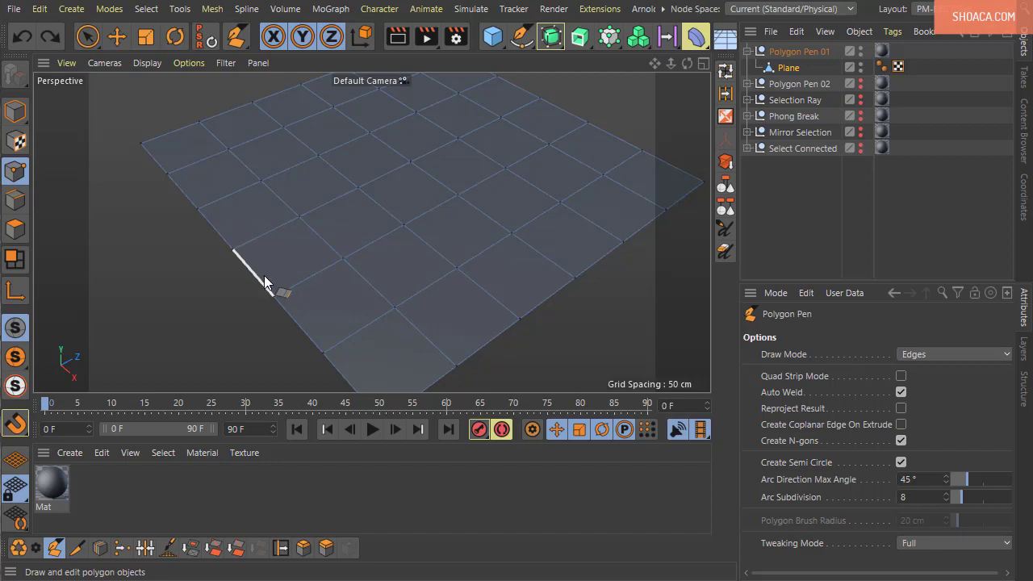
# - Try to bend the plane's border edge outward into an arc with Create Semi Circle enabled
pyautogui.keyDown('alt'); pyautogui.moveTo(255, 324); pyautogui.dragTo(222, 325); pyautogui.keyUp('alt')
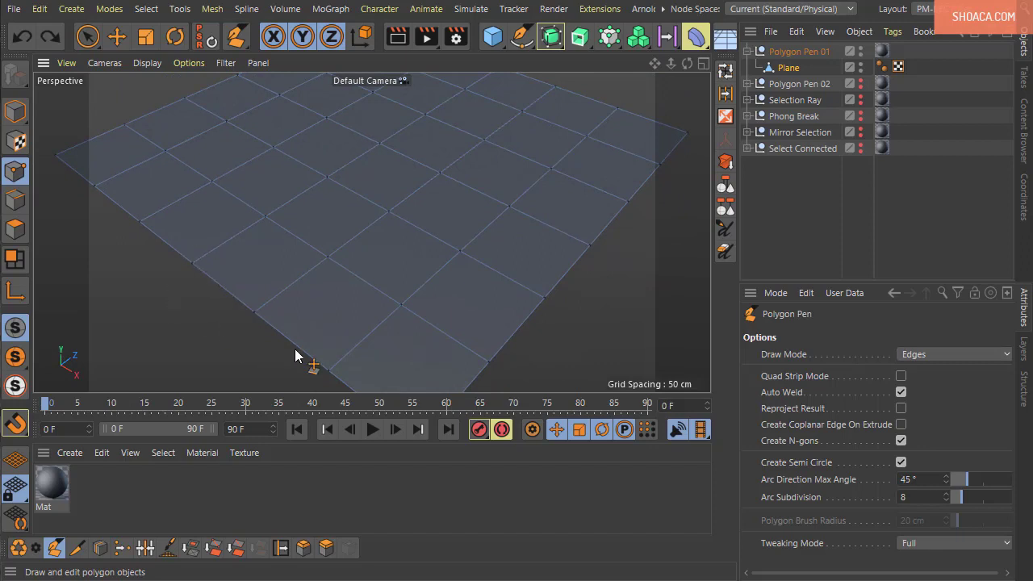
pyautogui.keyDown('alt'); pyautogui.moveTo(288, 356); pyautogui.dragTo(257, 331); pyautogui.keyUp('alt')
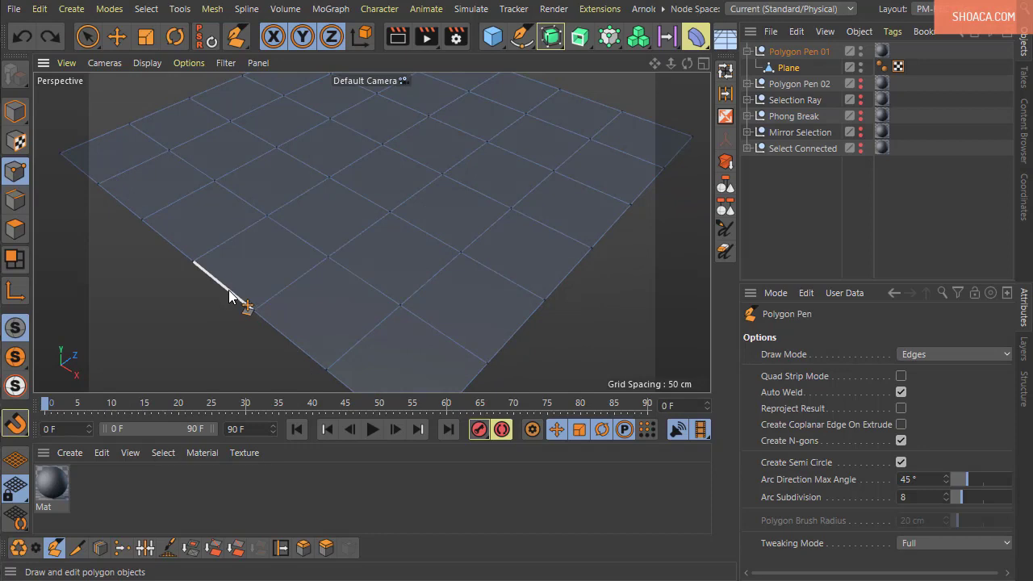
pyautogui.moveTo(229, 291); pyautogui.dragTo(226, 294)
pyautogui.moveTo(186, 315); pyautogui.dragTo(192, 269)
pyautogui.moveTo(180, 307); pyautogui.dragTo(229, 321)
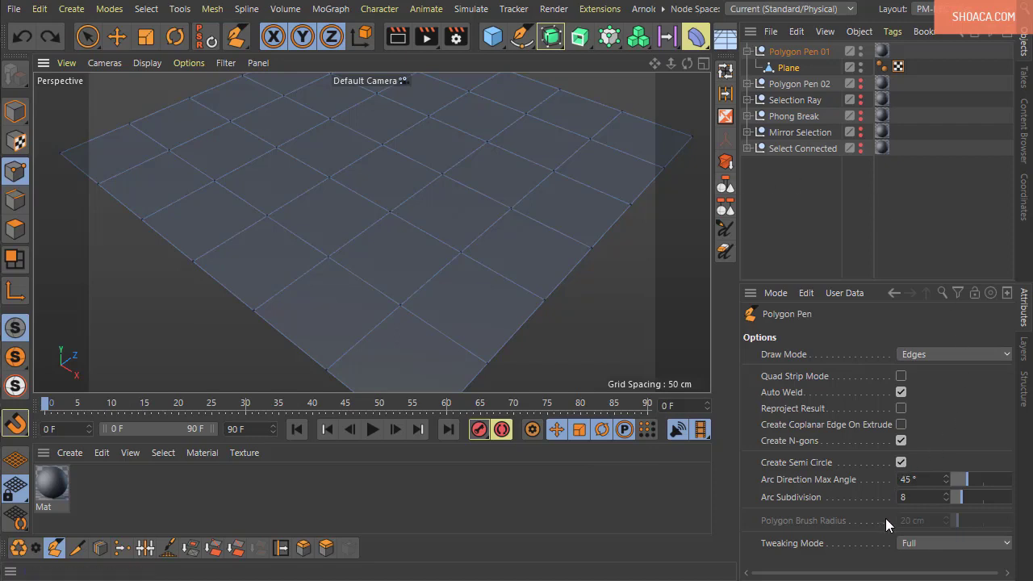
# - Disable Create Semi Circle, bend the border edge outward into a large arc with 7 subdivisions, and undo the arc
pyautogui.click(901, 463)
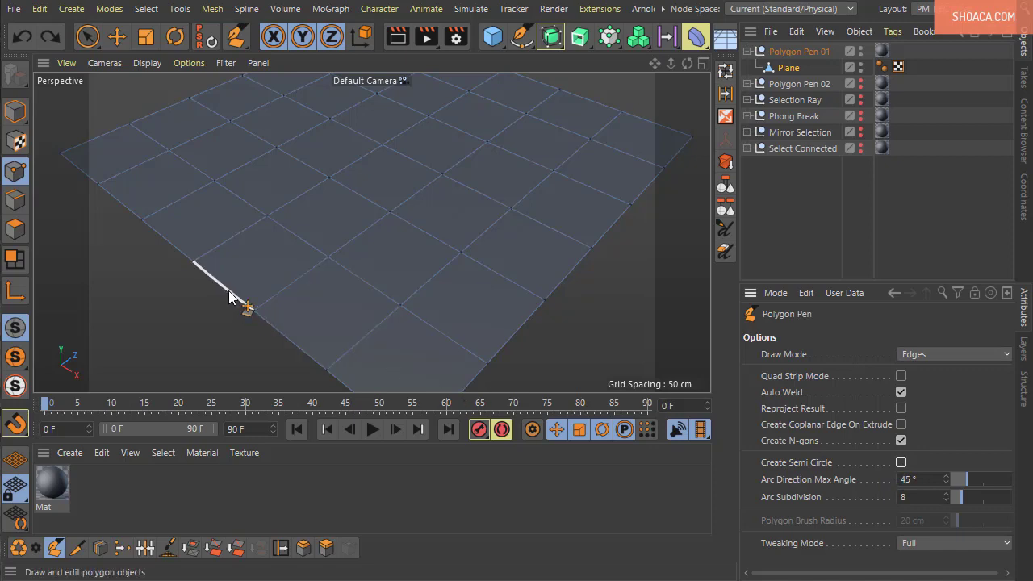
pyautogui.moveTo(223, 294); pyautogui.dragTo(150, 370)
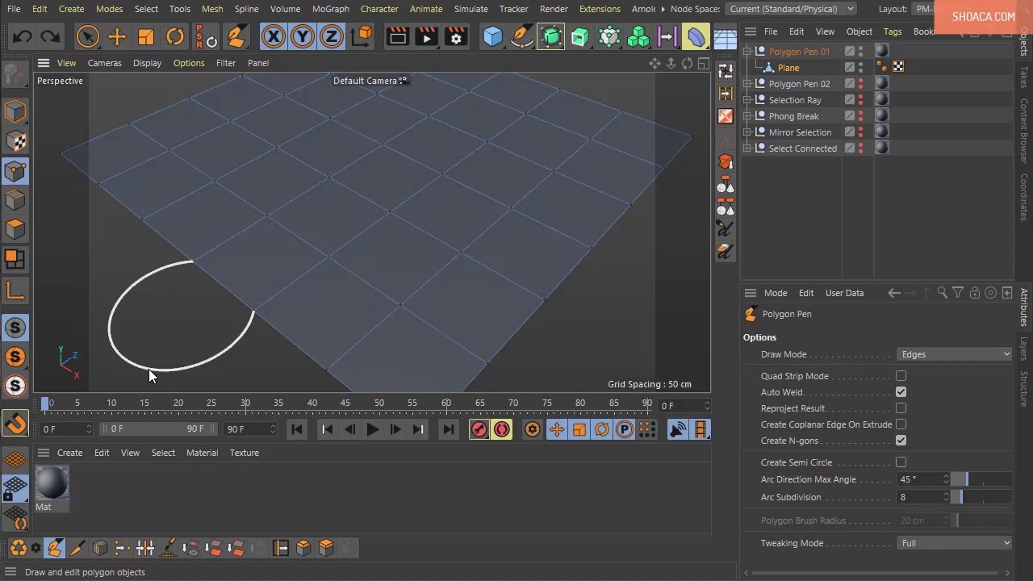
pyautogui.moveTo(149, 368); pyautogui.dragTo(149, 369)
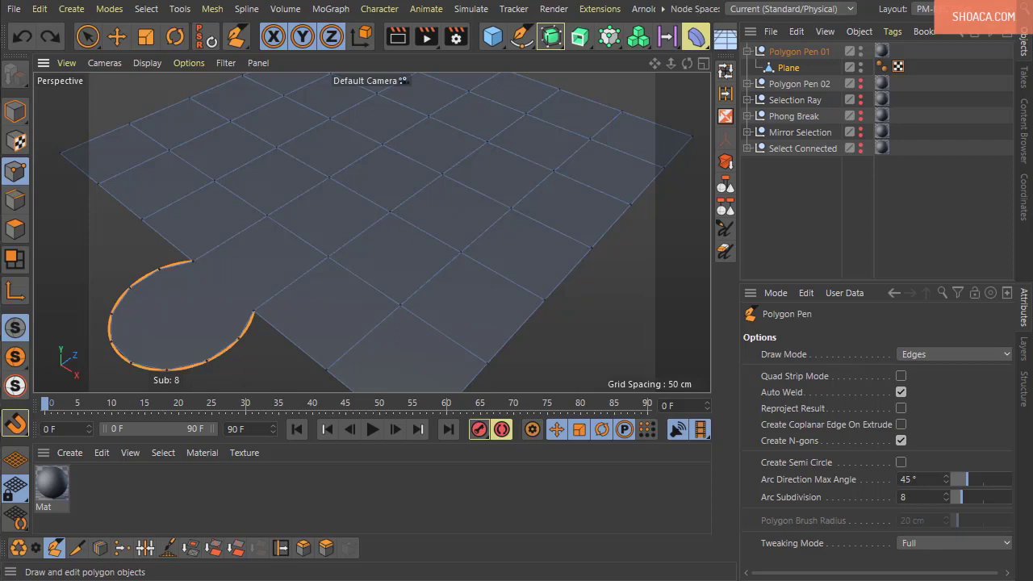
pyautogui.moveTo(962, 497); pyautogui.dragTo(960, 497)
pyautogui.click(151, 368)
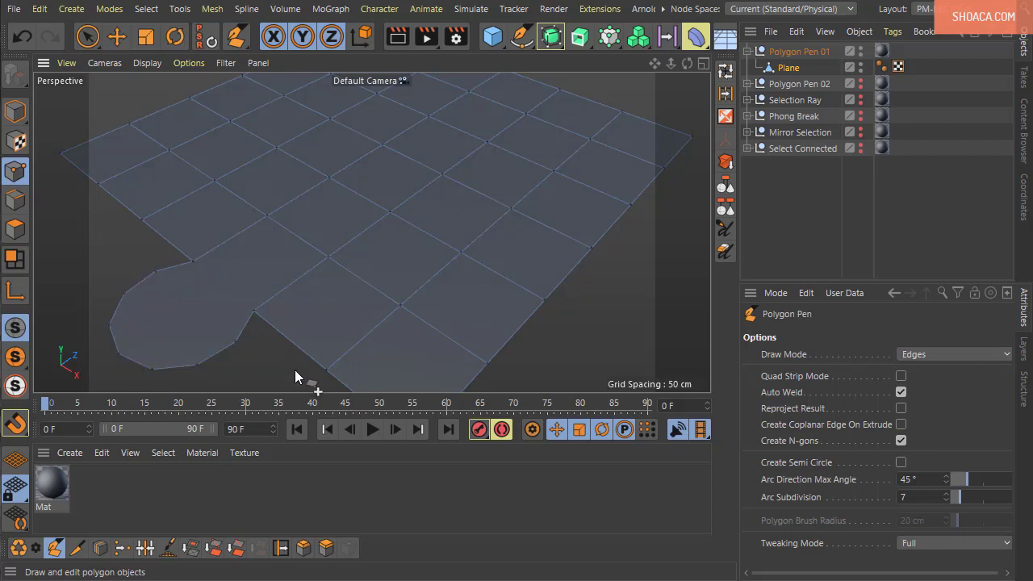
pyautogui.hotkey('ctrl', 'z')
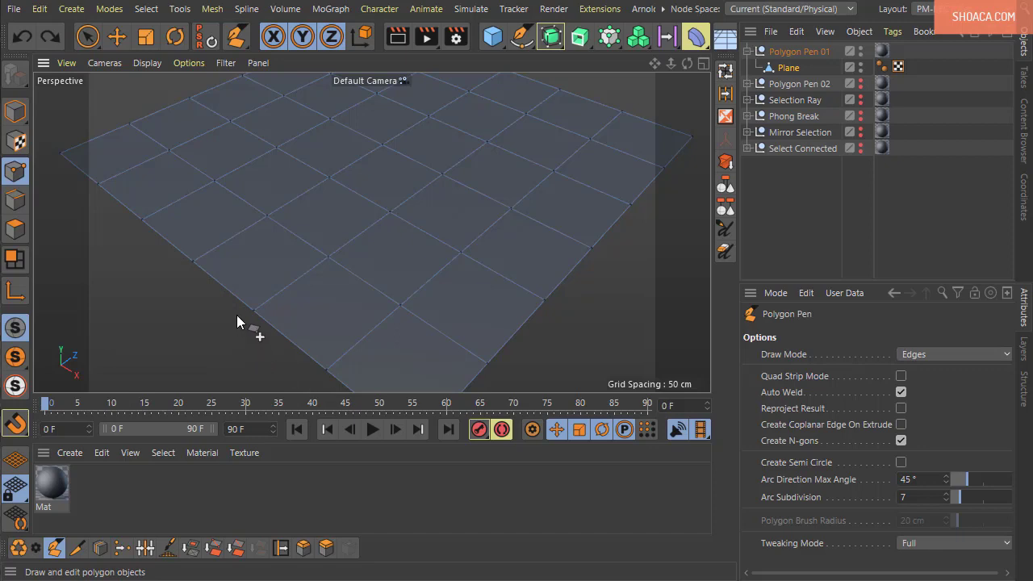
# - Bend the same border edge outward into a large arc with 32 subdivisions, and undo the arc
pyautogui.moveTo(236, 315)
pyautogui.mouseDown()
pyautogui.moveTo(235, 305)
pyautogui.moveTo(231, 319)
pyautogui.moveTo(165, 357)
pyautogui.moveTo(115, 368)
pyautogui.moveTo(322, 259)
pyautogui.moveTo(493, 256)
pyautogui.moveTo(261, 278)
pyautogui.moveTo(176, 331)
pyautogui.moveTo(140, 373)
pyautogui.mouseUp()
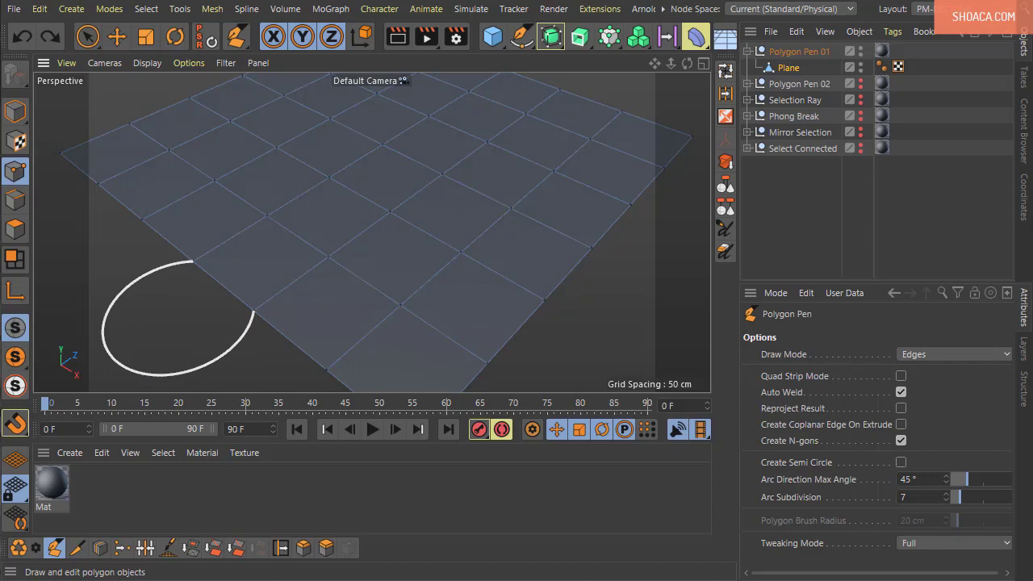
pyautogui.scroll(8, 140, 372)
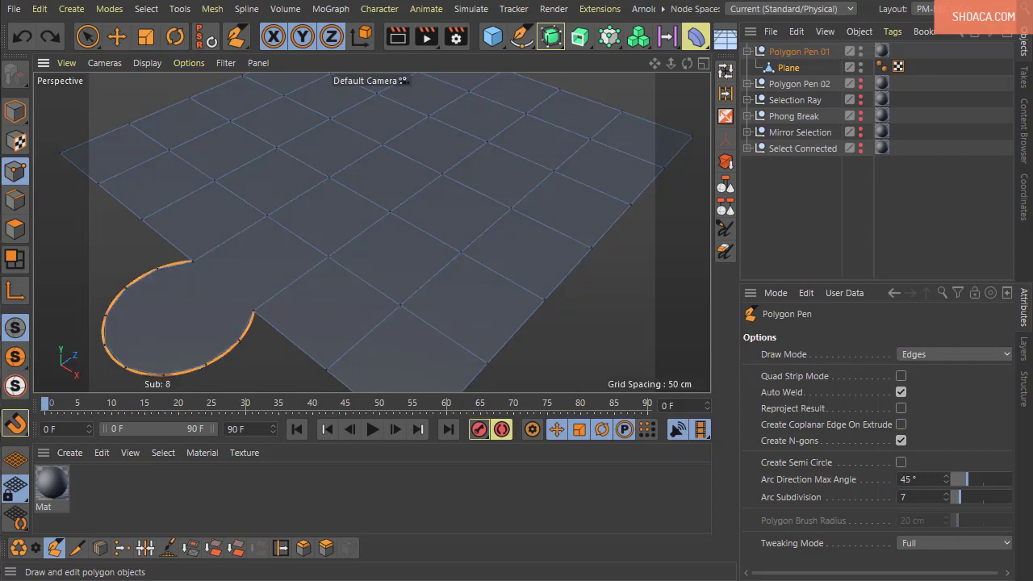
pyautogui.scroll(20, 140, 373)
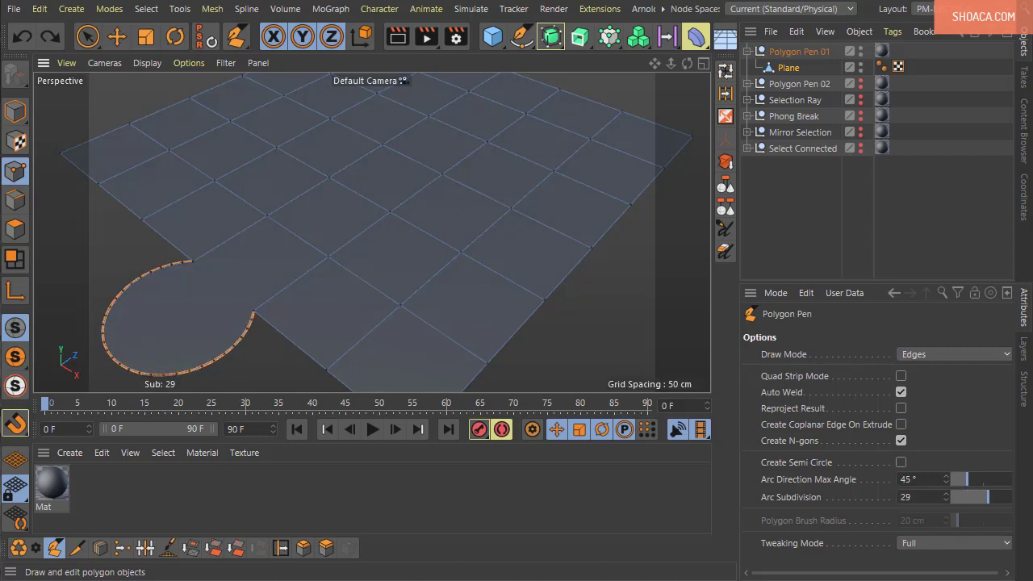
pyautogui.scroll(-20, 140, 373)
pyautogui.scroll(20, 139, 372)
pyautogui.moveTo(139, 372); pyautogui.dragTo(139, 380)
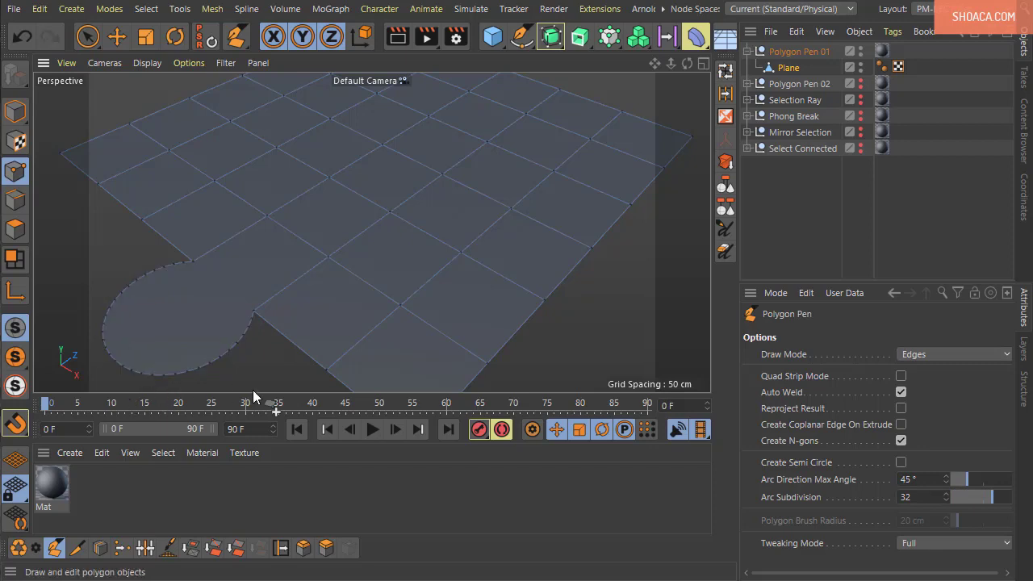
pyautogui.hotkey('ctrl', 'z')
# - Enable Create Semi Circle and bend an inner edge near the front corner into a semicircle with 5 subdivisions
pyautogui.keyDown('alt'); pyautogui.moveTo(610, 280); pyautogui.dragTo(556, 297); pyautogui.keyUp('alt')
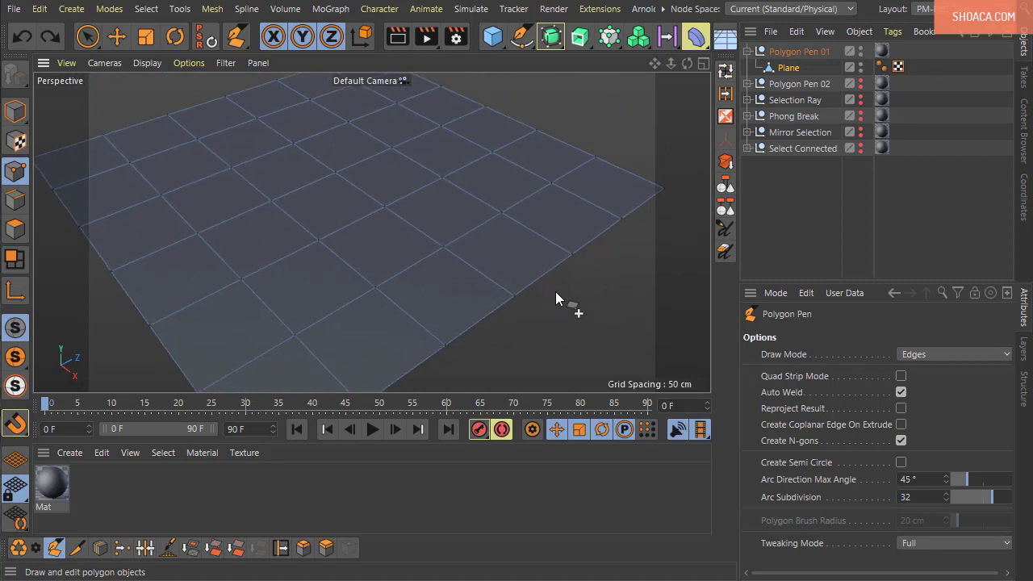
pyautogui.click(900, 463)
pyautogui.keyDown('ctrl'); pyautogui.keyDown('shift'); pyautogui.moveTo(265, 309); pyautogui.dragTo(257, 311); pyautogui.keyUp('shift'); pyautogui.keyUp('ctrl')
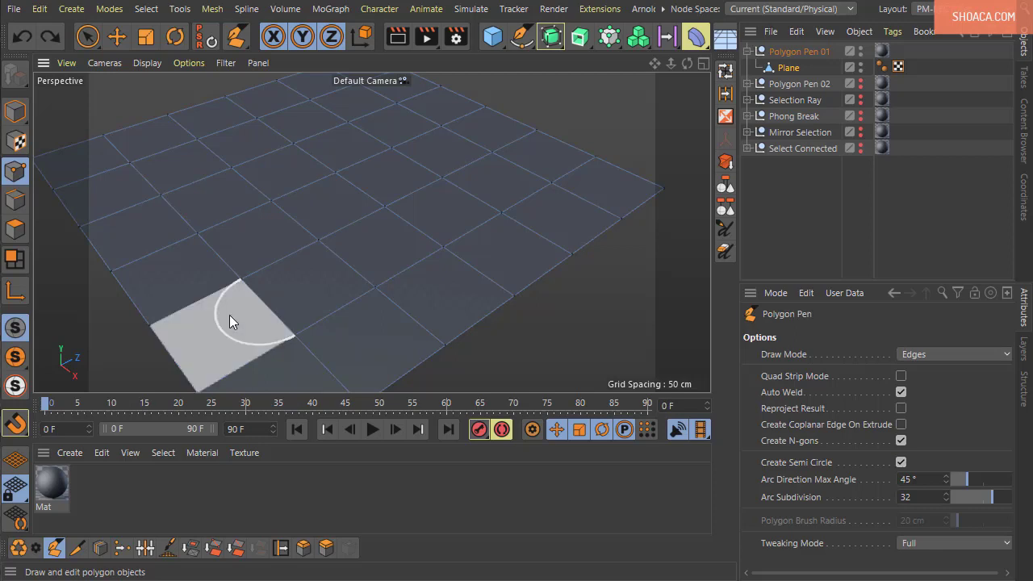
pyautogui.moveTo(230, 315); pyautogui.dragTo(206, 316, button='middle')
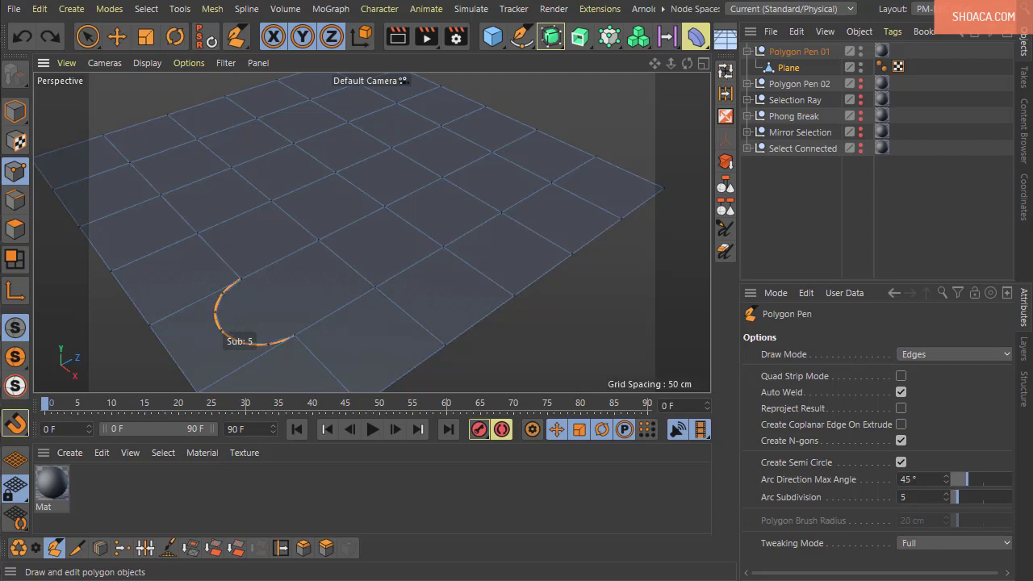
pyautogui.moveTo(206, 316); pyautogui.dragTo(206, 315, button='middle')
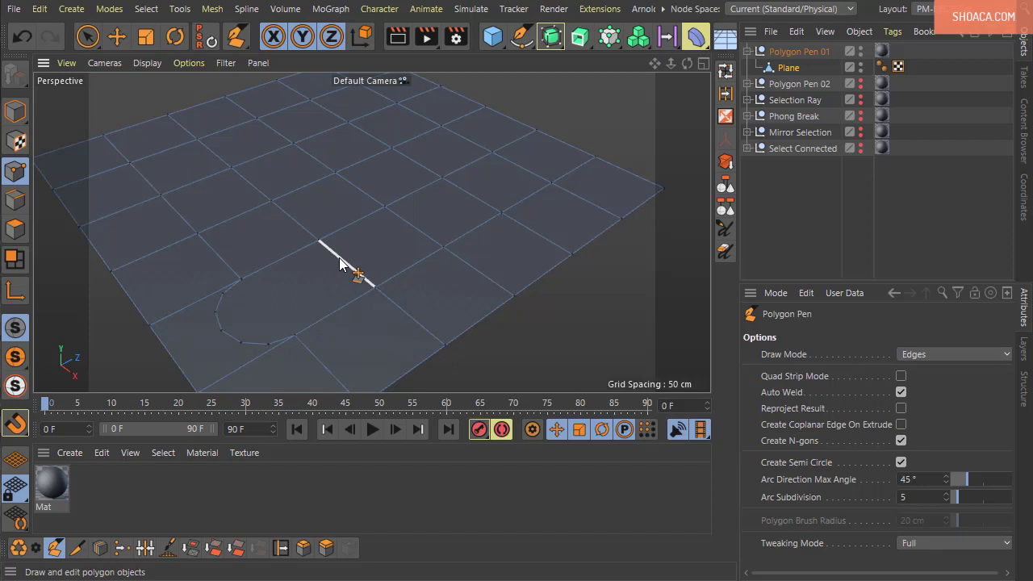
# - Bend the polygon's opposite edge outward into a matching semicircle with 5 subdivisions to complete a rounded slot outline
pyautogui.moveTo(340, 259); pyautogui.dragTo(371, 257)
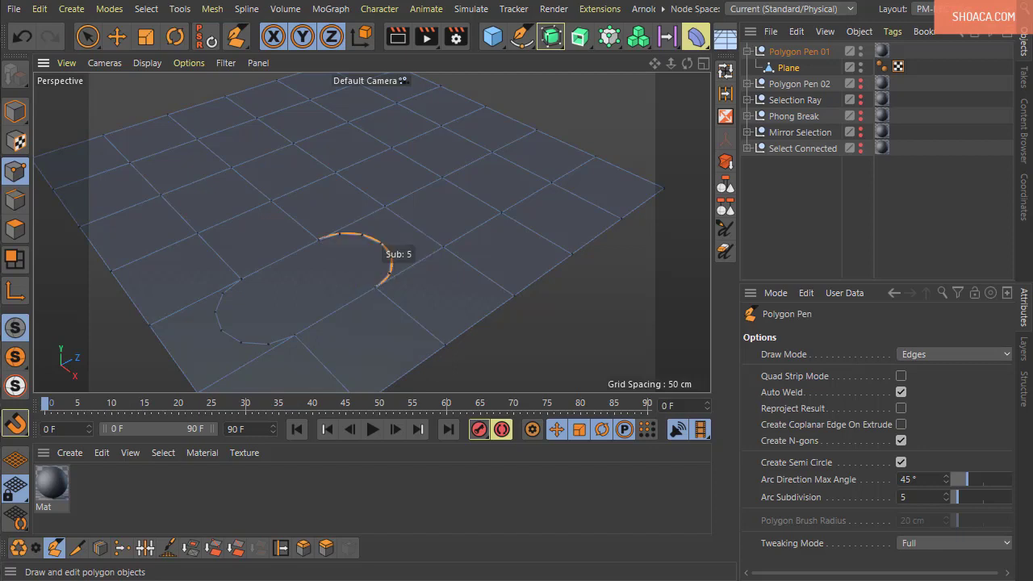
pyautogui.scroll(1, 377, 254)
pyautogui.scroll(-2, 377, 255)
pyautogui.scroll(1, 378, 255)
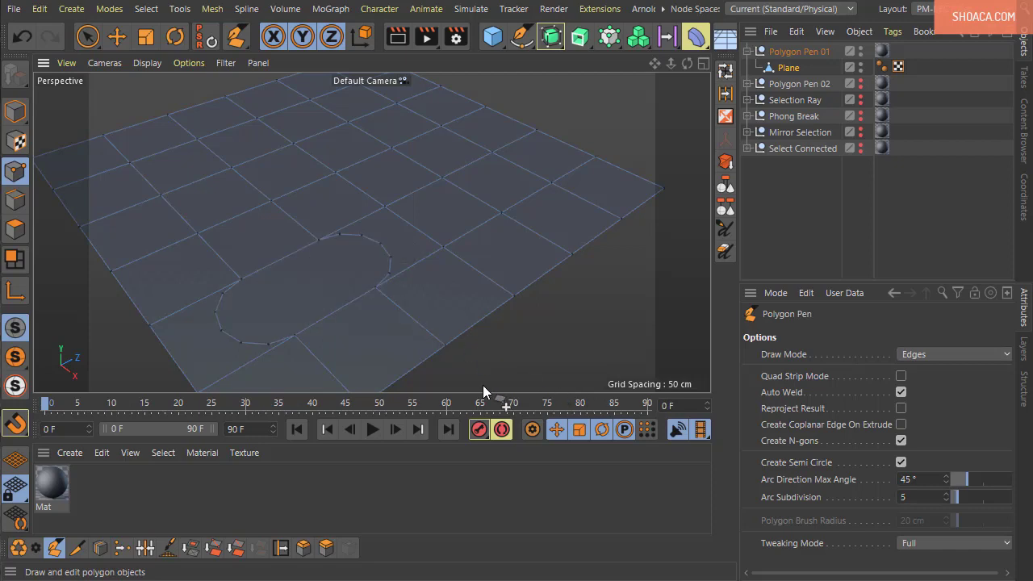
# - Extrude the rounded slot polygon downward in polygon mode to form a recess in the plane
pyautogui.click(15, 229)
pyautogui.click(328, 288)
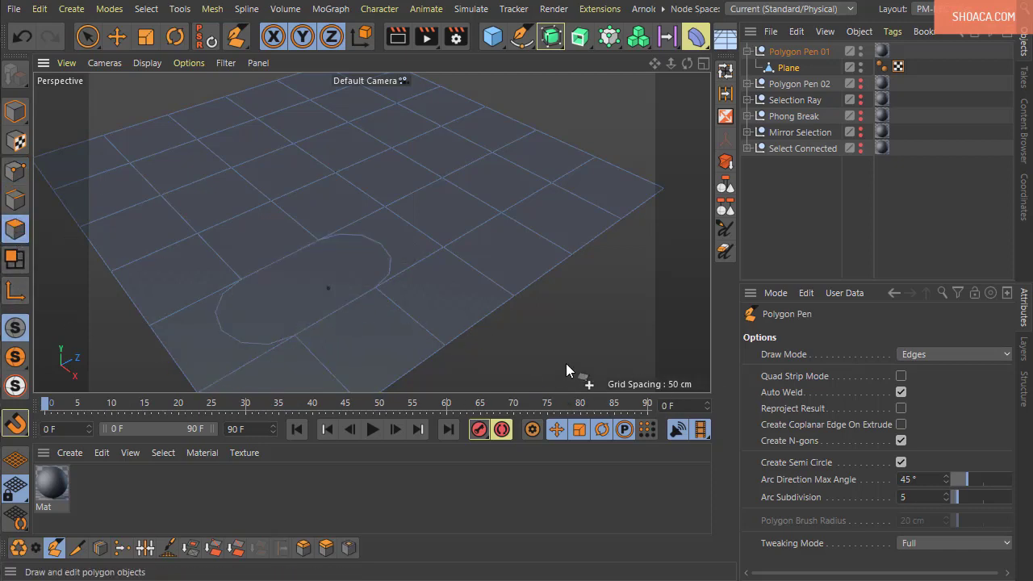
pyautogui.hotkey('ctrl', 'z')
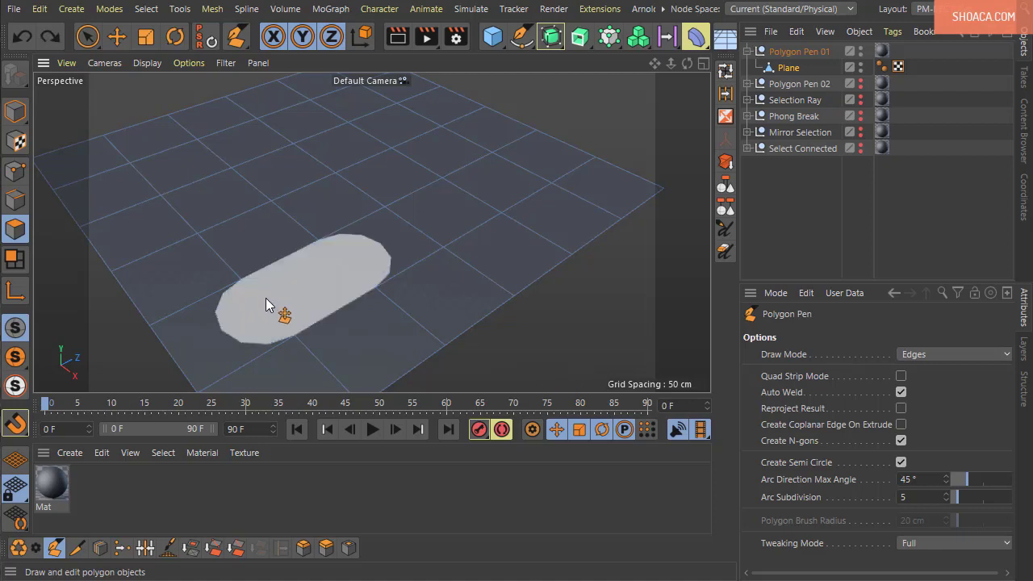
pyautogui.keyDown('ctrl'); pyautogui.moveTo(287, 295); pyautogui.dragTo(288, 338); pyautogui.keyUp('ctrl')
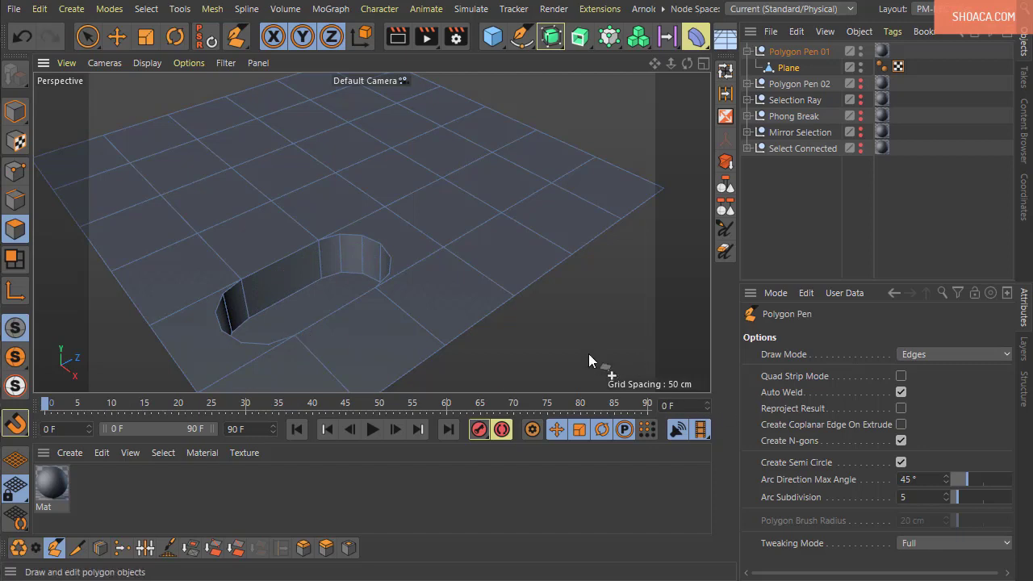
# - Inspect the slot recess from several angles and undo its extrusion and both semicircular edges
pyautogui.keyDown('alt'); pyautogui.moveTo(589, 355); pyautogui.dragTo(230, 232); pyautogui.keyUp('alt')
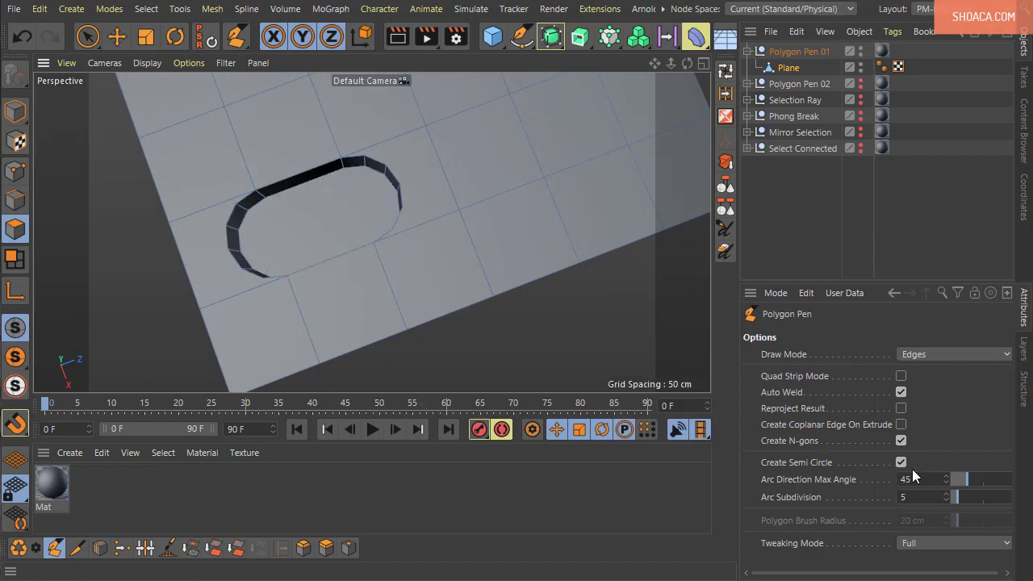
pyautogui.keyDown('alt'); pyautogui.moveTo(521, 321); pyautogui.dragTo(511, 292); pyautogui.keyUp('alt')
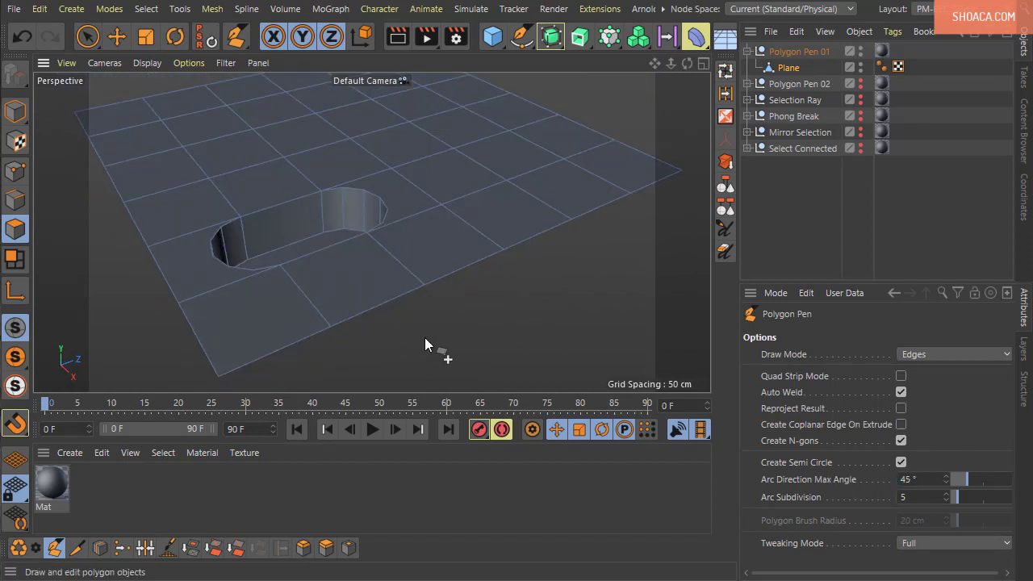
pyautogui.hotkey('ctrl', 'z')
pyautogui.hotkey('ctrl', 'z')
pyautogui.hotkey('ctrl', 'z')
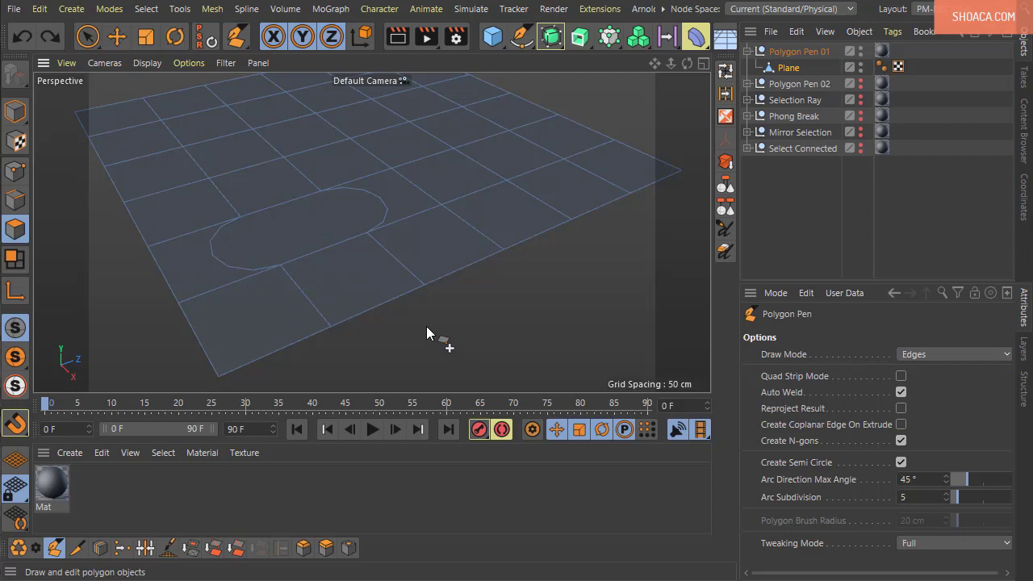
# - Insert points on the plane's border edge, move one along the edge in point mode, and undo the changes
pyautogui.keyDown('alt'); pyautogui.moveTo(445, 325); pyautogui.dragTo(461, 341); pyautogui.keyUp('alt')
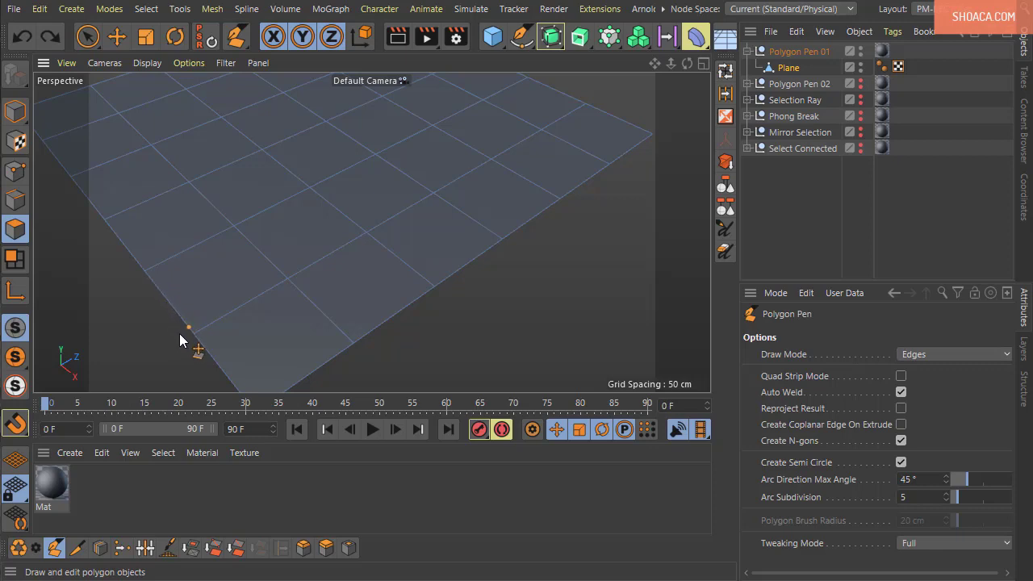
pyautogui.click(169, 301)
pyautogui.click(153, 284)
pyautogui.click(15, 171)
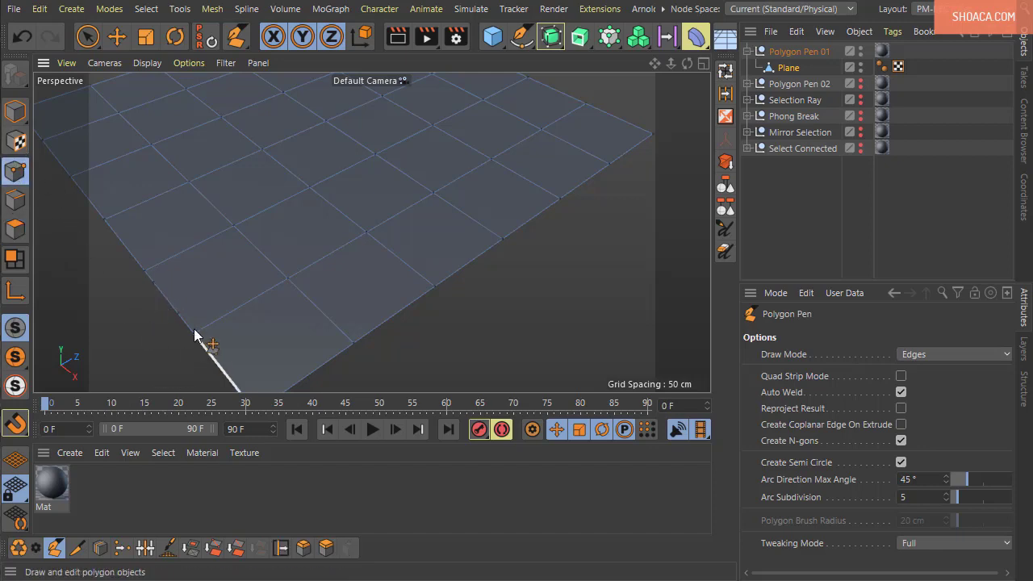
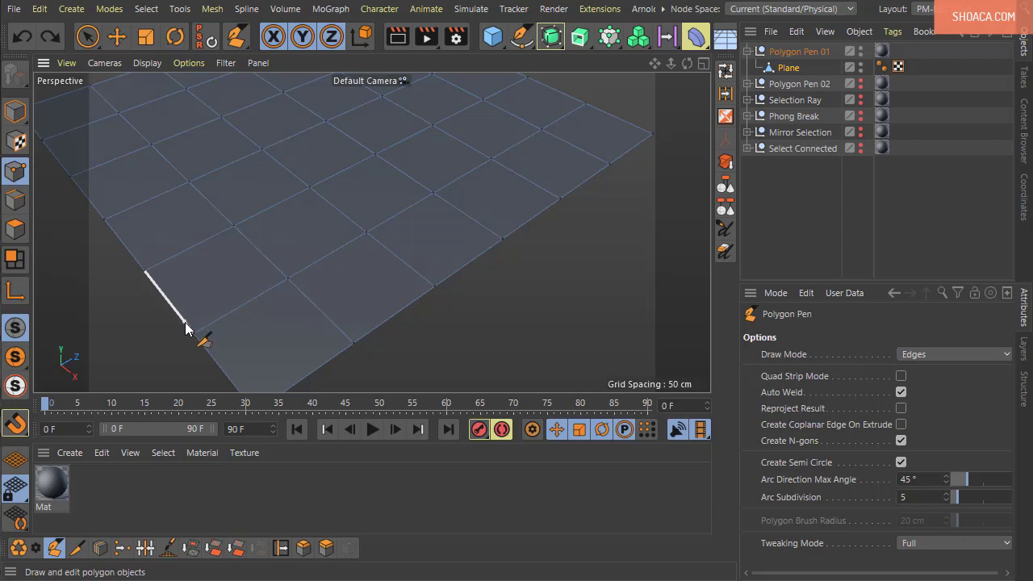
pyautogui.click(153, 284)
pyautogui.moveTo(152, 284)
pyautogui.mouseDown()
pyautogui.moveTo(190, 336)
pyautogui.moveTo(171, 307)
pyautogui.moveTo(181, 322)
pyautogui.mouseUp()
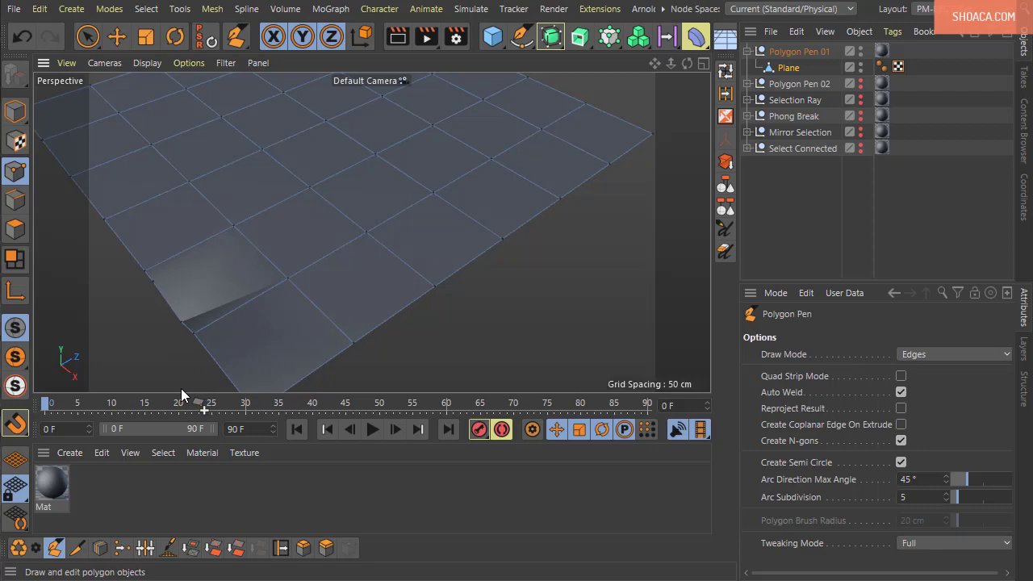
pyautogui.hotkey('ctrl', 'z')
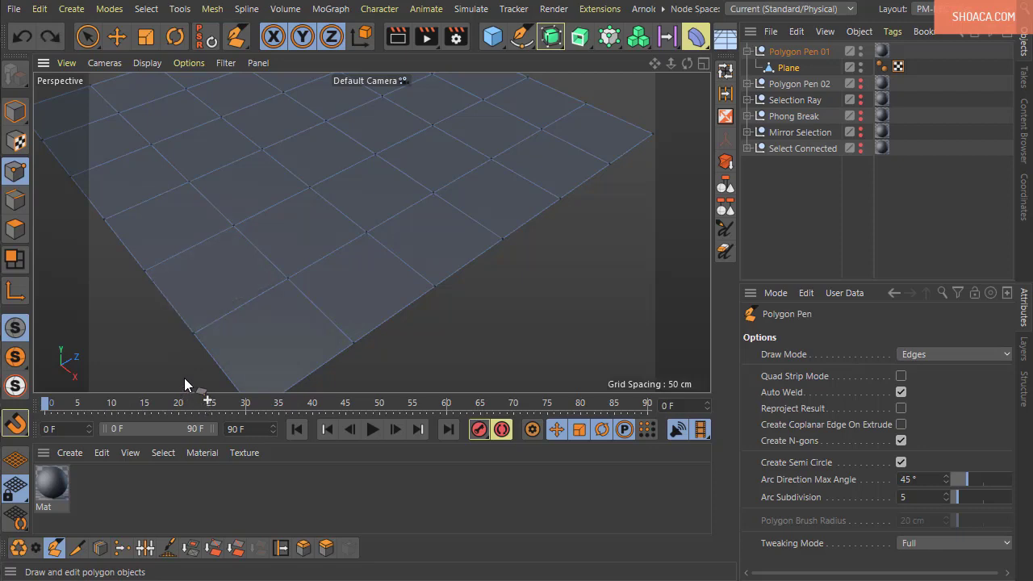
# - Add points to the border edge, pull the segment between them outward, and undo the edits
pyautogui.click(171, 304)
pyautogui.moveTo(162, 292); pyautogui.dragTo(166, 342)
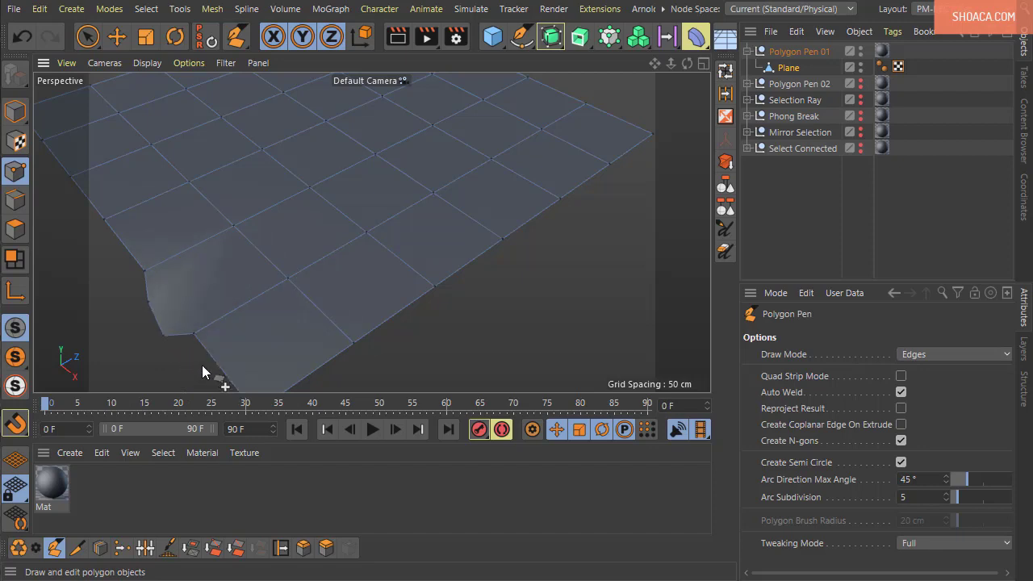
pyautogui.hotkey('ctrl', 'z')
pyautogui.hotkey('ctrl', 'z')
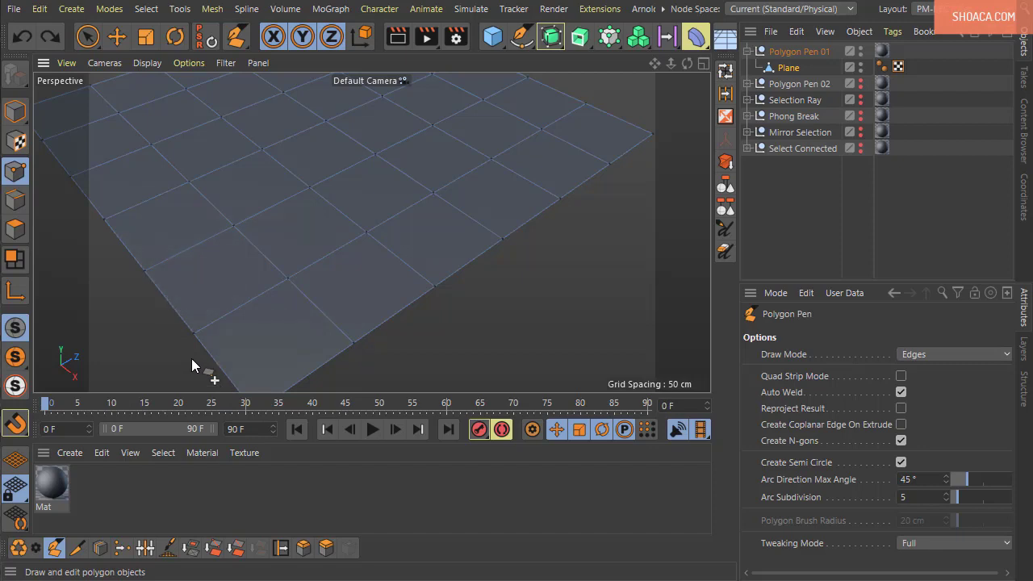
pyautogui.keyDown('alt'); pyautogui.moveTo(151, 390); pyautogui.dragTo(247, 344); pyautogui.keyUp('alt')
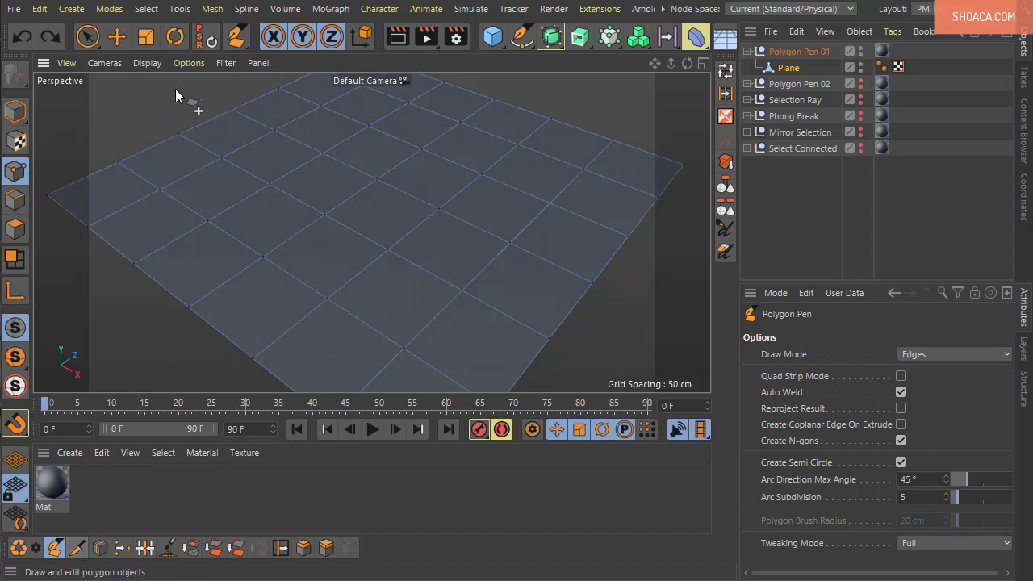
# - Draw two crossing diagonal edges between opposite corner points of one quad in the plane with the Polygon Pen
pyautogui.click(212, 8)
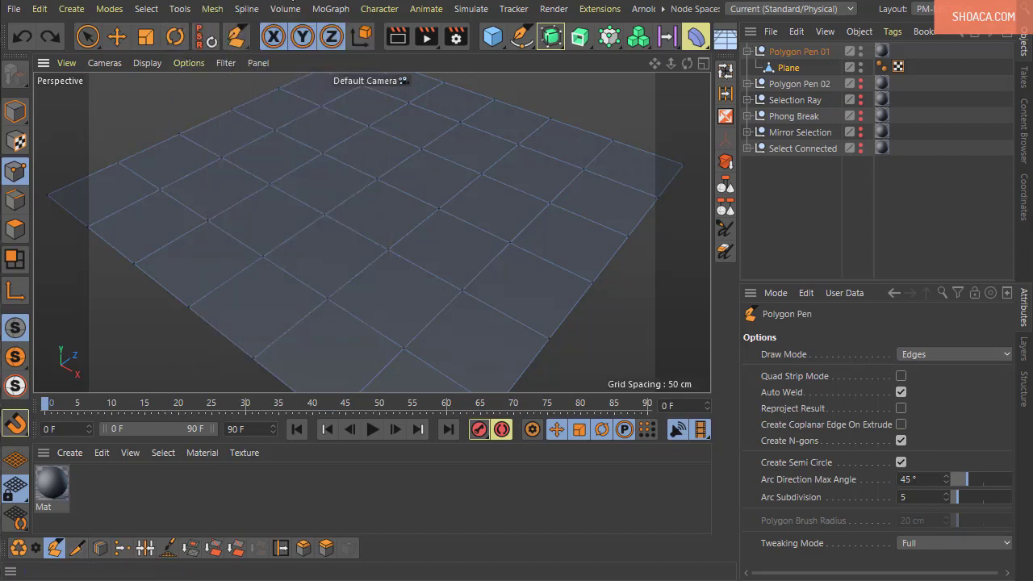
pyautogui.click(258, 11)
pyautogui.click(209, 219)
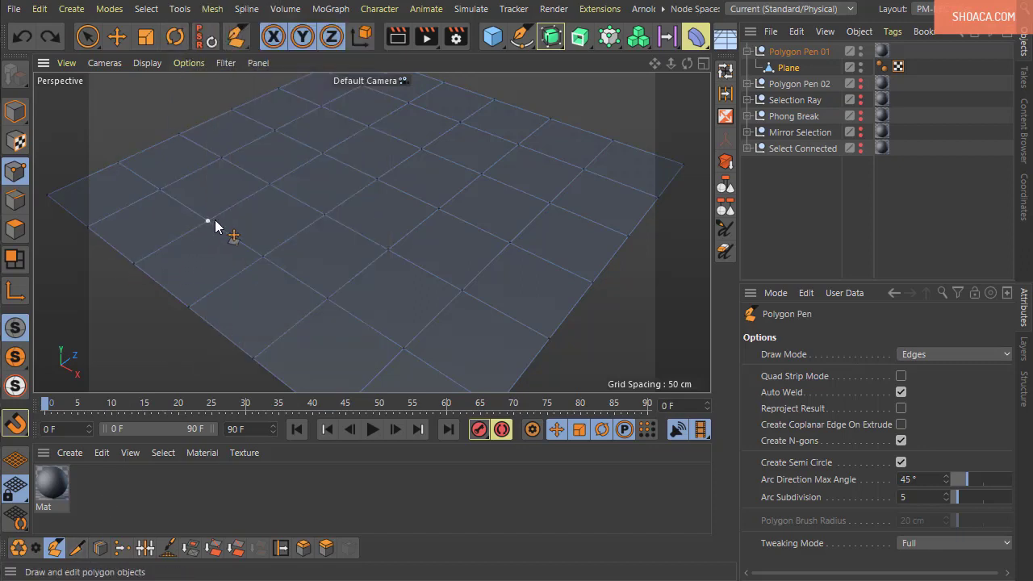
pyautogui.click(332, 241)
pyautogui.scroll(5, 176, 364)
pyautogui.scroll(-5, 188, 301)
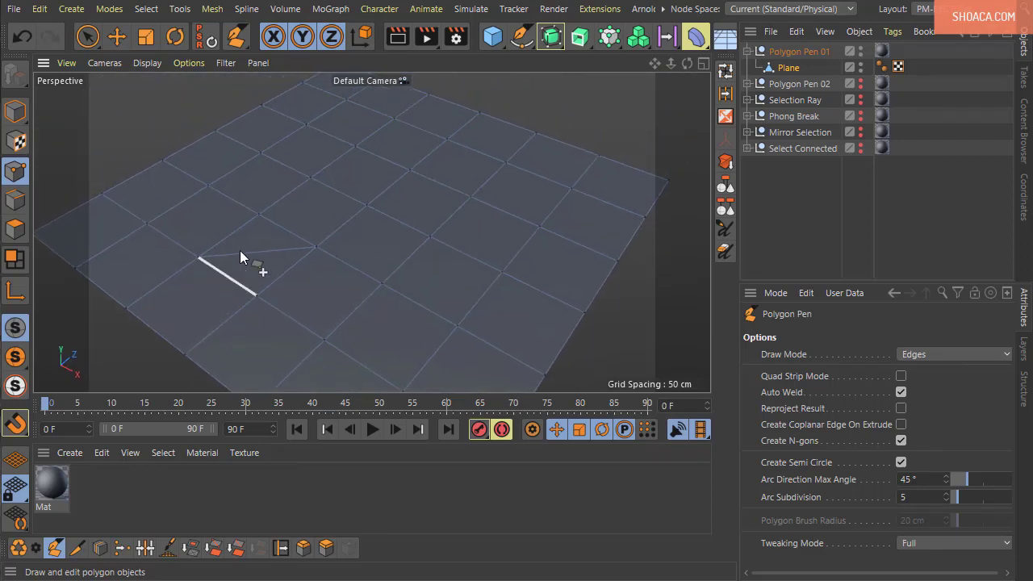
pyautogui.click(258, 215)
pyautogui.press('Escape')
pyautogui.scroll(3, 531, 329)
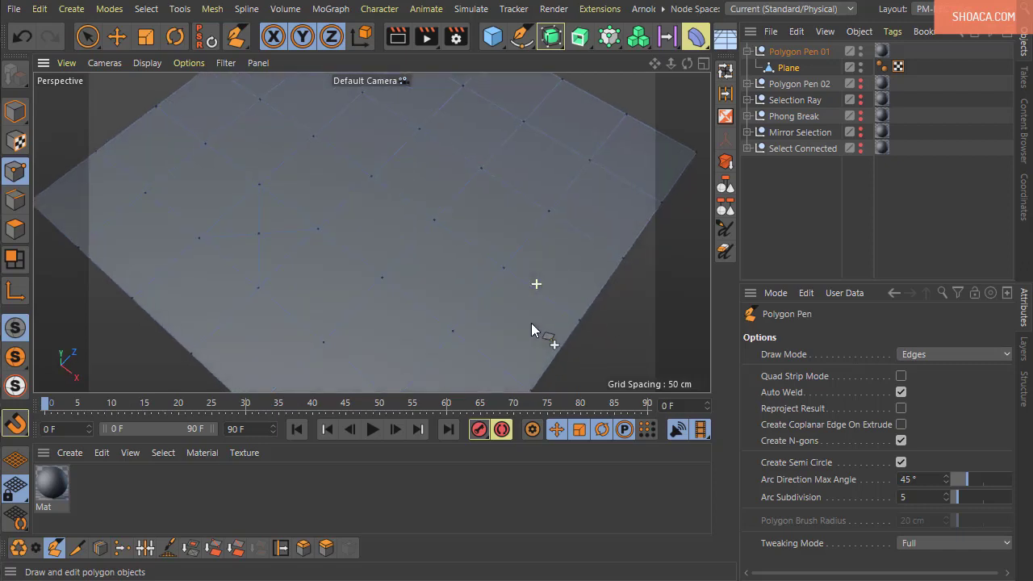
pyautogui.scroll(-3, 529, 311)
pyautogui.scroll(5, 557, 331)
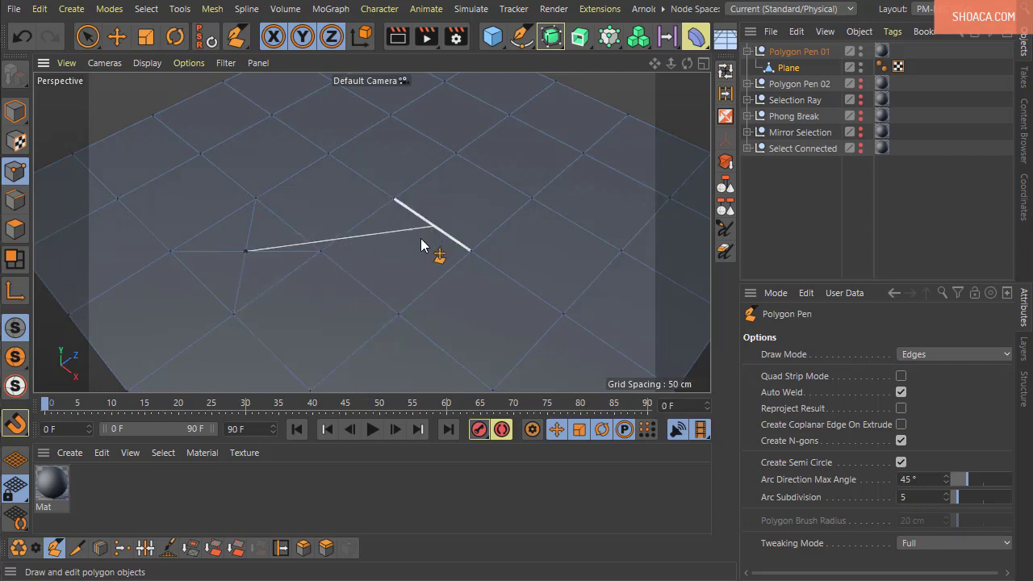
pyautogui.click(245, 252)
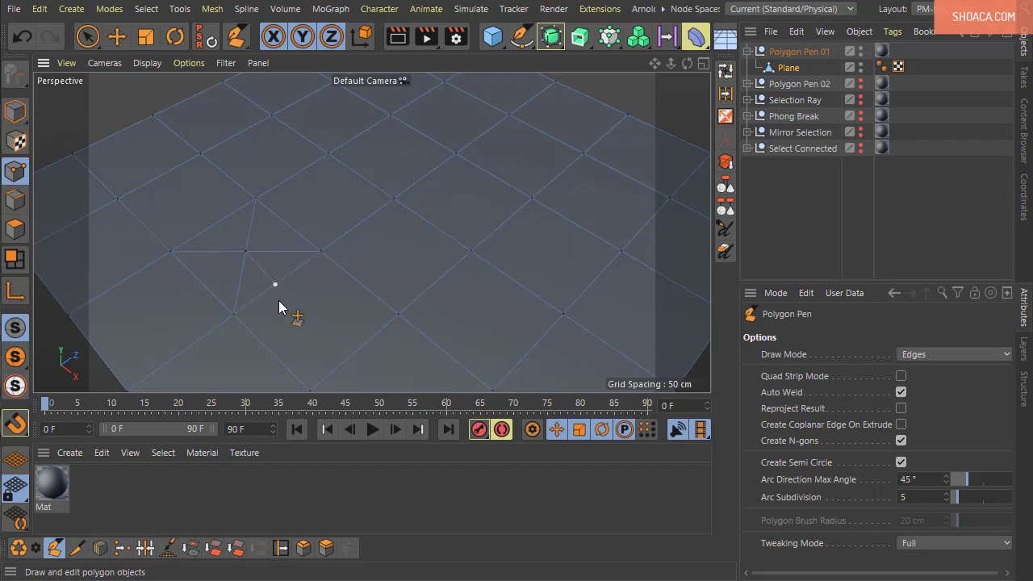
# - Split a quad beside the plane's border into four by drawing edges between the midpoints of its opposite sides
pyautogui.keyDown('alt'); pyautogui.moveTo(295, 310); pyautogui.dragTo(186, 161, button='middle'); pyautogui.keyUp('alt')
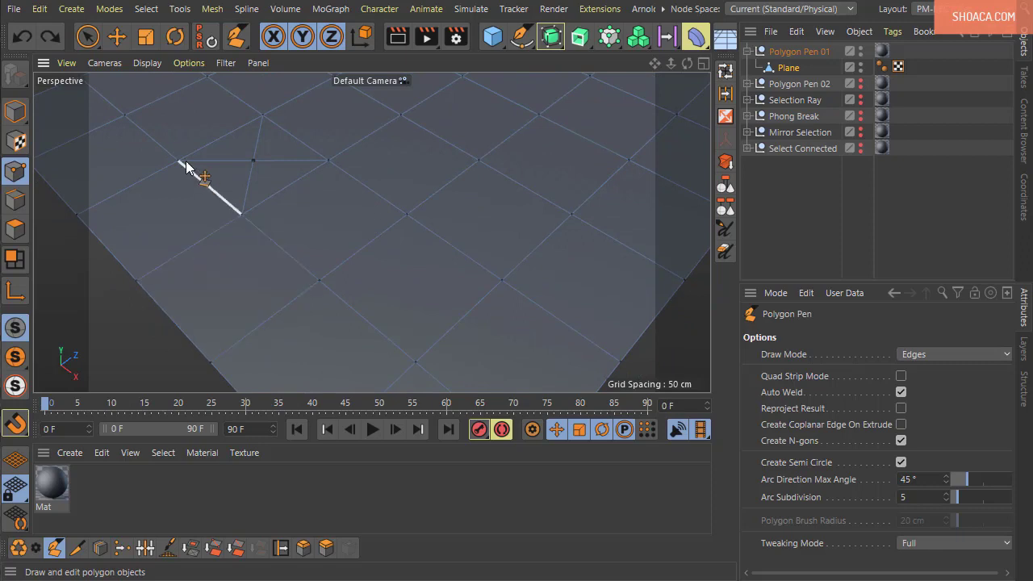
pyautogui.click(265, 322)
pyautogui.click(191, 246)
pyautogui.keyDown('ctrl'); pyautogui.moveTo(172, 326); pyautogui.dragTo(276, 250); pyautogui.keyUp('ctrl')
pyautogui.hotkey('ctrl', 'z')
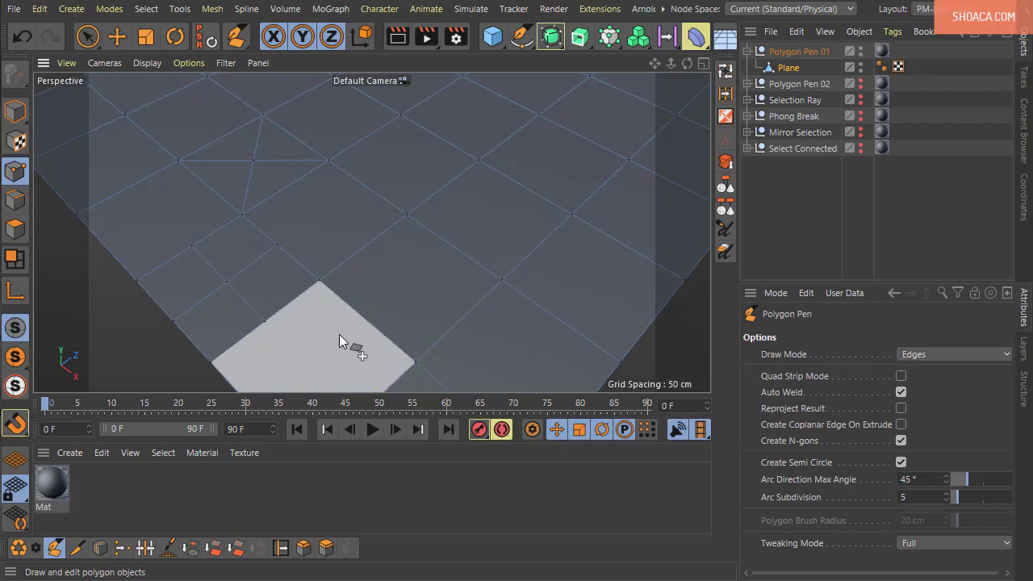
# - Undo the diagonal and midpoint edges drawn across the plane's quads
pyautogui.scroll(-2, 302, 311)
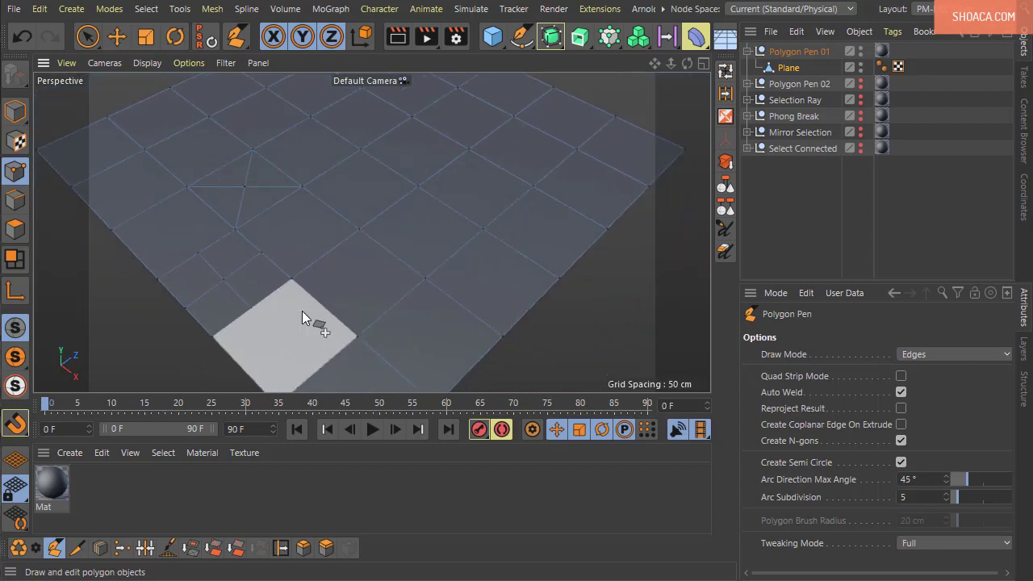
pyautogui.press('Return')
pyautogui.moveTo(302, 311)
pyautogui.keyDown('alt'); pyautogui.mouseDown()
pyautogui.moveTo(384, 234)
pyautogui.moveTo(281, 289)
pyautogui.moveTo(297, 266)
pyautogui.moveTo(264, 313)
pyautogui.moveTo(283, 288)
pyautogui.moveTo(282, 306)
pyautogui.mouseUp(); pyautogui.keyUp('alt')
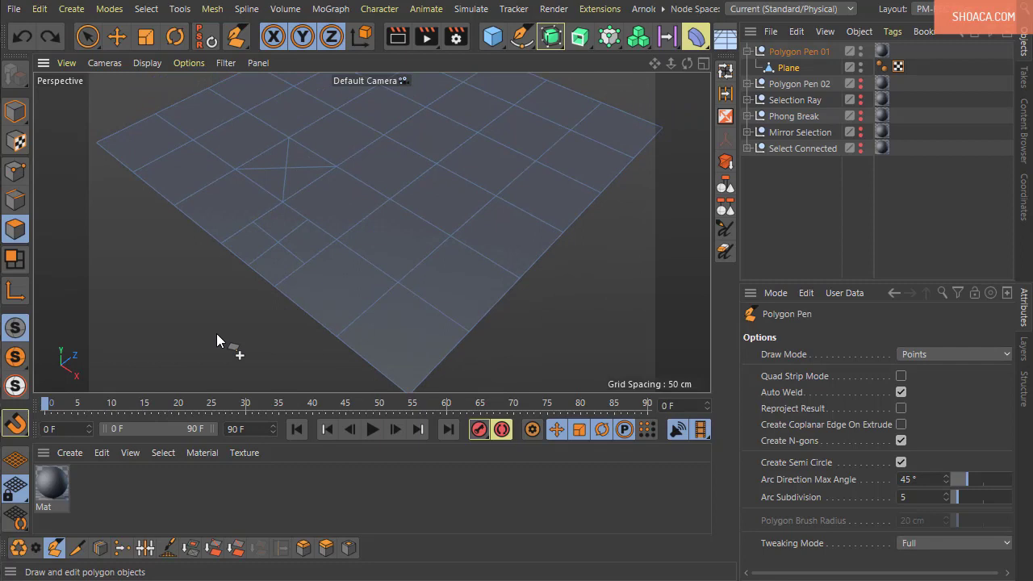
pyautogui.hotkey('ctrl', 'z')
pyautogui.hotkey('ctrl', 'z')
pyautogui.hotkey('ctrl', 'z')
pyautogui.hotkey('ctrl', 'z')
pyautogui.hotkey('ctrl', 'z')
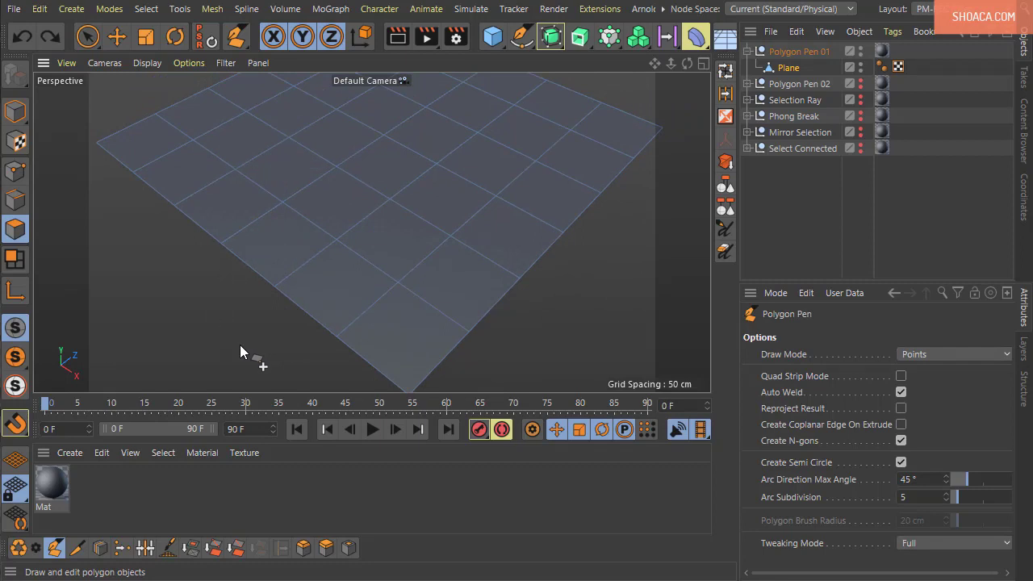
pyautogui.keyDown('alt'); pyautogui.moveTo(239, 344); pyautogui.dragTo(294, 294); pyautogui.keyUp('alt')
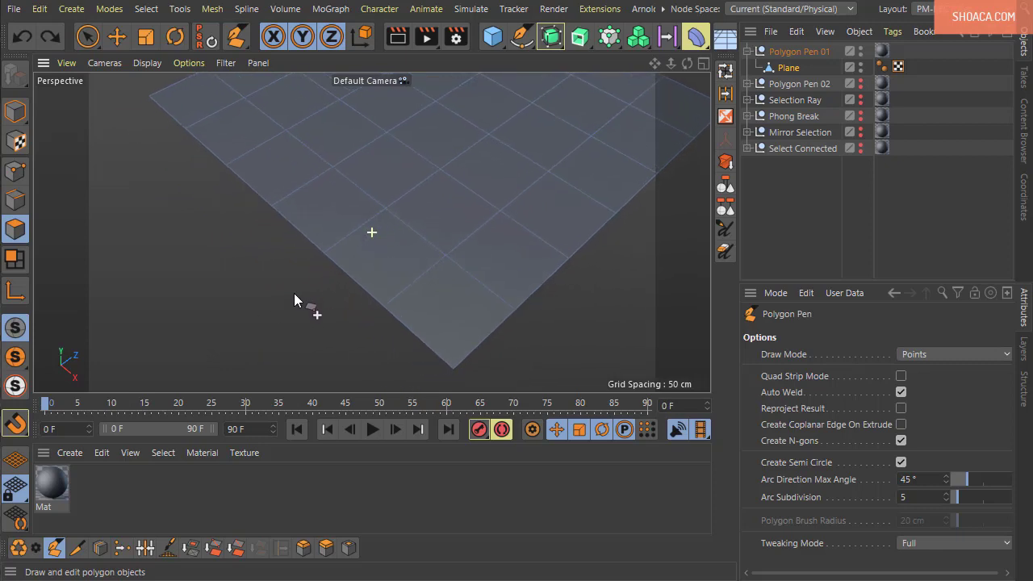
# - Set the Polygon Pen's draw mode to Polygons, paint a polygon strip outward from the plane's border edge, and undo the strip
pyautogui.click(943, 356)
pyautogui.click(953, 411)
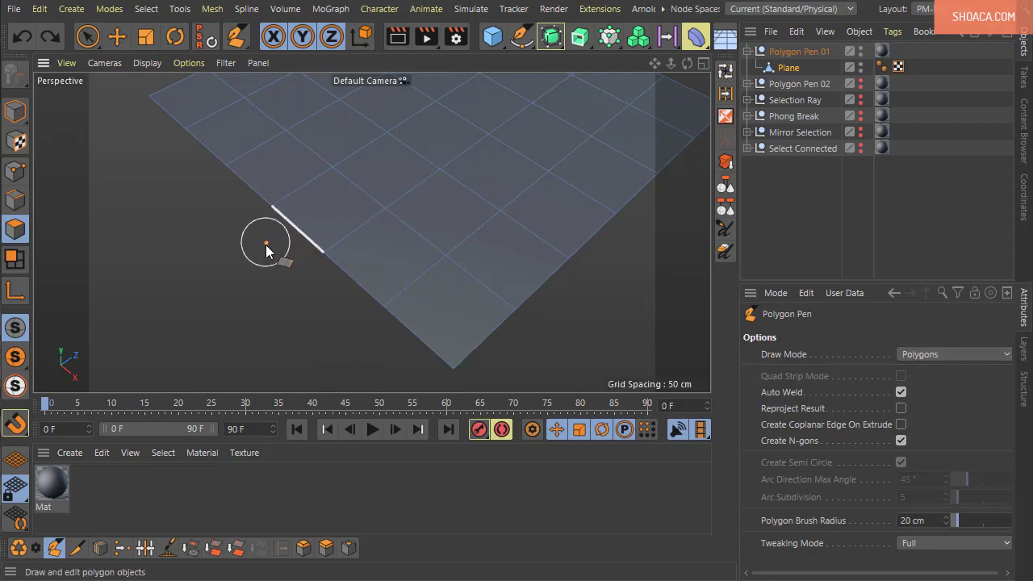
pyautogui.moveTo(211, 300)
pyautogui.mouseDown()
pyautogui.moveTo(183, 314)
pyautogui.moveTo(159, 312)
pyautogui.moveTo(128, 295)
pyautogui.moveTo(111, 261)
pyautogui.moveTo(56, 323)
pyautogui.mouseUp()
pyautogui.scroll(-6, 270, 289)
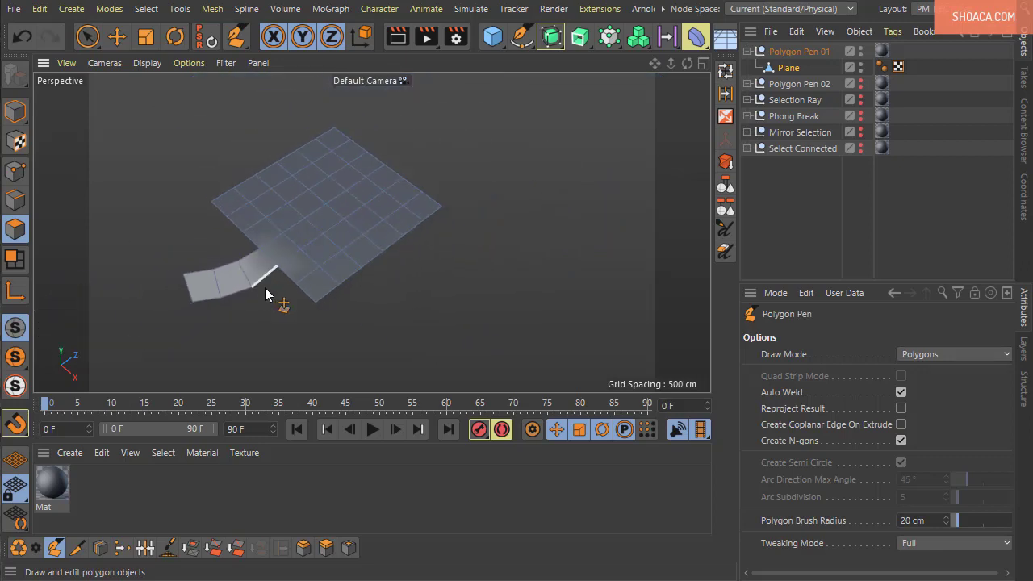
pyautogui.hotkey('ctrl', 'z')
pyautogui.hotkey('ctrl', 'z')
pyautogui.hotkey('ctrl', 'z')
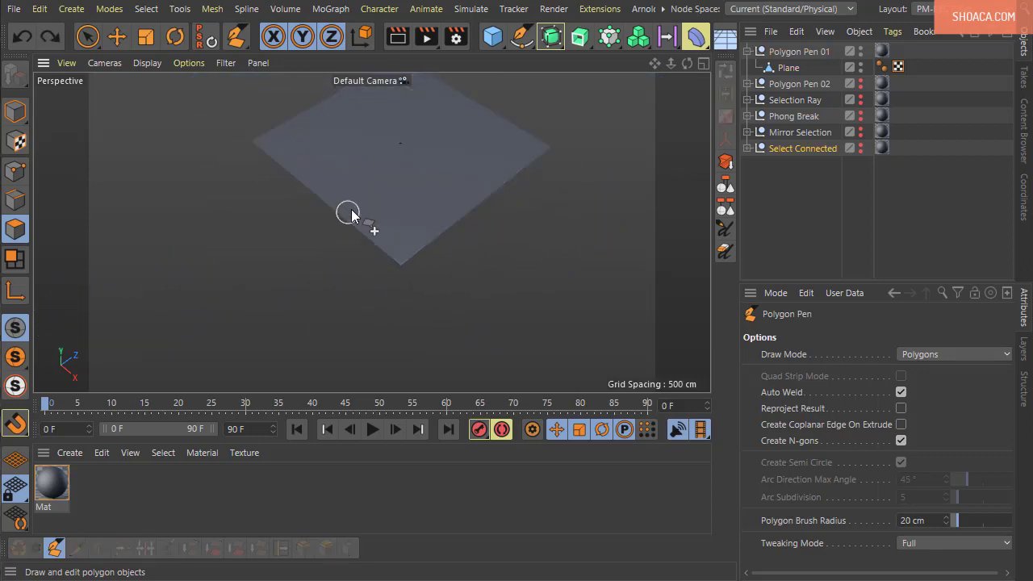
# - Open the Select Connected group, frame its object, undo the changes, and reselect the Plane under Polygon Pen 01
pyautogui.click(748, 148)
pyautogui.click(788, 165)
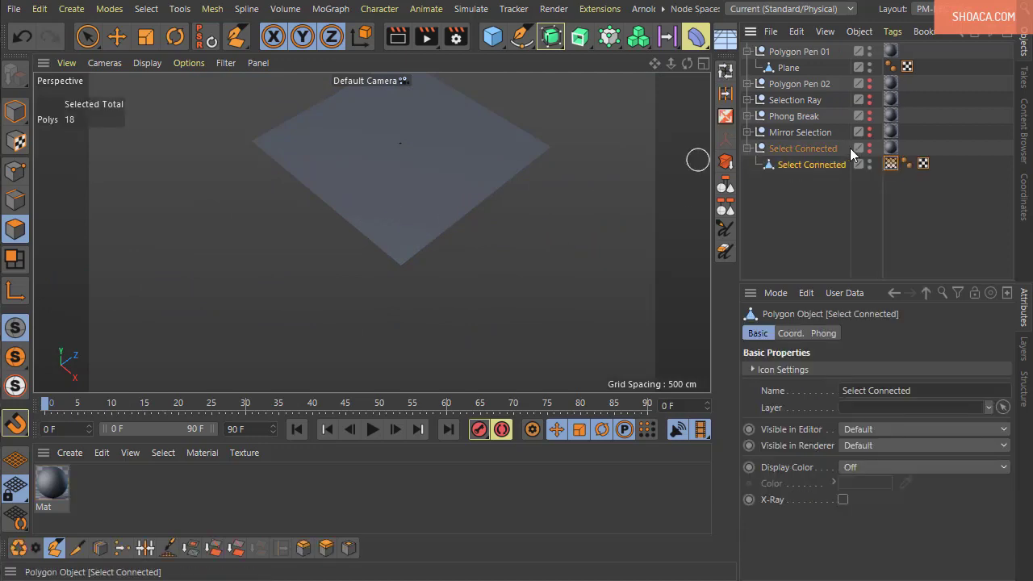
pyautogui.press('h')
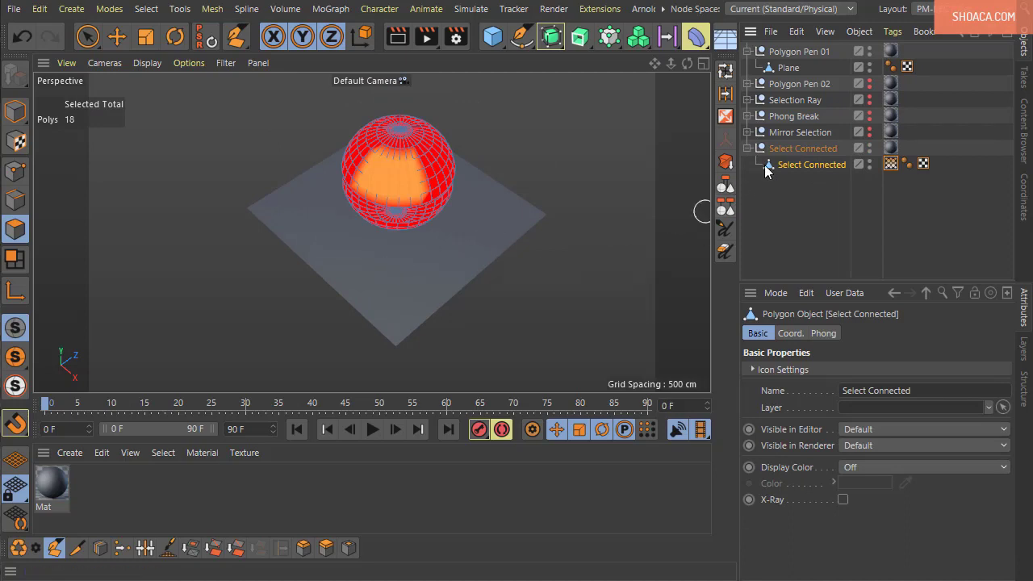
pyautogui.hotkey('ctrl', 'z')
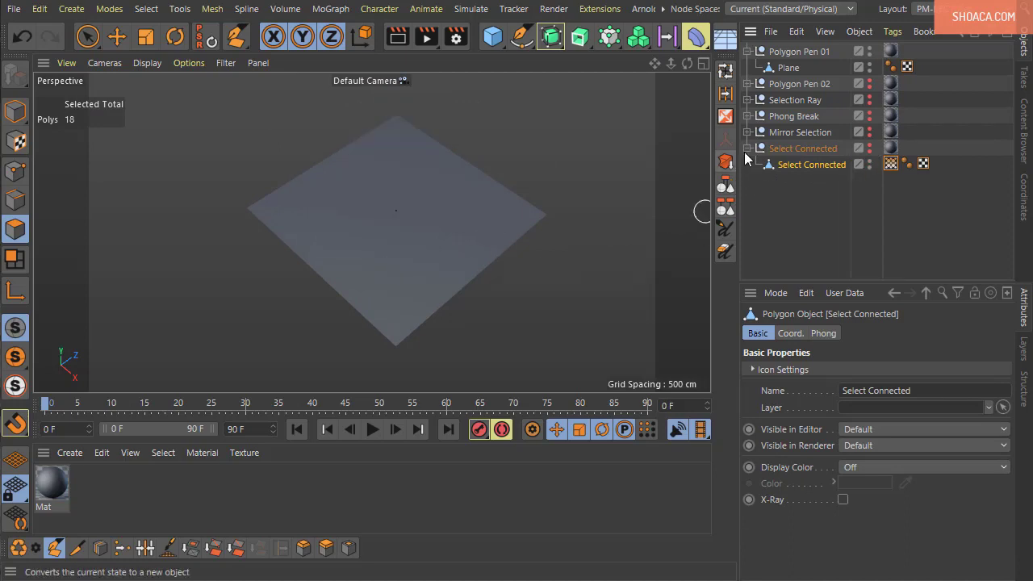
pyautogui.hotkey('ctrl', 'z')
pyautogui.click(788, 69)
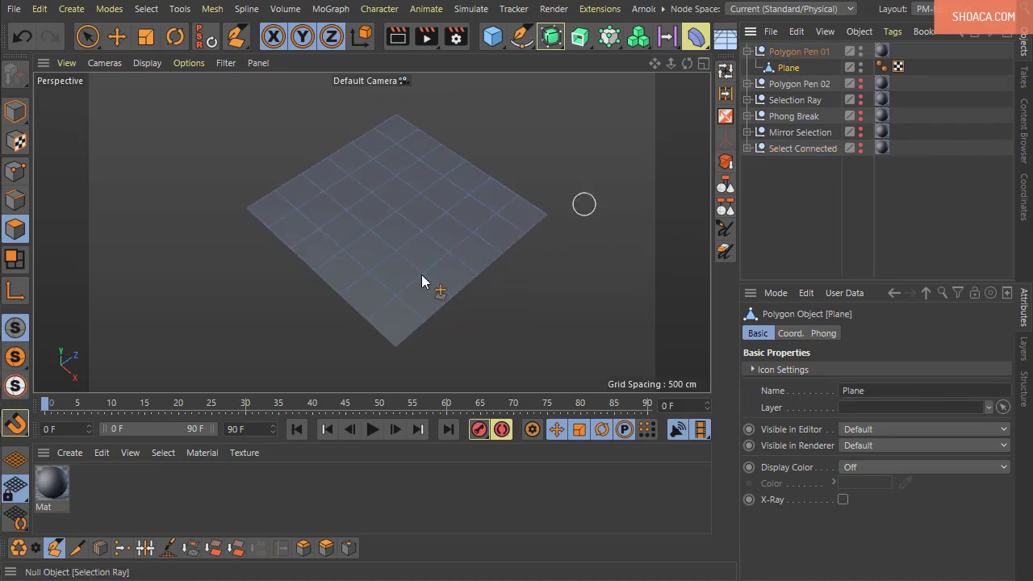
# - Paint a looping polygon strip from one border edge of the plane back to another, inspect it, and undo it
pyautogui.scroll(3, 306, 299)
pyautogui.click(309, 253)
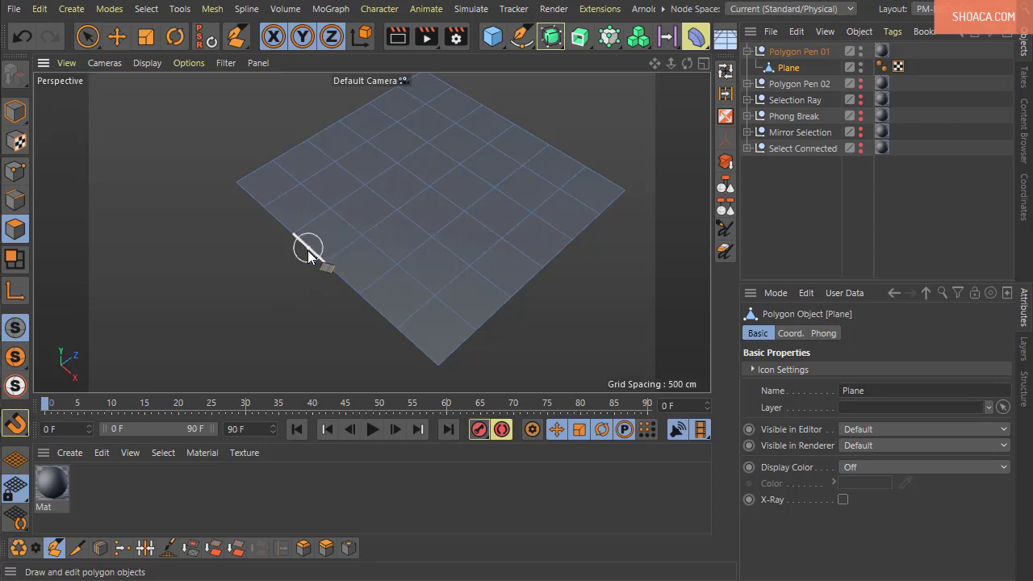
pyautogui.moveTo(307, 252)
pyautogui.mouseDown()
pyautogui.moveTo(225, 294)
pyautogui.moveTo(153, 299)
pyautogui.moveTo(123, 295)
pyautogui.moveTo(101, 254)
pyautogui.moveTo(112, 184)
pyautogui.moveTo(182, 122)
pyautogui.moveTo(234, 111)
pyautogui.moveTo(287, 134)
pyautogui.moveTo(291, 150)
pyautogui.mouseUp()
pyautogui.moveTo(297, 379)
pyautogui.keyDown('alt'); pyautogui.mouseDown()
pyautogui.moveTo(316, 267)
pyautogui.moveTo(439, 343)
pyautogui.moveTo(408, 388)
pyautogui.moveTo(342, 272)
pyautogui.moveTo(337, 305)
pyautogui.mouseUp(); pyautogui.keyUp('alt')
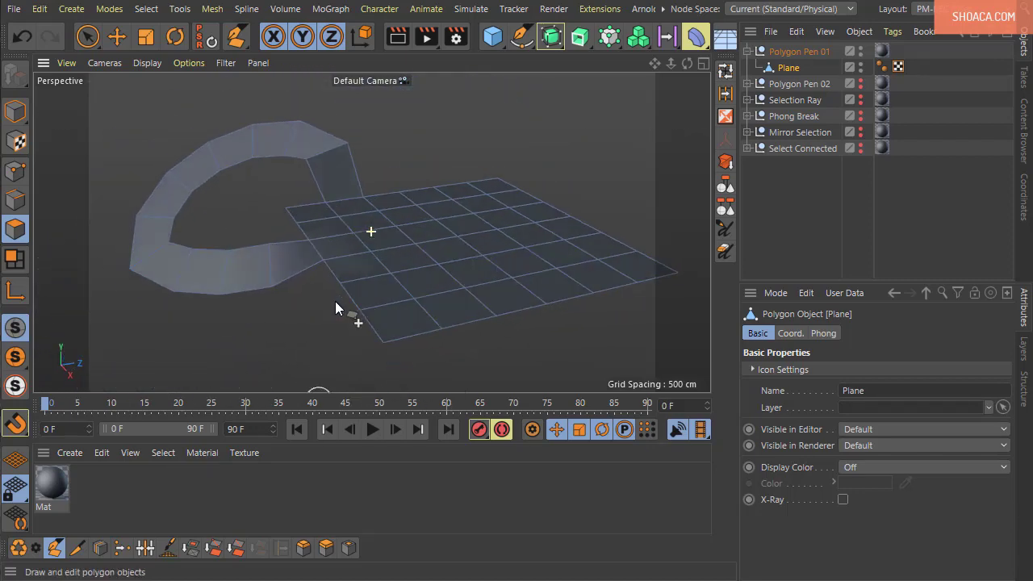
pyautogui.hotkey('ctrl', 'z')
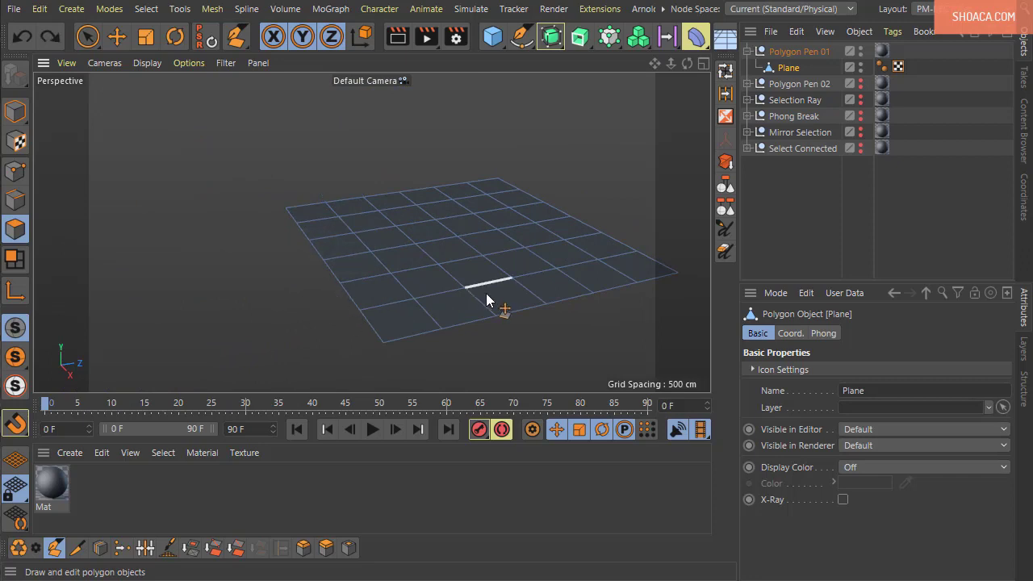
# - In the Top view, paint a U-shaped polygon strip on each of two opposite sides of the plane, joining border edges
pyautogui.press('F5')
pyautogui.middleClick(591, 205)
pyautogui.scroll(3, 548, 314)
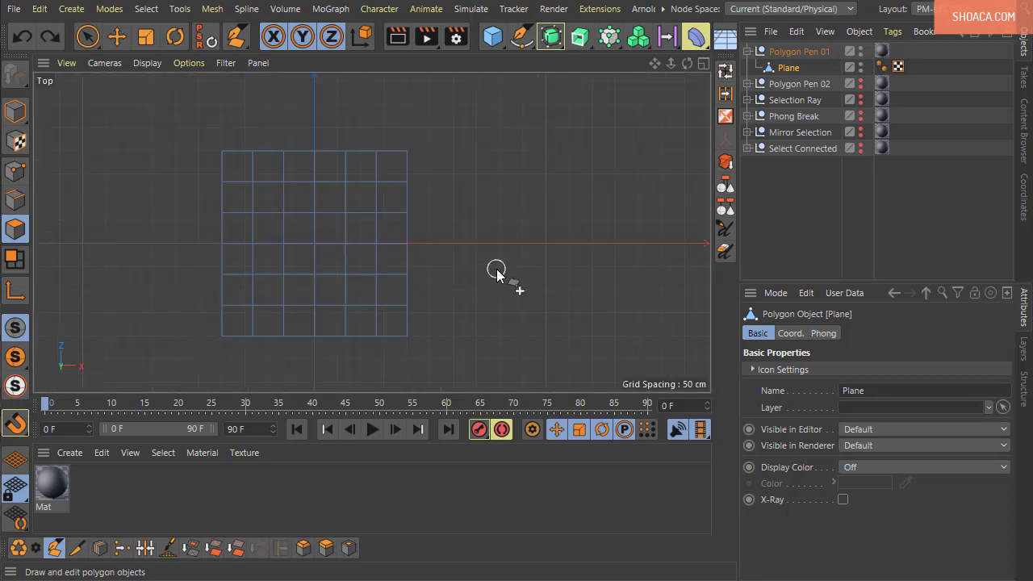
pyautogui.scroll(-2, 508, 255)
pyautogui.keyDown('alt'); pyautogui.moveTo(484, 253); pyautogui.dragTo(595, 276, button='middle'); pyautogui.keyUp('alt')
pyautogui.scroll(3, 548, 276)
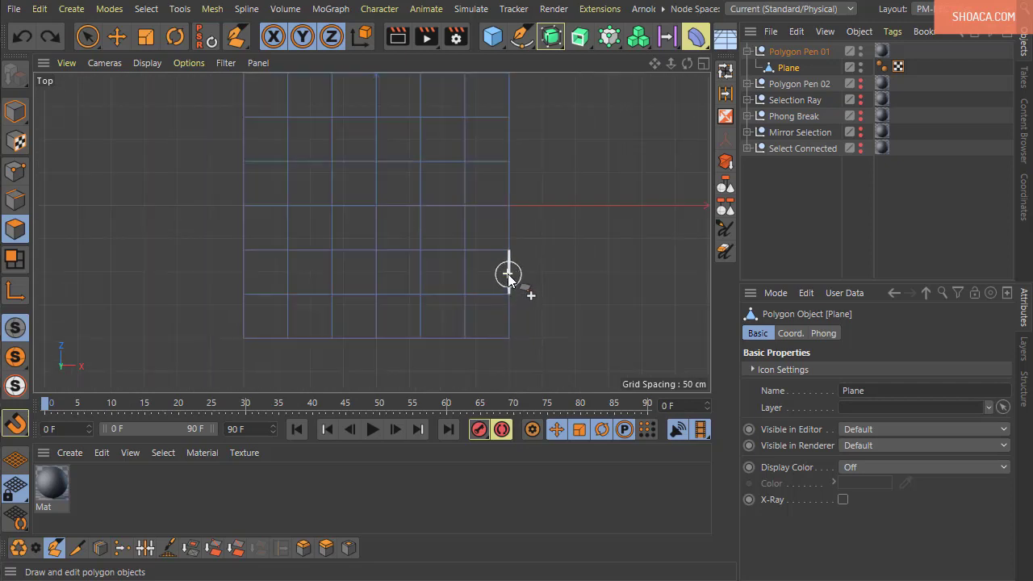
pyautogui.click(236, 37)
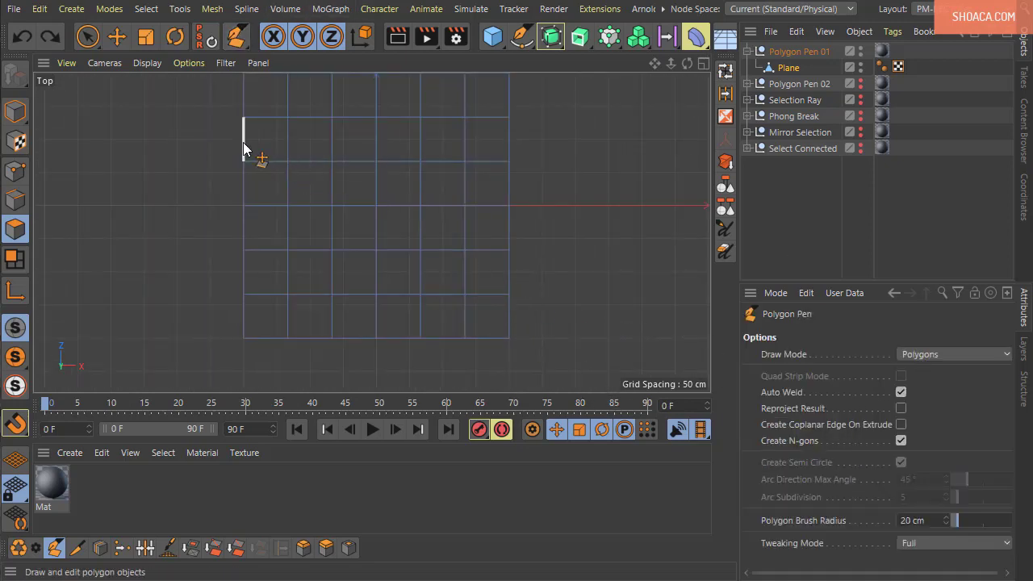
pyautogui.moveTo(243, 146)
pyautogui.keyDown('ctrl'); pyautogui.mouseDown()
pyautogui.moveTo(210, 138)
pyautogui.moveTo(123, 158)
pyautogui.moveTo(101, 184)
pyautogui.moveTo(101, 242)
pyautogui.moveTo(116, 268)
pyautogui.moveTo(166, 282)
pyautogui.moveTo(244, 277)
pyautogui.mouseUp(); pyautogui.keyUp('ctrl')
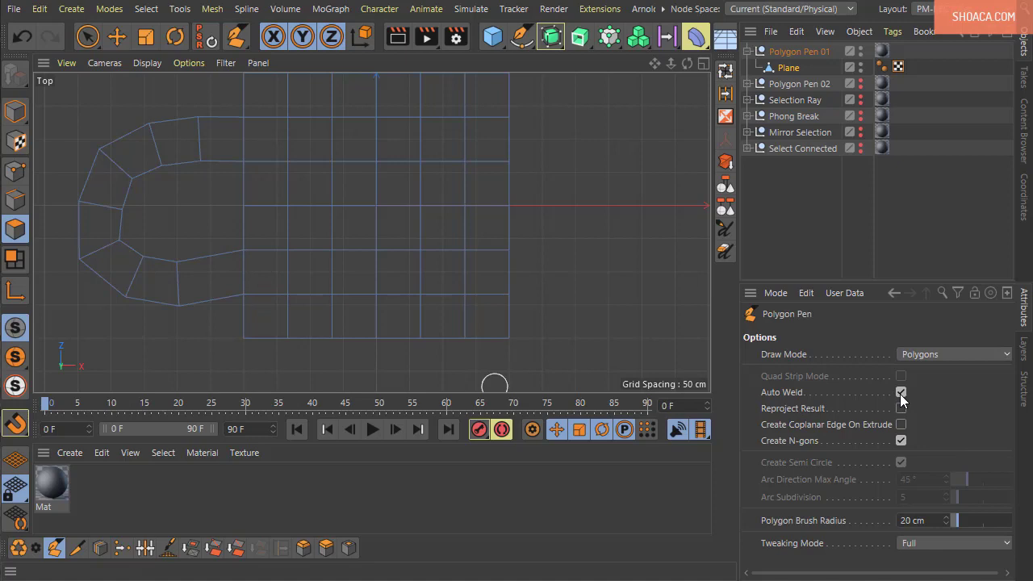
pyautogui.moveTo(509, 142)
pyautogui.keyDown('ctrl'); pyautogui.mouseDown()
pyautogui.moveTo(607, 147)
pyautogui.moveTo(638, 164)
pyautogui.moveTo(660, 206)
pyautogui.moveTo(661, 235)
pyautogui.moveTo(635, 269)
pyautogui.moveTo(513, 278)
pyautogui.mouseUp(); pyautogui.keyUp('ctrl')
# - Return to the Perspective view, orbit around the plane, and undo both U-shaped polygon strips
pyautogui.middleClick(286, 230)
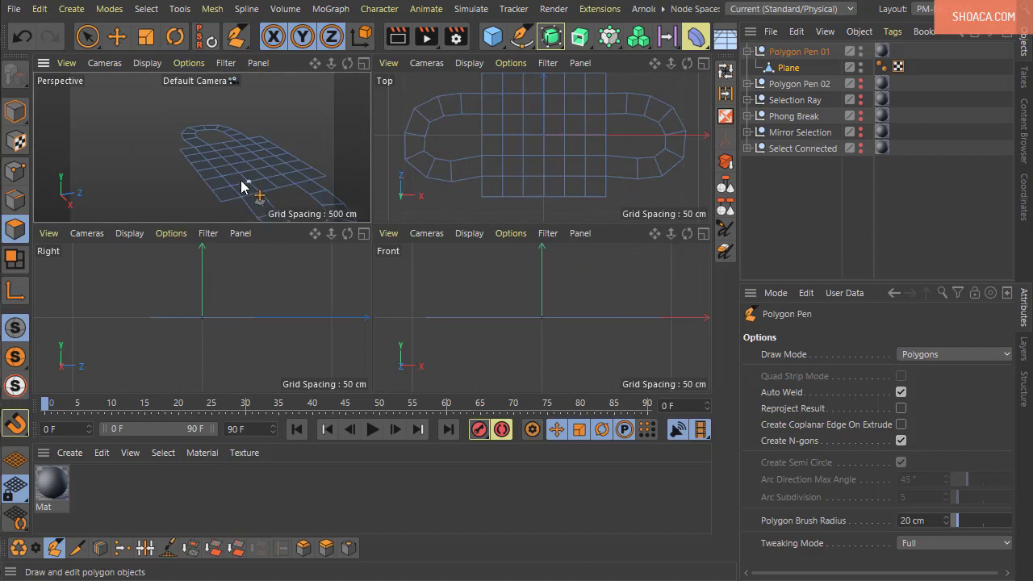
pyautogui.middleClick(242, 187)
pyautogui.keyDown('alt'); pyautogui.moveTo(242, 187); pyautogui.dragTo(354, 331); pyautogui.keyUp('alt')
pyautogui.hotkey('ctrl', 'z')
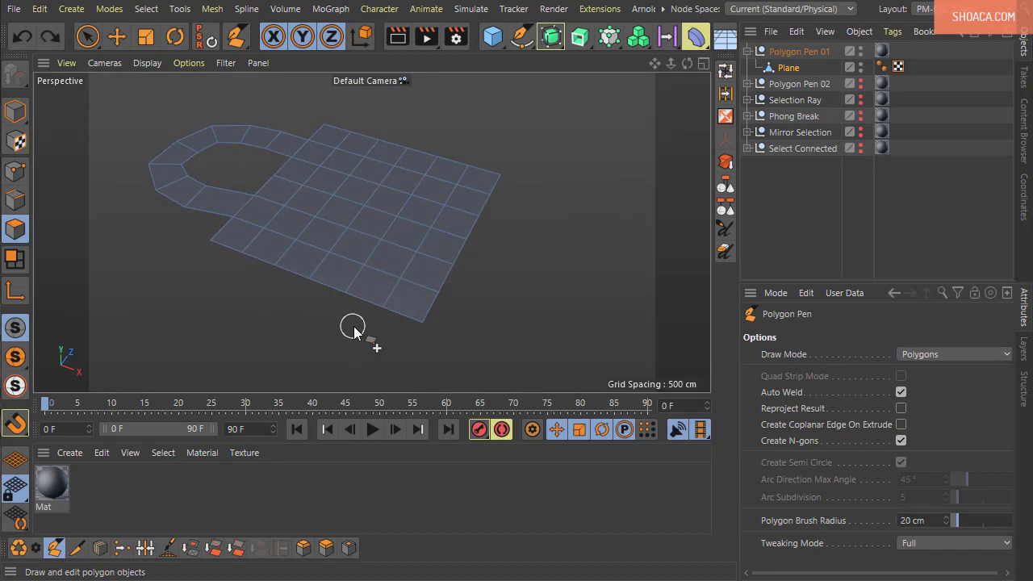
pyautogui.hotkey('ctrl', 'z')
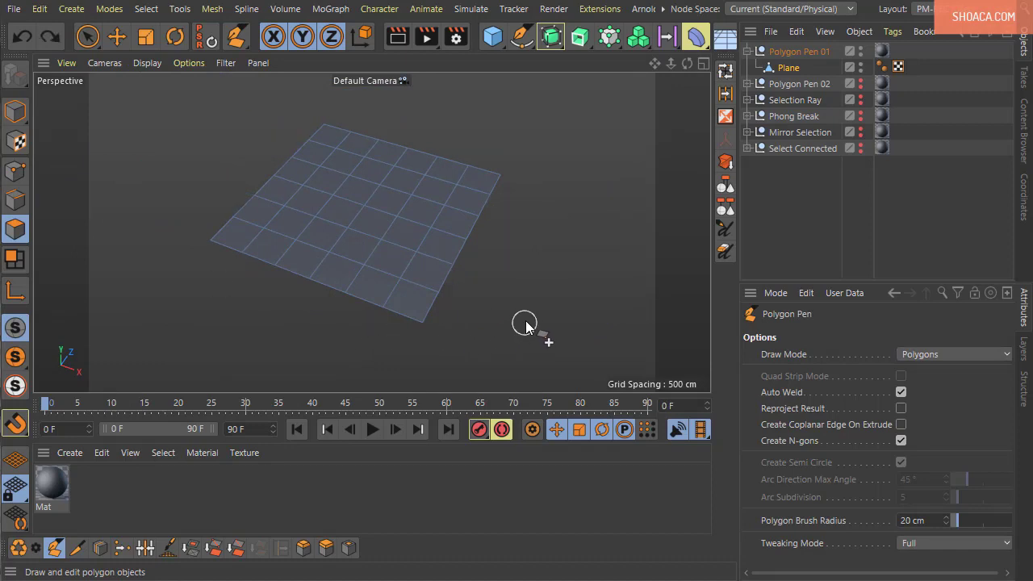
pyautogui.moveTo(524, 328)
pyautogui.keyDown('alt'); pyautogui.mouseDown()
pyautogui.moveTo(508, 321)
pyautogui.moveTo(525, 315)
pyautogui.mouseUp(); pyautogui.keyUp('alt')
# - Collapse and hide the Polygon Pen 01 group, then show the Polygon Pen 02 group's notched plane
pyautogui.click(747, 52)
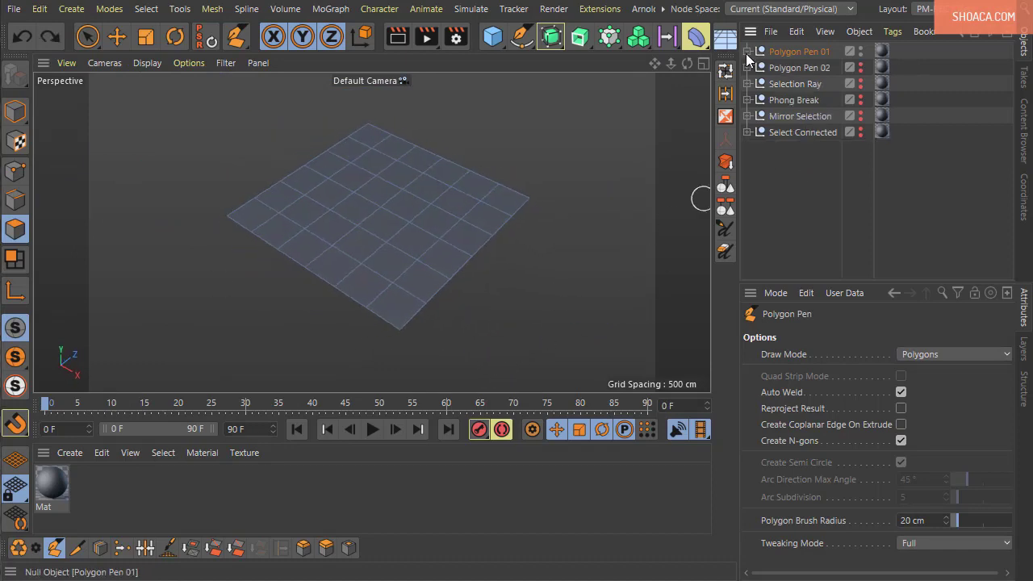
pyautogui.keyDown('ctrl'); pyautogui.click(860, 52); pyautogui.keyUp('ctrl')
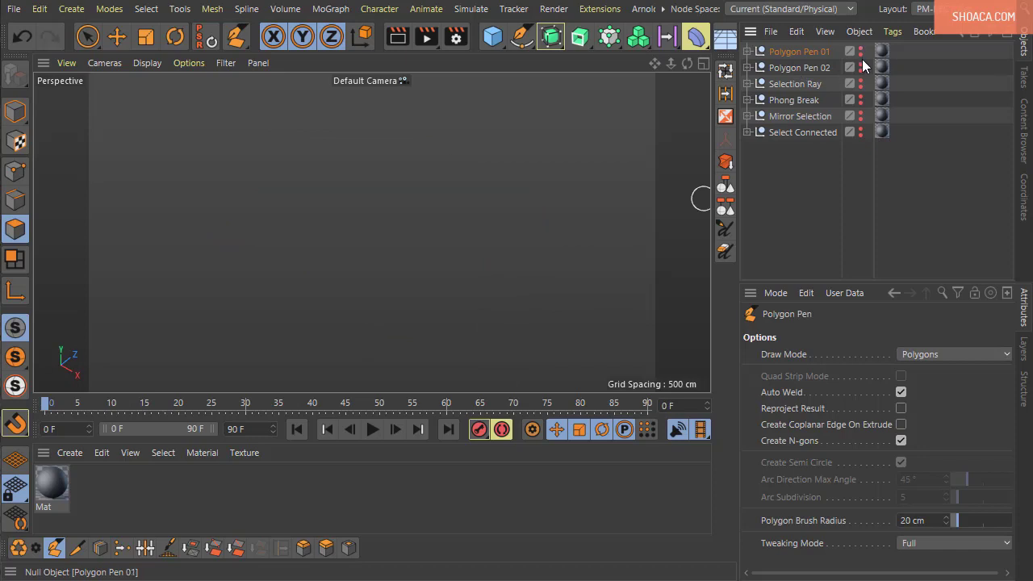
pyautogui.click(862, 66)
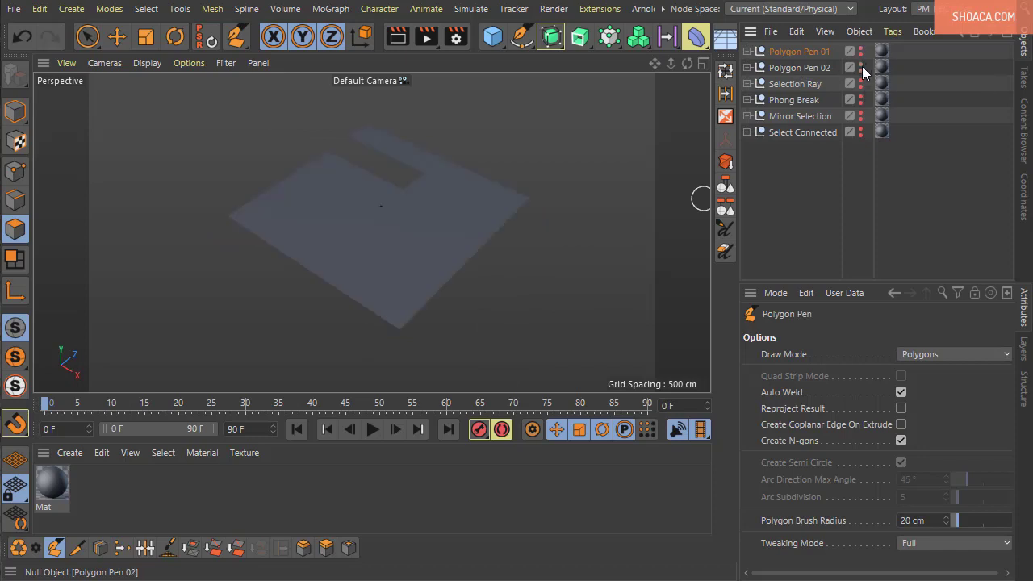
pyautogui.keyDown('alt'); pyautogui.moveTo(369, 258); pyautogui.dragTo(576, 295); pyautogui.keyUp('alt')
pyautogui.scroll(6, 538, 288)
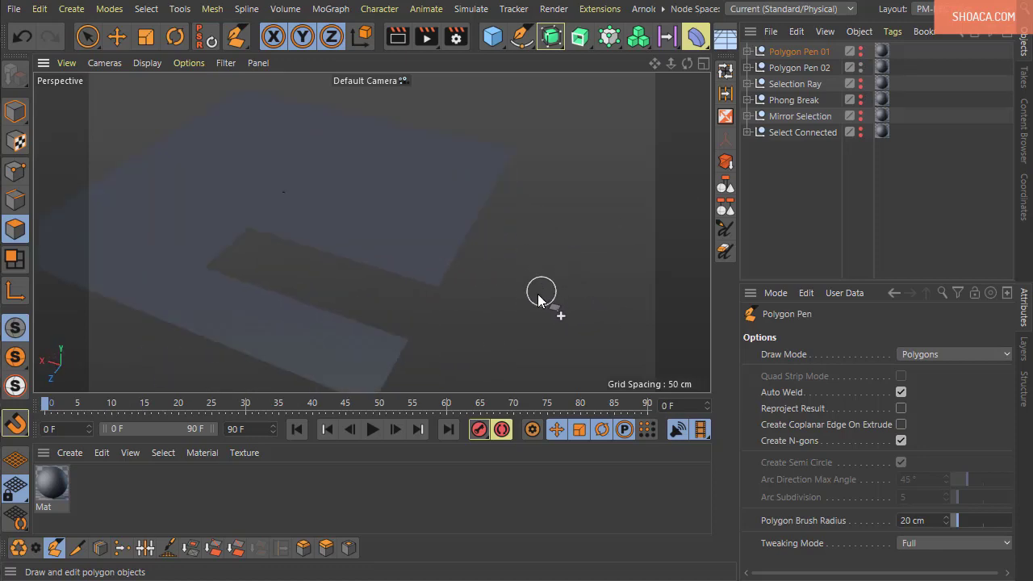
# - Collapse the Polygon Pen 01 group, expand Polygon Pen 02, and select its notched plane for editing
pyautogui.click(747, 52)
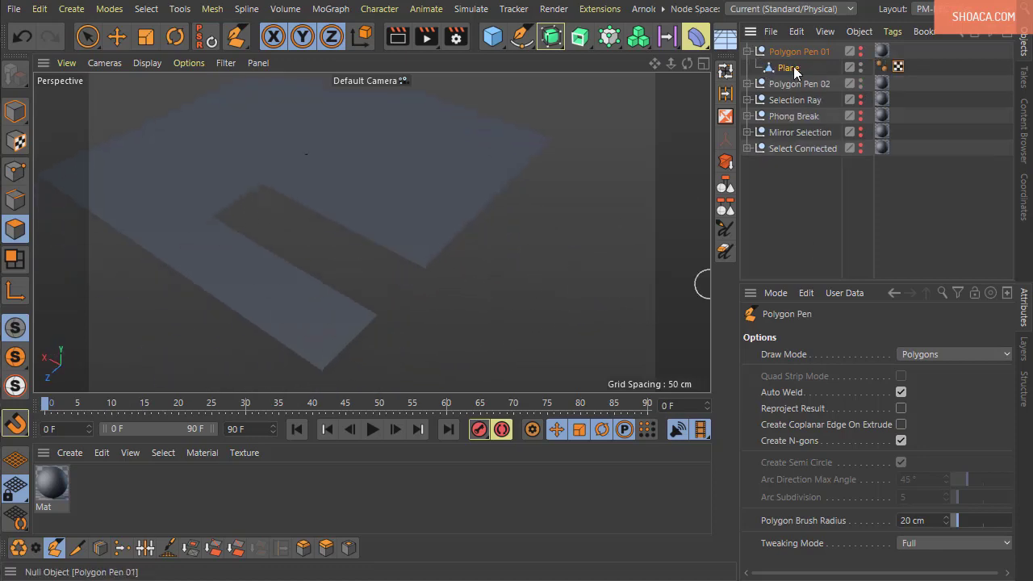
pyautogui.click(789, 68)
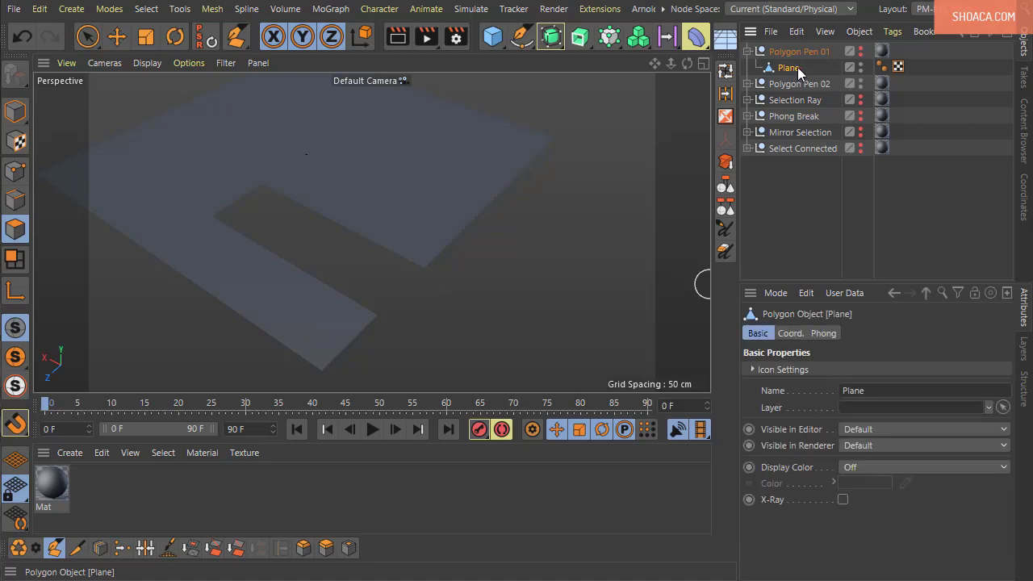
pyautogui.click(747, 51)
pyautogui.click(747, 68)
pyautogui.click(787, 84)
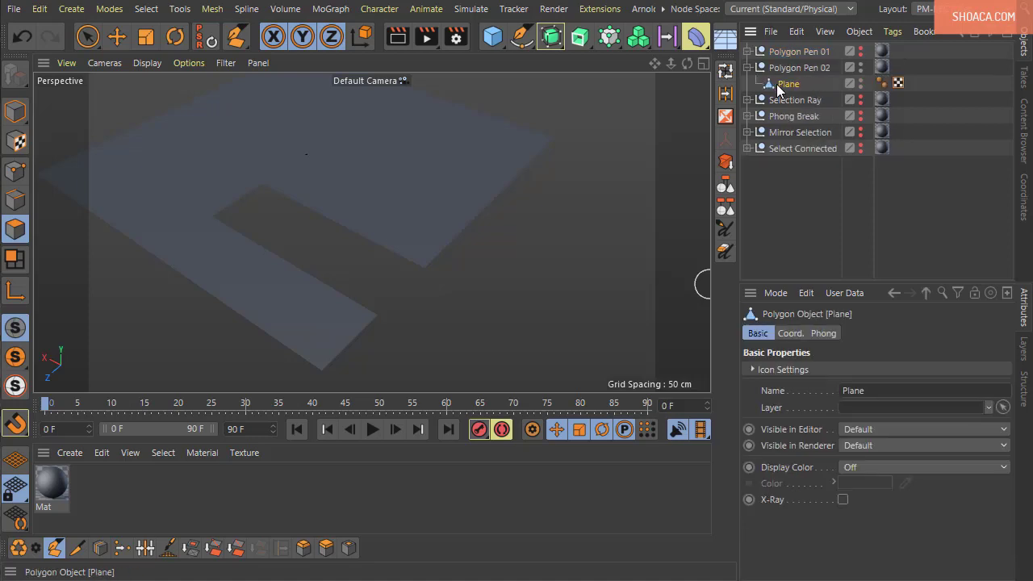
pyautogui.keyDown('alt'); pyautogui.moveTo(506, 328); pyautogui.dragTo(518, 294, button='middle'); pyautogui.keyUp('alt')
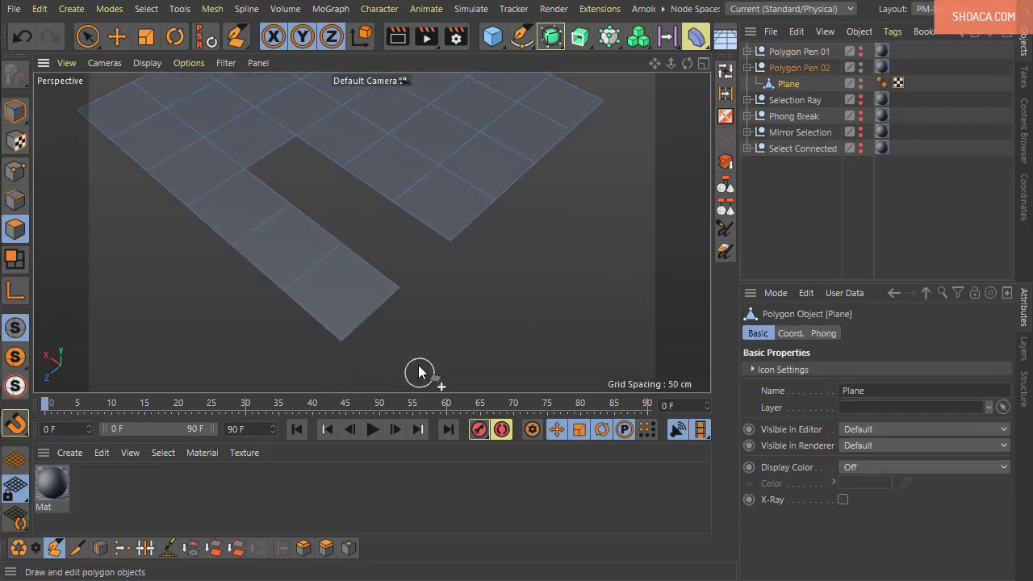
# - Activate the Polygon Pen and switch its Draw Mode from Polygons to Points
pyautogui.click(400, 288)
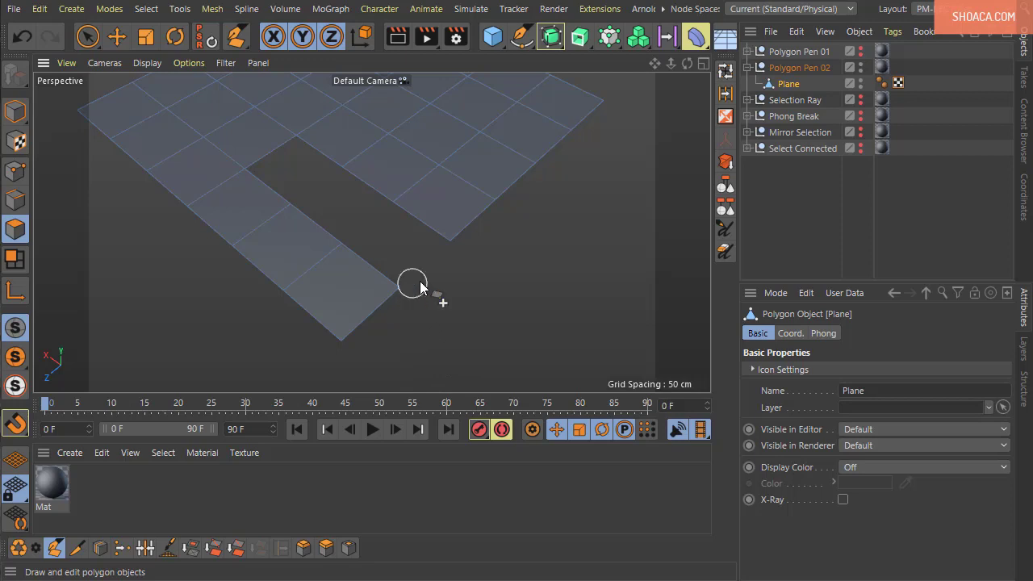
pyautogui.click(447, 248)
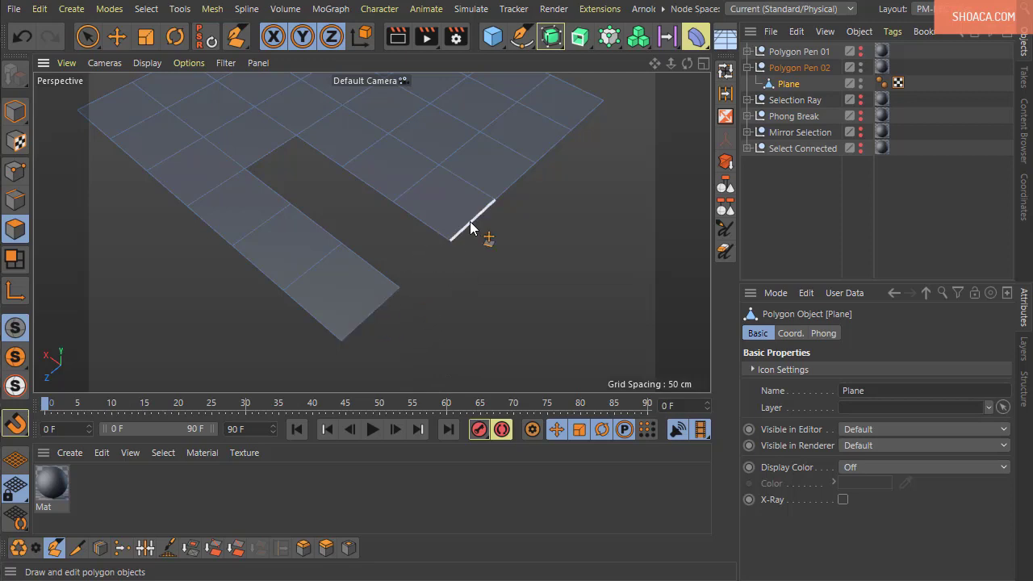
pyautogui.click(236, 36)
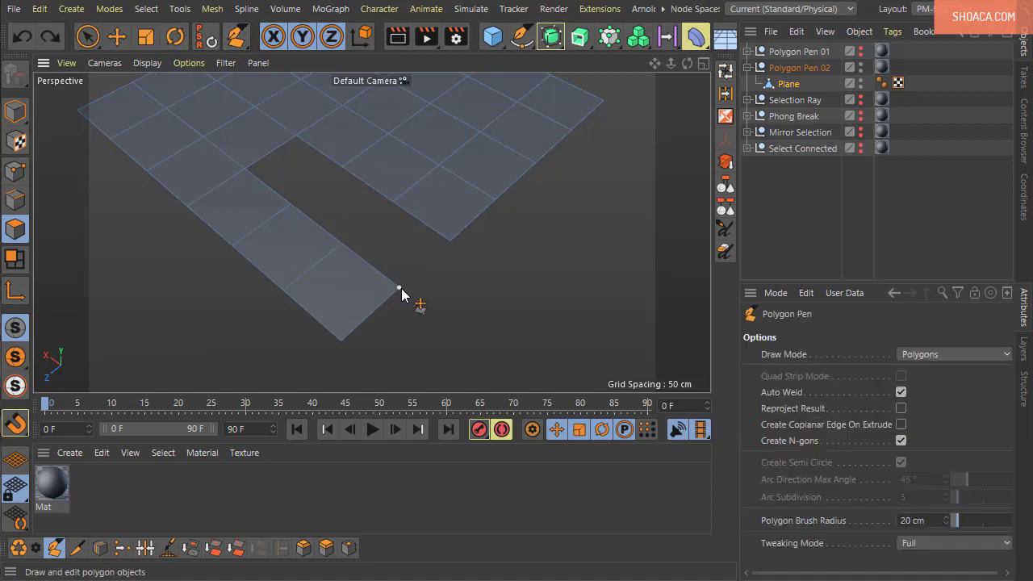
pyautogui.click(930, 354)
pyautogui.click(935, 372)
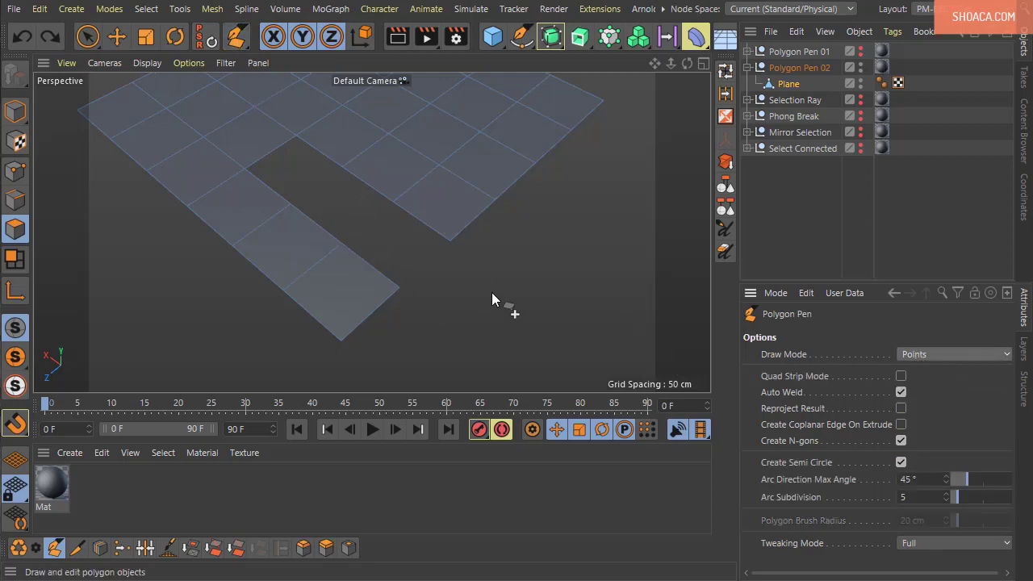
pyautogui.click(946, 358)
pyautogui.click(957, 410)
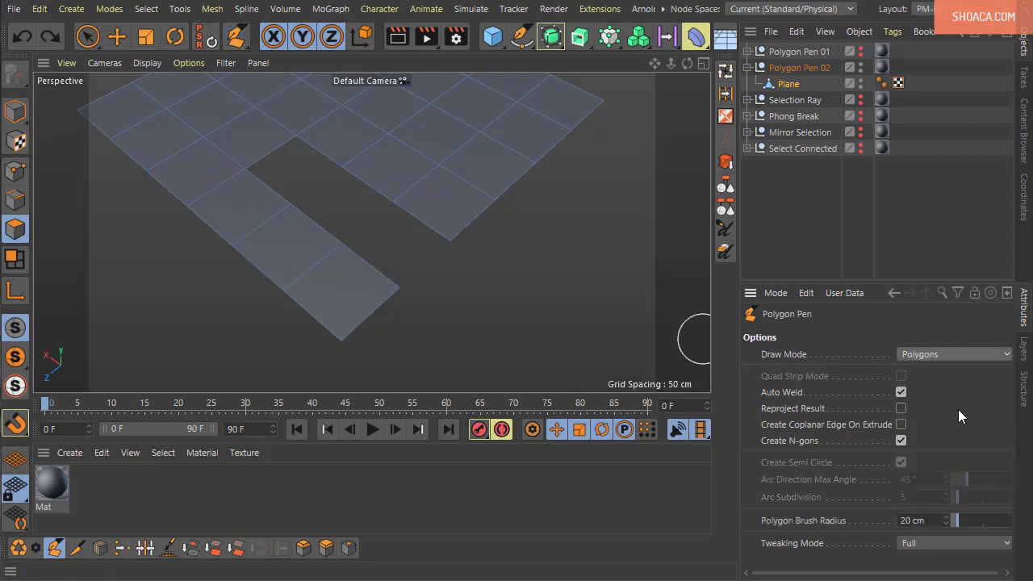
pyautogui.click(949, 356)
pyautogui.click(944, 373)
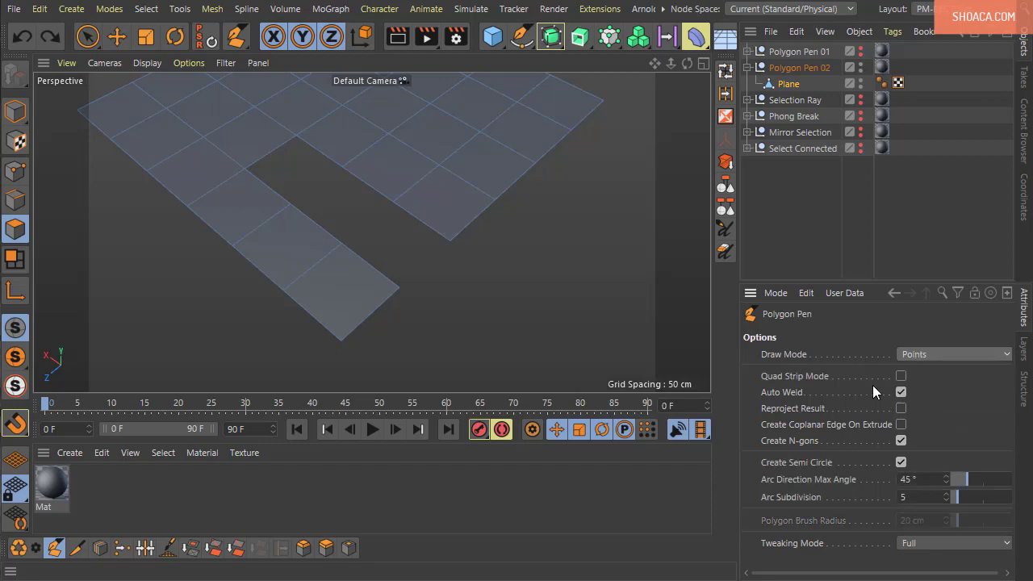
# - Close the notch by drawing an edge between its two outer corner points, undo it, and repeat the closing and undo once more
pyautogui.click(402, 287)
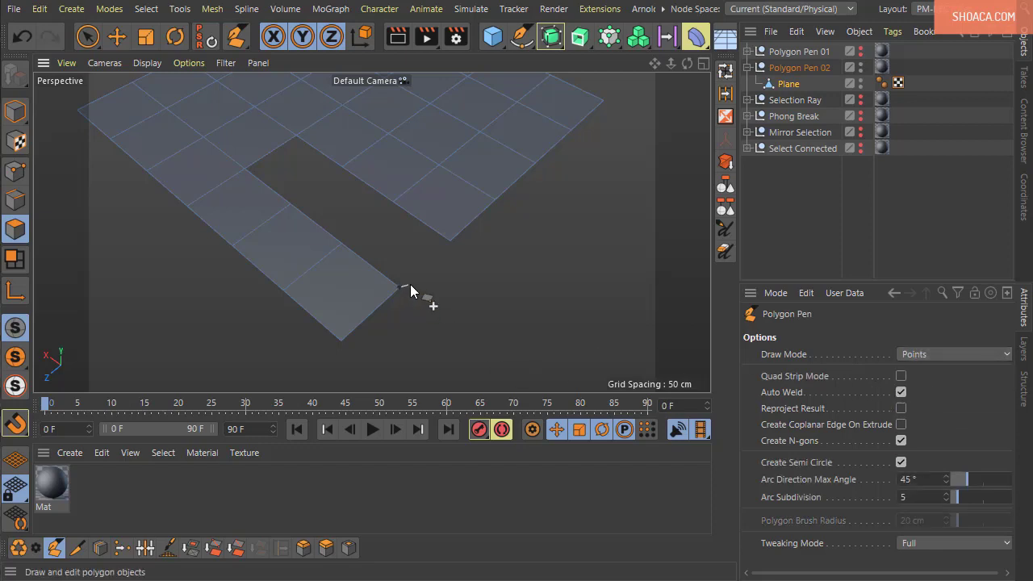
pyautogui.click(448, 242)
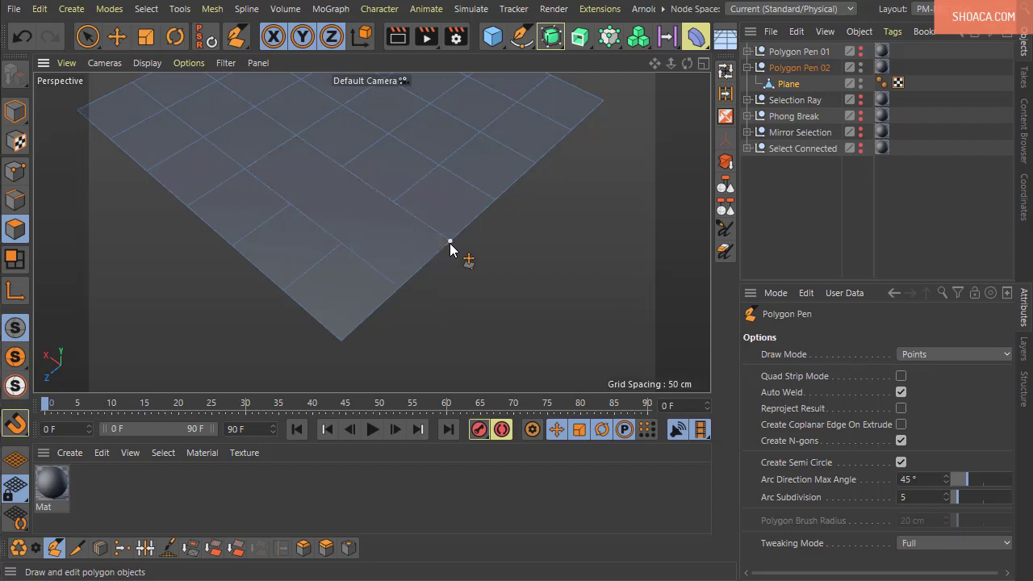
pyautogui.keyDown('alt'); pyautogui.moveTo(474, 296); pyautogui.dragTo(457, 364); pyautogui.keyUp('alt')
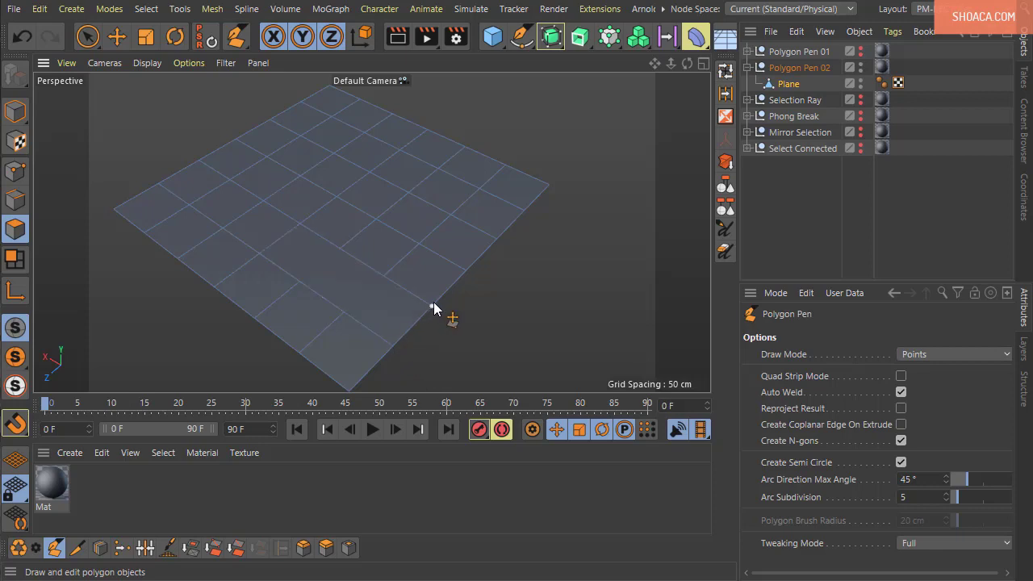
pyautogui.hotkey('ctrl', 'z')
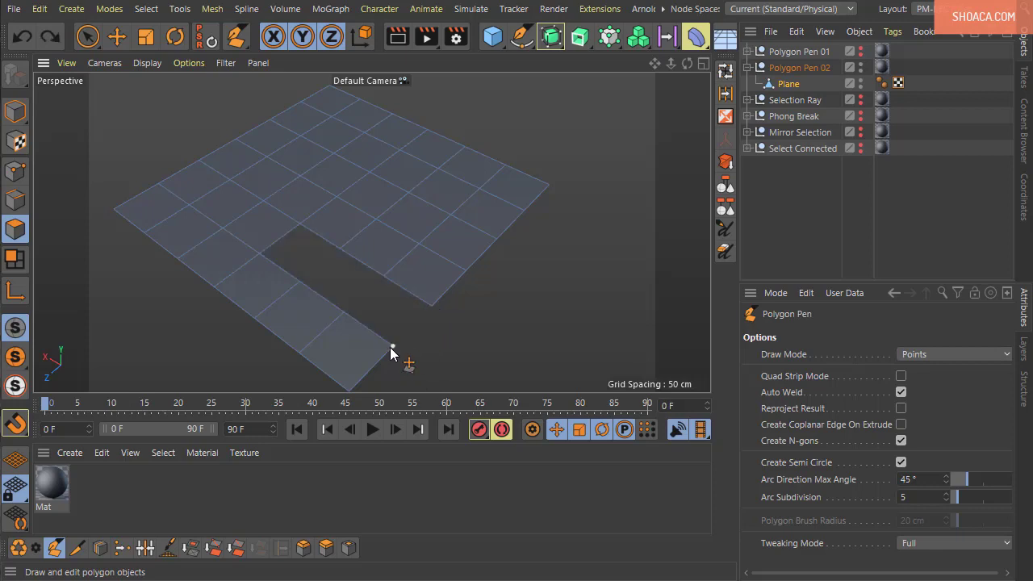
pyautogui.click(432, 309)
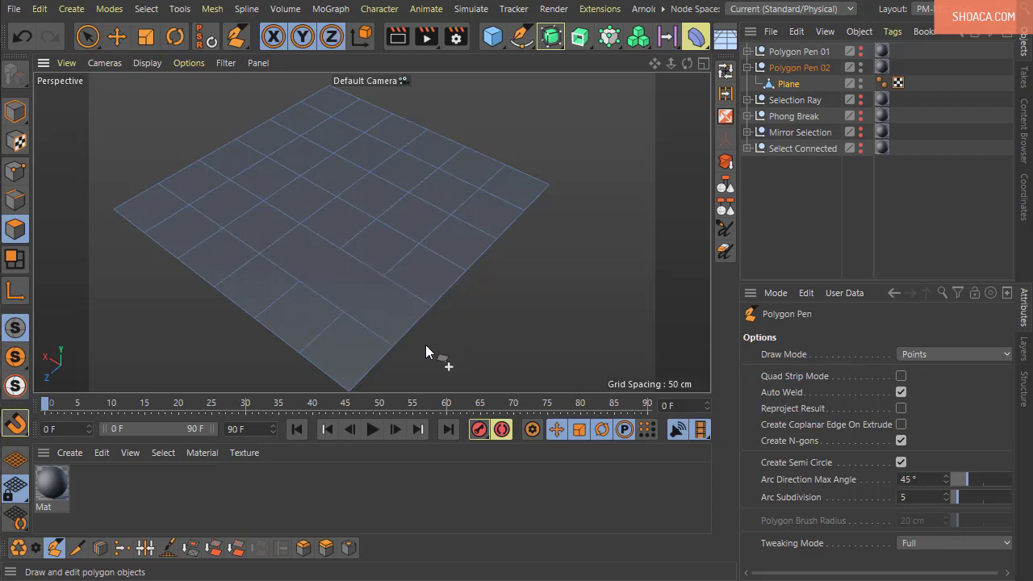
pyautogui.hotkey('ctrl', 'z')
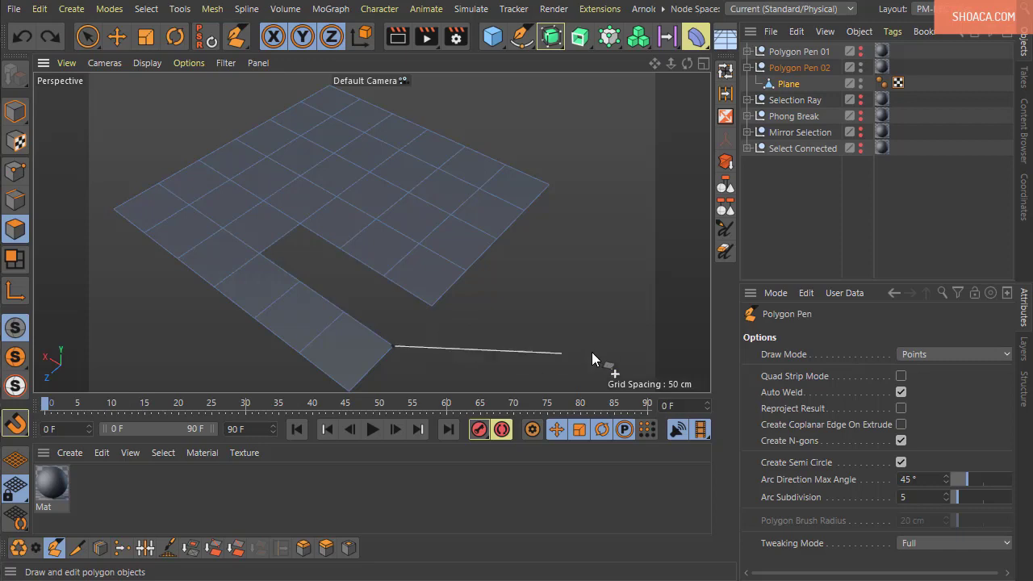
# - Fill the notch with individual quads by connecting the points on its opposite sides, then undo the fill
pyautogui.keyDown('alt'); pyautogui.moveTo(594, 341); pyautogui.dragTo(567, 323); pyautogui.keyUp('alt')
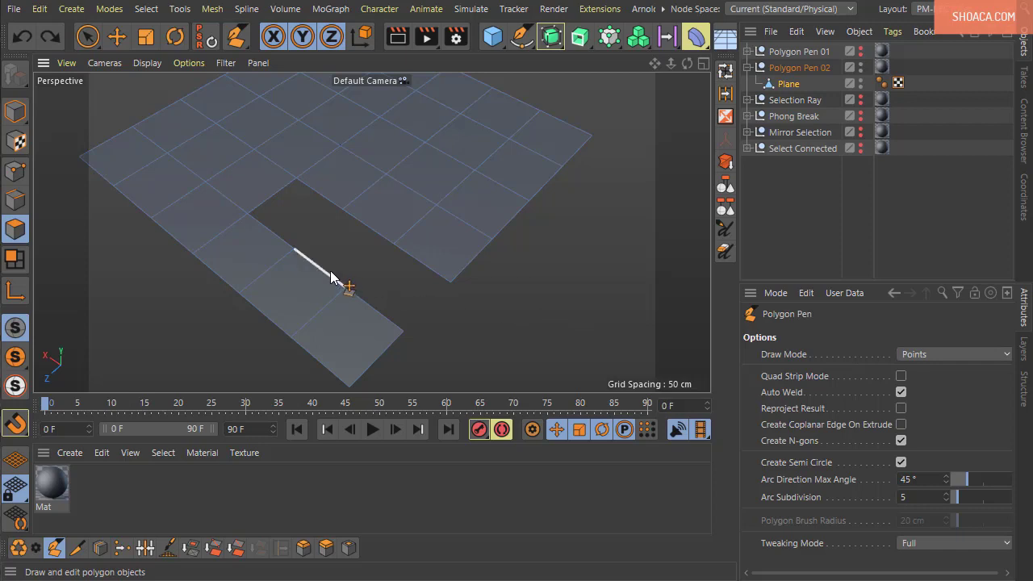
pyautogui.keyDown('ctrl'); pyautogui.click(360, 239); pyautogui.keyUp('ctrl')
pyautogui.click(450, 284)
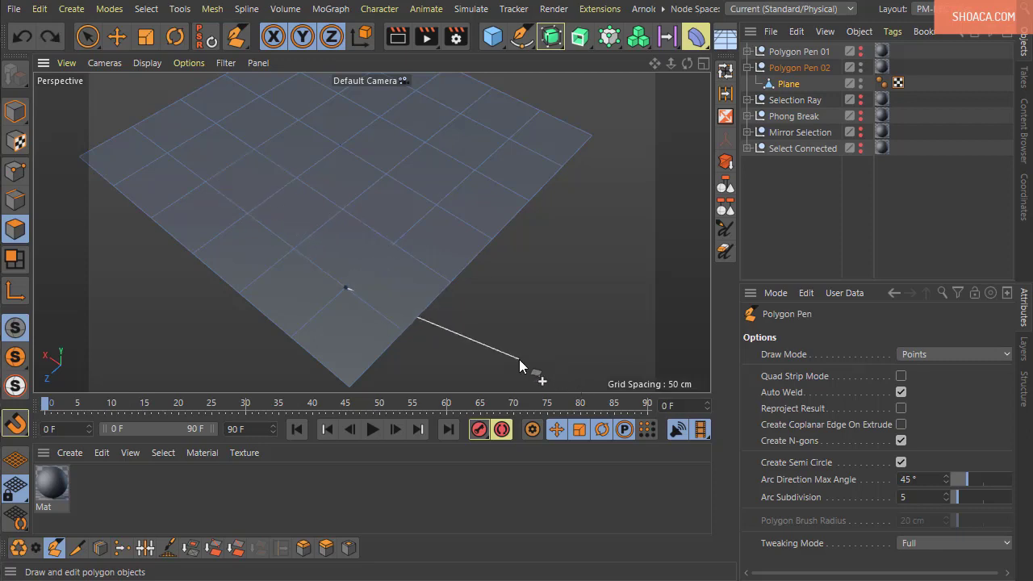
pyautogui.hotkey('ctrl', 'z')
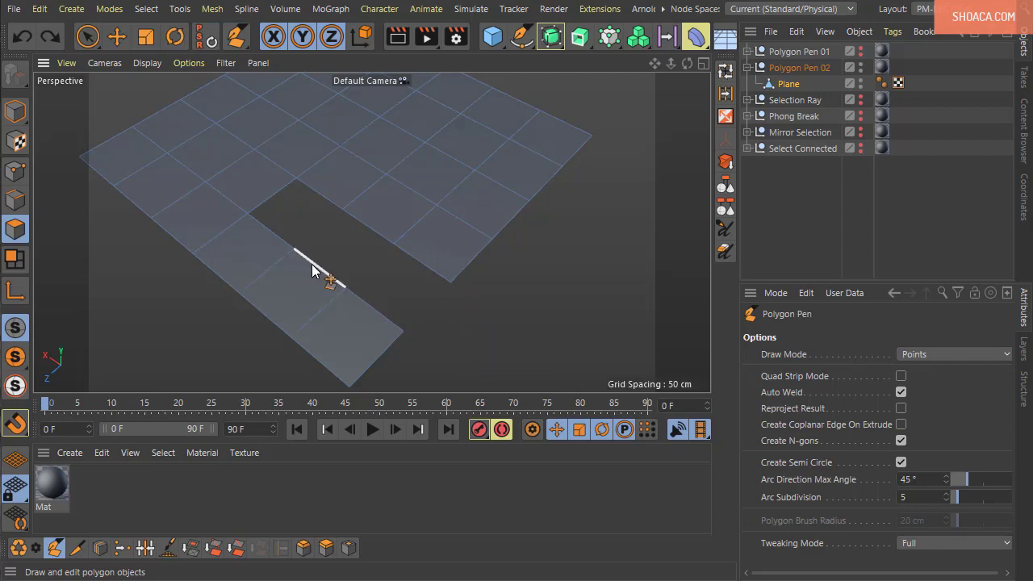
# - Extrude the notch's long-side edges across the gap and weld them to the opposite edges, filling it with quads
pyautogui.keyDown('ctrl'); pyautogui.moveTo(315, 270); pyautogui.dragTo(329, 253); pyautogui.keyUp('ctrl')
pyautogui.hotkey('ctrl', 'z')
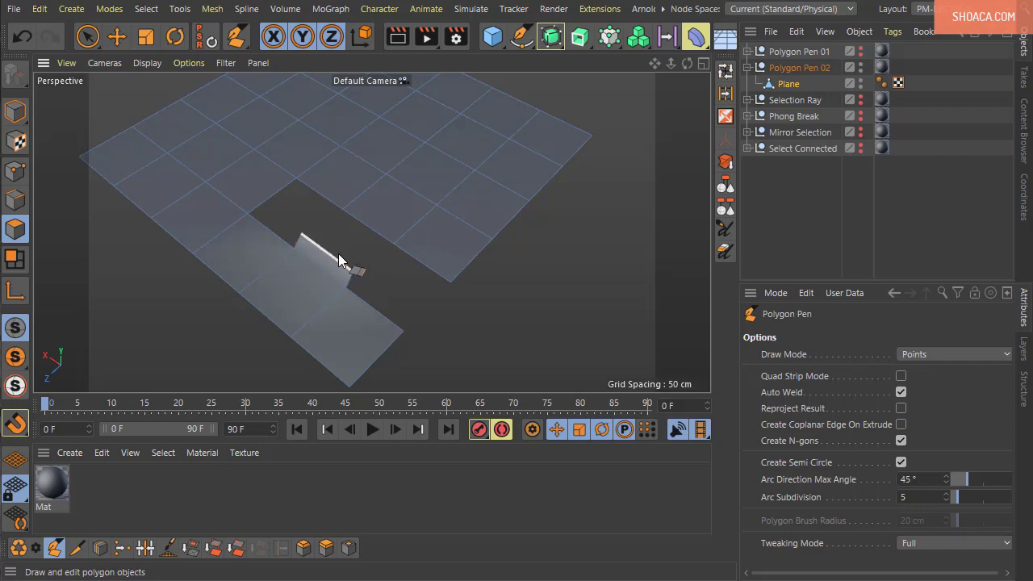
pyautogui.moveTo(319, 267)
pyautogui.keyDown('ctrl'); pyautogui.mouseDown()
pyautogui.moveTo(329, 270)
pyautogui.moveTo(366, 231)
pyautogui.moveTo(489, 318)
pyautogui.moveTo(450, 393)
pyautogui.moveTo(480, 318)
pyautogui.moveTo(451, 251)
pyautogui.moveTo(450, 315)
pyautogui.moveTo(409, 316)
pyautogui.mouseUp(); pyautogui.keyUp('ctrl')
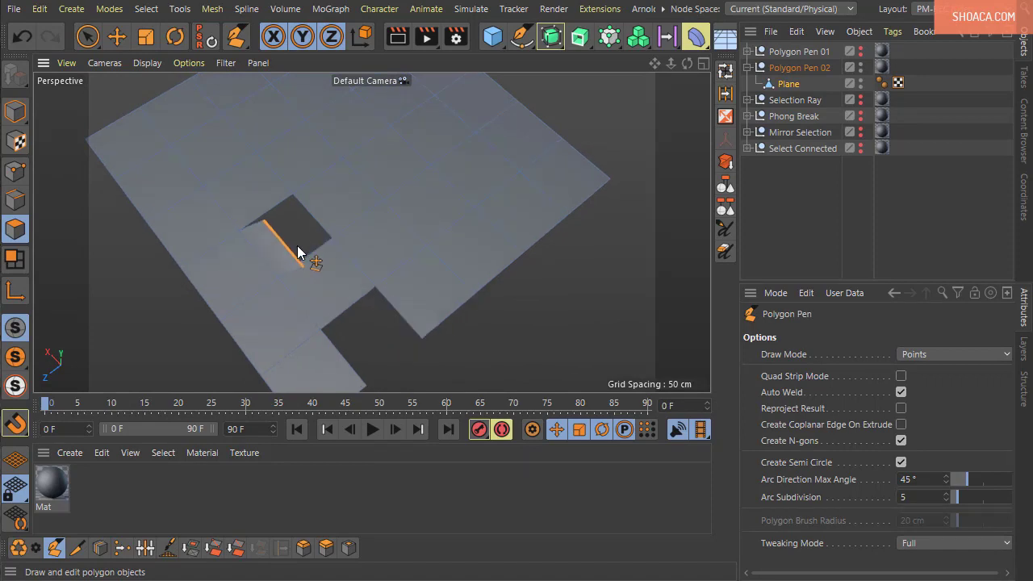
pyautogui.keyDown('ctrl'); pyautogui.moveTo(269, 262); pyautogui.dragTo(313, 230); pyautogui.keyUp('ctrl')
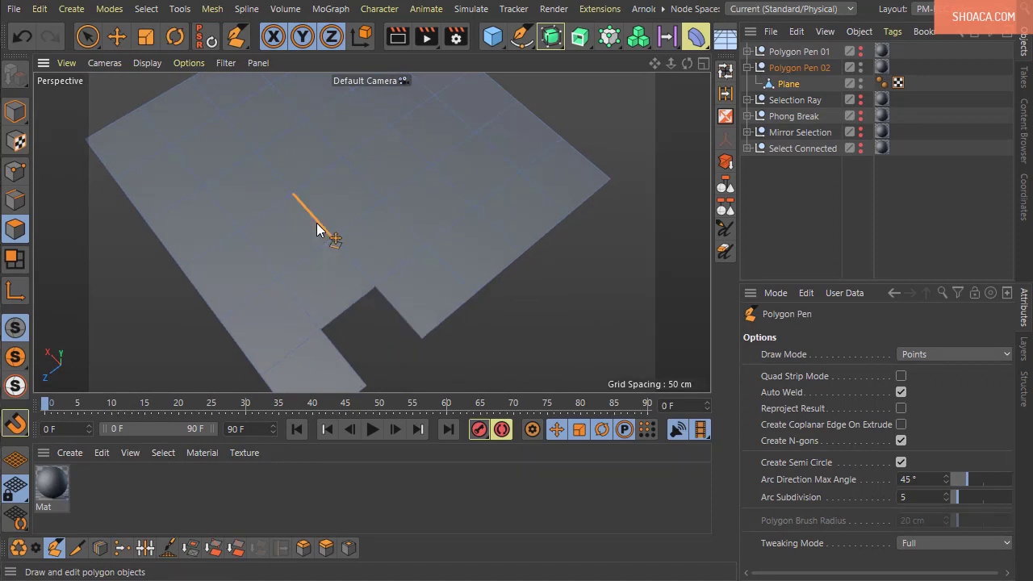
pyautogui.keyDown('ctrl'); pyautogui.moveTo(359, 351); pyautogui.dragTo(517, 306); pyautogui.keyUp('ctrl')
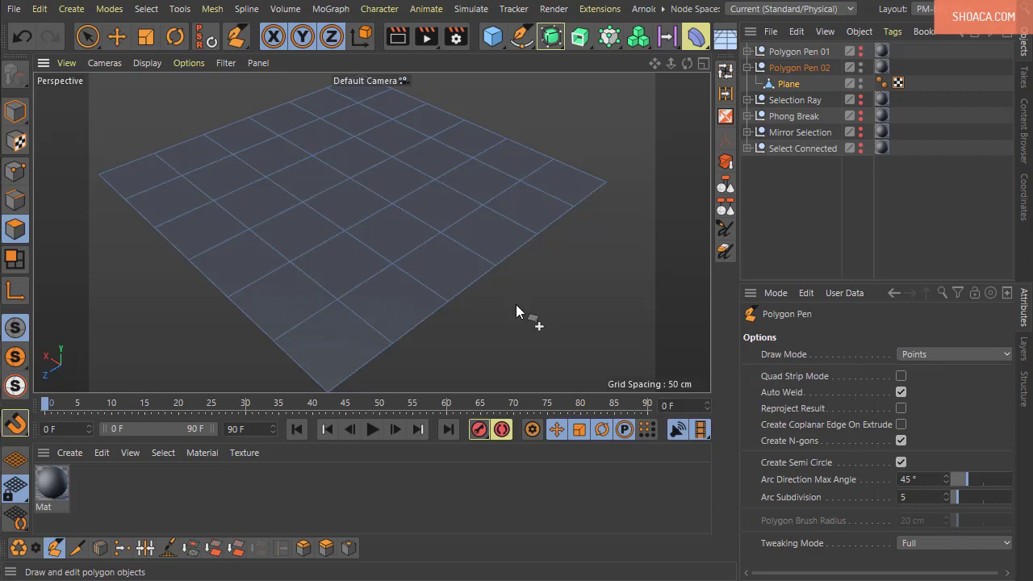
pyautogui.keyDown('alt'); pyautogui.moveTo(439, 275); pyautogui.dragTo(566, 321); pyautogui.keyUp('alt')
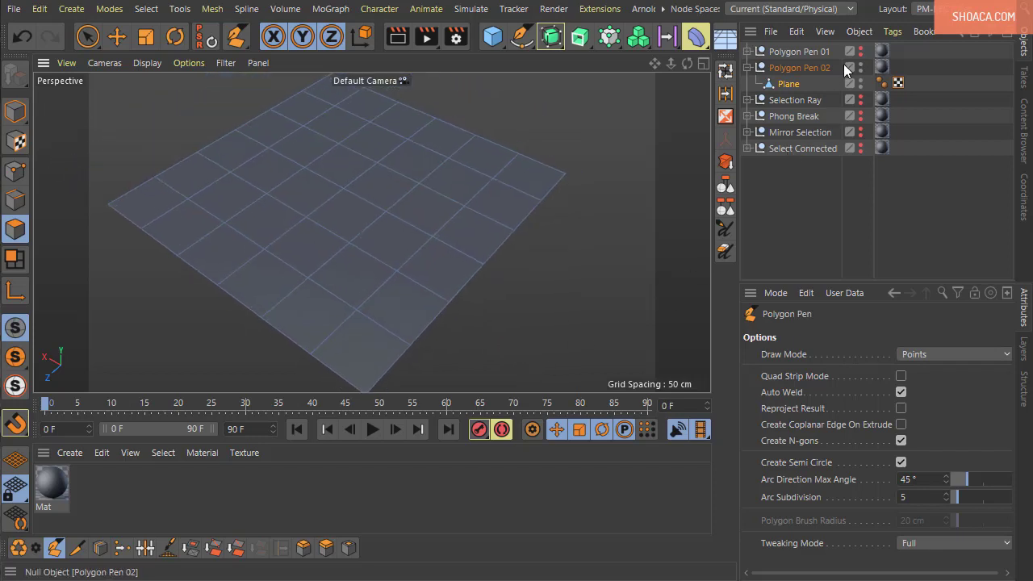
# - Hide and collapse the Polygon Pen 02 group, and clear the object selection
pyautogui.hotkey('ctrl', 'z')
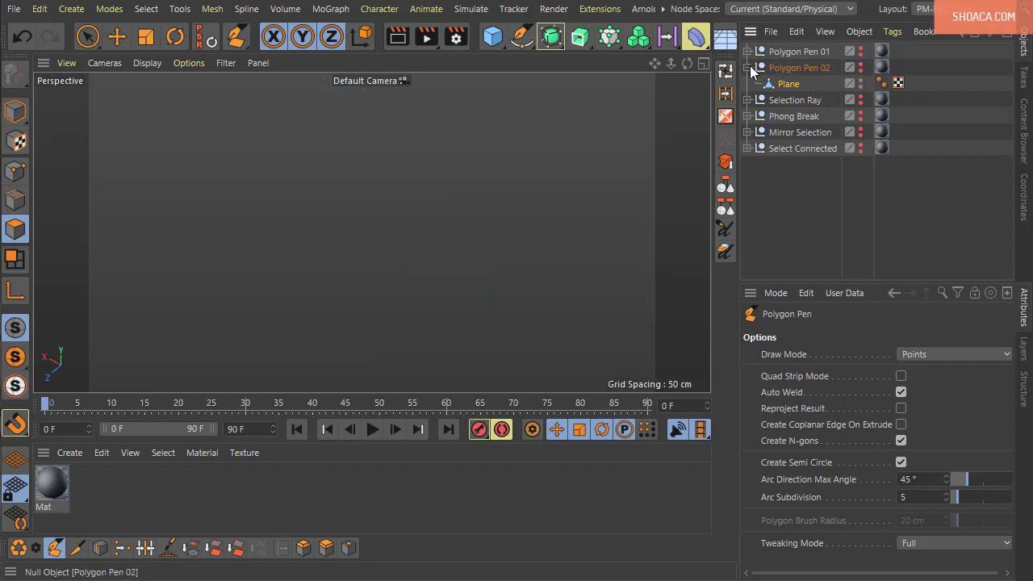
pyautogui.hotkey('ctrl', 'z')
pyautogui.click(850, 188)
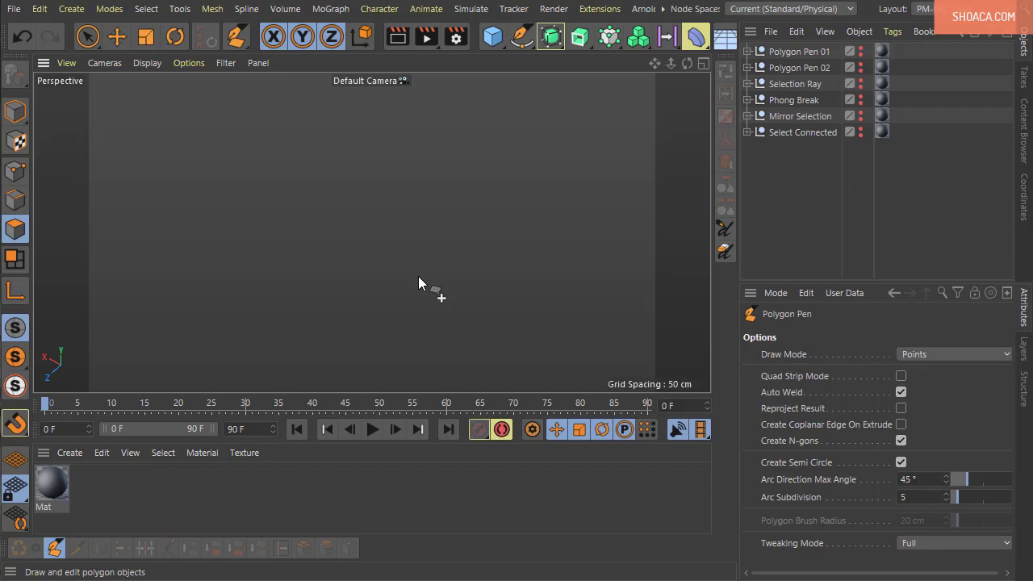
# - In the Top view, draw a closed triangular polygon from three points on the negative X side, and check it in the Perspective view
pyautogui.middleClick(288, 212)
pyautogui.middleClick(392, 185)
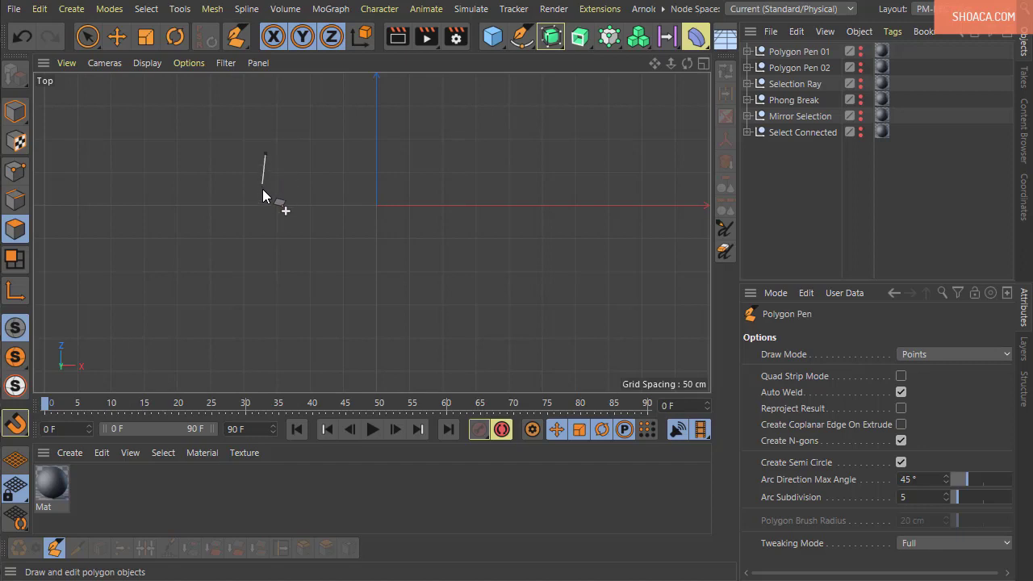
pyautogui.click(266, 241)
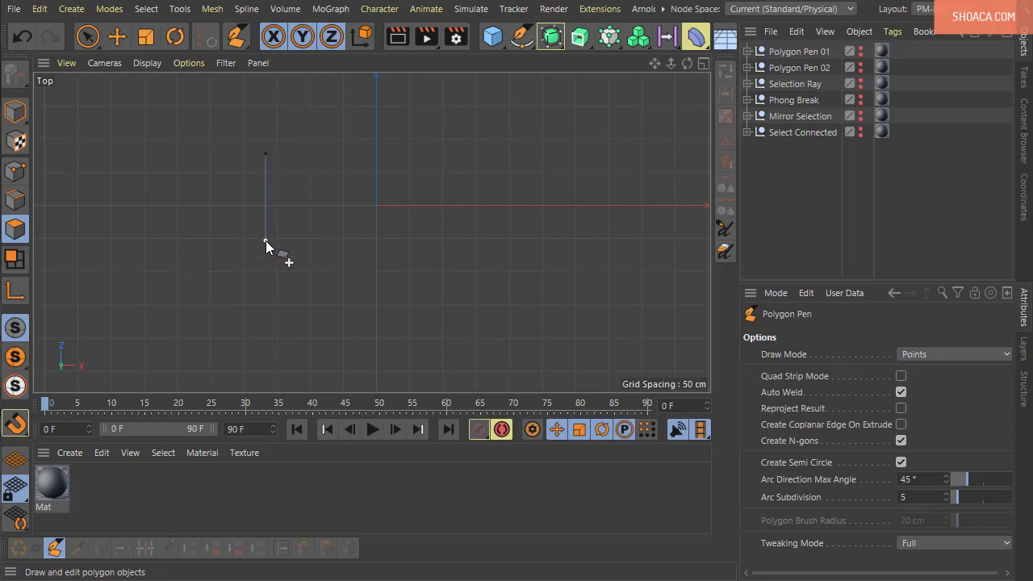
pyautogui.click(371, 239)
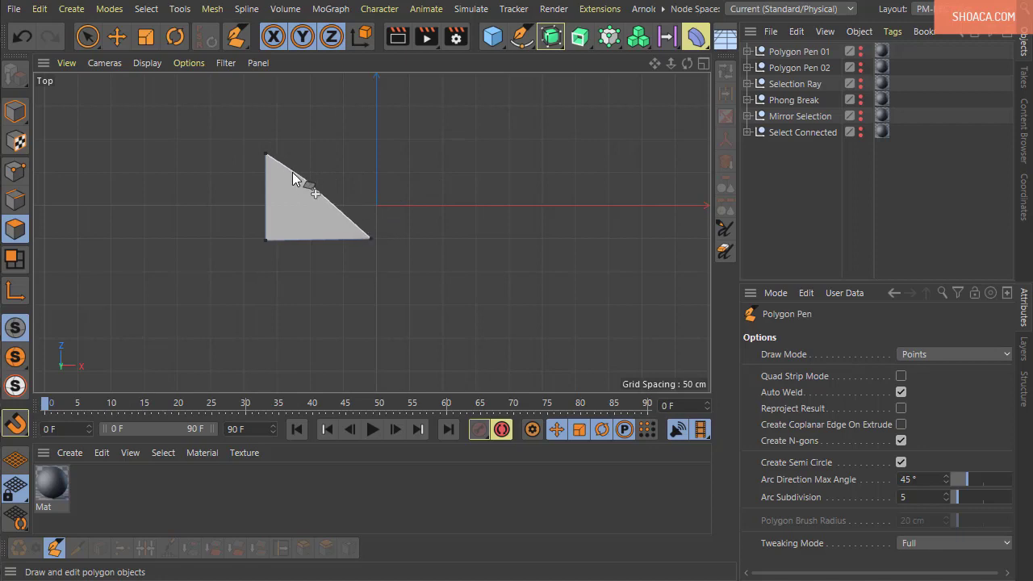
pyautogui.click(266, 156)
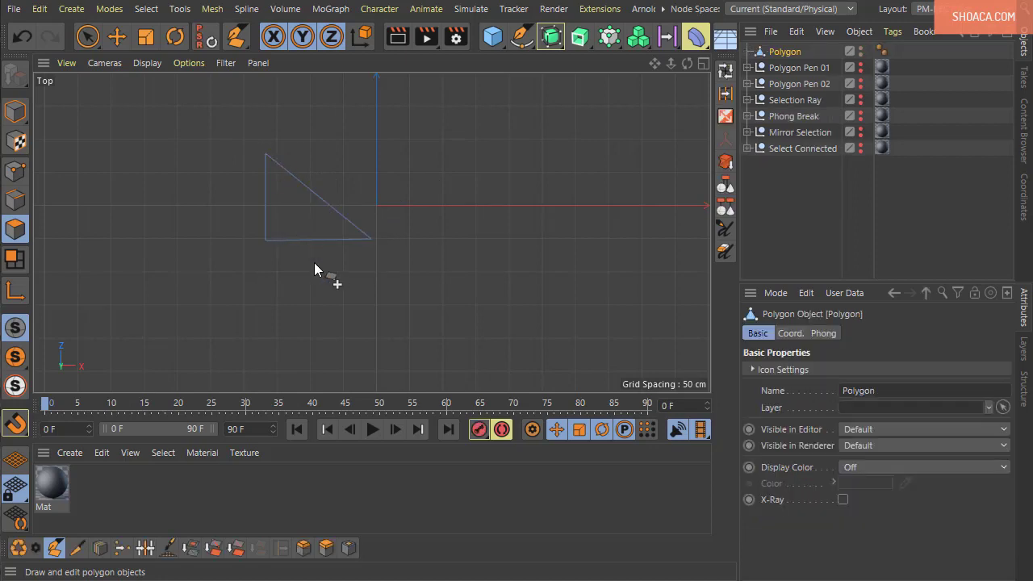
pyautogui.middleClick(314, 262)
pyautogui.middleClick(242, 180)
pyautogui.middleClick(243, 177)
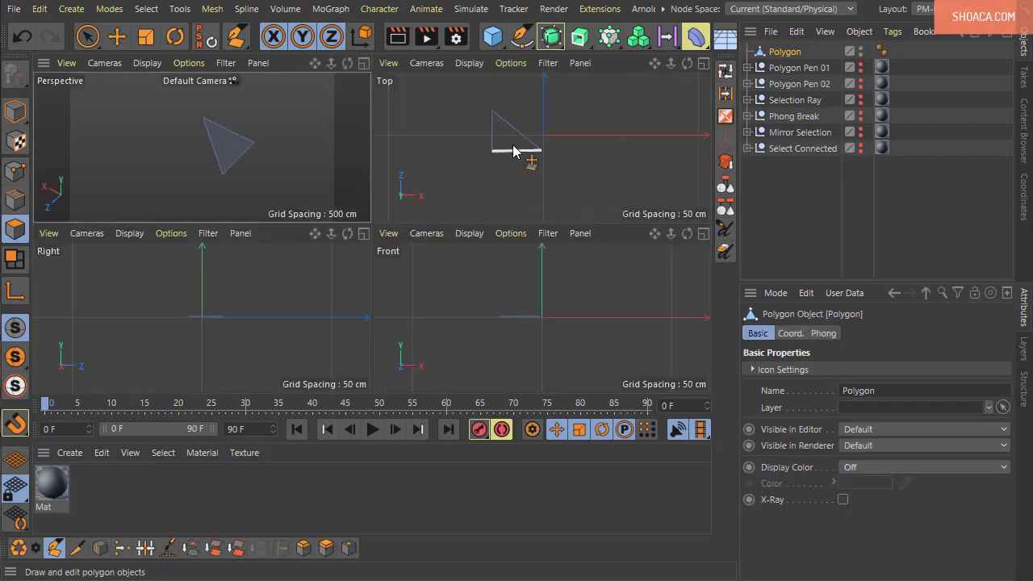
# - Return to the Top view and draw a second, larger closed triangle on the positive X side within the same polygon object
pyautogui.middleClick(502, 225)
pyautogui.click(418, 112)
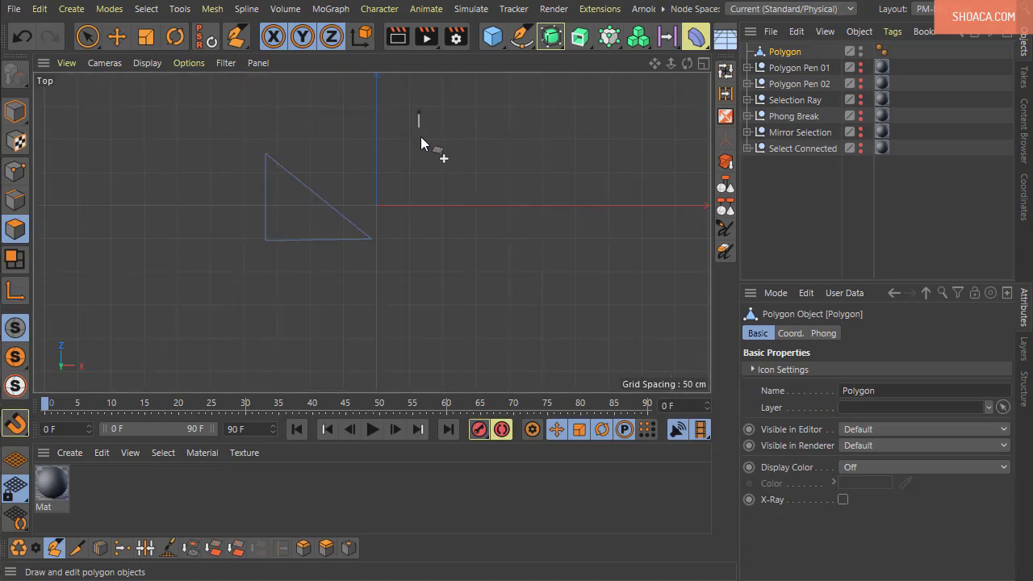
pyautogui.click(413, 219)
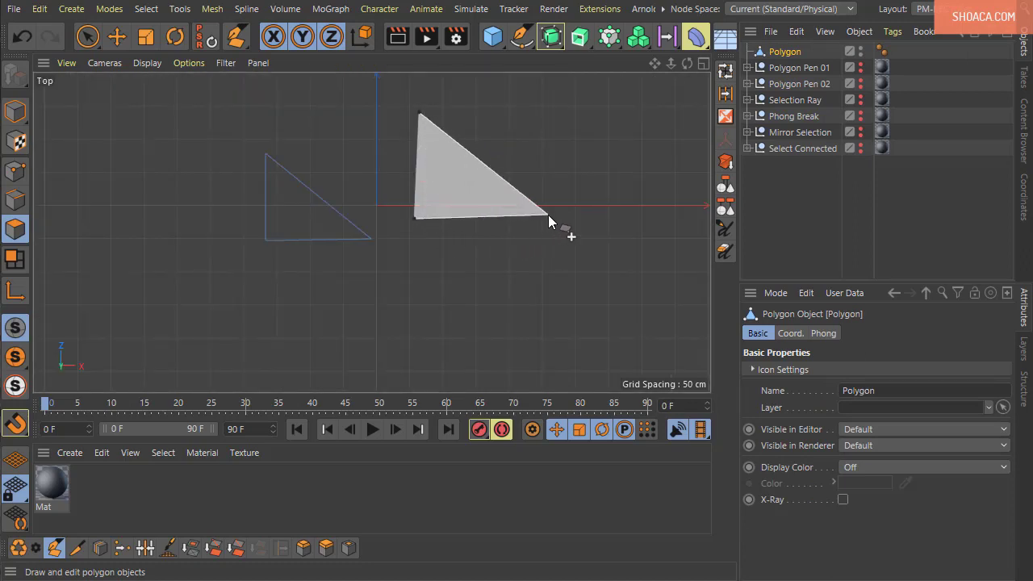
pyautogui.click(547, 214)
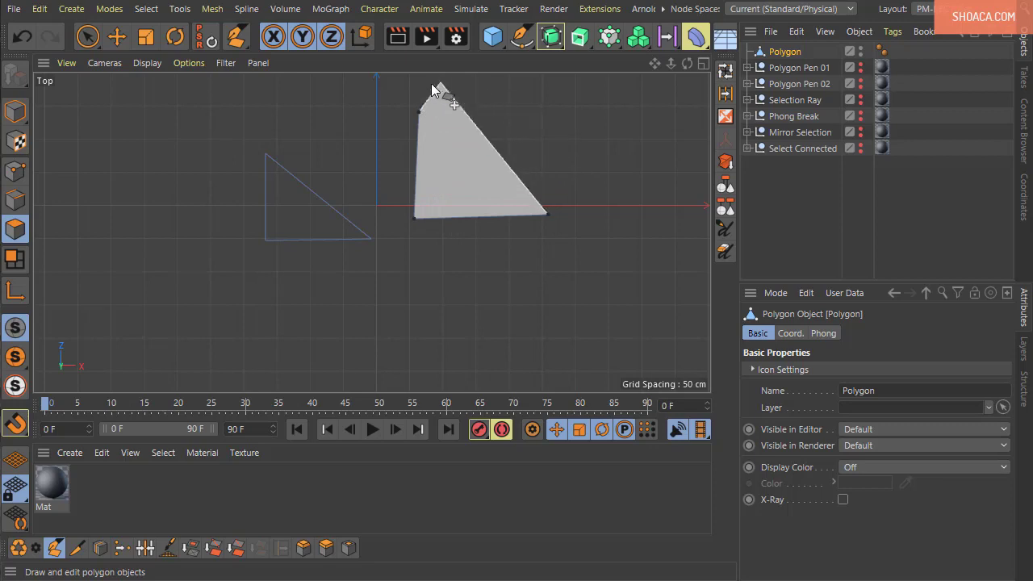
pyautogui.click(419, 112)
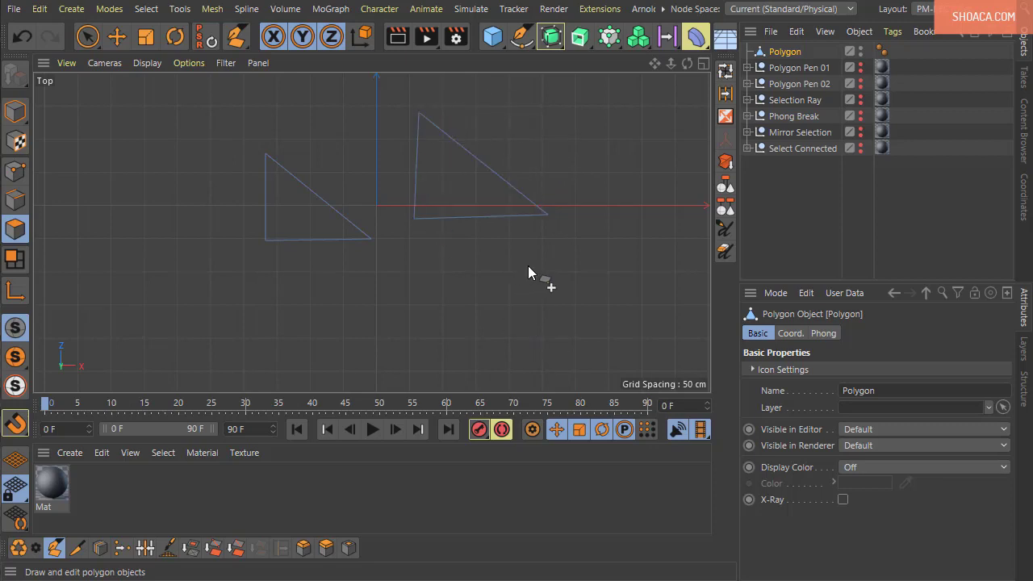
# - Draw a closed four-point polygon in the Top view, on the positive X side of the larger triangle
pyautogui.moveTo(562, 237); pyautogui.dragTo(313, 273, button='middle')
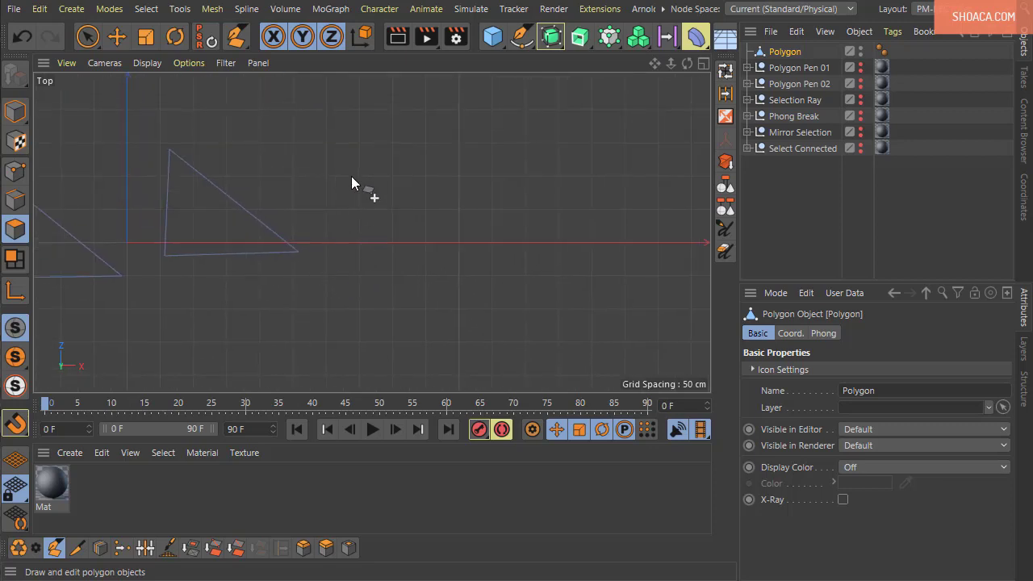
pyautogui.click(344, 137)
pyautogui.click(344, 230)
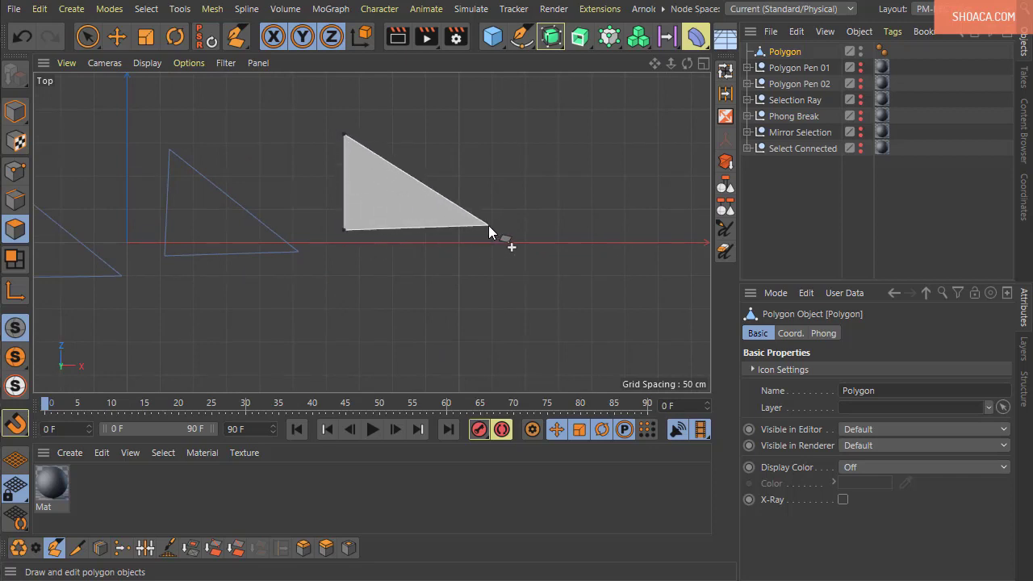
pyautogui.click(489, 226)
pyautogui.click(491, 130)
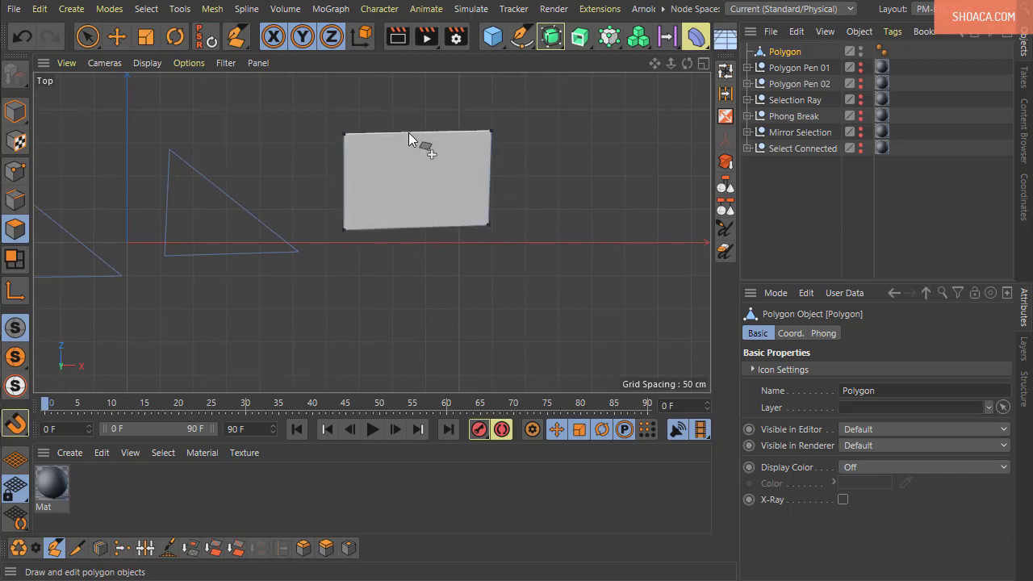
pyautogui.click(343, 134)
# - Draw a second quad against the first quad's outer vertical edge, reusing that edge's two corner points
pyautogui.moveTo(566, 274); pyautogui.dragTo(443, 328, button='middle')
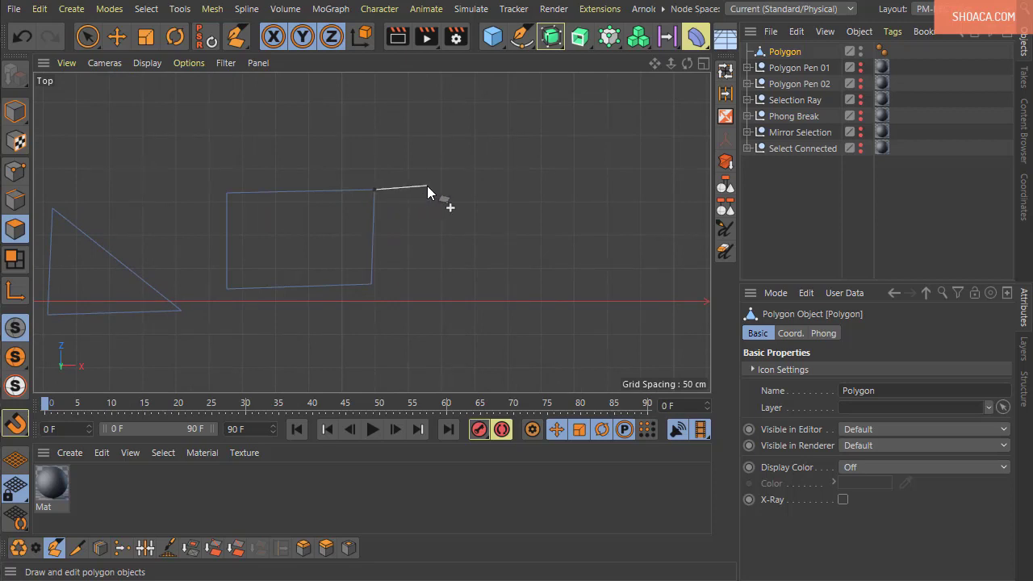
pyautogui.click(511, 186)
pyautogui.click(509, 281)
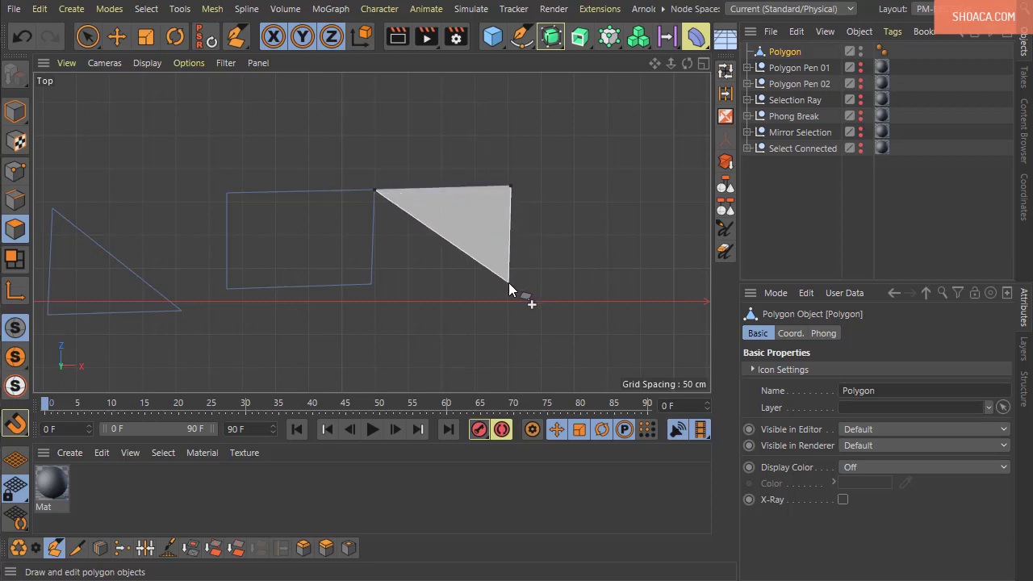
pyautogui.click(372, 283)
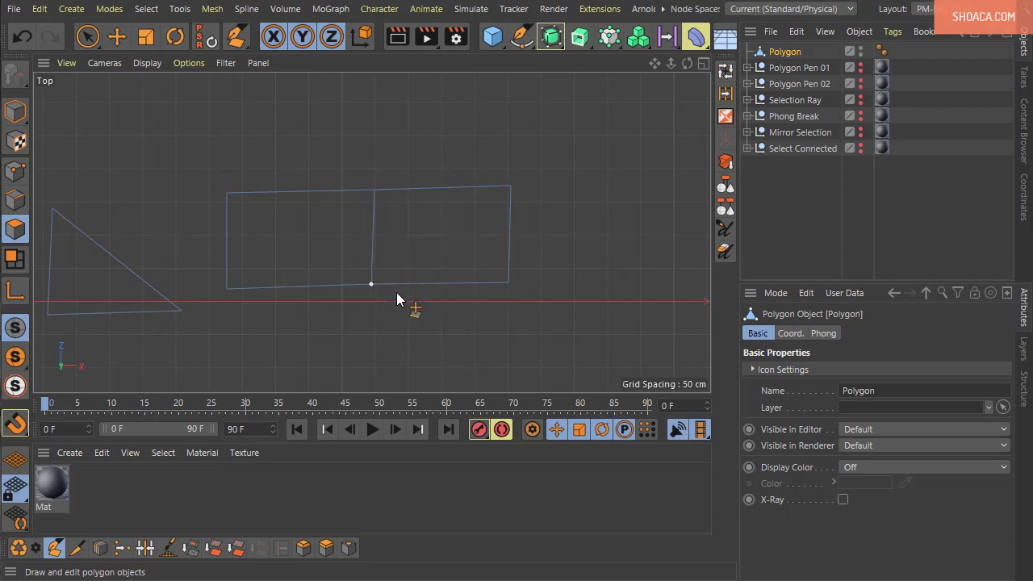
# - Nudge the second quad's lower outer corner point slightly in the positive Z direction
pyautogui.moveTo(546, 292); pyautogui.dragTo(355, 282, button='middle')
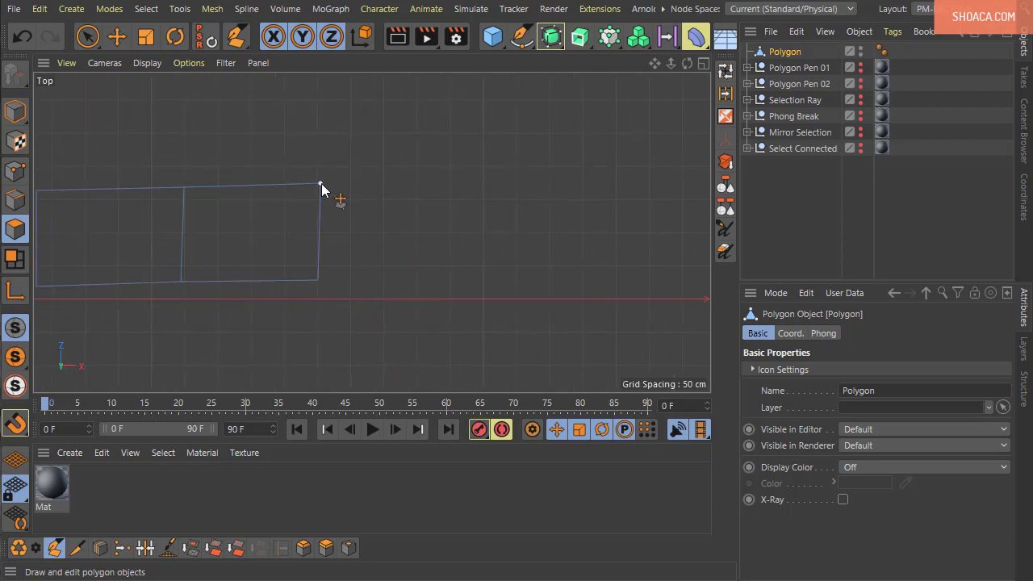
pyautogui.keyDown('ctrl'); pyautogui.moveTo(321, 183); pyautogui.dragTo(321, 281); pyautogui.keyUp('ctrl')
pyautogui.scroll(2, 541, 272)
pyautogui.moveTo(542, 272); pyautogui.dragTo(461, 293, button='middle')
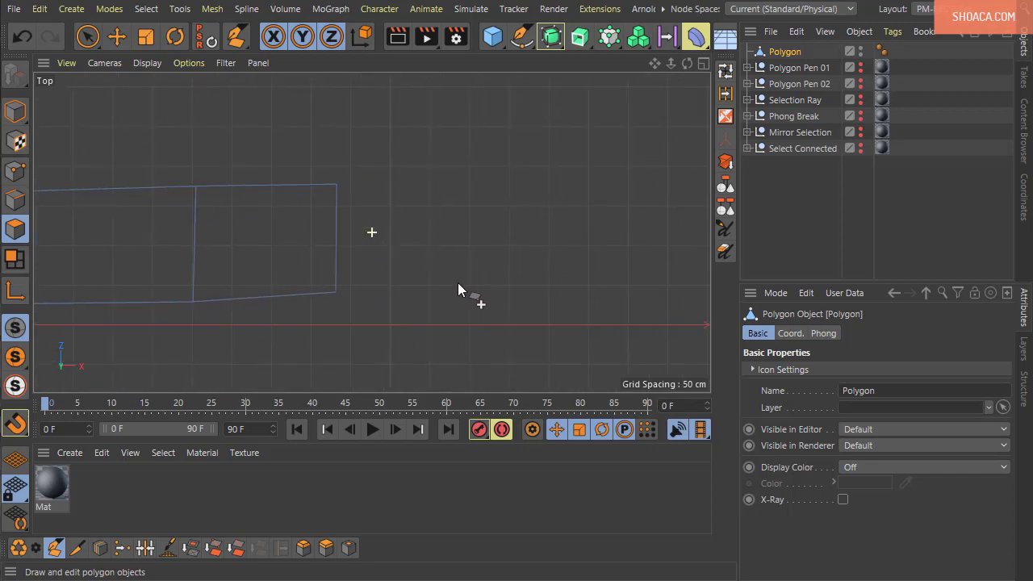
# - Enable Quad Strip Mode for the Polygon Pen and draw a third quad attached to the second quad's outer edge
pyautogui.click(245, 36)
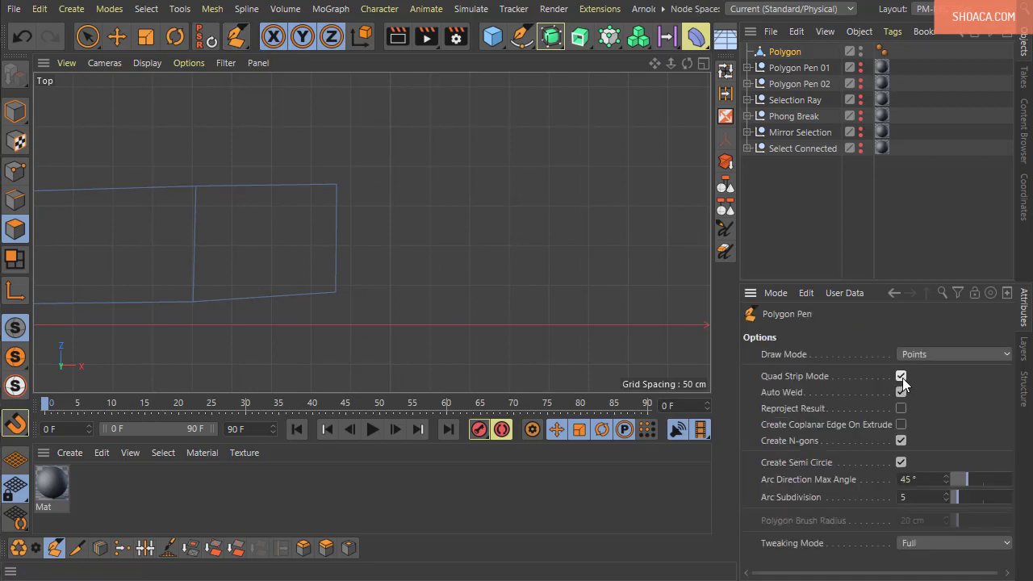
pyautogui.click(339, 185)
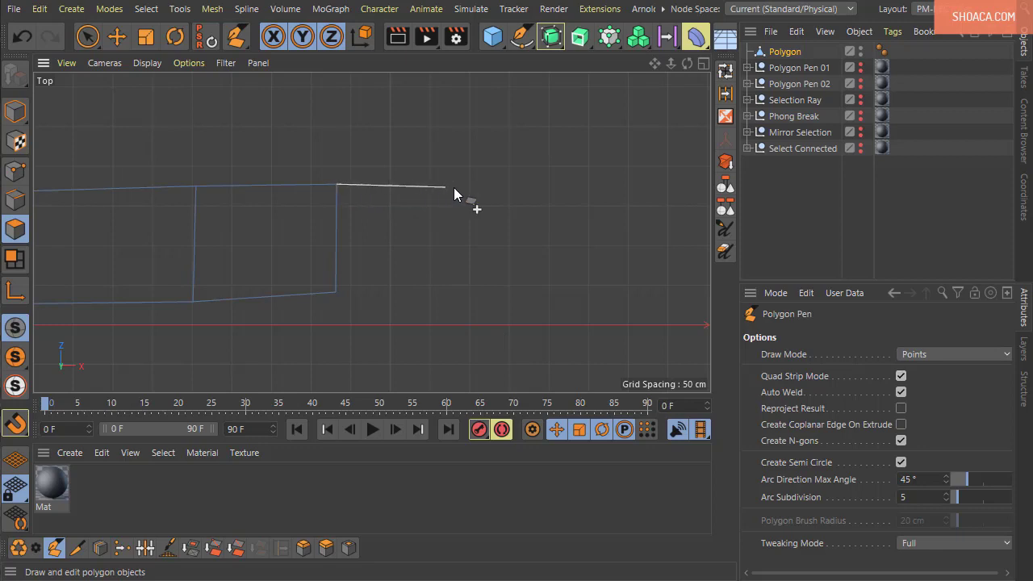
pyautogui.click(491, 180)
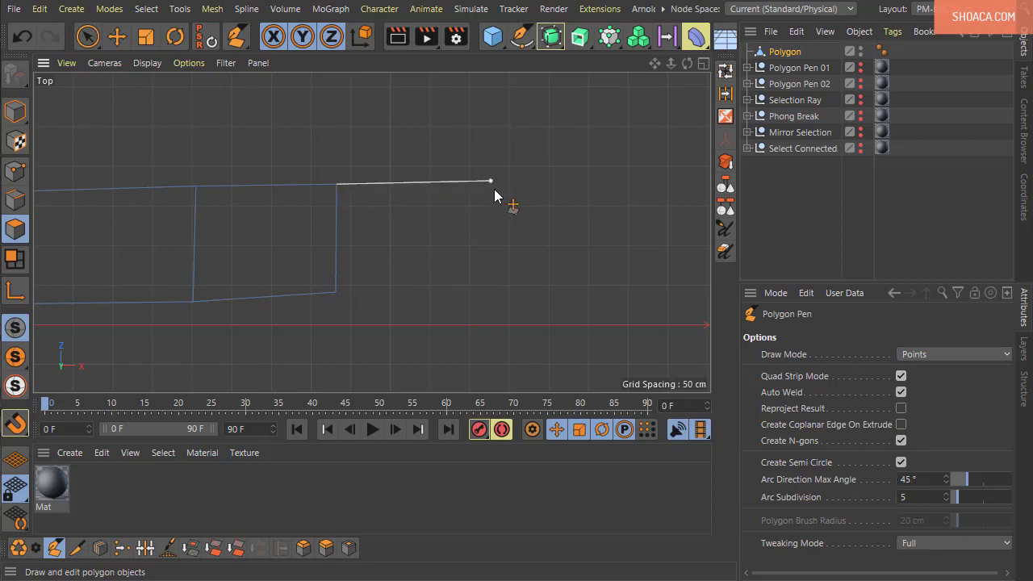
pyautogui.click(492, 291)
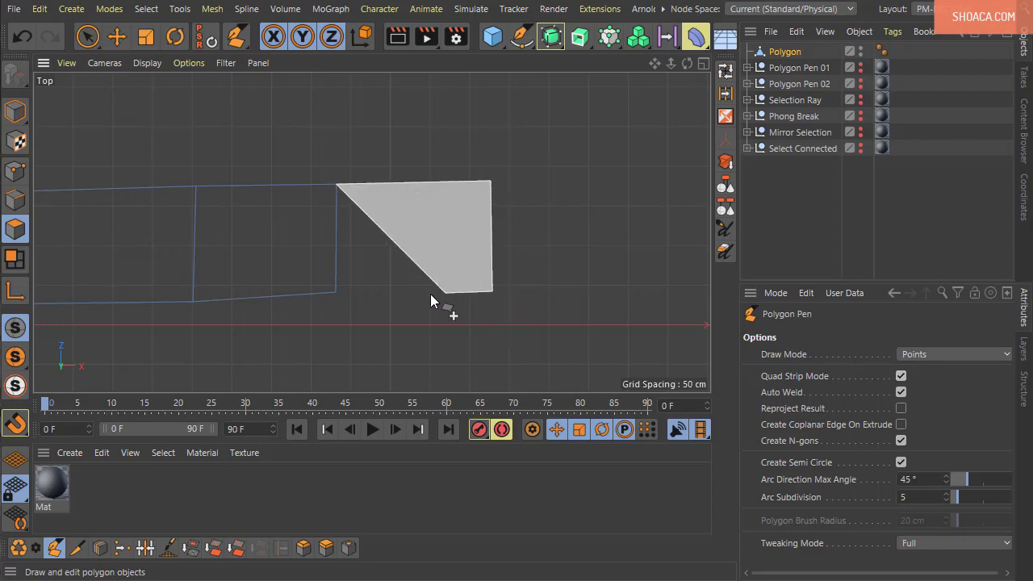
pyautogui.click(339, 292)
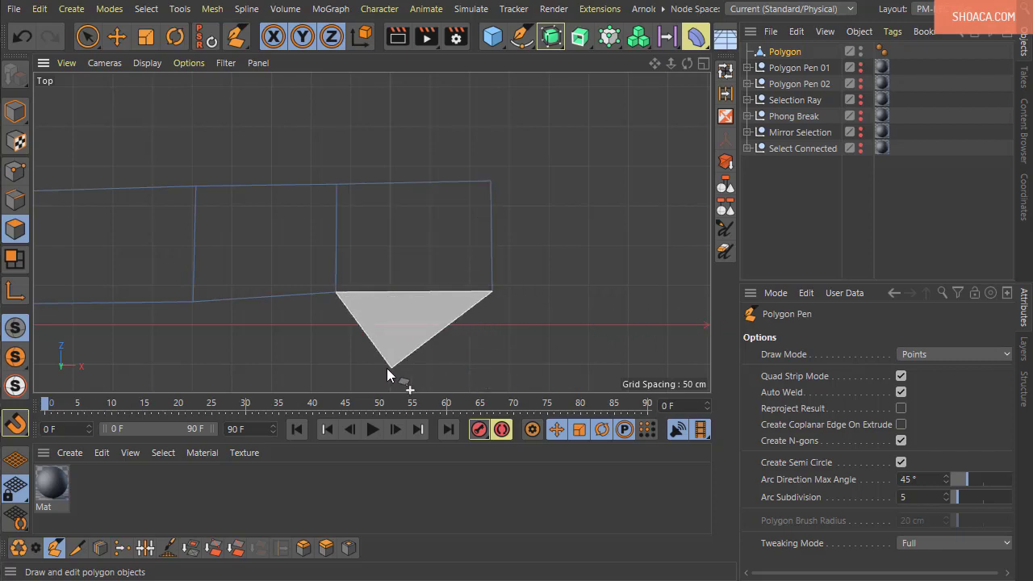
# - Continue the quad strip downward from the third quad's lower edge, adding two more quads of similar width
pyautogui.moveTo(371, 355); pyautogui.dragTo(366, 270, button='middle')
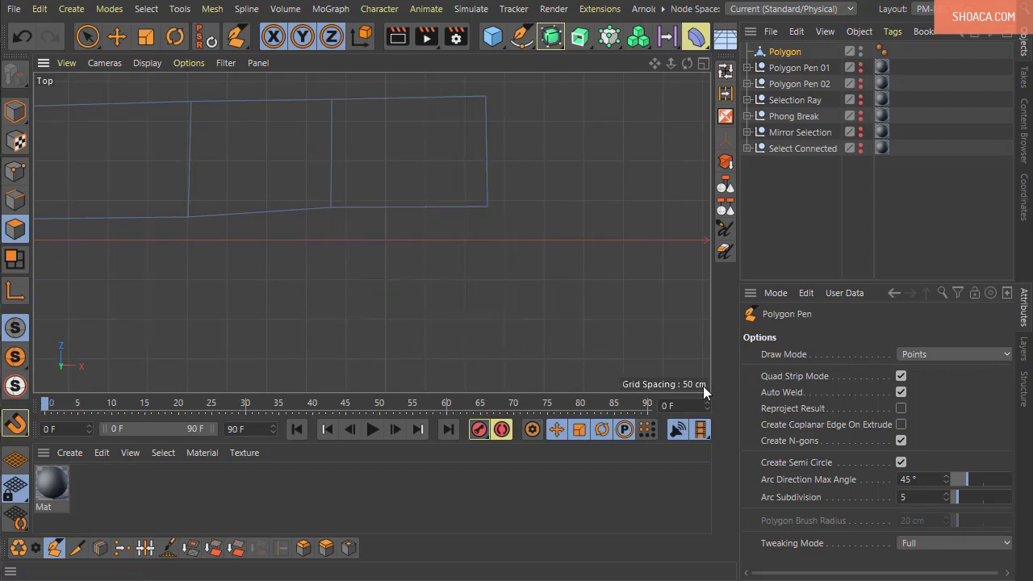
pyautogui.click(333, 294)
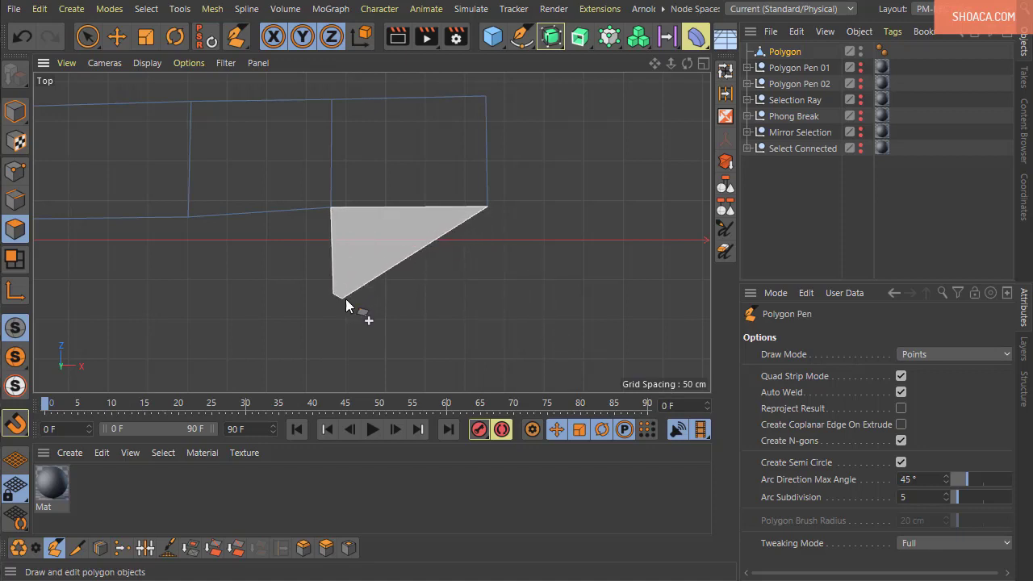
pyautogui.click(487, 295)
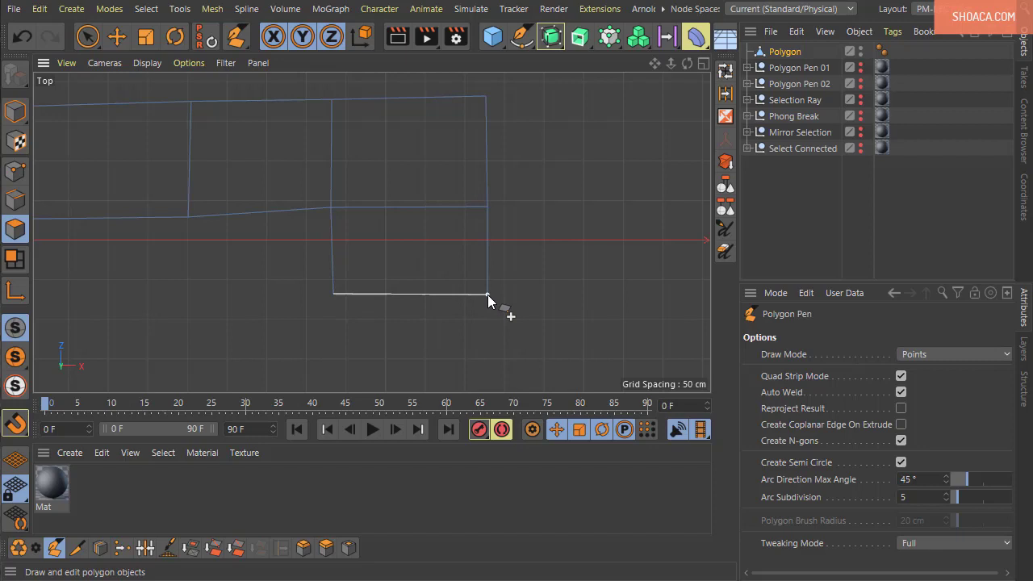
pyautogui.click(490, 376)
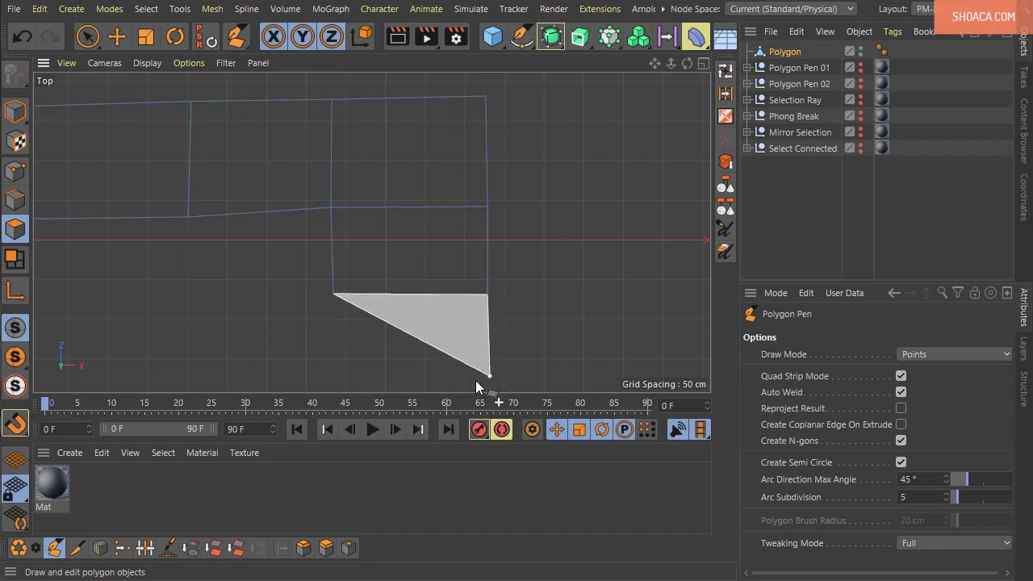
pyautogui.click(335, 380)
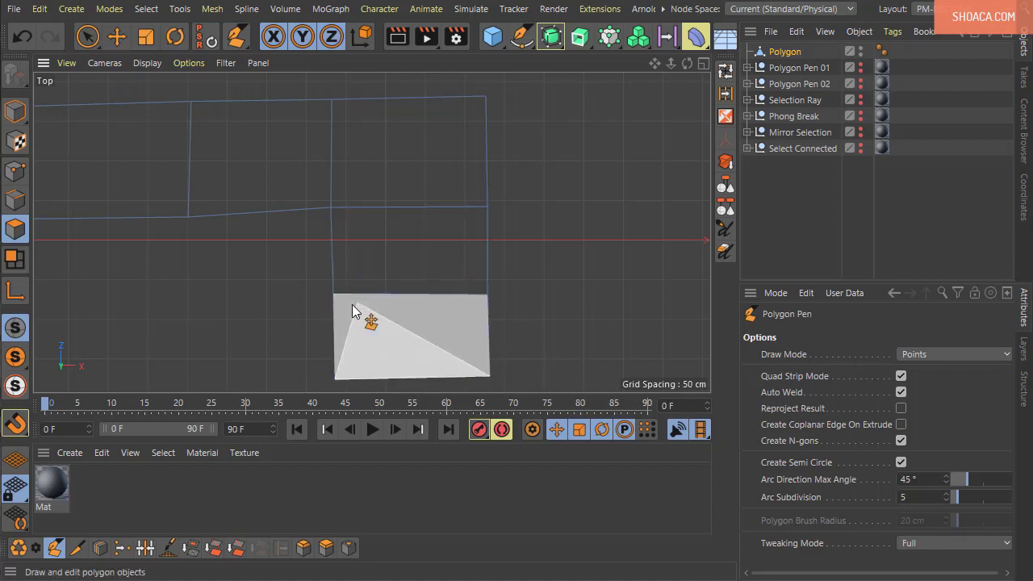
# - Disable Quad Strip Mode and set the Polygon Pen's Draw Mode to Edges, with an empty area in view
pyautogui.click(902, 376)
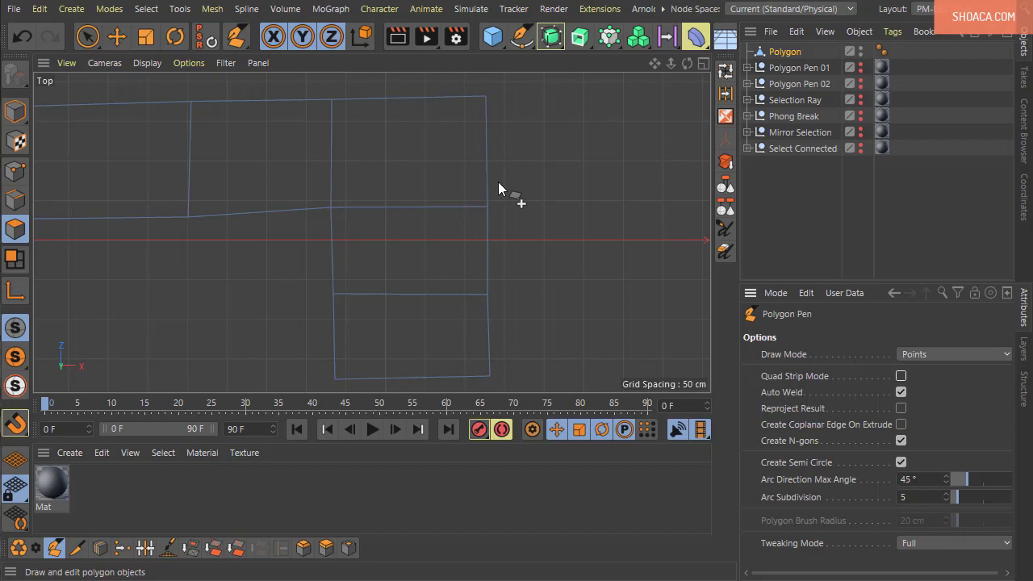
pyautogui.scroll(-3, 498, 182)
pyautogui.keyDown('alt'); pyautogui.moveTo(469, 232); pyautogui.dragTo(426, 226, button='middle'); pyautogui.keyUp('alt')
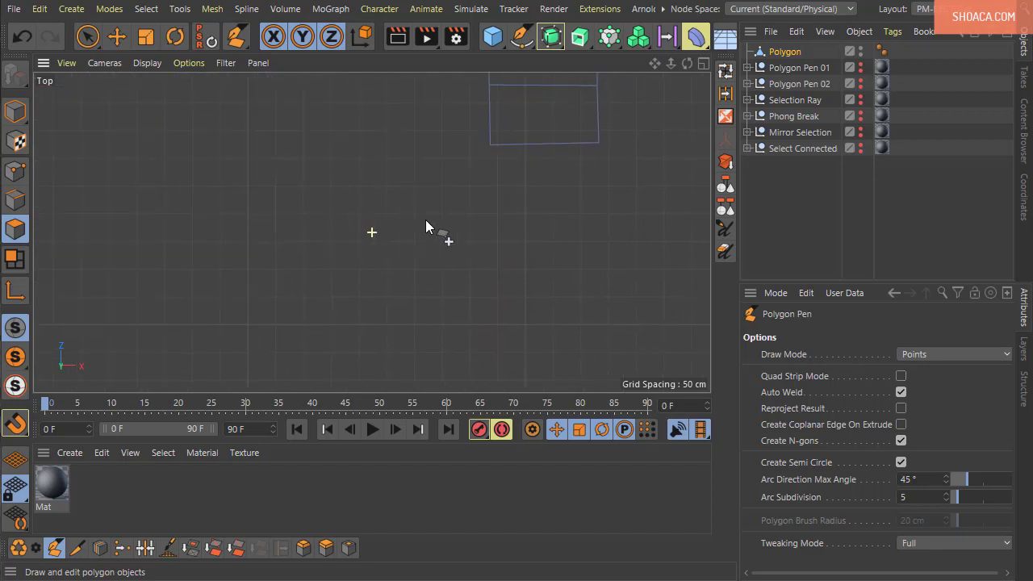
pyautogui.click(941, 355)
pyautogui.click(940, 387)
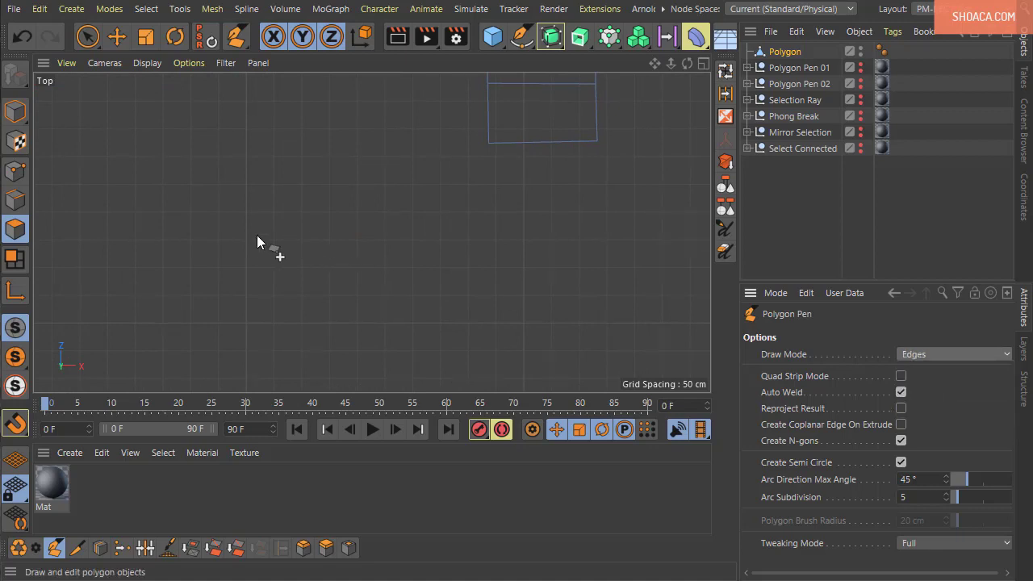
# - Draw three roughly parallel bent edge lines of three segments each in the empty area beside the quad strip
pyautogui.click(291, 130)
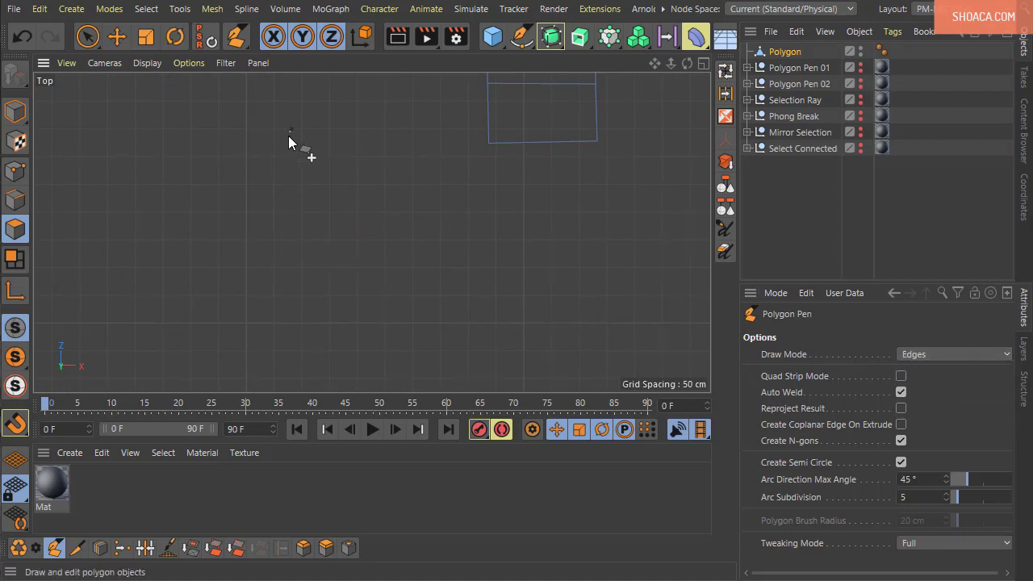
pyautogui.click(259, 181)
pyautogui.click(206, 218)
pyautogui.click(115, 216)
pyautogui.click(331, 133)
pyautogui.click(289, 191)
pyautogui.click(218, 243)
pyautogui.click(114, 247)
pyautogui.moveTo(114, 276)
pyautogui.mouseDown()
pyautogui.moveTo(245, 271)
pyautogui.moveTo(219, 274)
pyautogui.mouseUp()
pyautogui.click(310, 211)
pyautogui.moveTo(311, 210); pyautogui.dragTo(364, 135)
# - Examine the three drawn edge lines in the Perspective view, and return to the Top view
pyautogui.middleClick(322, 265)
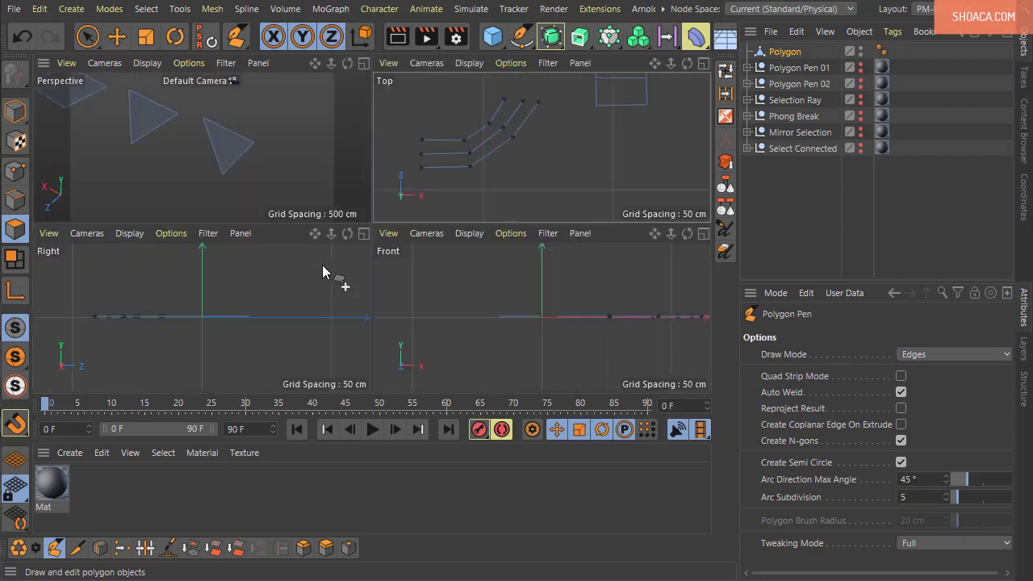
pyautogui.middleClick(311, 197)
pyautogui.keyDown('alt'); pyautogui.moveTo(353, 256); pyautogui.dragTo(339, 153); pyautogui.keyUp('alt')
pyautogui.keyDown('alt'); pyautogui.moveTo(340, 154); pyautogui.dragTo(361, 276, button='right'); pyautogui.keyUp('alt')
pyautogui.keyDown('alt'); pyautogui.moveTo(361, 275); pyautogui.dragTo(390, 193); pyautogui.keyUp('alt')
pyautogui.middleClick(394, 212)
pyautogui.middleClick(473, 194)
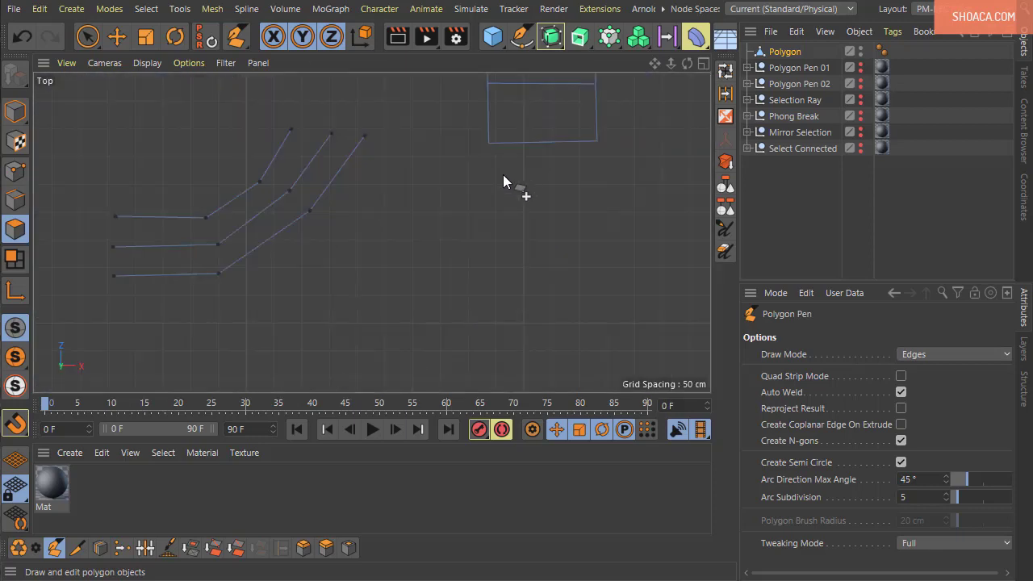
# - Join the upper segments of the three lines with two quads, checking the surface in the Perspective view
pyautogui.scroll(2, 380, 228)
pyautogui.keyDown('alt'); pyautogui.moveTo(389, 231); pyautogui.dragTo(446, 267, button='middle'); pyautogui.keyUp('alt')
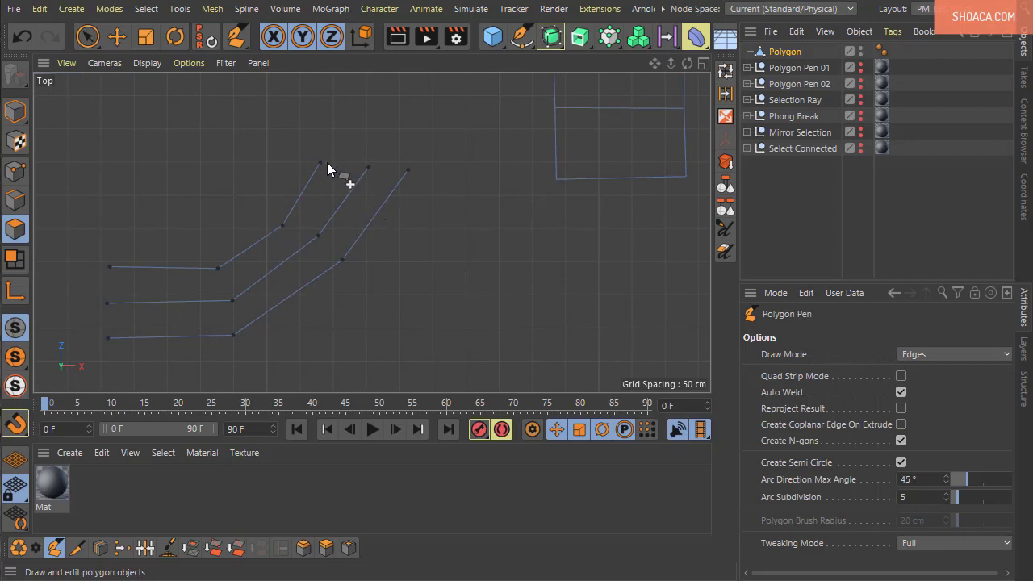
pyautogui.click(368, 167)
pyautogui.click(407, 169)
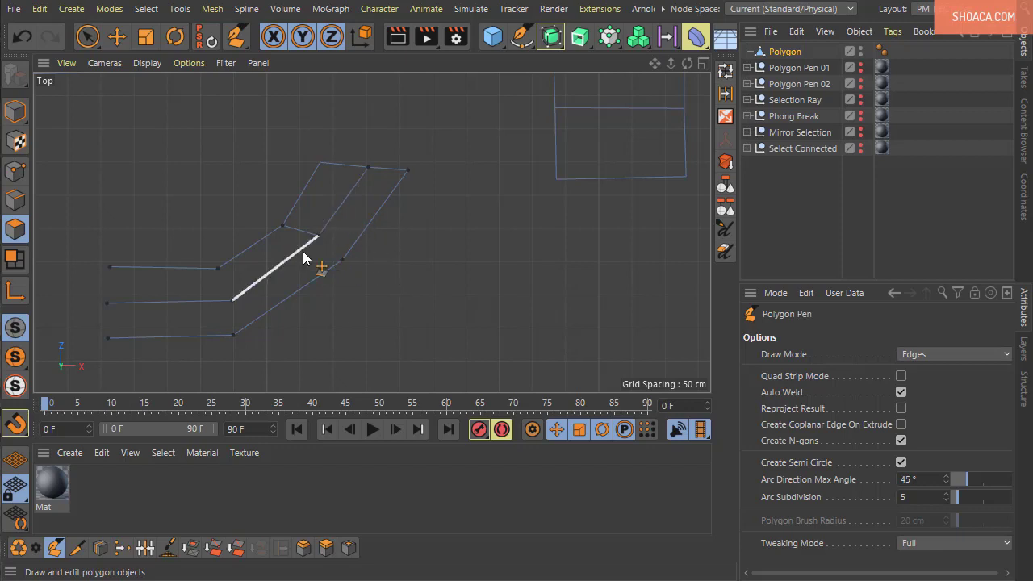
pyautogui.middleClick(385, 256)
pyautogui.middleClick(156, 146)
pyautogui.keyDown('alt'); pyautogui.moveTo(273, 231); pyautogui.dragTo(242, 294); pyautogui.keyUp('alt')
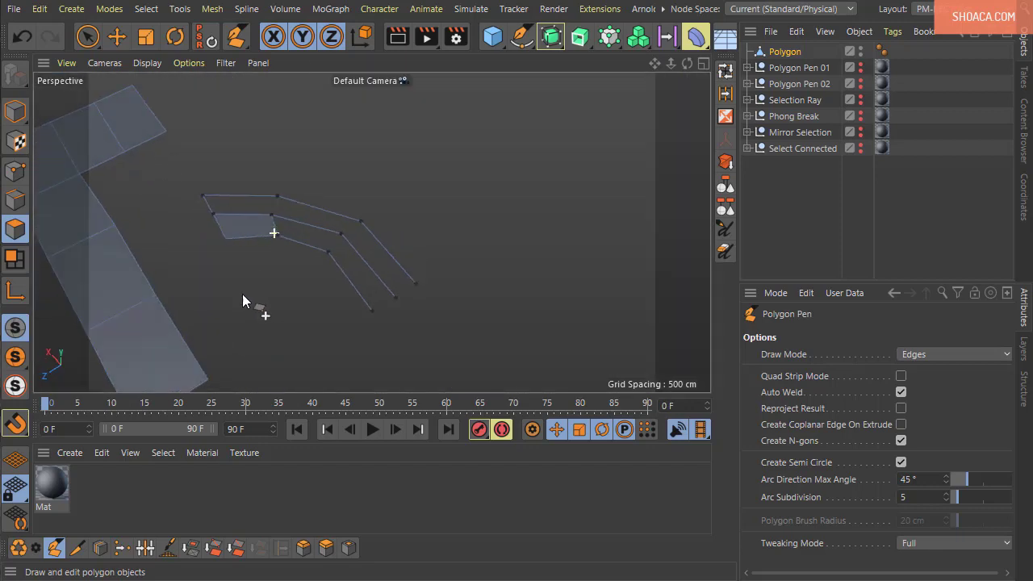
pyautogui.scroll(4, 244, 209)
pyautogui.middleClick(284, 282)
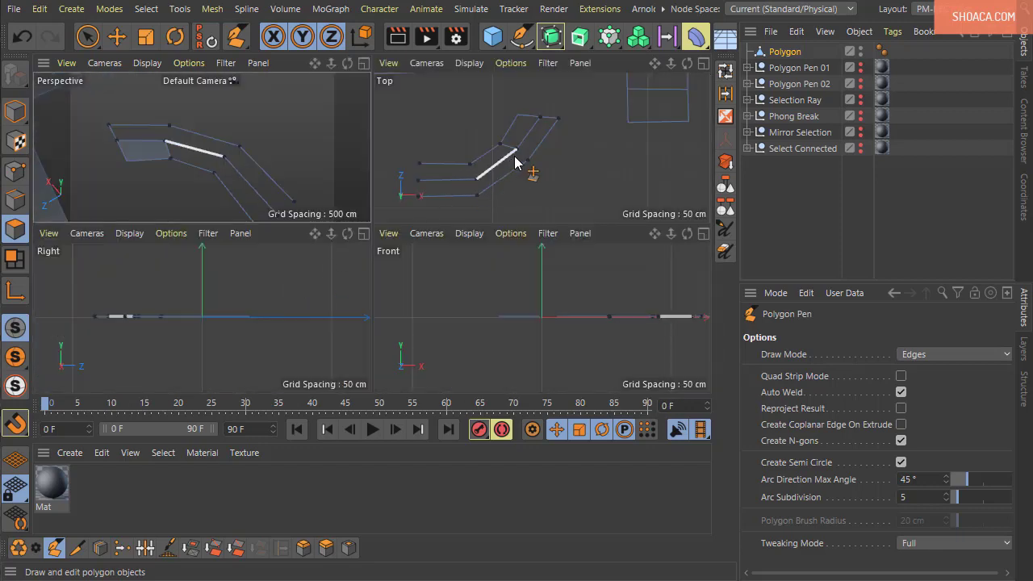
pyautogui.moveTo(519, 148); pyautogui.dragTo(528, 159)
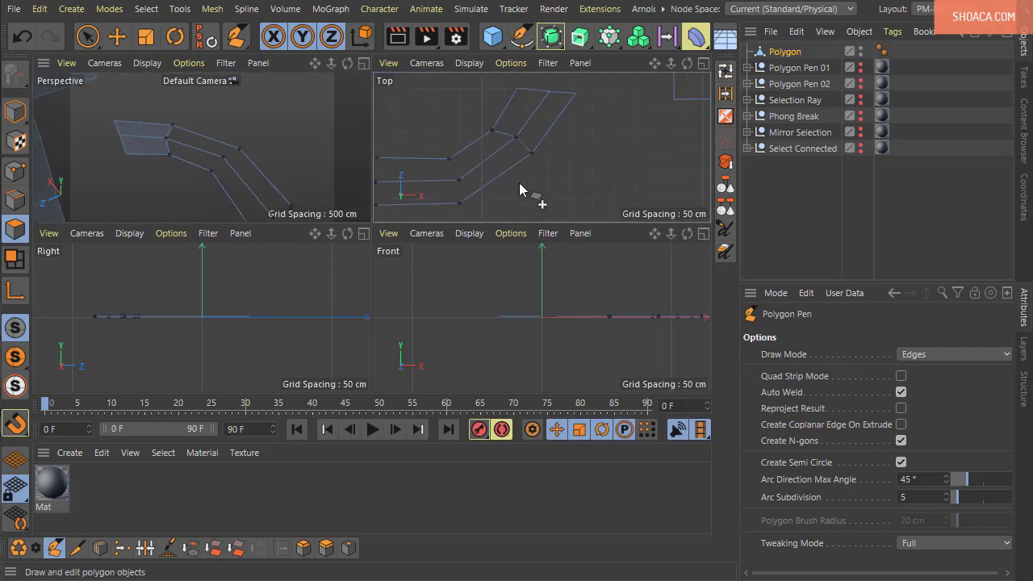
# - Fill between the middle segments of the three lines with quads, and undo the stray edge extrusion
pyautogui.middleClick(519, 184)
pyautogui.scroll(2, 498, 199)
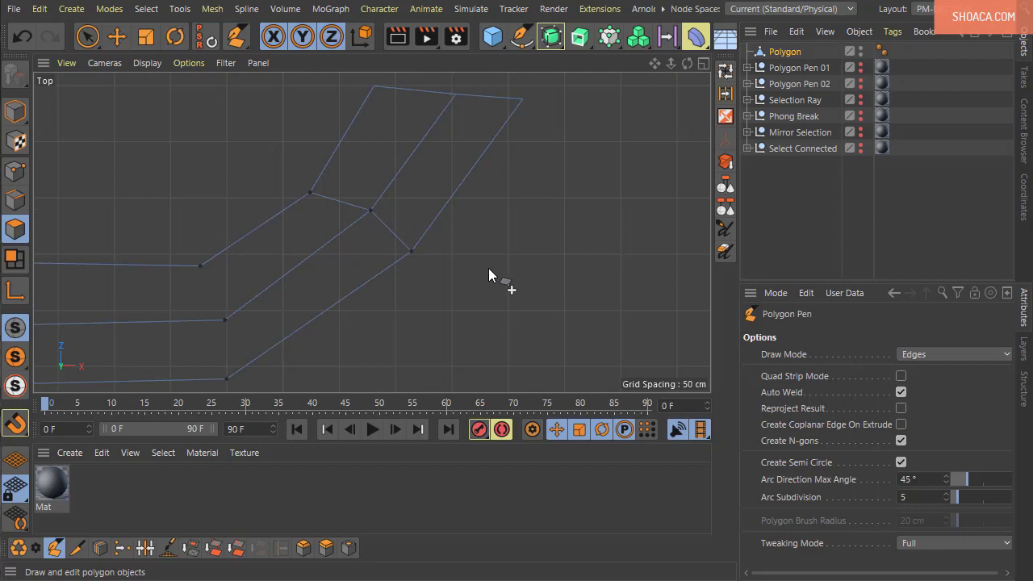
pyautogui.moveTo(488, 268); pyautogui.dragTo(529, 262, button='middle')
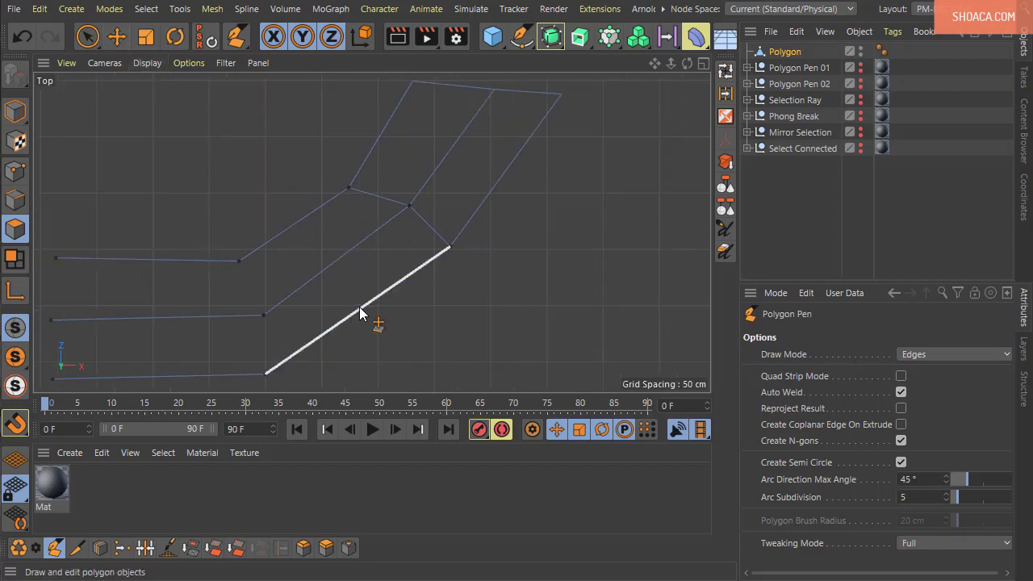
pyautogui.keyDown('ctrl'); pyautogui.moveTo(359, 306); pyautogui.dragTo(271, 254); pyautogui.keyUp('ctrl')
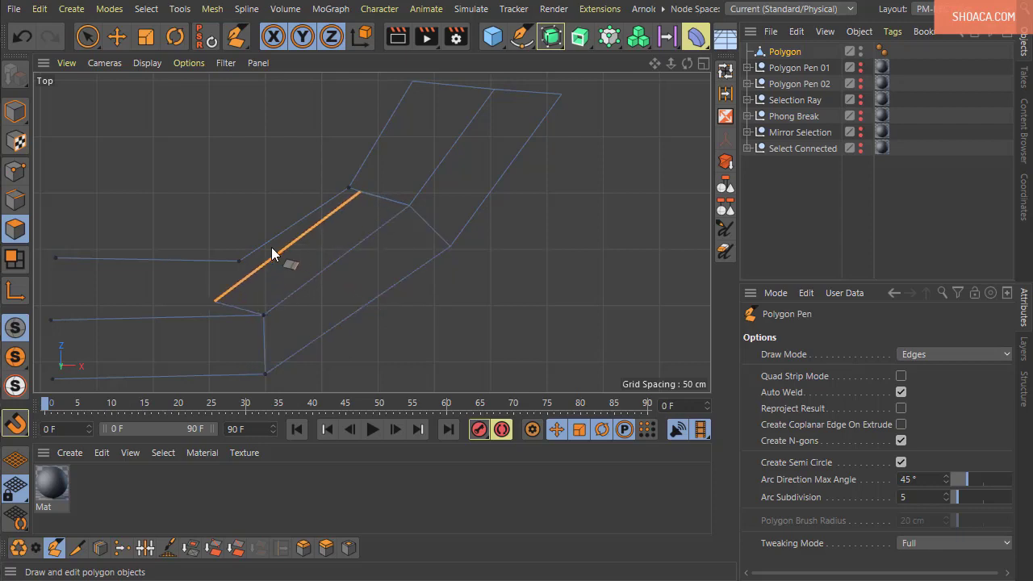
pyautogui.hotkey('ctrl', 'z')
# - Fill between the remaining horizontal segments of the three lines with quads, and check the finished surface in the Perspective view
pyautogui.middleClick(189, 195)
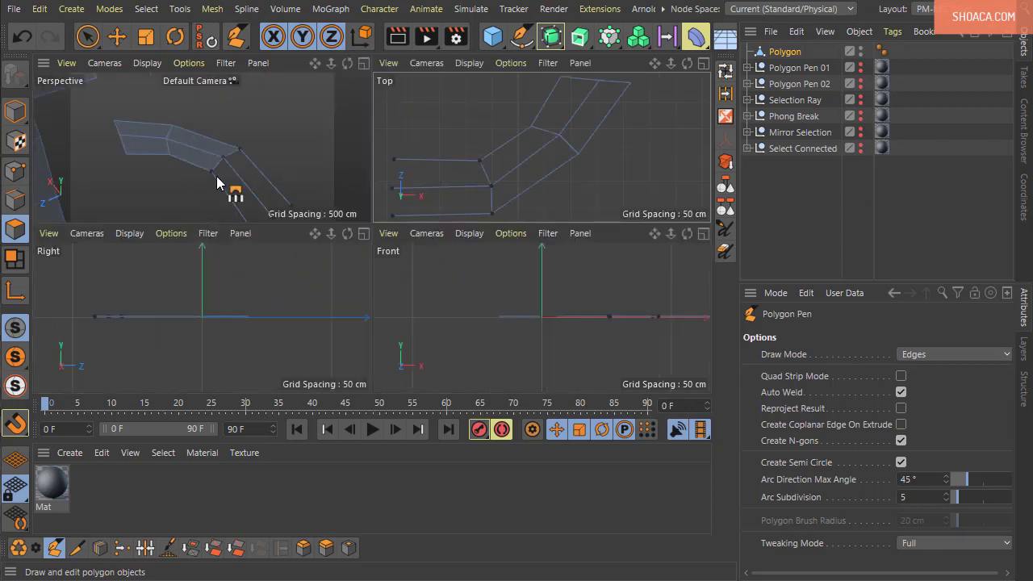
pyautogui.keyDown('ctrl'); pyautogui.moveTo(430, 192); pyautogui.dragTo(442, 214); pyautogui.keyUp('ctrl')
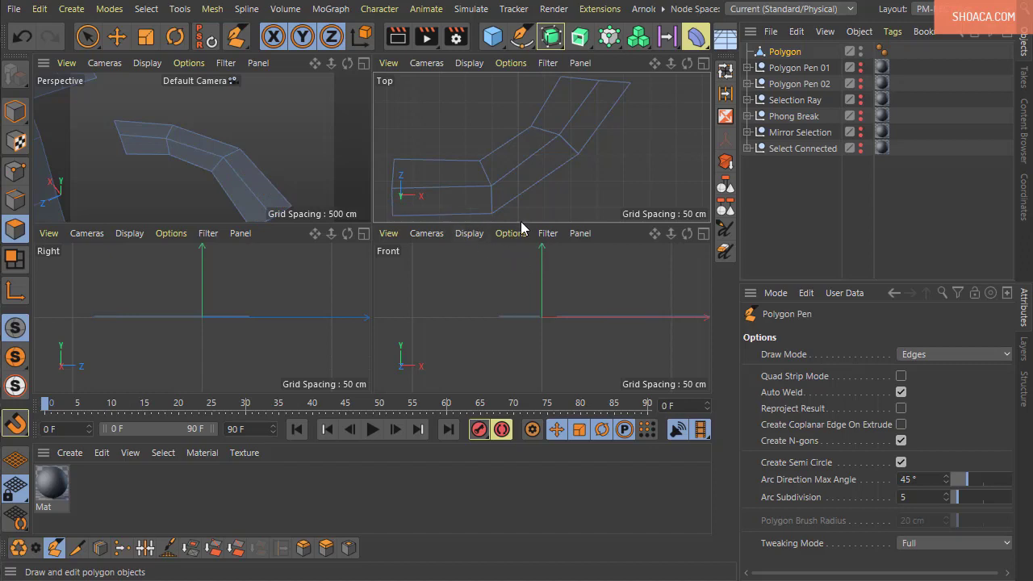
pyautogui.scroll(3, 541, 150)
pyautogui.scroll(3, 286, 159)
pyautogui.middleClick(285, 159)
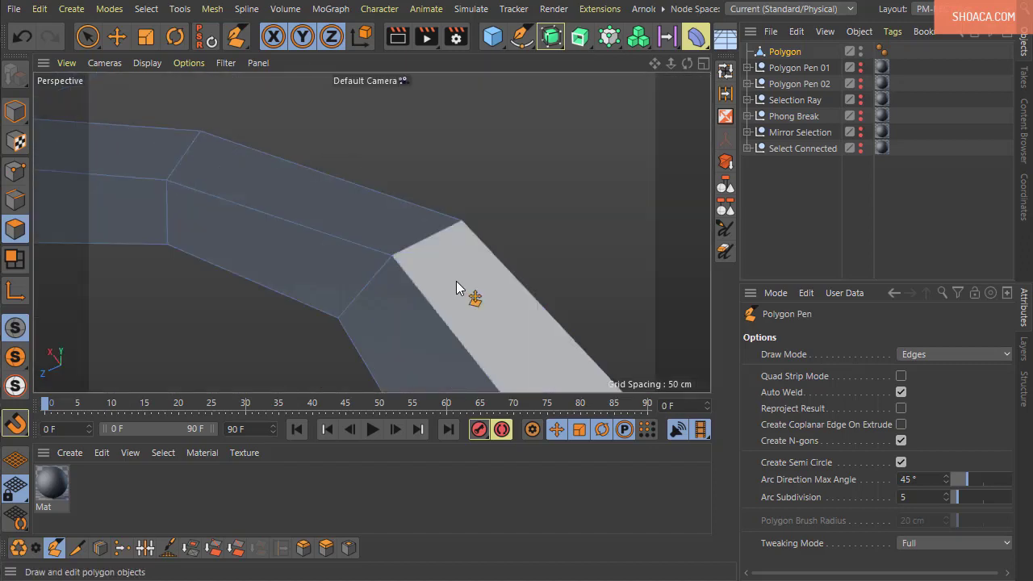
# - Examine the filled quad surface and the other drawn shapes in the Perspective view, and return to the Top view
pyautogui.scroll(-3, 323, 315)
pyautogui.keyDown('alt'); pyautogui.moveTo(323, 316); pyautogui.dragTo(374, 230); pyautogui.keyUp('alt')
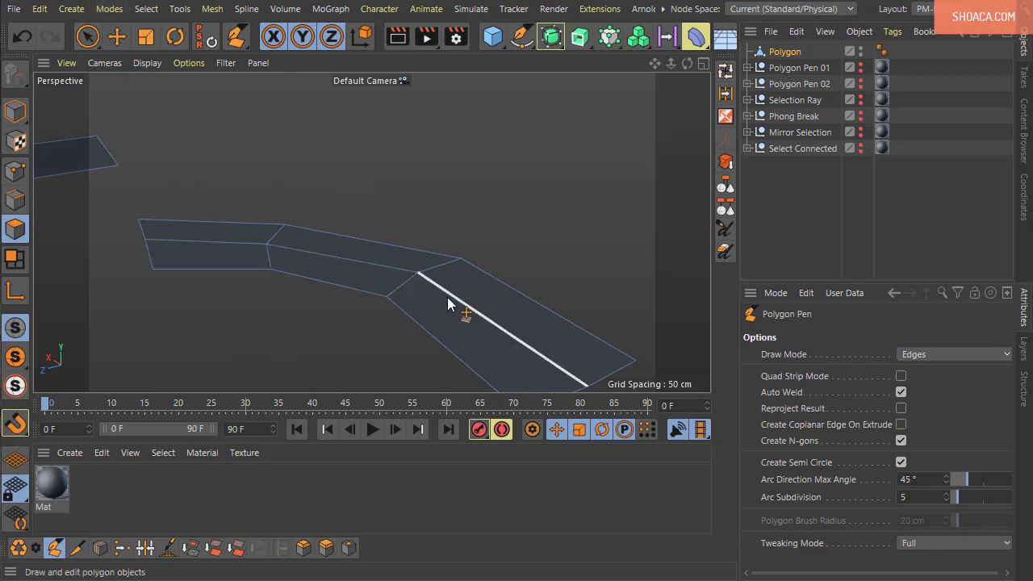
pyautogui.keyDown('alt'); pyautogui.moveTo(507, 246); pyautogui.dragTo(445, 209); pyautogui.keyUp('alt')
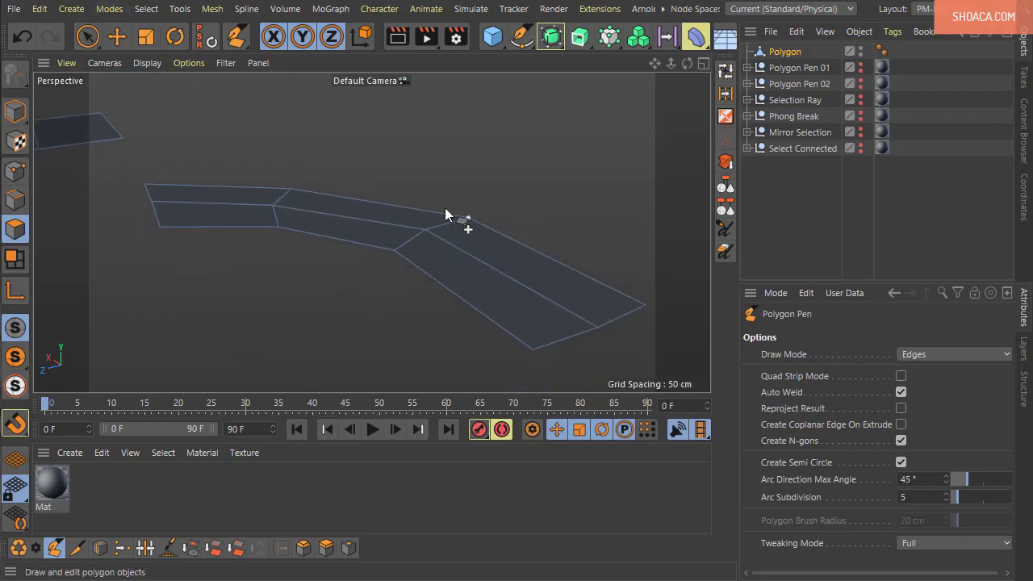
pyautogui.click(495, 44)
pyautogui.keyDown('alt'); pyautogui.moveTo(372, 288); pyautogui.dragTo(190, 230); pyautogui.keyUp('alt')
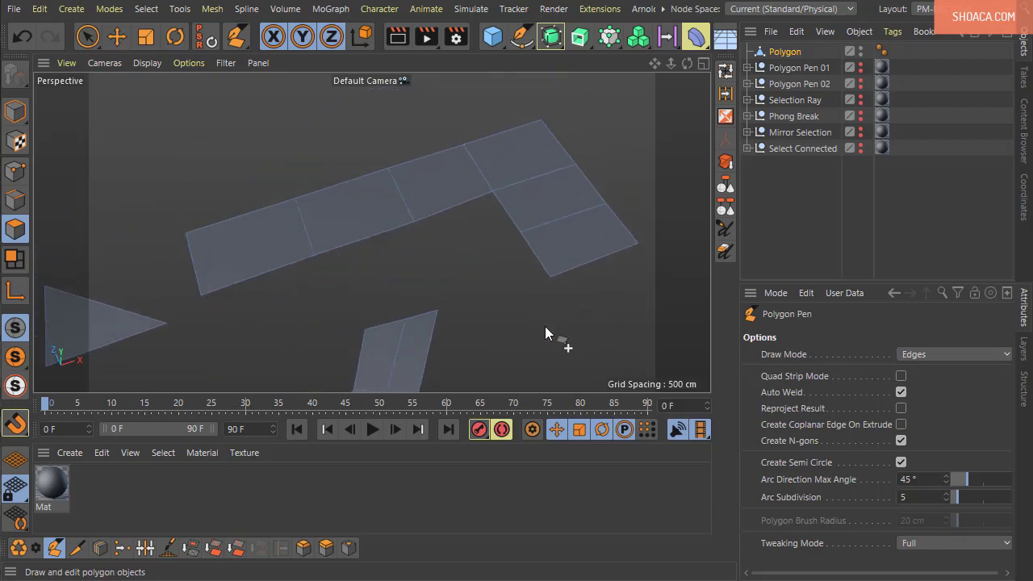
pyautogui.keyDown('alt'); pyautogui.moveTo(539, 328); pyautogui.dragTo(348, 142); pyautogui.keyUp('alt')
pyautogui.middleClick(348, 142)
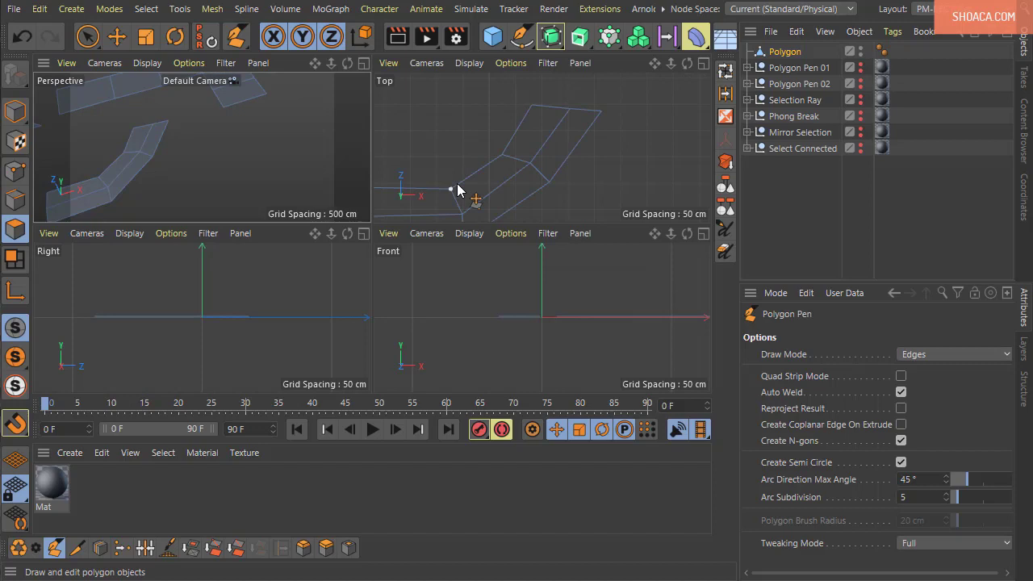
pyautogui.middleClick(617, 182)
# - Switch the Polygon Pen's draw mode to Polygons and set the polygon brush radius to about 21 cm
pyautogui.scroll(3, 489, 236)
pyautogui.click(910, 355)
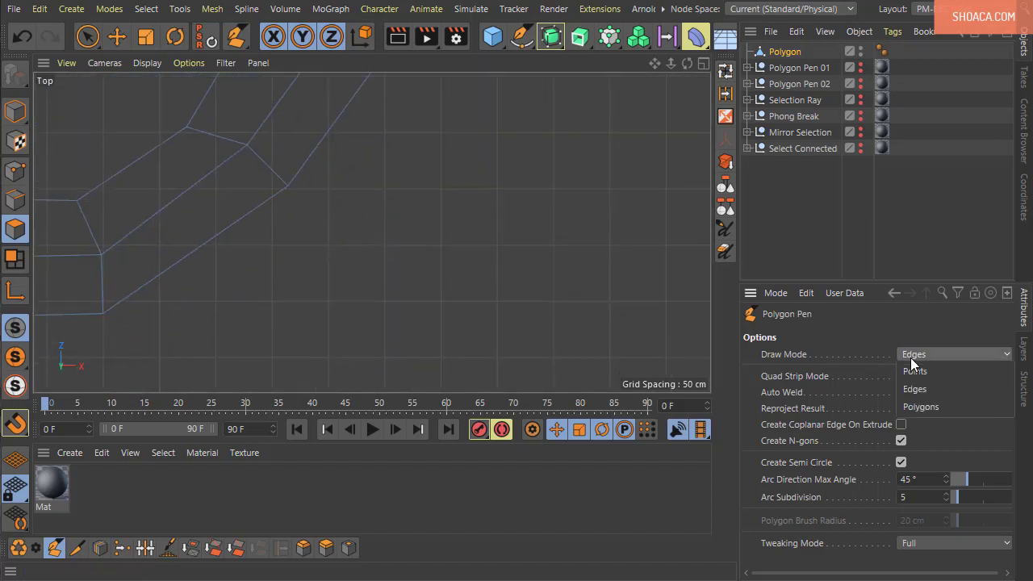
pyautogui.click(935, 410)
pyautogui.scroll(2, 368, 232)
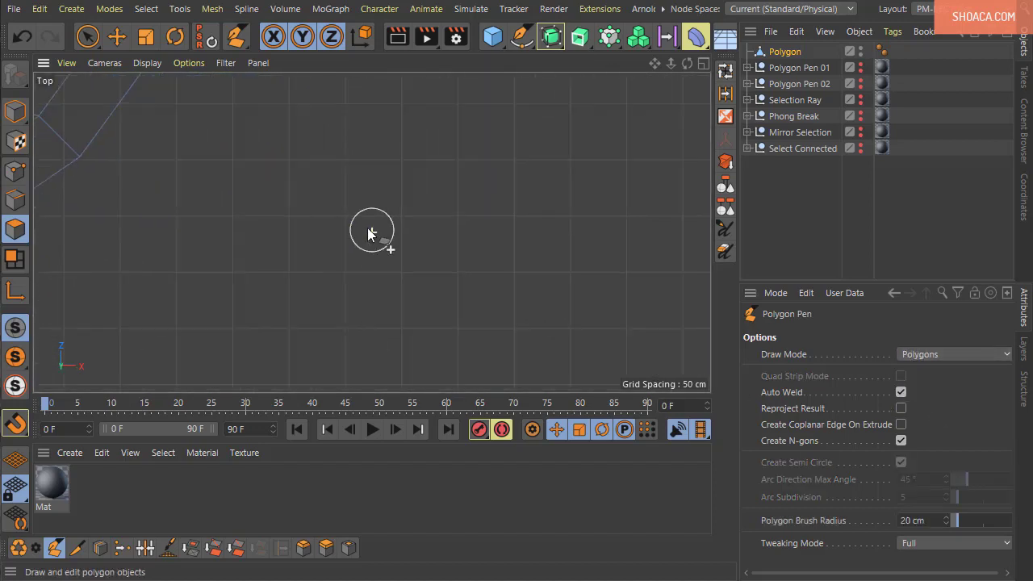
pyautogui.scroll(1, 368, 233)
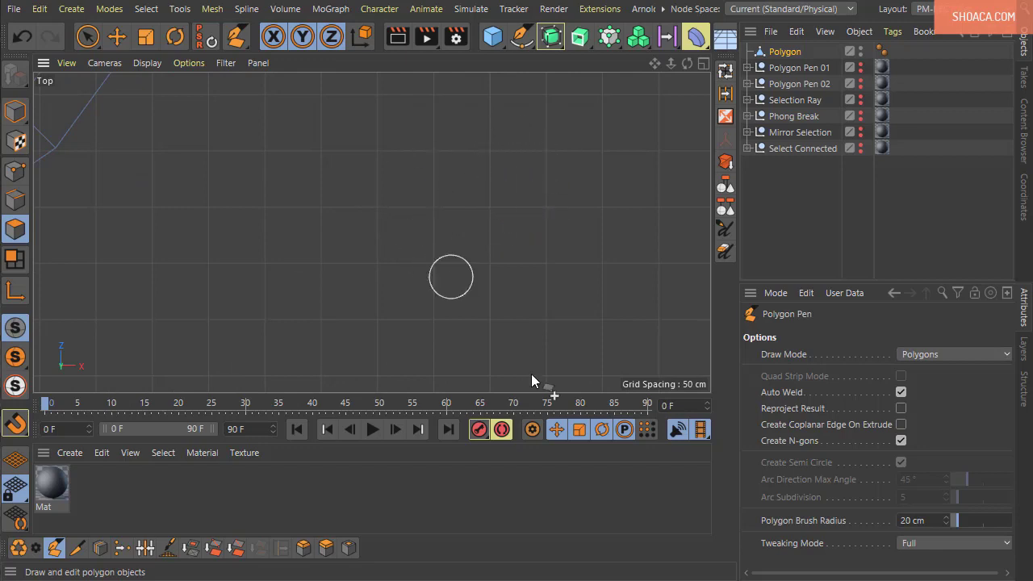
pyautogui.moveTo(971, 520); pyautogui.dragTo(953, 525)
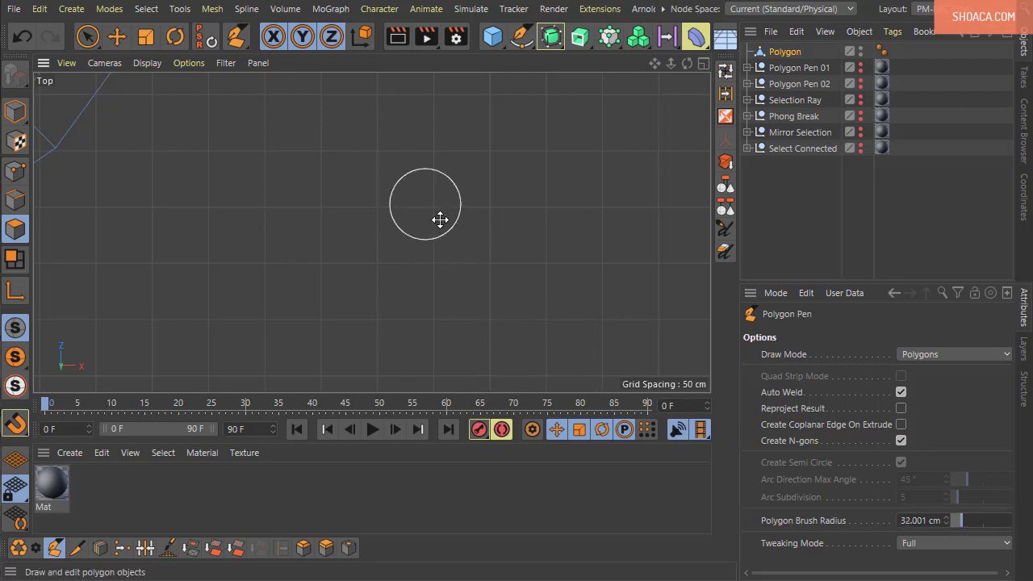
pyautogui.moveTo(477, 267); pyautogui.dragTo(478, 267, button='middle')
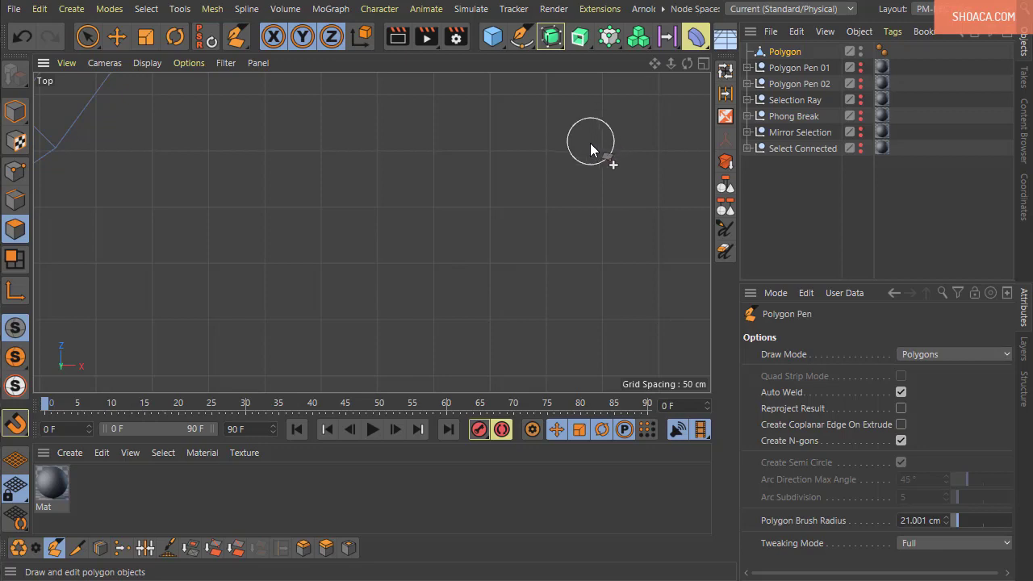
# - Paint two narrow curved polygon strips side by side in the empty area beside the filled quad surface
pyautogui.moveTo(577, 161)
pyautogui.mouseDown()
pyautogui.moveTo(510, 208)
pyautogui.moveTo(471, 209)
pyautogui.mouseUp()
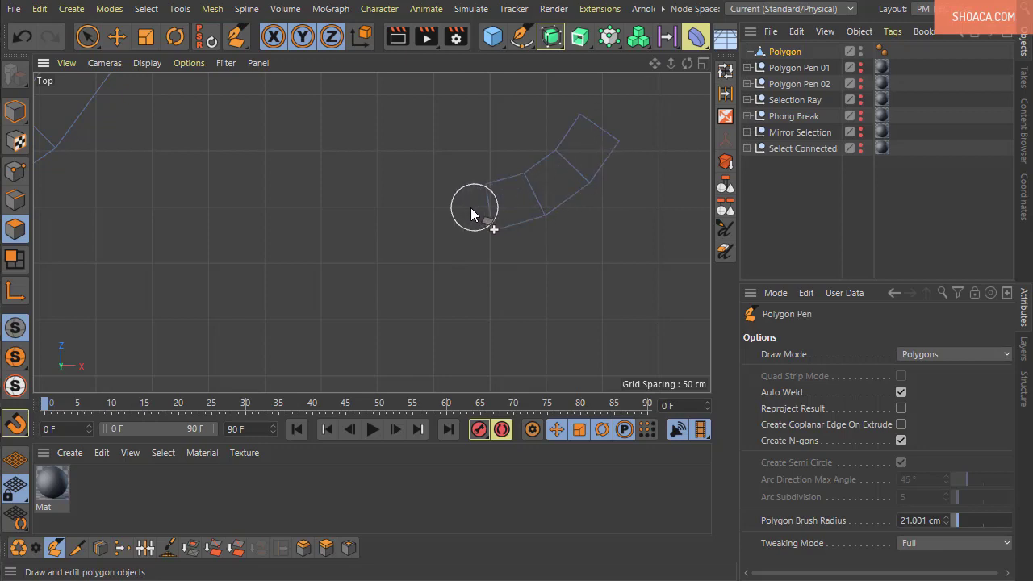
pyautogui.moveTo(392, 205); pyautogui.dragTo(325, 223)
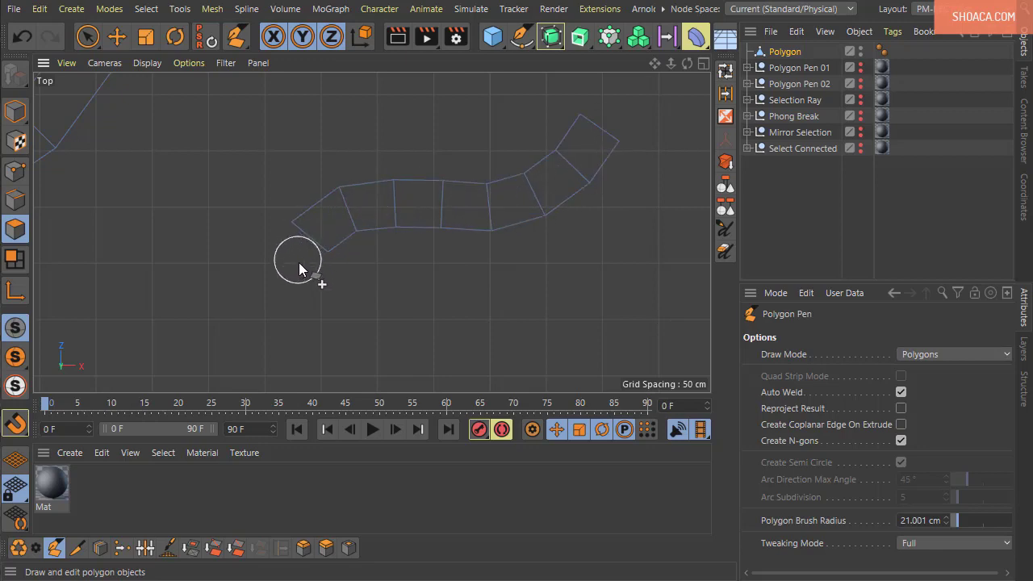
pyautogui.moveTo(298, 264)
pyautogui.mouseDown()
pyautogui.moveTo(302, 322)
pyautogui.moveTo(325, 337)
pyautogui.moveTo(482, 349)
pyautogui.mouseUp()
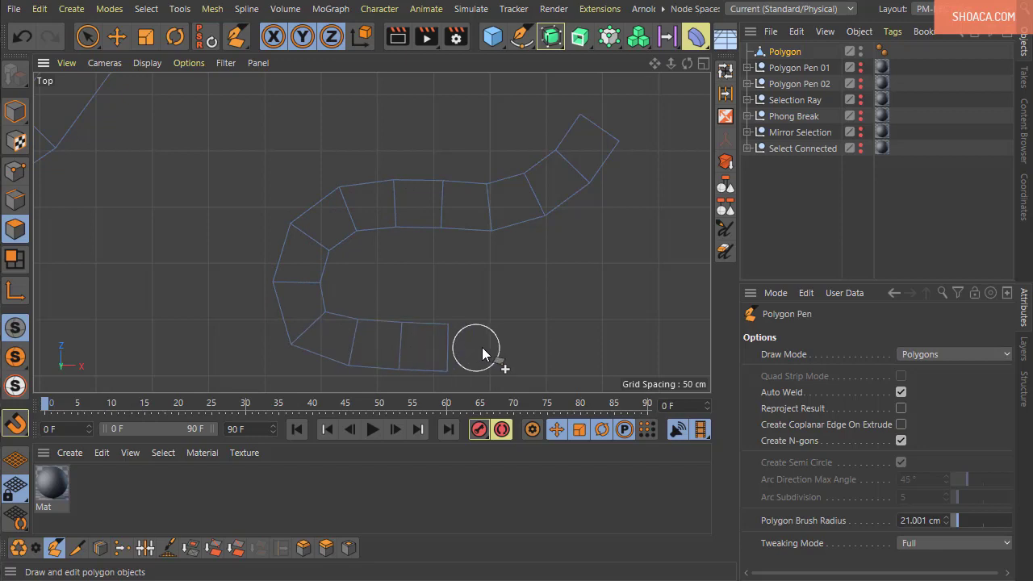
pyautogui.keyDown('alt'); pyautogui.moveTo(607, 333); pyautogui.dragTo(386, 206, button='middle'); pyautogui.keyUp('alt')
pyautogui.moveTo(362, 155)
pyautogui.mouseDown()
pyautogui.moveTo(396, 133)
pyautogui.moveTo(349, 160)
pyautogui.moveTo(498, 141)
pyautogui.moveTo(560, 156)
pyautogui.moveTo(599, 187)
pyautogui.moveTo(616, 237)
pyautogui.moveTo(612, 267)
pyautogui.moveTo(566, 279)
pyautogui.moveTo(480, 259)
pyautogui.moveTo(441, 320)
pyautogui.moveTo(473, 356)
pyautogui.mouseUp()
# - Set the polygon brush radius to about 46 cm and paint a wide strip that bends down at its far end
pyautogui.keyDown('alt'); pyautogui.moveTo(572, 245); pyautogui.dragTo(117, 219, button='middle'); pyautogui.keyUp('alt')
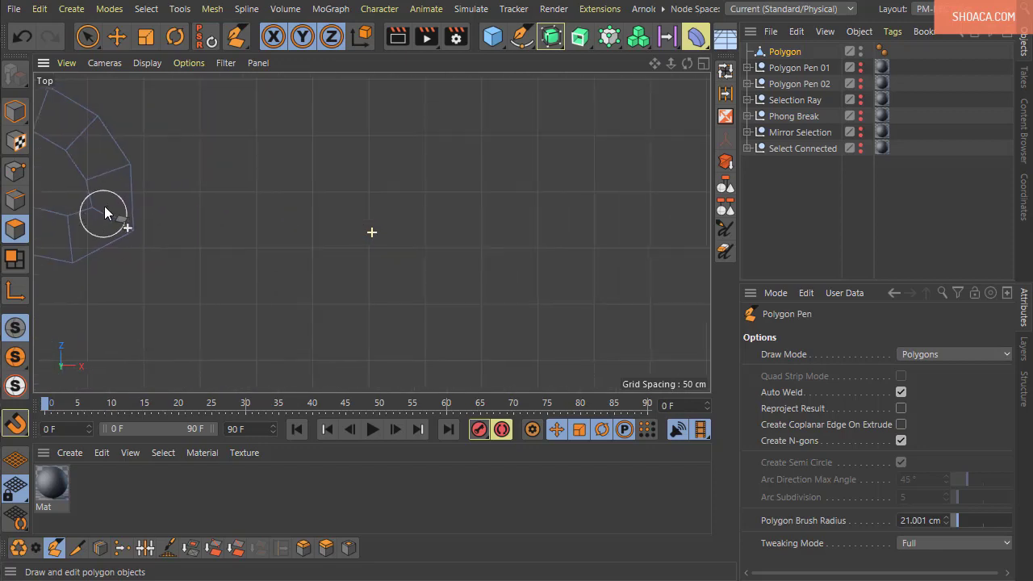
pyautogui.moveTo(348, 157)
pyautogui.mouseDown(button='middle')
pyautogui.moveTo(367, 186)
pyautogui.moveTo(328, 108)
pyautogui.moveTo(310, 99)
pyautogui.moveTo(390, 234)
pyautogui.moveTo(622, 249)
pyautogui.moveTo(403, 253)
pyautogui.mouseUp(button='middle')
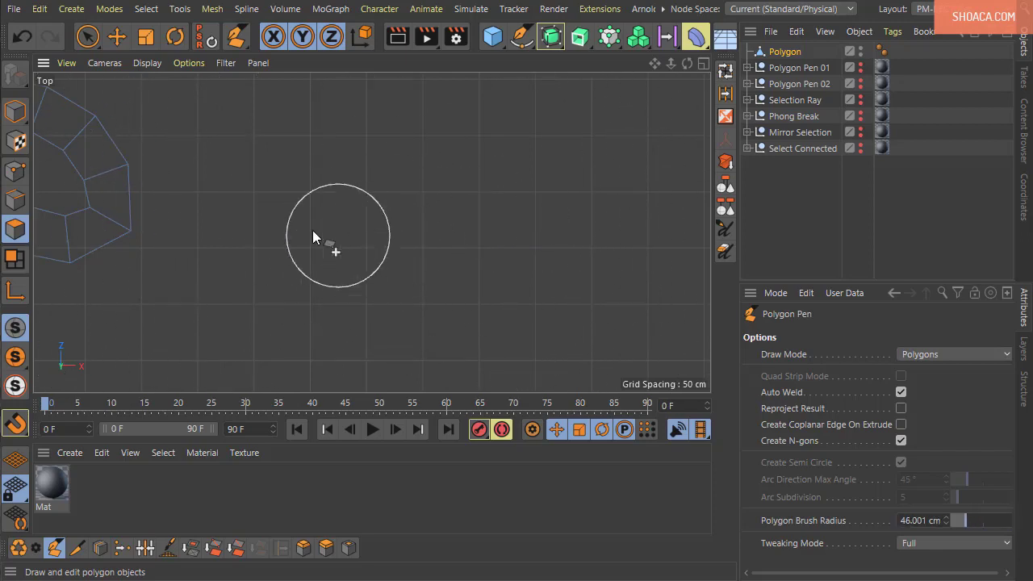
pyautogui.moveTo(273, 204)
pyautogui.mouseDown()
pyautogui.moveTo(369, 206)
pyautogui.moveTo(490, 184)
pyautogui.moveTo(589, 187)
pyautogui.moveTo(644, 235)
pyautogui.moveTo(598, 357)
pyautogui.mouseUp()
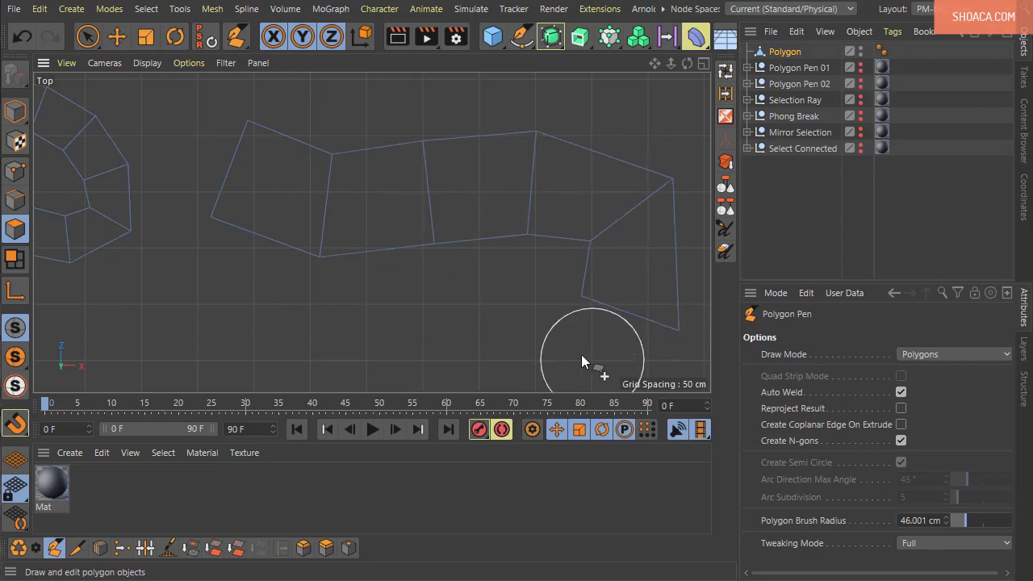
# - Extend the wide strip from its lower edge with a stem, branches curving to both sides, and another branch curving down and left
pyautogui.keyDown('alt'); pyautogui.moveTo(581, 354); pyautogui.dragTo(509, 122, button='middle'); pyautogui.keyUp('alt')
pyautogui.moveTo(509, 123)
pyautogui.keyDown('alt'); pyautogui.mouseDown(button='right')
pyautogui.moveTo(456, 222)
pyautogui.moveTo(379, 254)
pyautogui.mouseUp(button='right'); pyautogui.keyUp('alt')
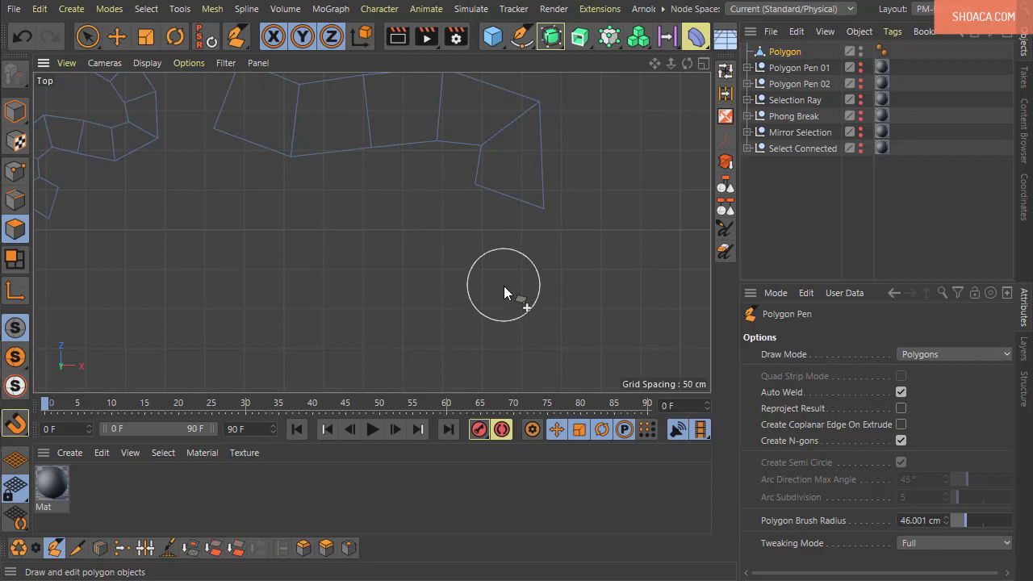
pyautogui.keyDown('alt'); pyautogui.moveTo(574, 237); pyautogui.dragTo(556, 258, button='right'); pyautogui.keyUp('alt')
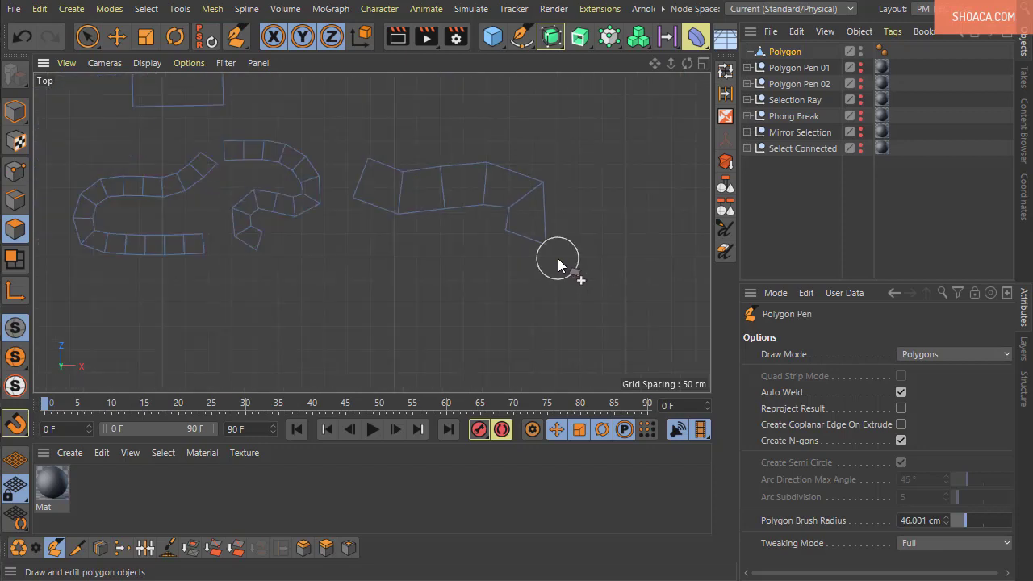
pyautogui.keyDown('alt'); pyautogui.moveTo(556, 258); pyautogui.dragTo(497, 201, button='middle'); pyautogui.keyUp('alt')
pyautogui.keyDown('alt'); pyautogui.moveTo(498, 201); pyautogui.dragTo(353, 161, button='right'); pyautogui.keyUp('alt')
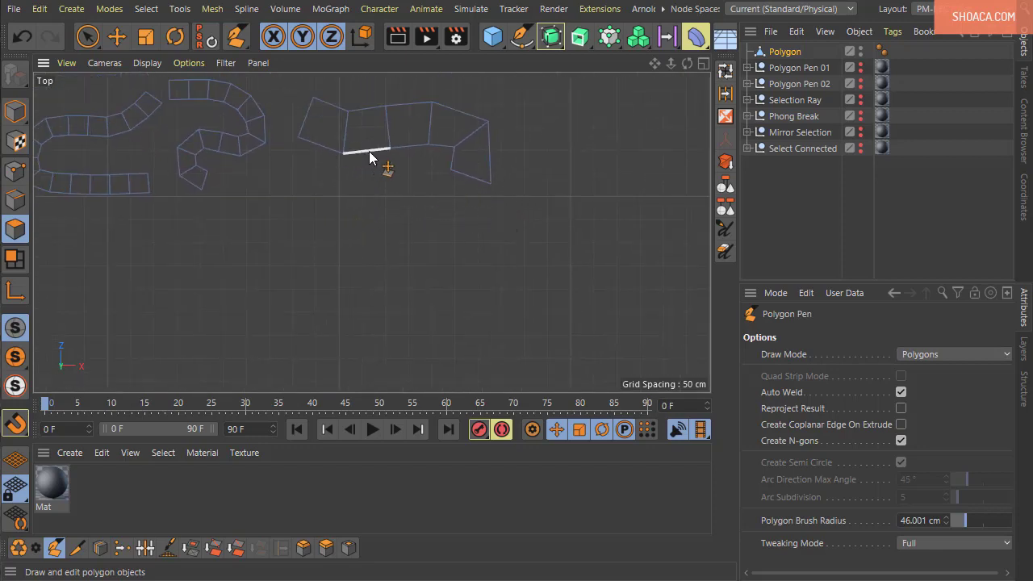
pyautogui.keyDown('ctrl'); pyautogui.moveTo(369, 154); pyautogui.dragTo(359, 250); pyautogui.keyUp('ctrl')
pyautogui.moveTo(338, 295)
pyautogui.keyDown('ctrl'); pyautogui.mouseDown()
pyautogui.moveTo(275, 310)
pyautogui.moveTo(211, 305)
pyautogui.moveTo(167, 292)
pyautogui.mouseUp(); pyautogui.keyUp('ctrl')
pyautogui.moveTo(371, 282)
pyautogui.keyDown('ctrl'); pyautogui.mouseDown()
pyautogui.moveTo(384, 296)
pyautogui.moveTo(513, 315)
pyautogui.moveTo(635, 260)
pyautogui.moveTo(654, 200)
pyautogui.mouseUp(); pyautogui.keyUp('ctrl')
pyautogui.moveTo(546, 327); pyautogui.dragTo(516, 142, button='middle')
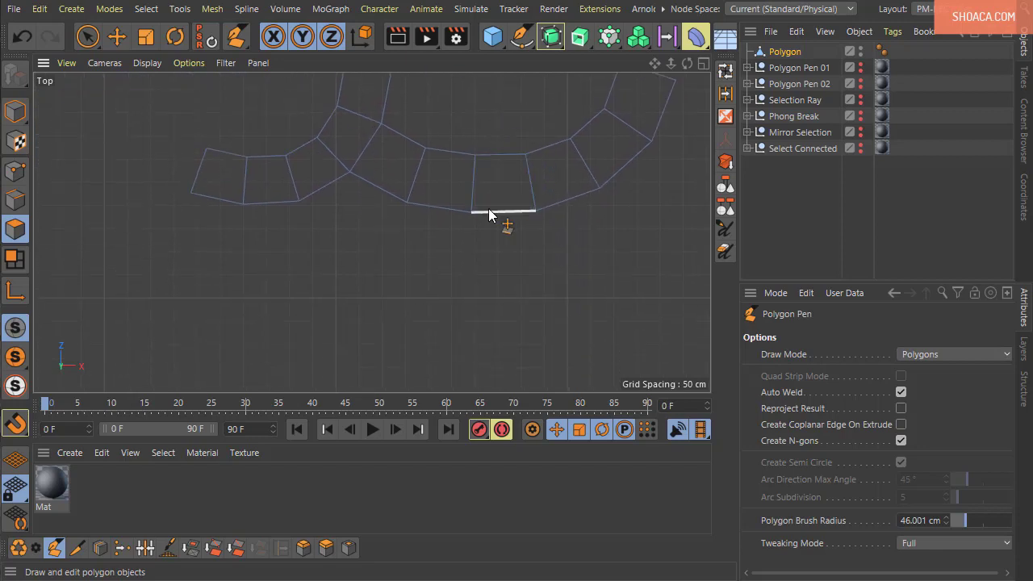
pyautogui.moveTo(488, 211)
pyautogui.keyDown('ctrl'); pyautogui.mouseDown()
pyautogui.moveTo(461, 300)
pyautogui.moveTo(432, 338)
pyautogui.moveTo(380, 353)
pyautogui.moveTo(290, 339)
pyautogui.mouseUp(); pyautogui.keyUp('ctrl')
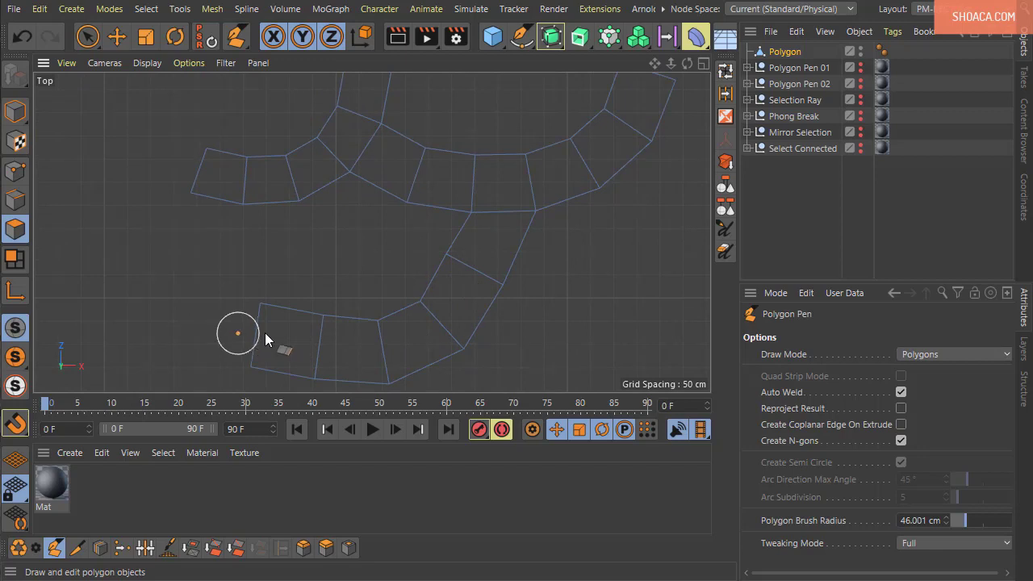
# - Examine the painted strips and their branches in the Top and Perspective views
pyautogui.scroll(-2, 514, 319)
pyautogui.moveTo(565, 306); pyautogui.dragTo(548, 374, button='middle')
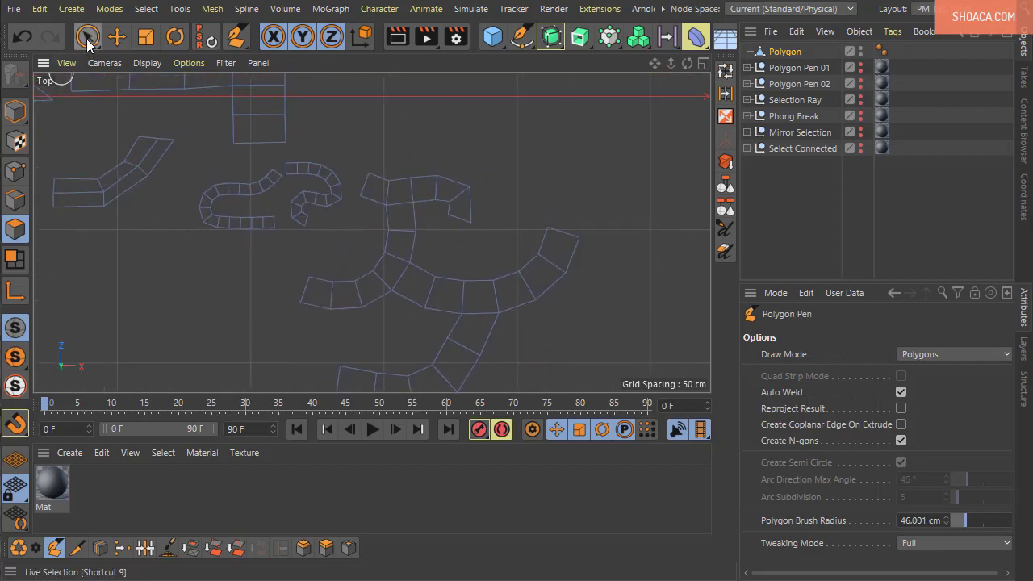
pyautogui.moveTo(557, 374); pyautogui.dragTo(545, 305, button='middle')
pyautogui.middleClick(395, 268)
pyautogui.middleClick(162, 156)
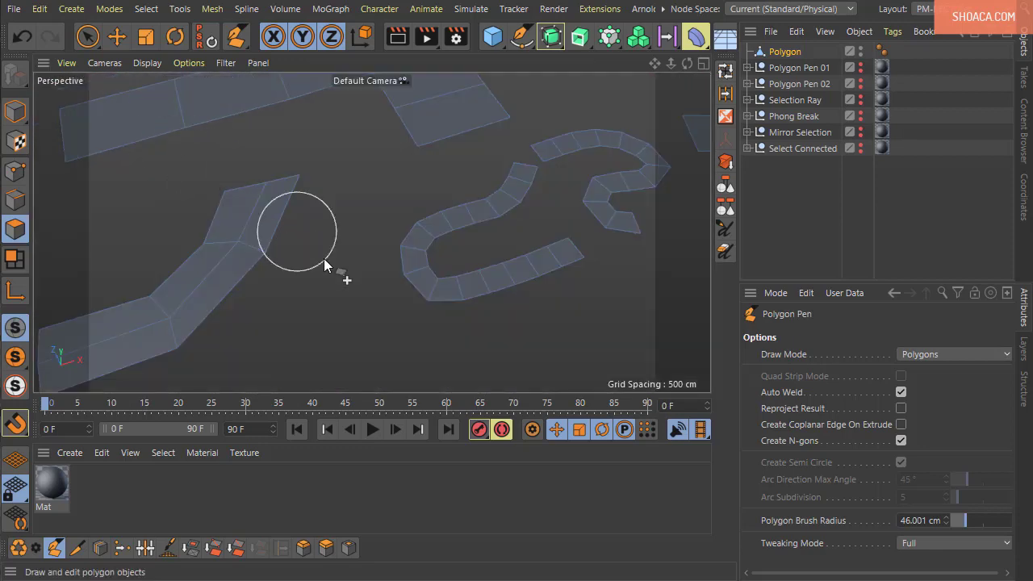
pyautogui.keyDown('alt'); pyautogui.moveTo(366, 296); pyautogui.dragTo(506, 244); pyautogui.keyUp('alt')
pyautogui.scroll(1, 509, 254)
pyautogui.scroll(2, 519, 269)
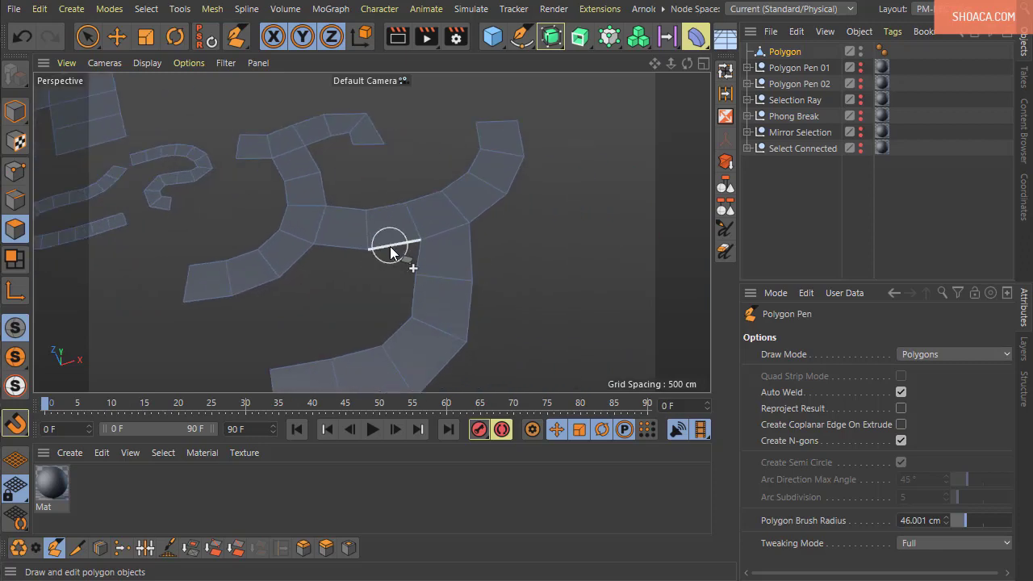
pyautogui.scroll(1, 338, 258)
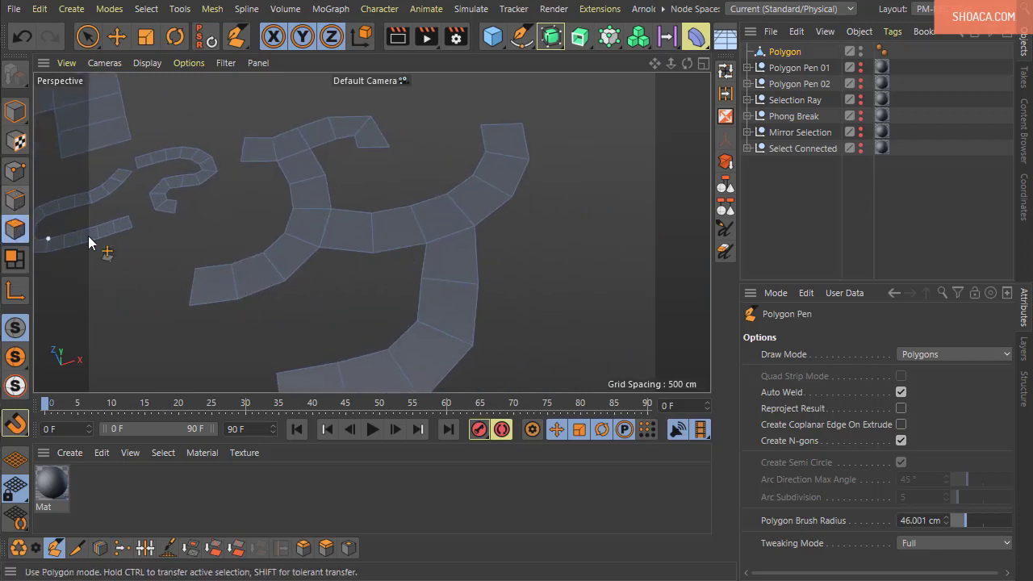
# - Undo the last edit, and select all polygons of the large branching strip with Live Selection
pyautogui.hotkey('ctrl', 'z')
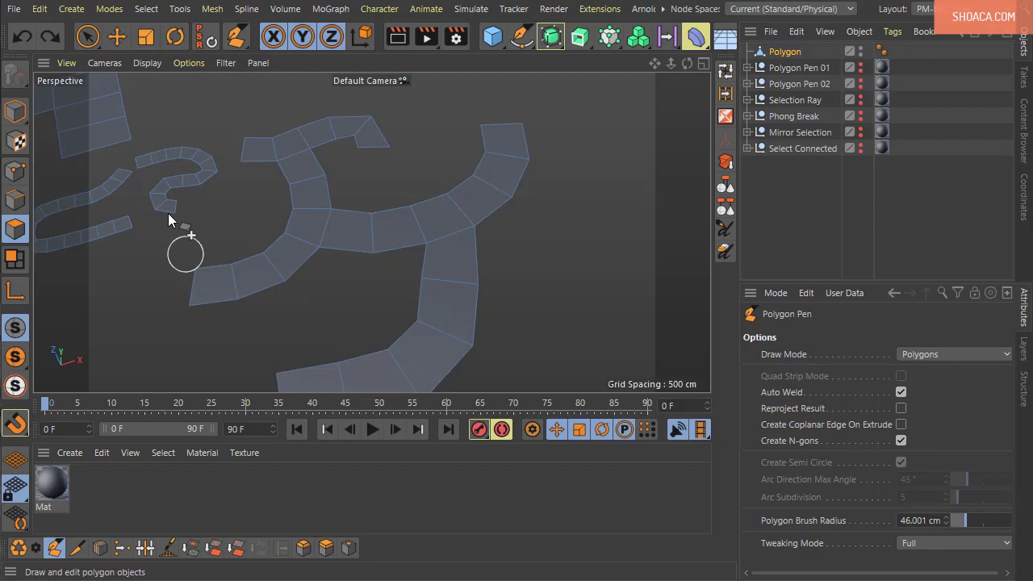
pyautogui.click(87, 36)
pyautogui.moveTo(336, 120)
pyautogui.mouseDown()
pyautogui.moveTo(366, 136)
pyautogui.moveTo(274, 144)
pyautogui.moveTo(289, 199)
pyautogui.moveTo(279, 266)
pyautogui.moveTo(222, 292)
pyautogui.moveTo(332, 229)
pyautogui.moveTo(459, 210)
pyautogui.moveTo(526, 139)
pyautogui.moveTo(444, 355)
pyautogui.moveTo(391, 385)
pyautogui.moveTo(310, 386)
pyautogui.moveTo(516, 264)
pyautogui.mouseUp()
# - Try insetting the selected polygons with Extrude Inner at a 14 cm offset, followed by an Extrude
pyautogui.rightClick(543, 271)
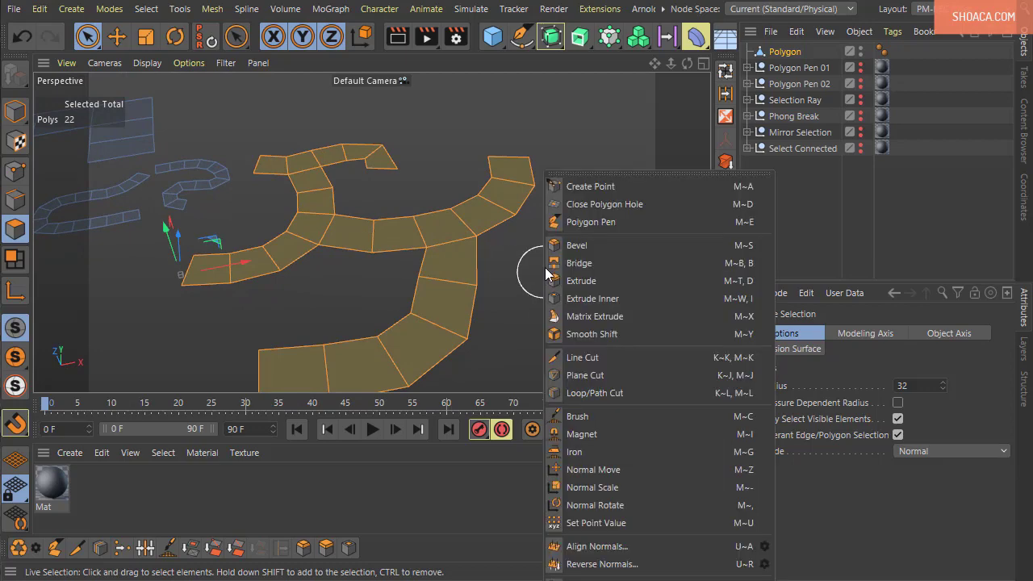
pyautogui.click(593, 296)
pyautogui.moveTo(184, 274); pyautogui.dragTo(187, 274)
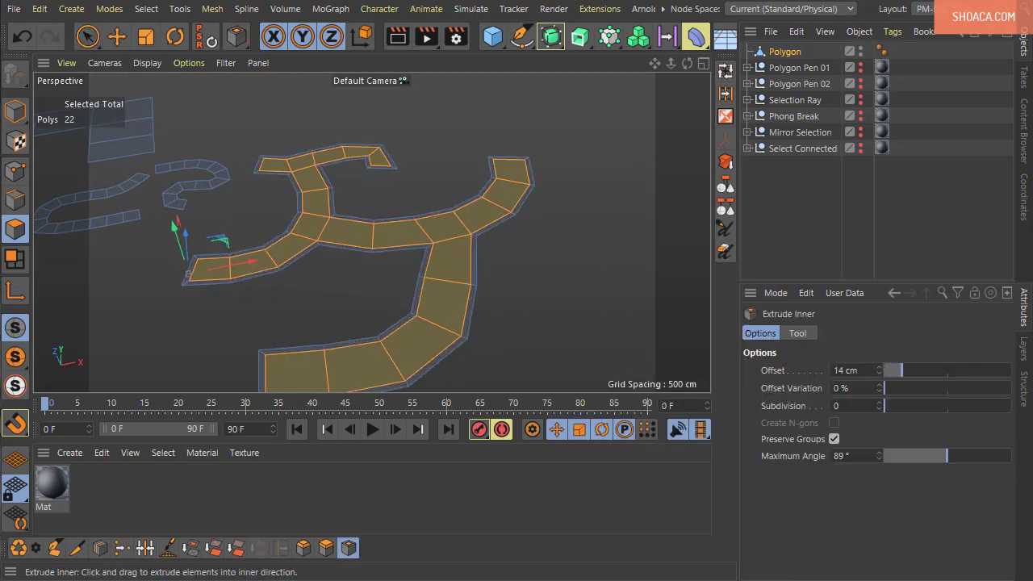
pyautogui.keyDown('alt'); pyautogui.moveTo(585, 297); pyautogui.dragTo(627, 275); pyautogui.keyUp('alt')
pyautogui.rightClick(577, 203)
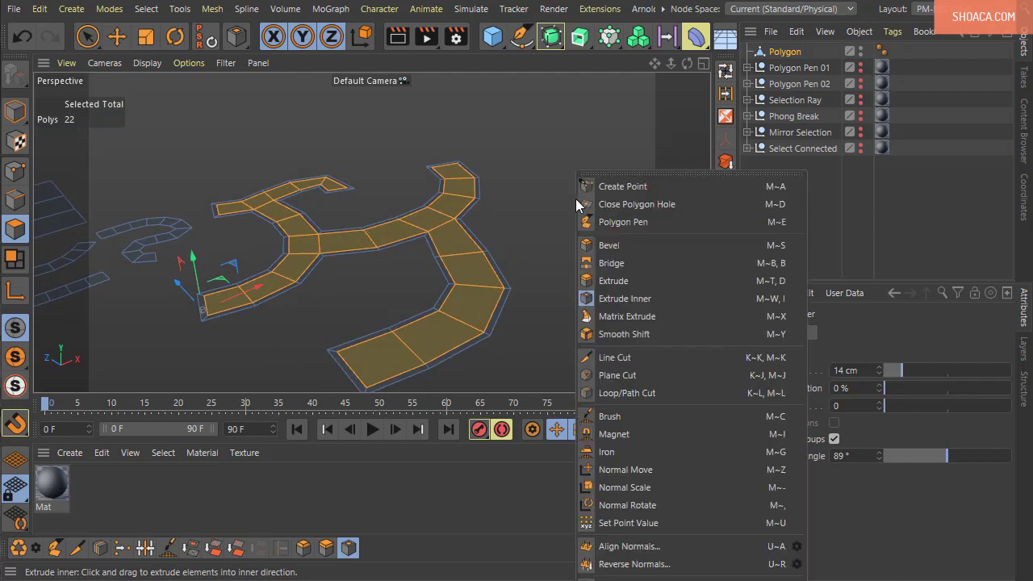
pyautogui.click(611, 280)
pyautogui.moveTo(598, 194); pyautogui.dragTo(498, 247)
# - Inset the selected polygons with Extrude Inner at a 15 cm offset, and sink the inner polygons to form a walled channel
pyautogui.click(117, 36)
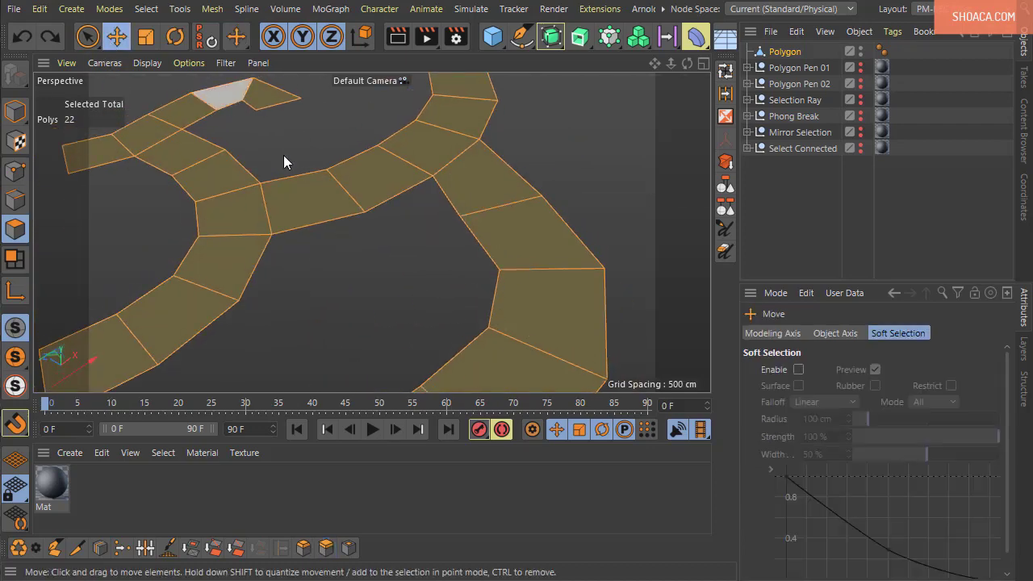
pyautogui.scroll(-15, 354, 229)
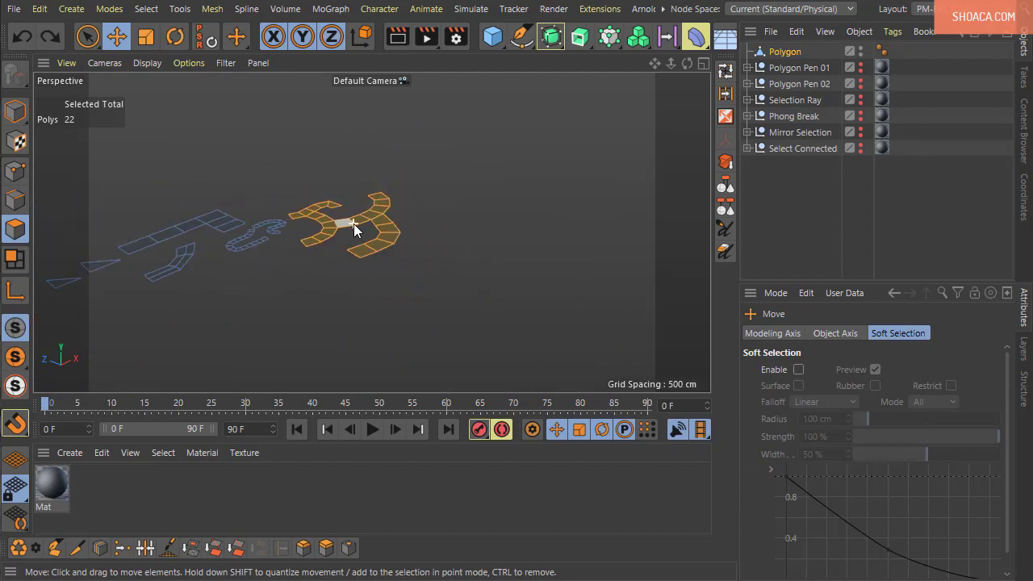
pyautogui.scroll(15, 353, 223)
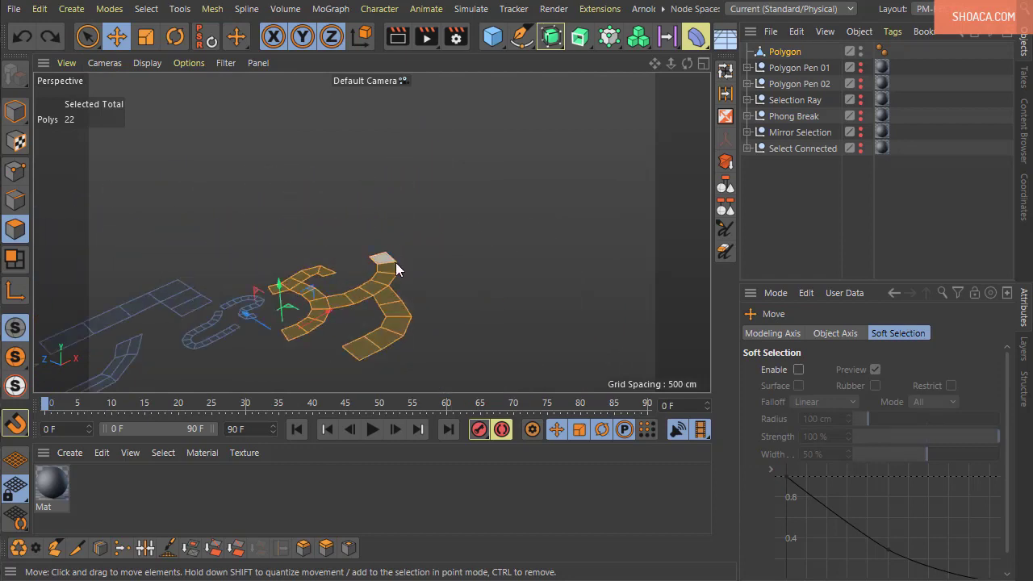
pyautogui.scroll(4, 411, 198)
pyautogui.rightClick(483, 146)
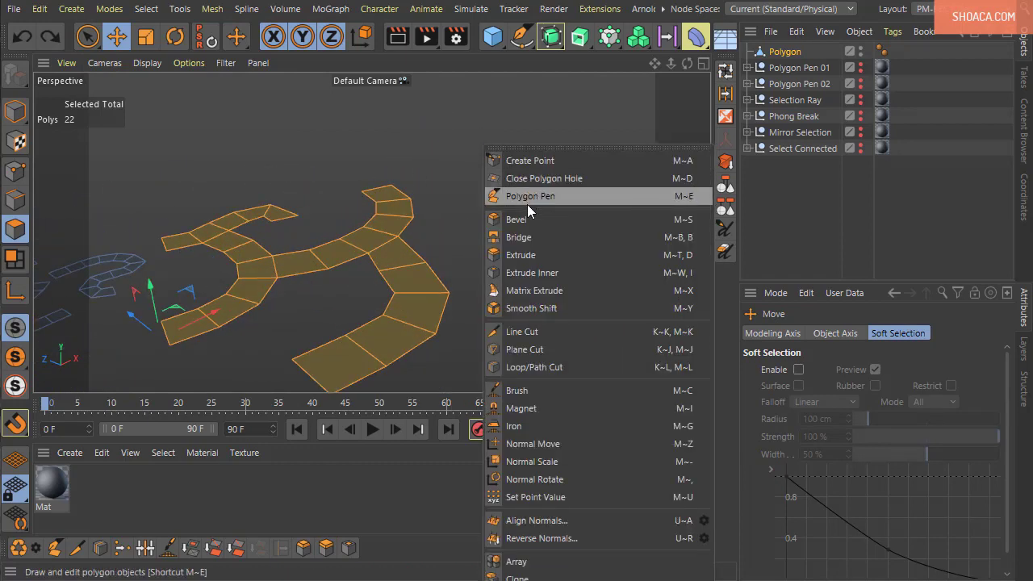
pyautogui.click(530, 273)
pyautogui.moveTo(543, 225); pyautogui.dragTo(577, 210)
pyautogui.moveTo(161, 291)
pyautogui.mouseDown()
pyautogui.moveTo(160, 279)
pyautogui.moveTo(161, 295)
pyautogui.mouseUp()
pyautogui.scroll(5, 237, 204)
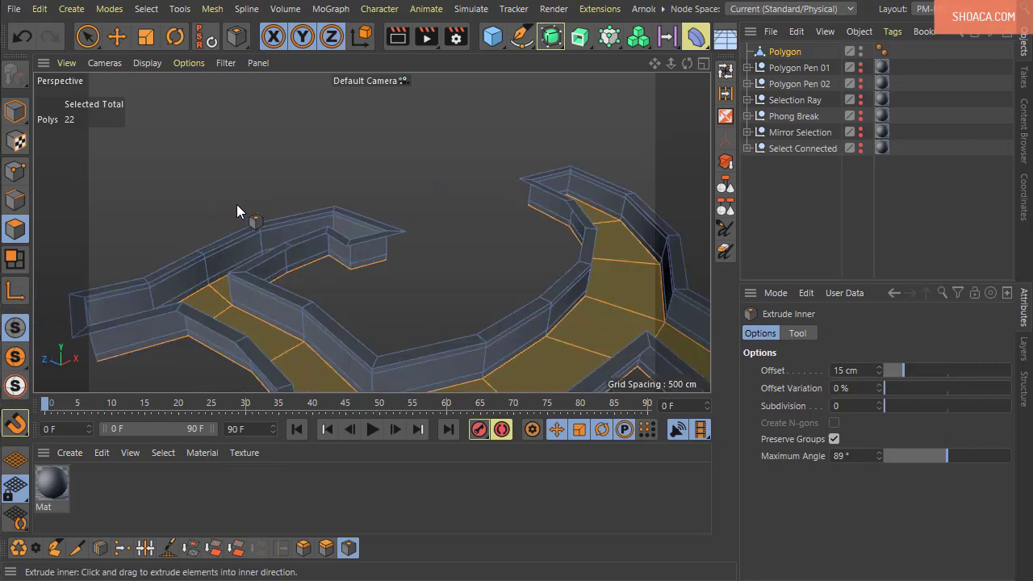
pyautogui.keyDown('alt'); pyautogui.moveTo(236, 204); pyautogui.dragTo(215, 215); pyautogui.keyUp('alt')
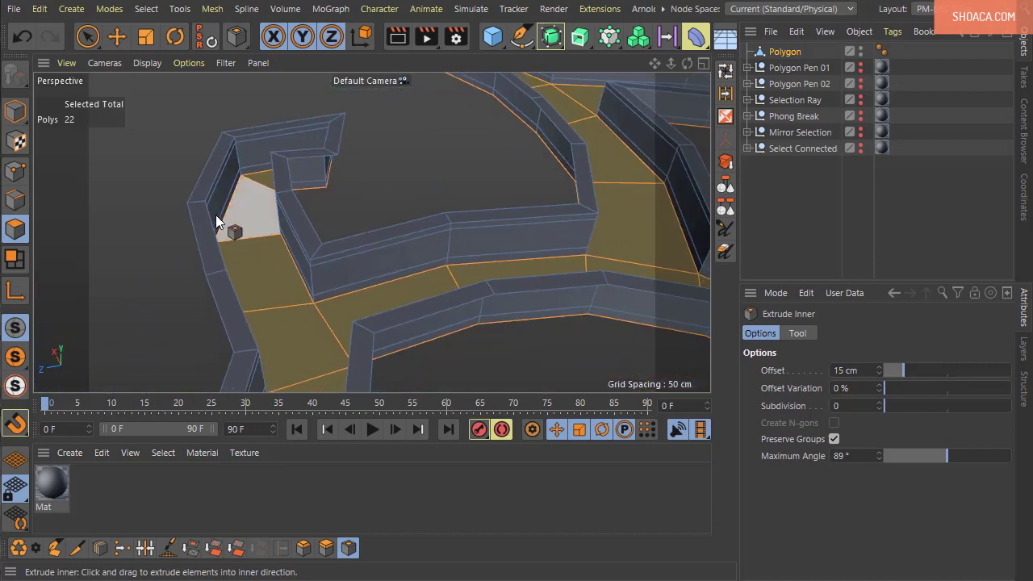
pyautogui.scroll(3, 215, 214)
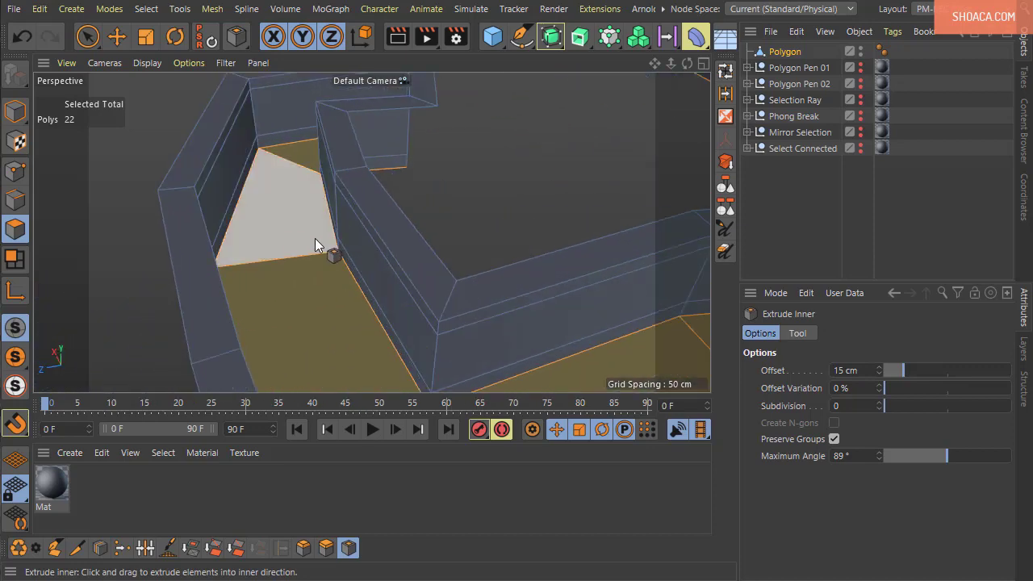
# - Inset the channel's selected floor polygons with Extrude Inner at an offset of about 3.3 cm
pyautogui.rightClick(273, 209)
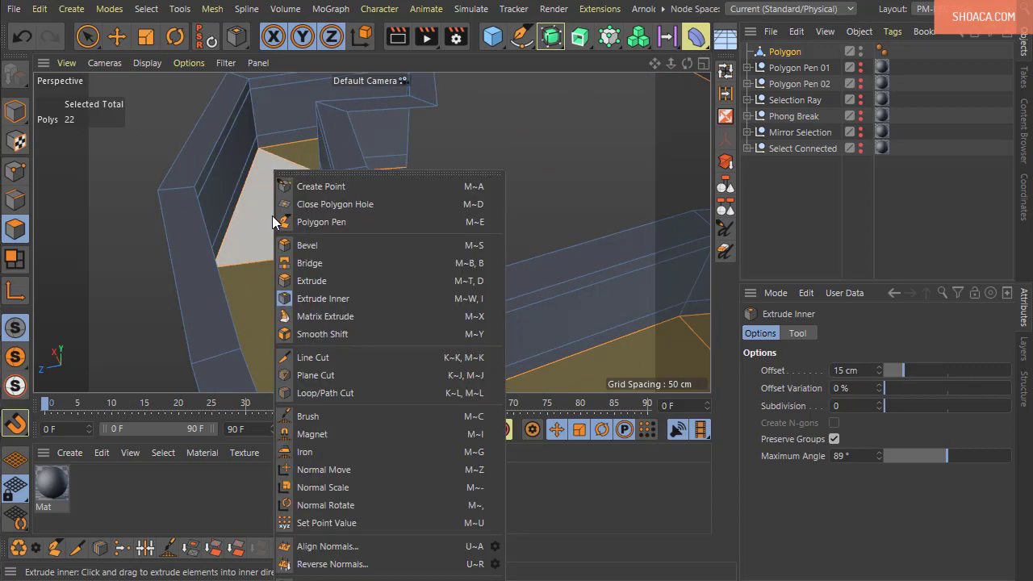
pyautogui.click(334, 300)
pyautogui.moveTo(375, 265); pyautogui.dragTo(589, 121)
pyautogui.keyDown('alt'); pyautogui.moveTo(495, 179); pyautogui.dragTo(489, 268); pyautogui.keyUp('alt')
pyautogui.scroll(-8, 411, 237)
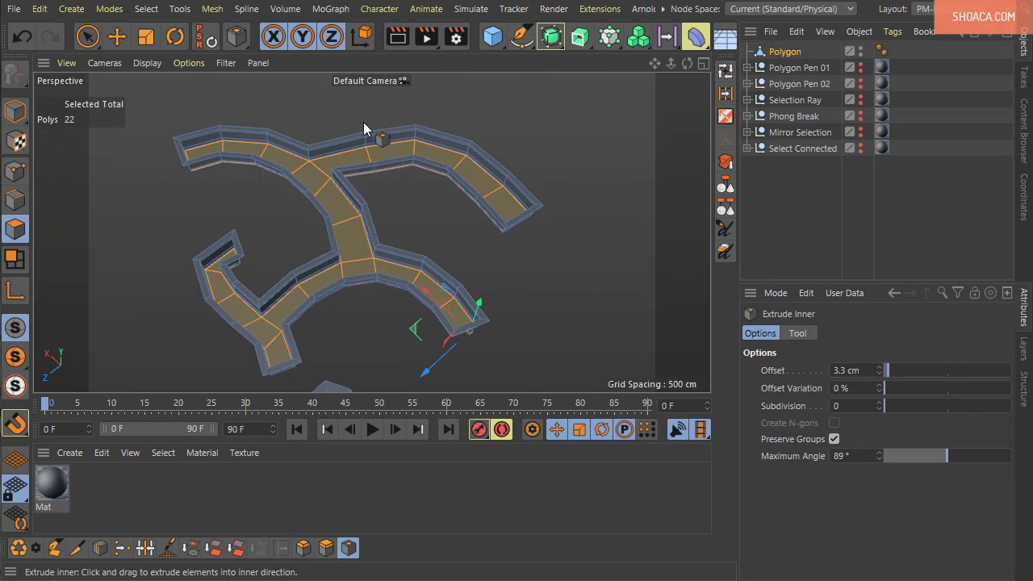
# - Place the Polygon object inside a Subdivision Surface, and set its editor and renderer subdivisions to 3
pyautogui.keyDown('alt'); pyautogui.click(553, 38); pyautogui.keyUp('alt')
pyautogui.keyDown('alt'); pyautogui.moveTo(524, 209); pyautogui.dragTo(390, 263); pyautogui.keyUp('alt')
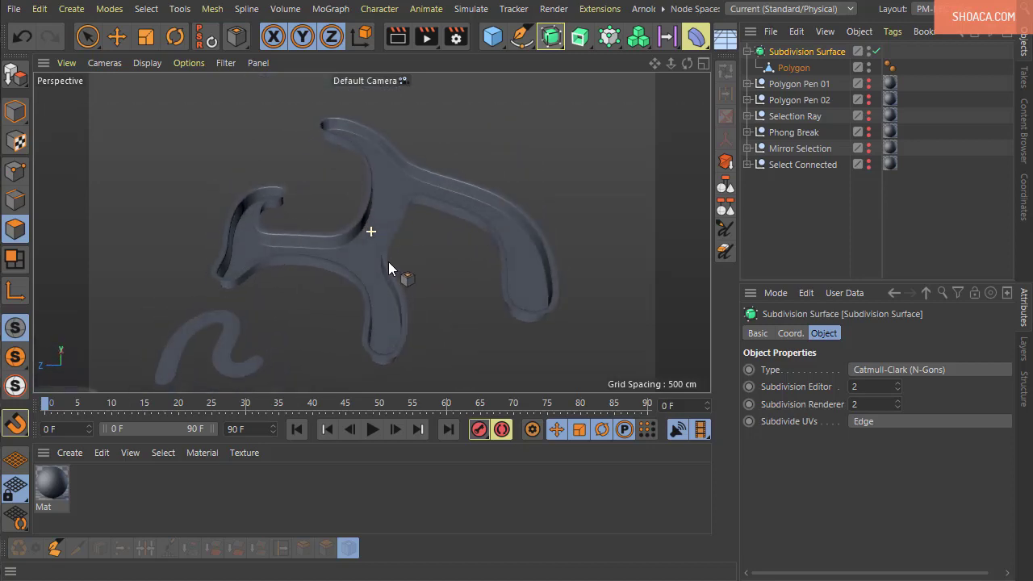
pyautogui.click(896, 386)
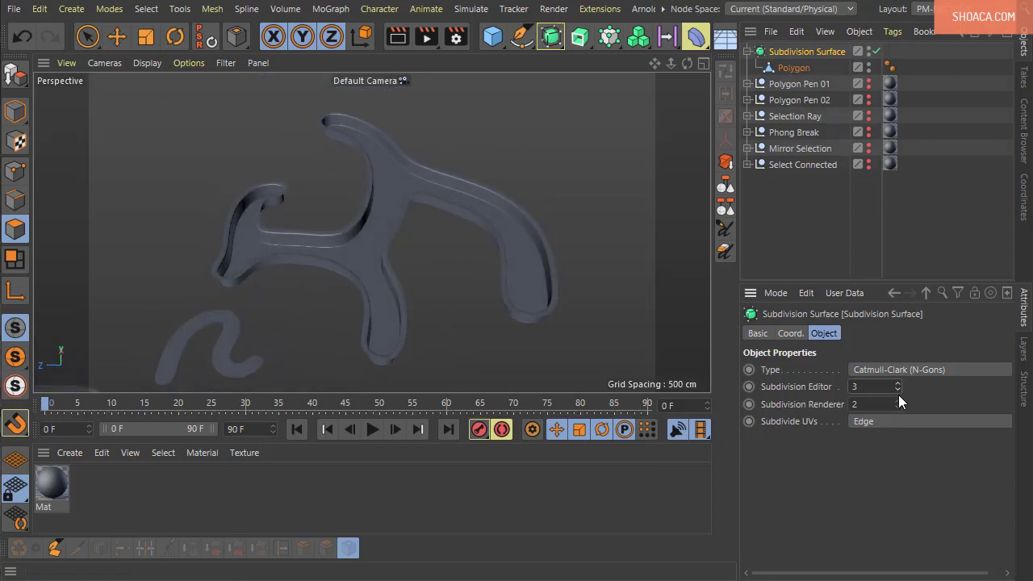
pyautogui.click(898, 399)
# - Render the smoothed channel in the Perspective view, and examine its shape in the Top and Perspective views
pyautogui.keyDown('alt'); pyautogui.moveTo(553, 310); pyautogui.dragTo(394, 212); pyautogui.keyUp('alt')
pyautogui.click(393, 37)
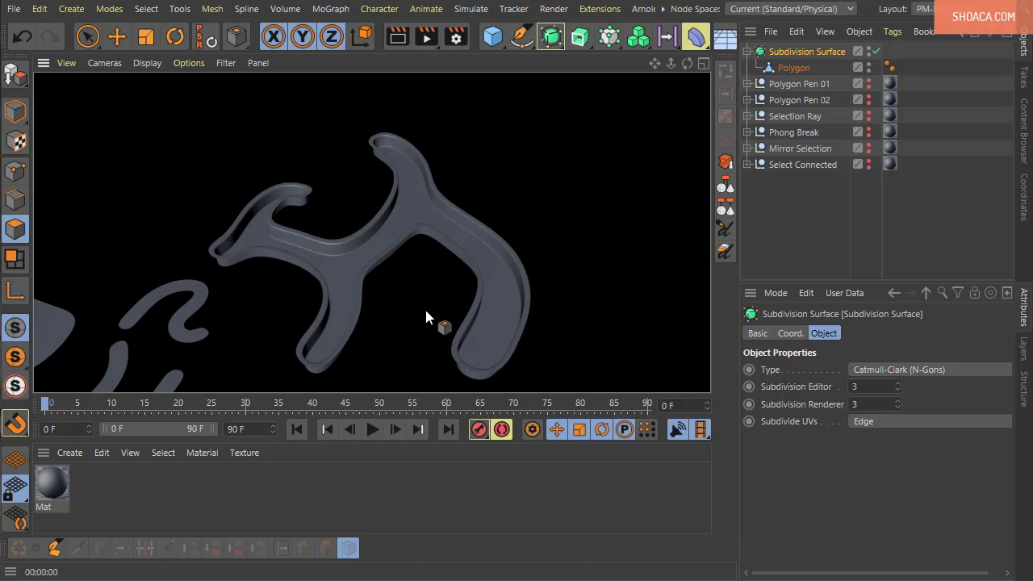
pyautogui.middleClick(424, 306)
pyautogui.middleClick(479, 188)
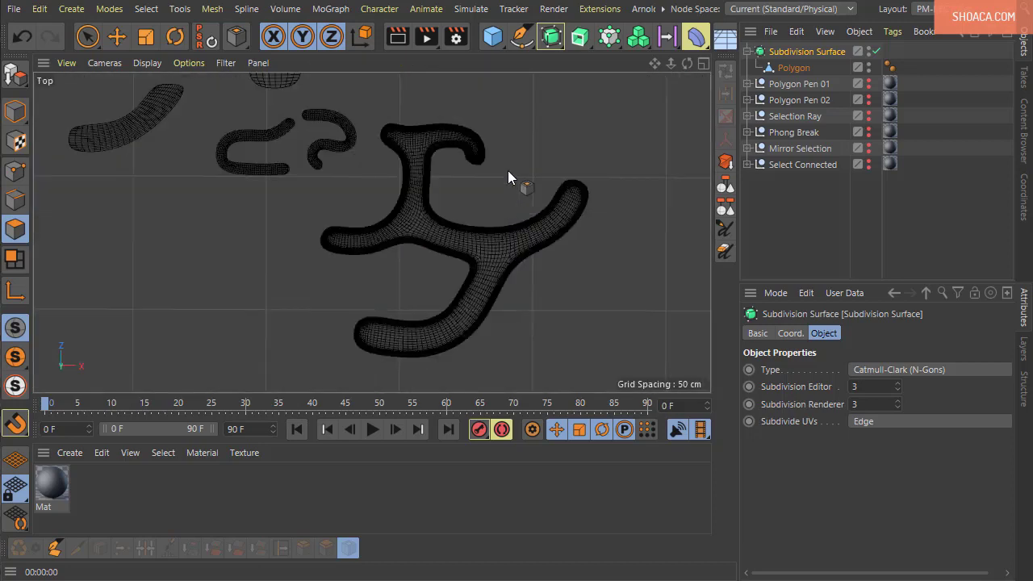
pyautogui.middleClick(224, 219)
pyautogui.middleClick(212, 180)
pyautogui.keyDown('alt'); pyautogui.moveTo(345, 281); pyautogui.dragTo(372, 281); pyautogui.keyUp('alt')
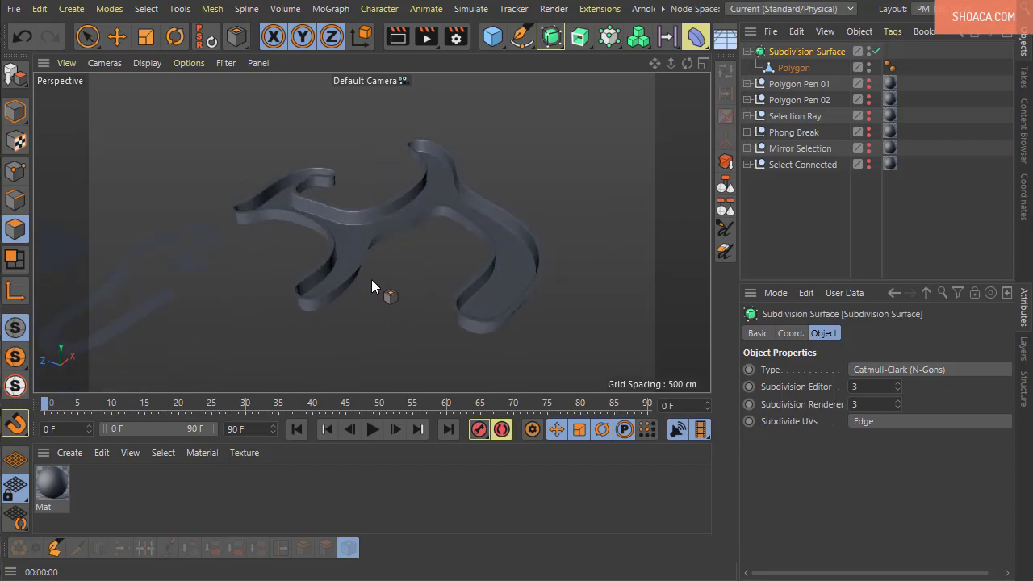